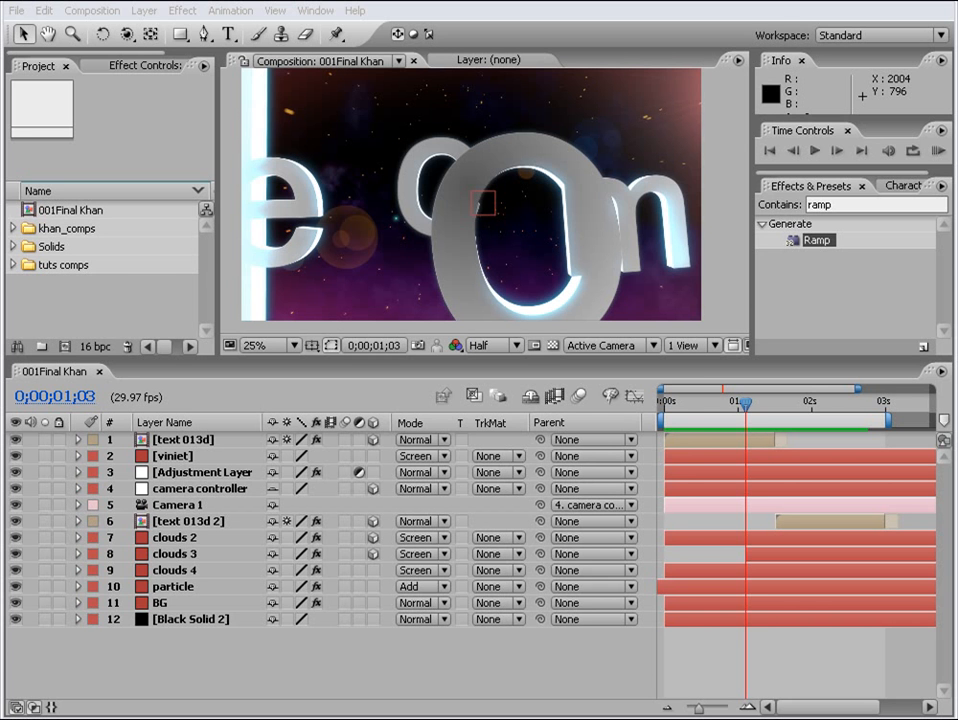
- Play a RAM preview of the finished 001Final Khan composition and stop it
left_click(937, 150)
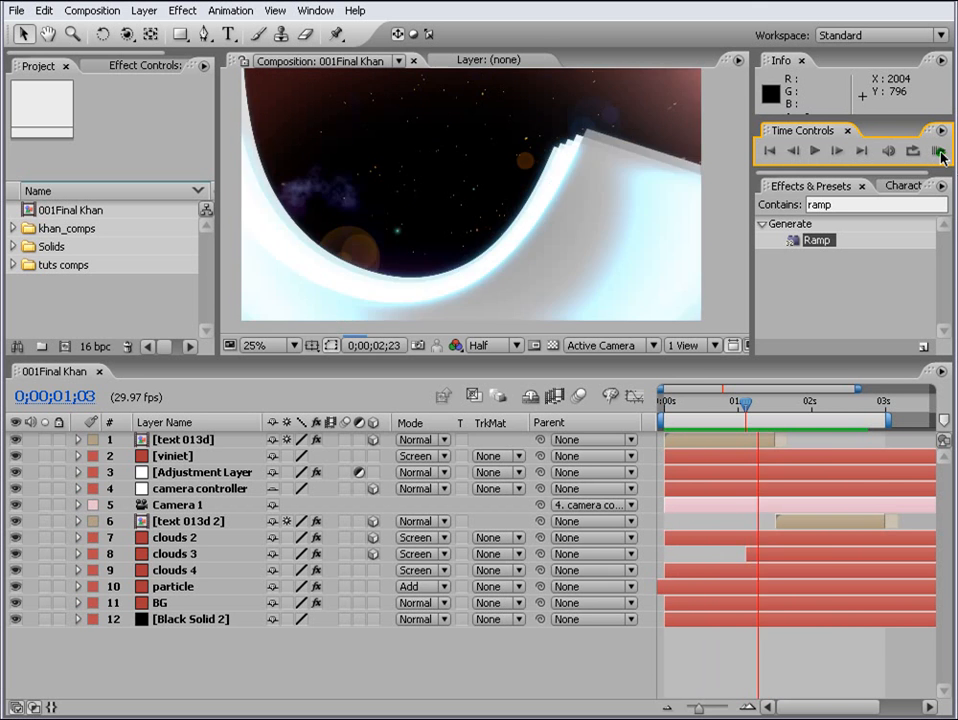
left_click(939, 153)
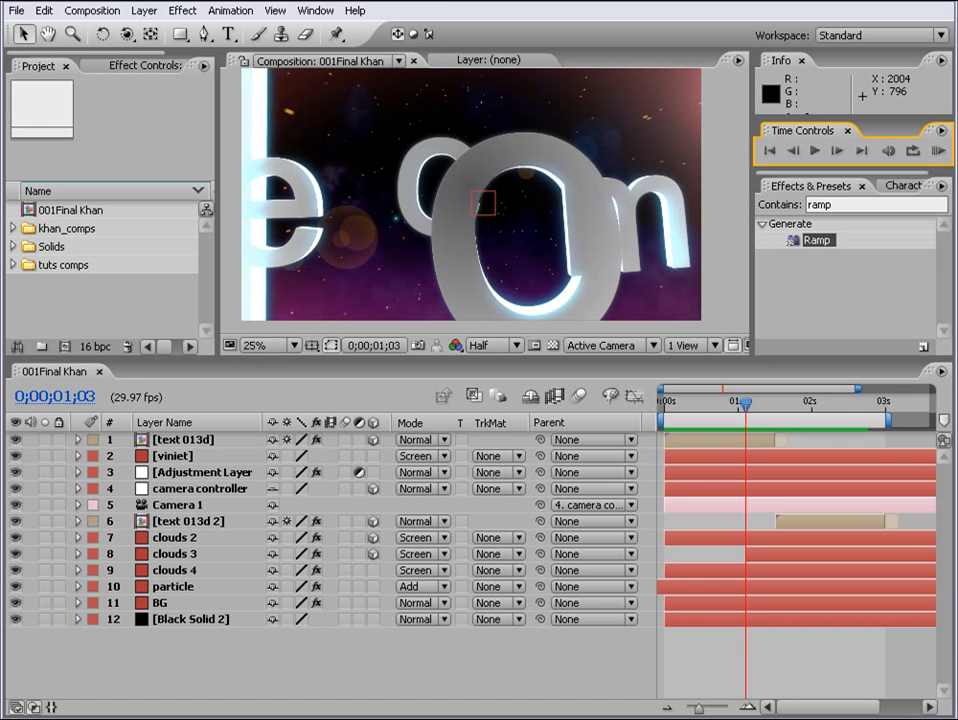
- Create a composition named Comp 1 in the tuts comps folder, using the HDV/HDTV 720 29.97 preset and a duration of 0;00;03;00
left_click(30, 265)
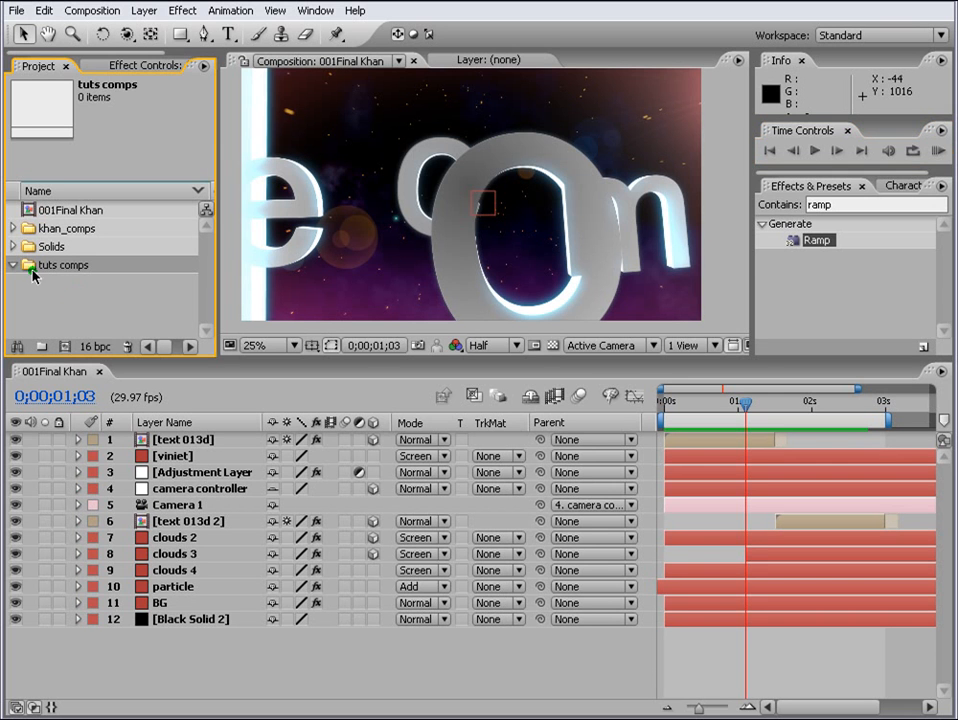
left_click(67, 347)
left_click(543, 271)
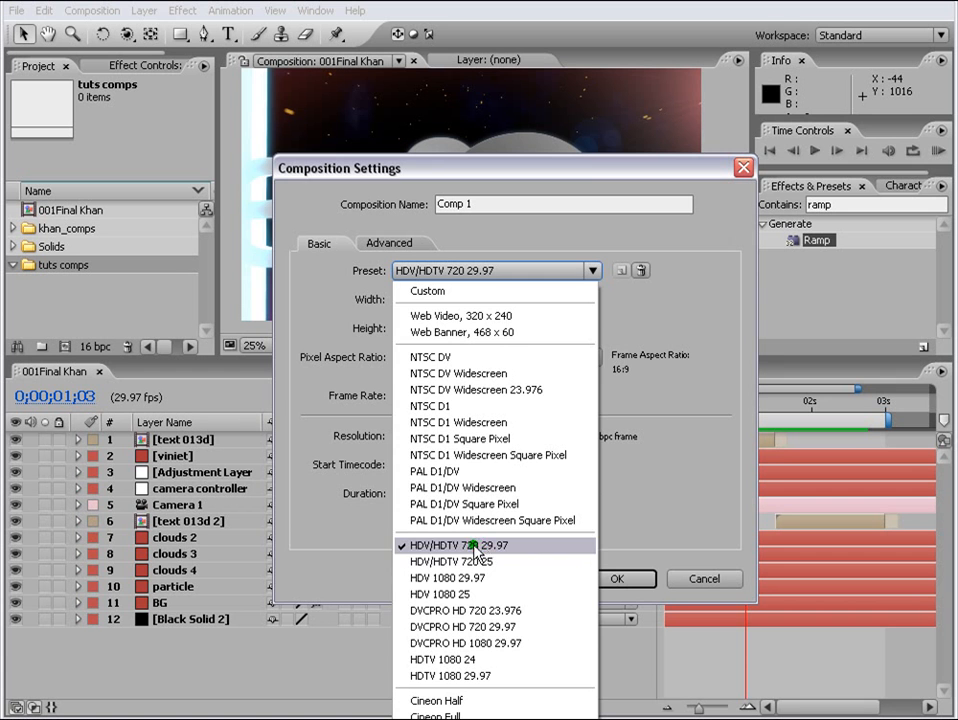
left_click(597, 238)
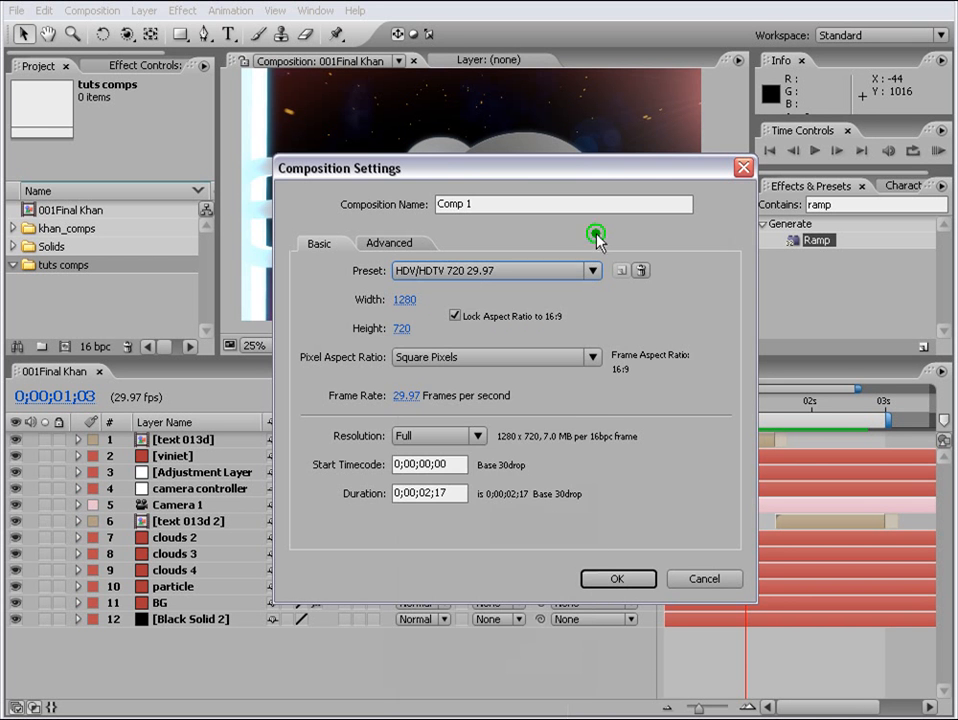
left_click(432, 494)
type("3")
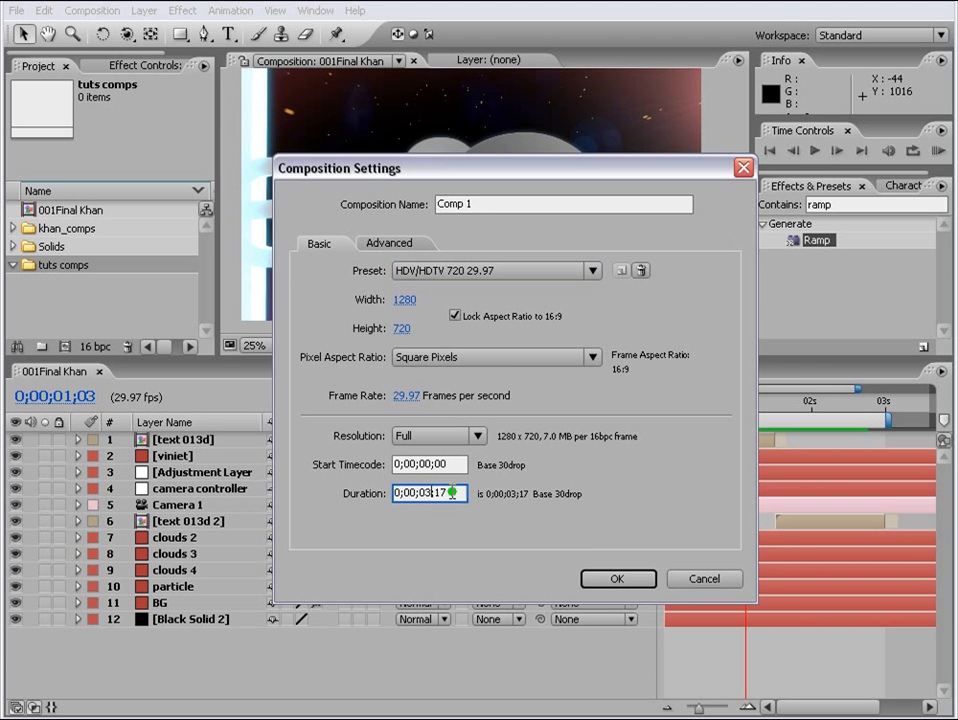
left_click_drag(448, 493, 436, 490)
type("00")
left_click(612, 578)
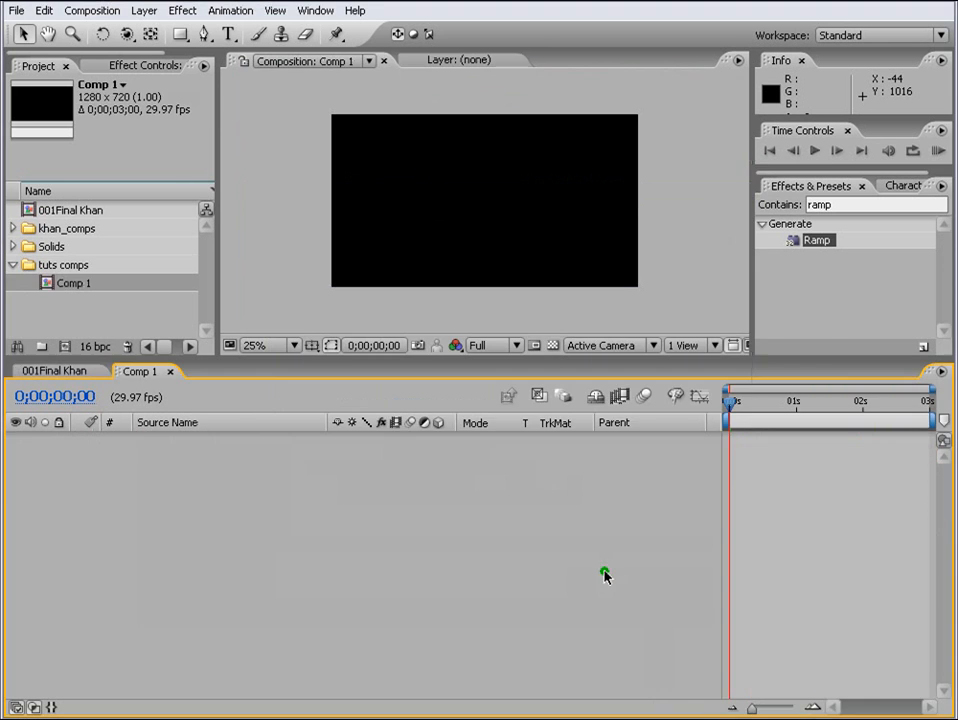
- Add a text layer reading "Welcome" to Comp 1
scroll(537, 305, "up", 2)
scroll(536, 306, "down", 1)
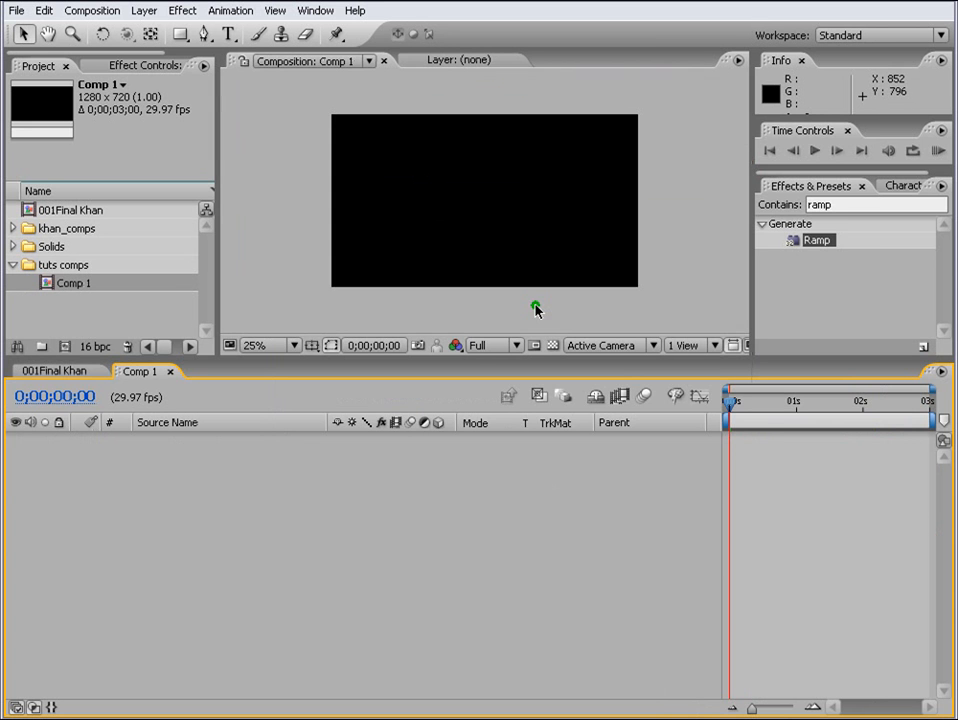
scroll(536, 306, "up", 1)
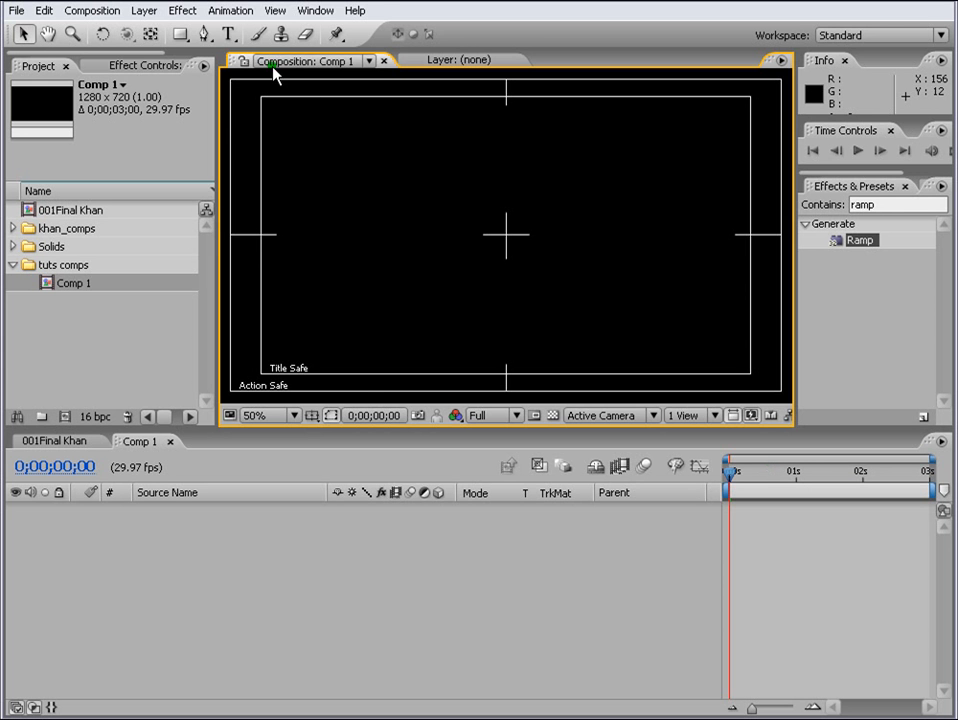
left_click(144, 11)
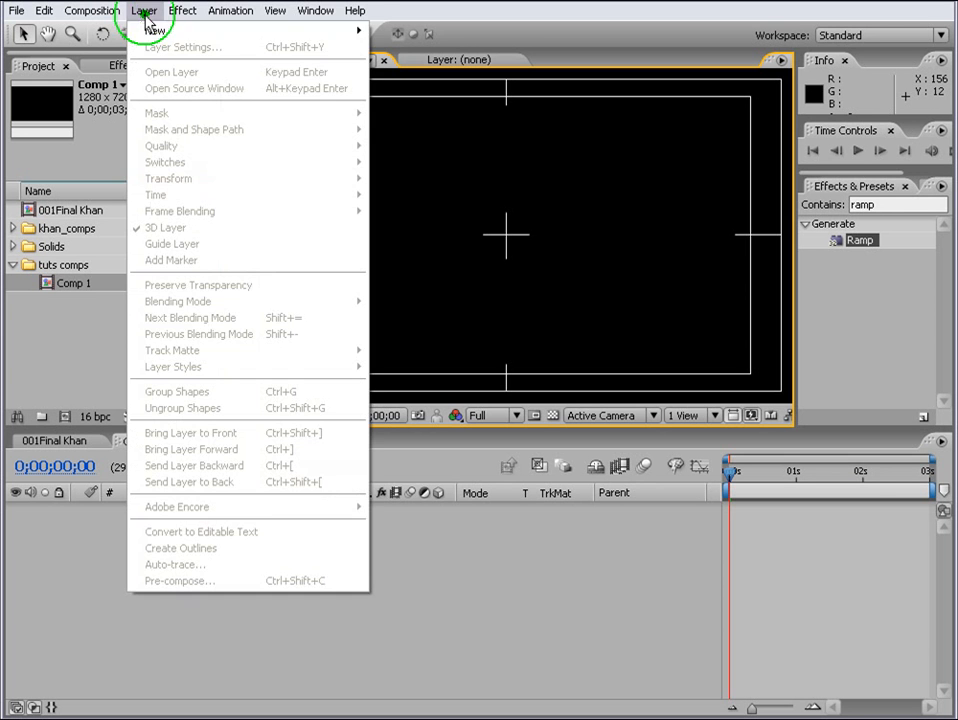
mouse_move(331, 33)
left_click(395, 33)
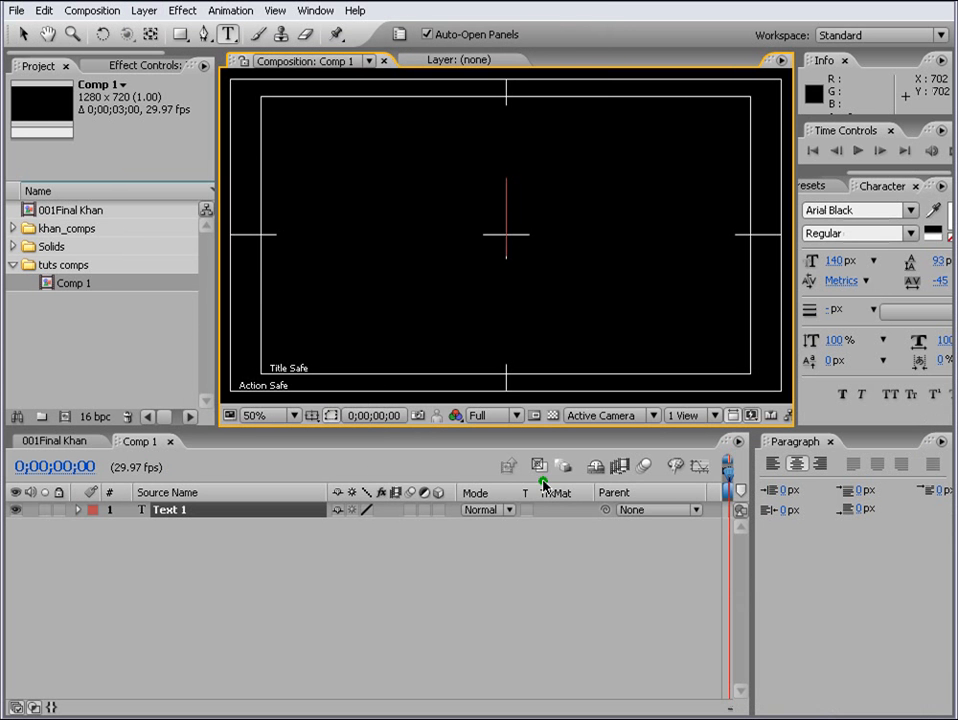
type("Welcome")
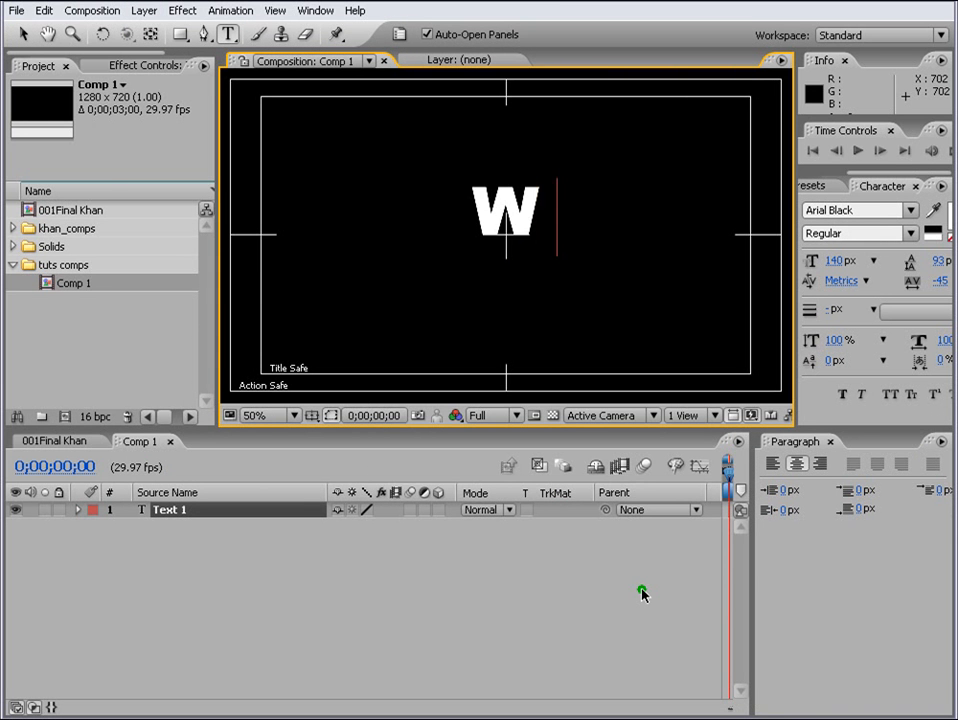
- Hide the title/action safe overlay and finish text editing by switching to the Selection tool
left_click(311, 416)
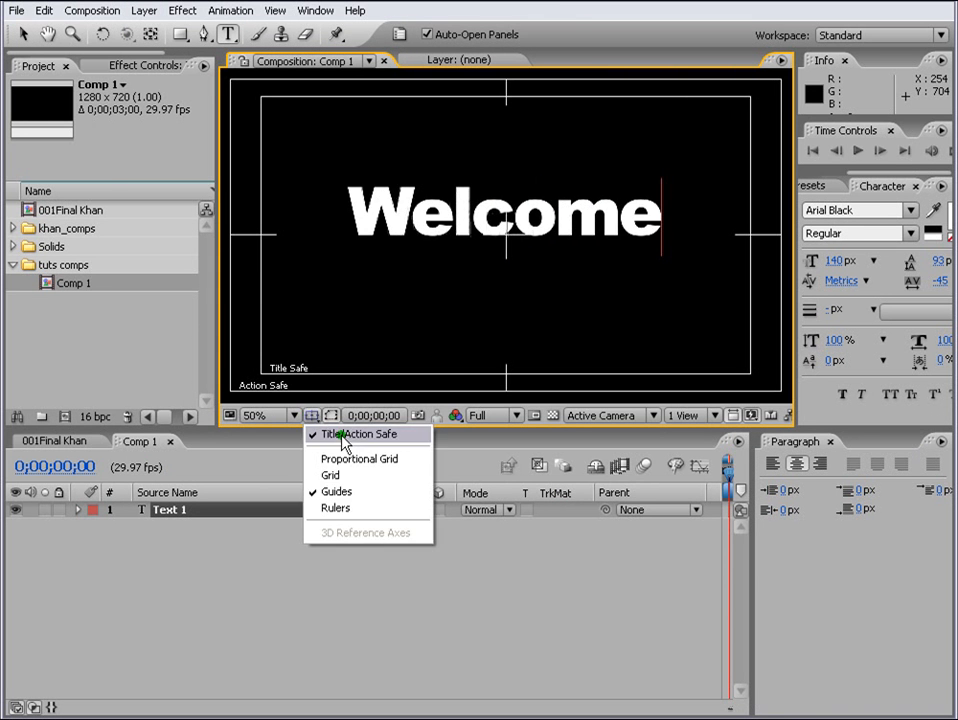
left_click(342, 435)
left_click(24, 35)
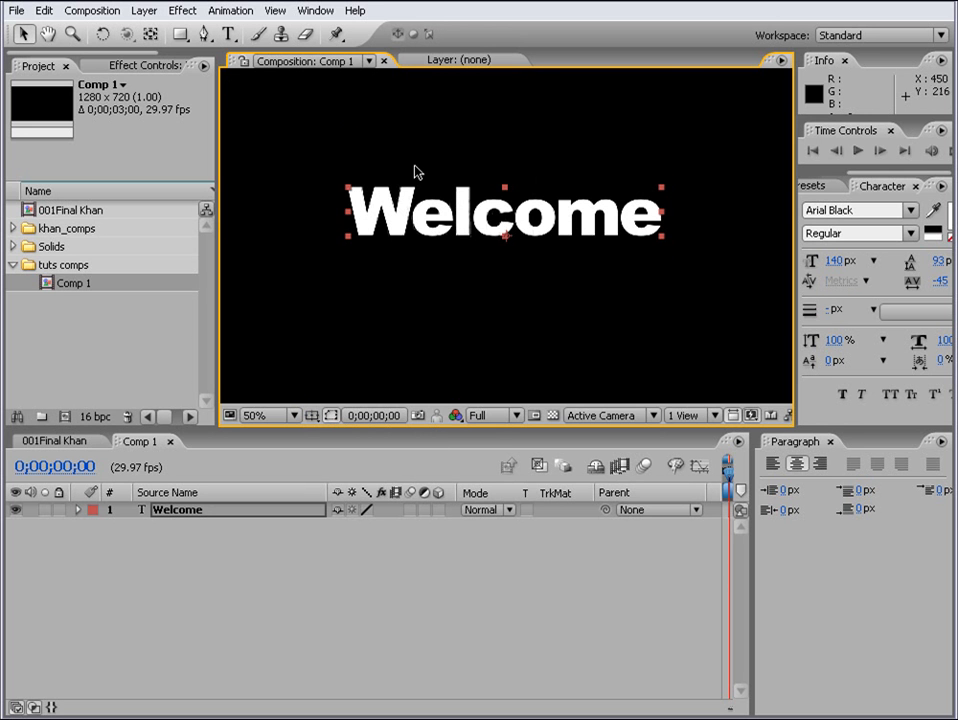
- Change the font of the Welcome text to Arial
left_click_drag(797, 190, 752, 190)
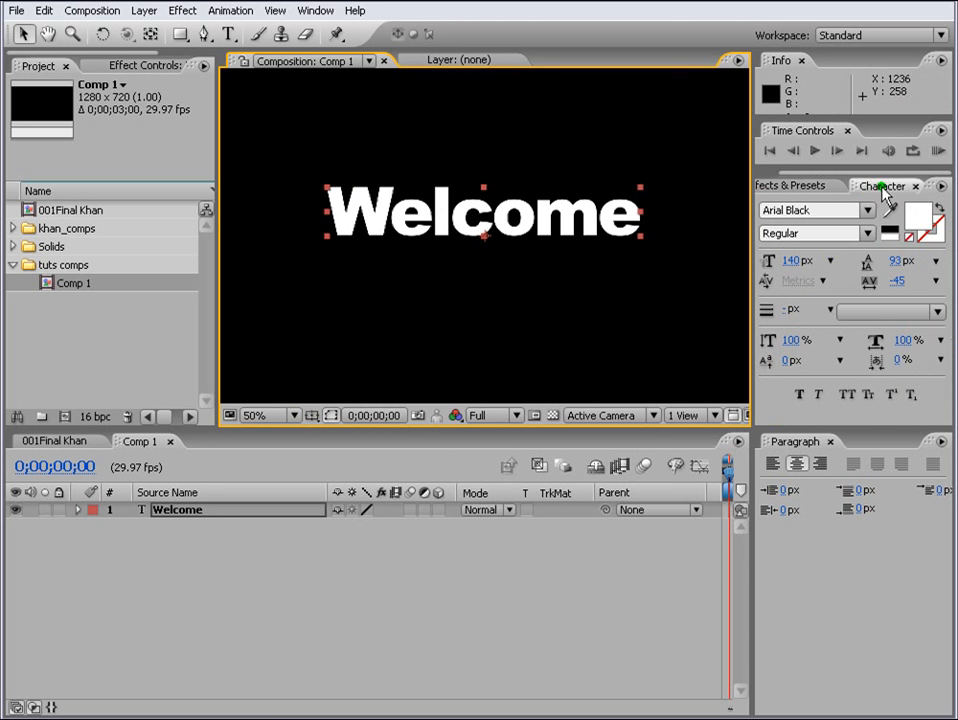
left_click(867, 211)
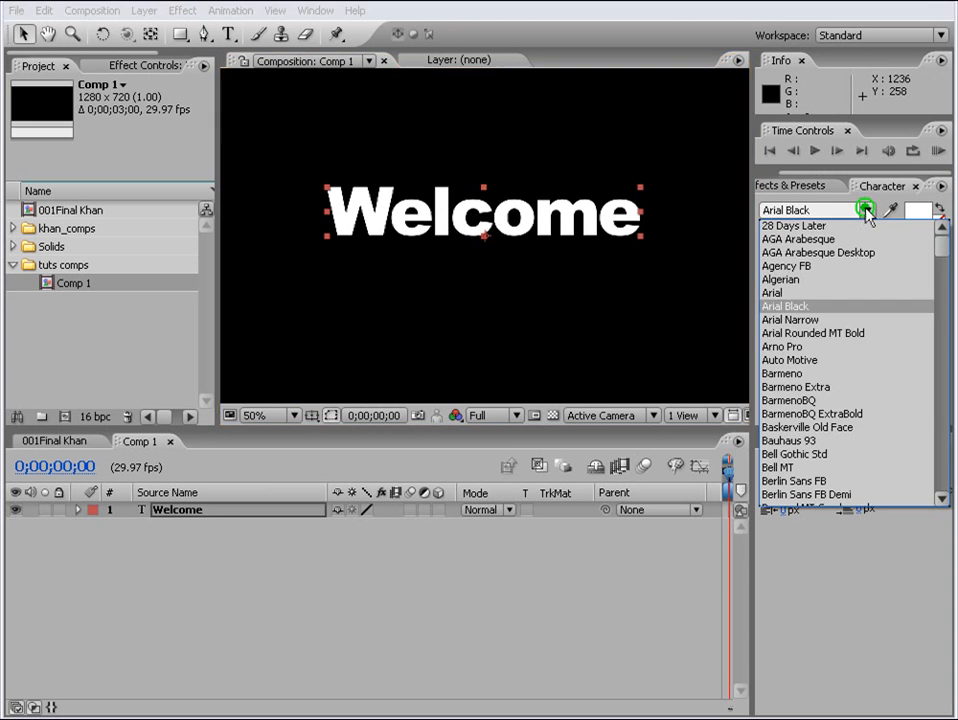
left_click(828, 295)
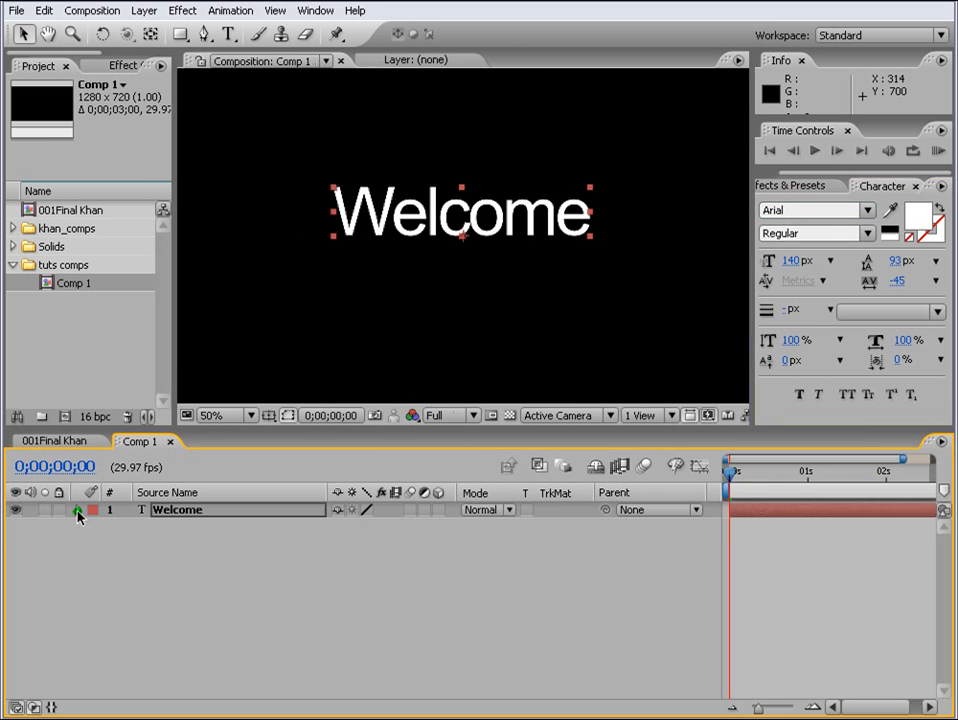
- Enable per-character 3D for the Welcome text layer
left_click(78, 510)
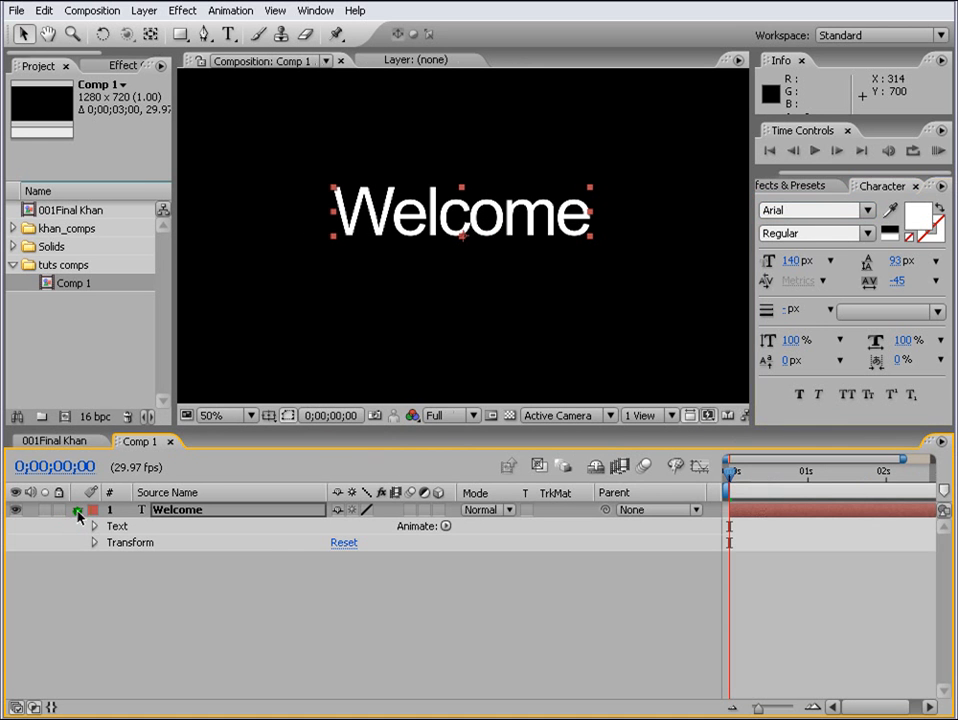
left_click(445, 527)
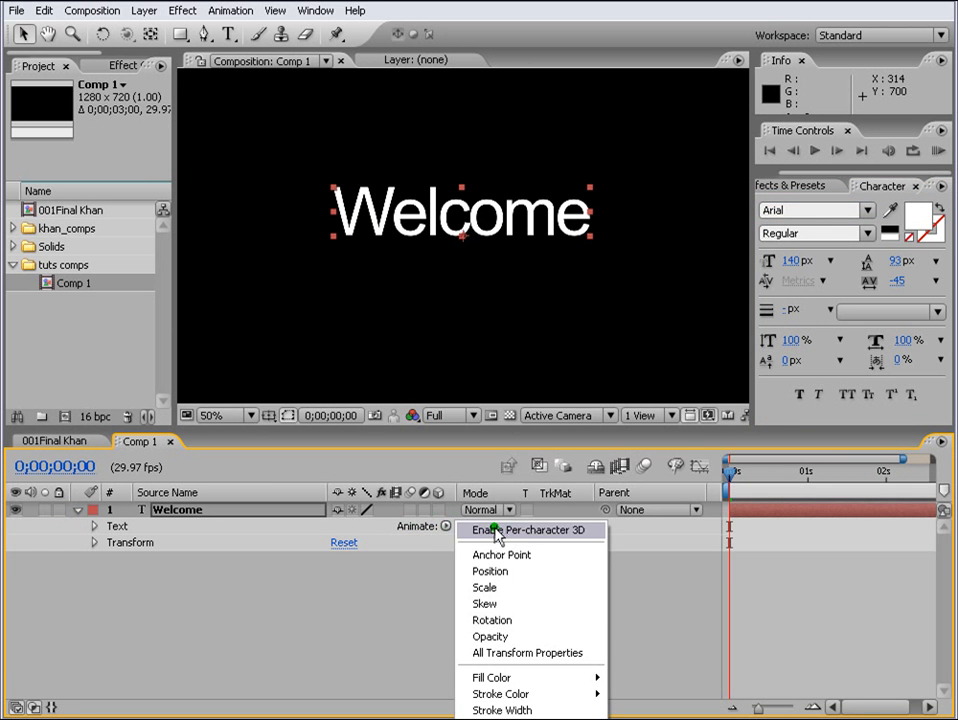
left_click(557, 531)
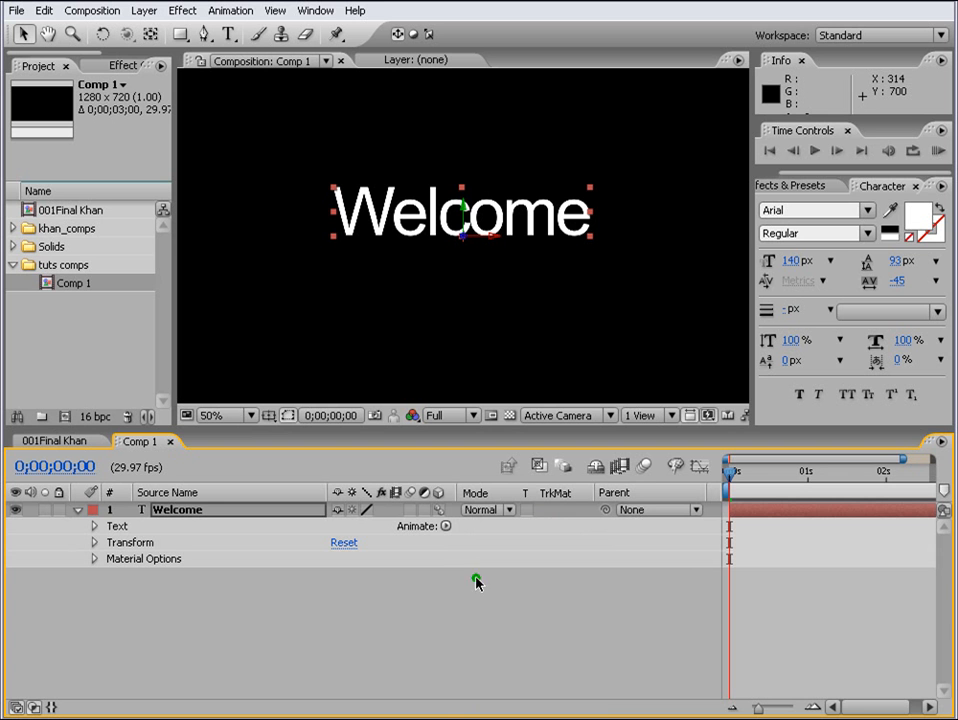
- Add a text animator with Rotation and Position properties to the Welcome layer
left_click(446, 526)
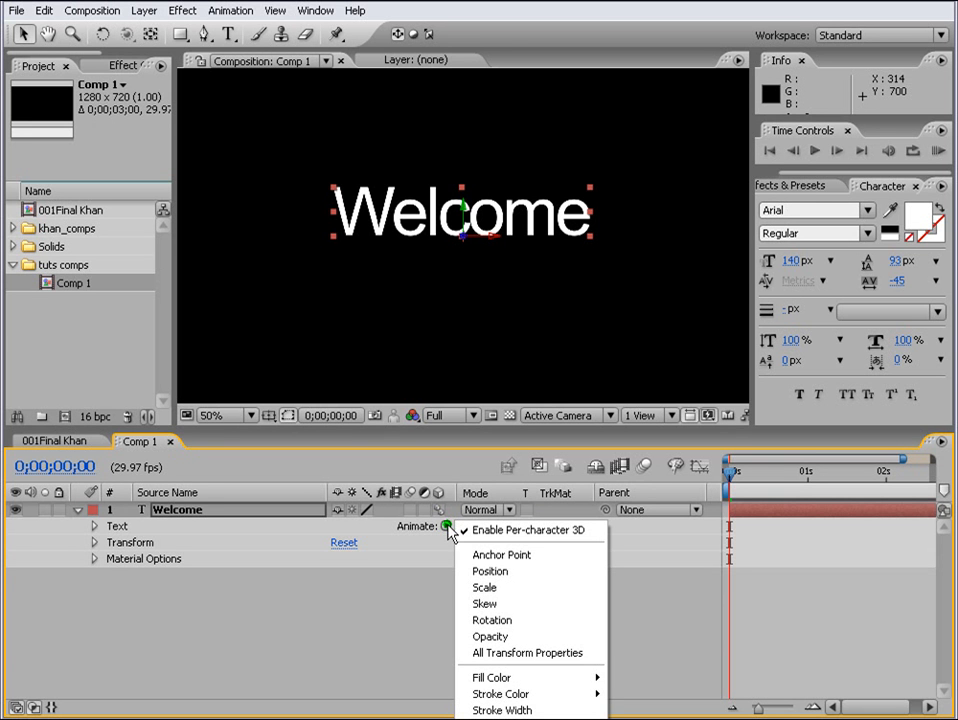
left_click(487, 621)
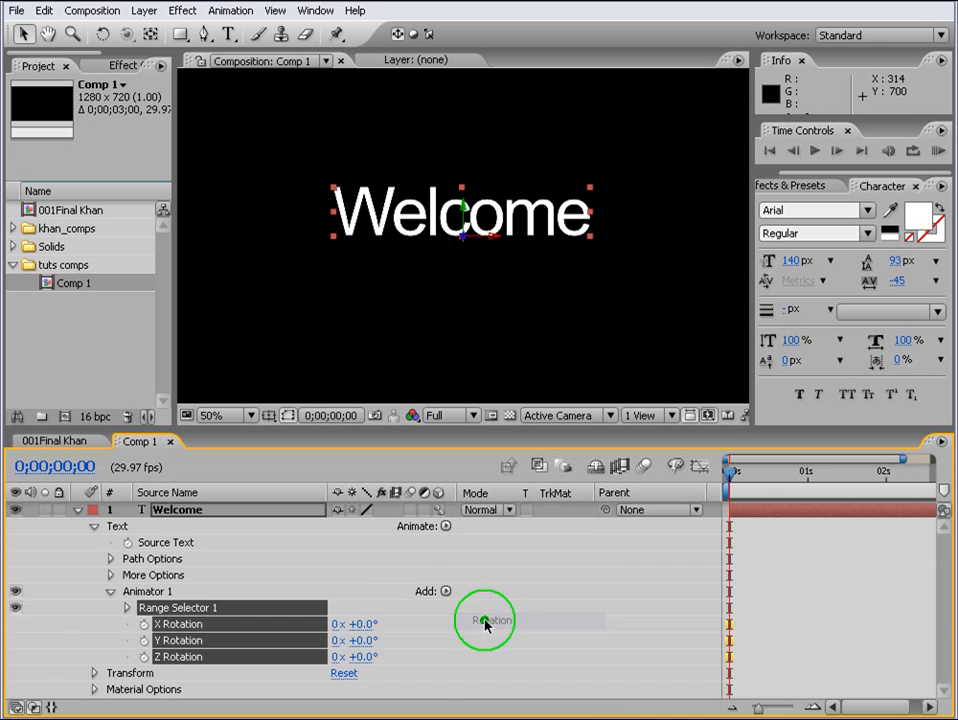
left_click(446, 526)
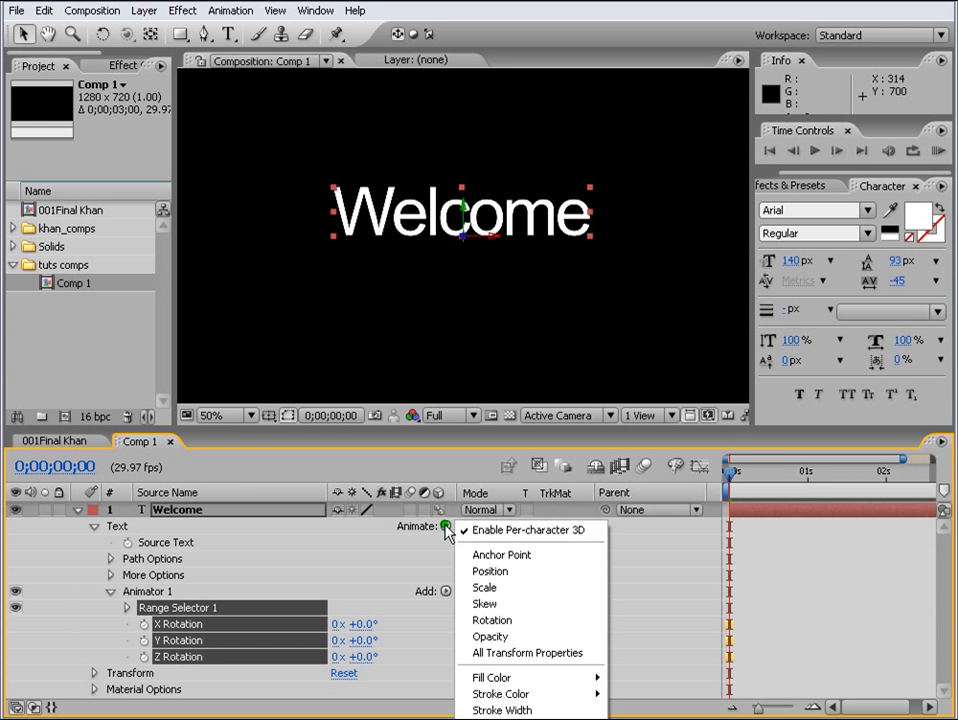
left_click(490, 571)
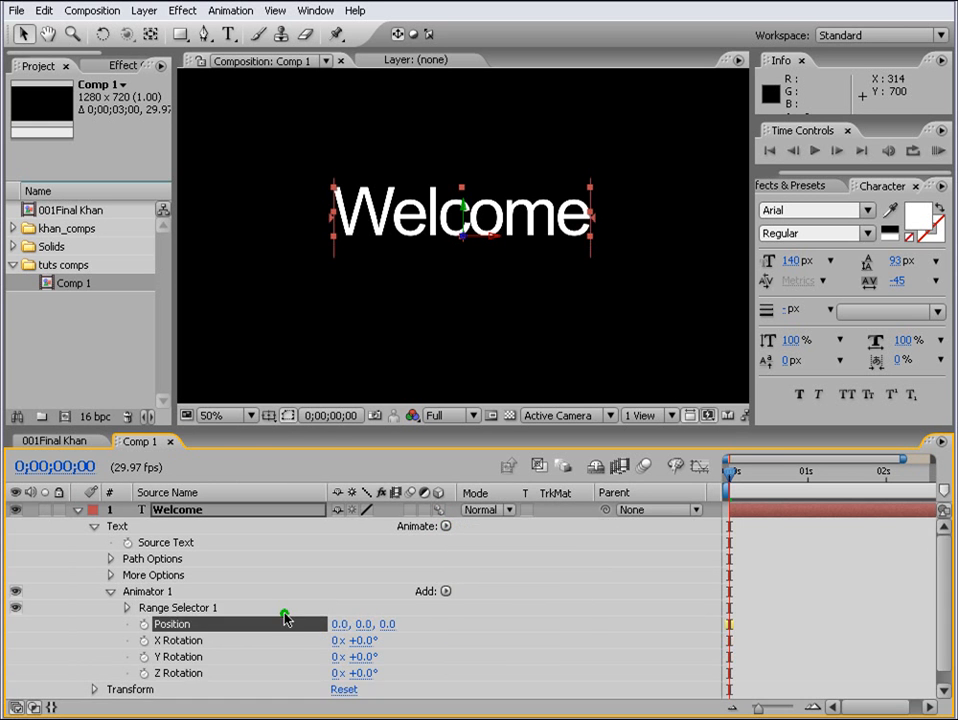
- Rename Animator 1 of the Welcome layer as "text shatter"
scroll(946, 605, "down", 1)
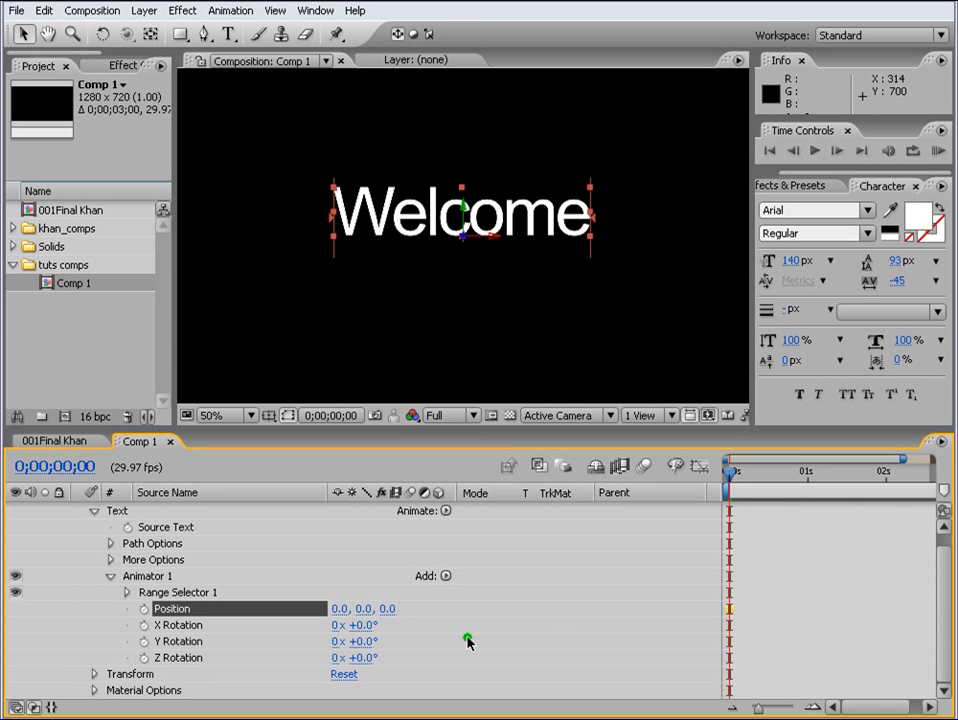
left_click(165, 577)
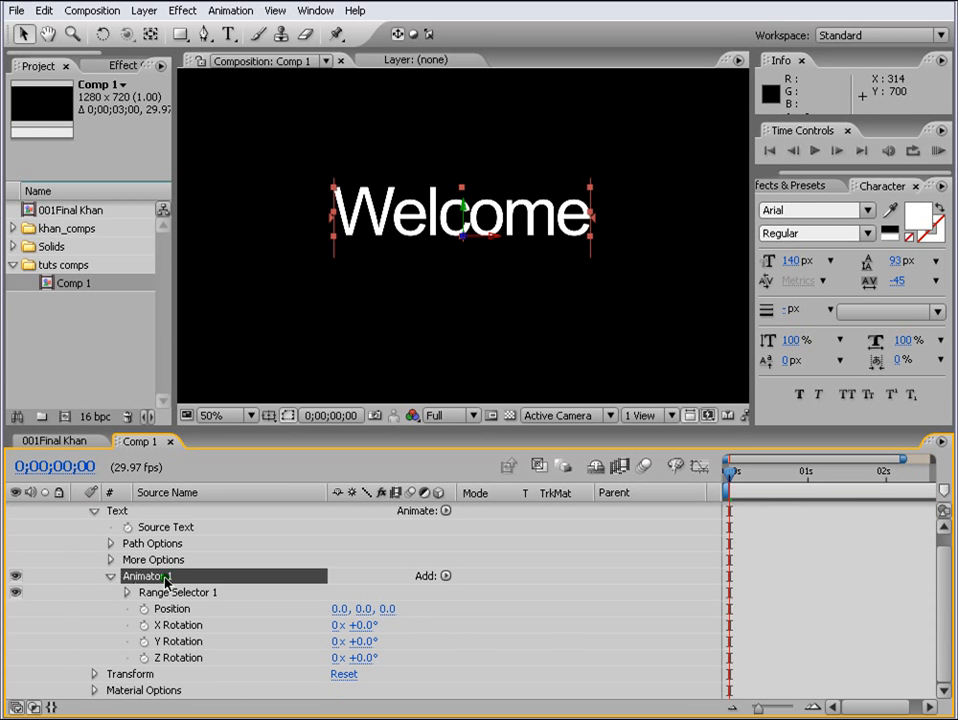
key("Return")
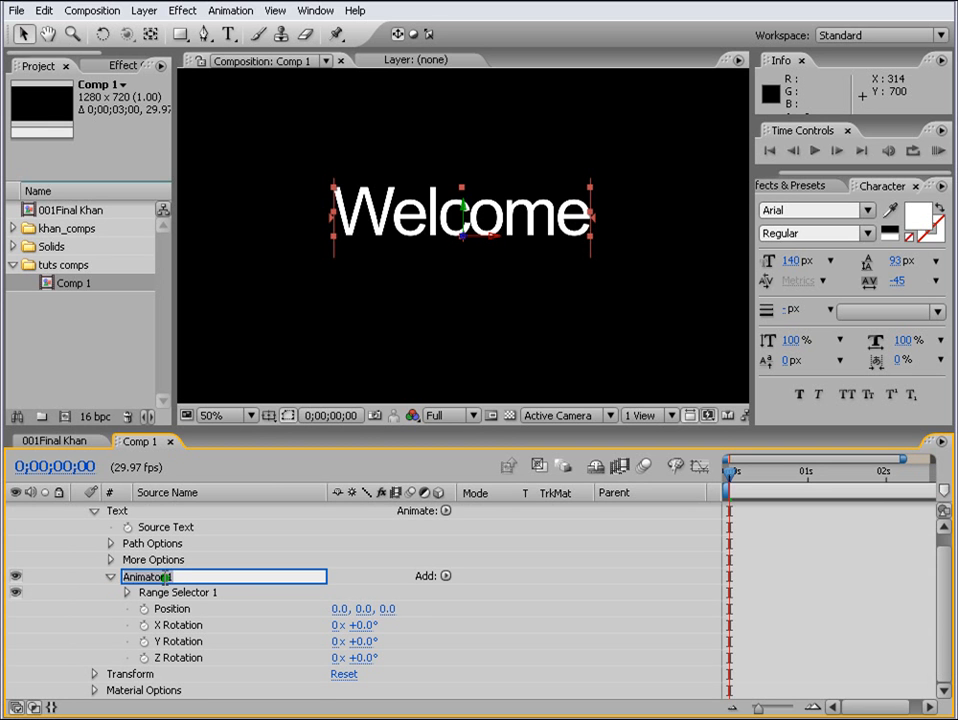
type("text shatter")
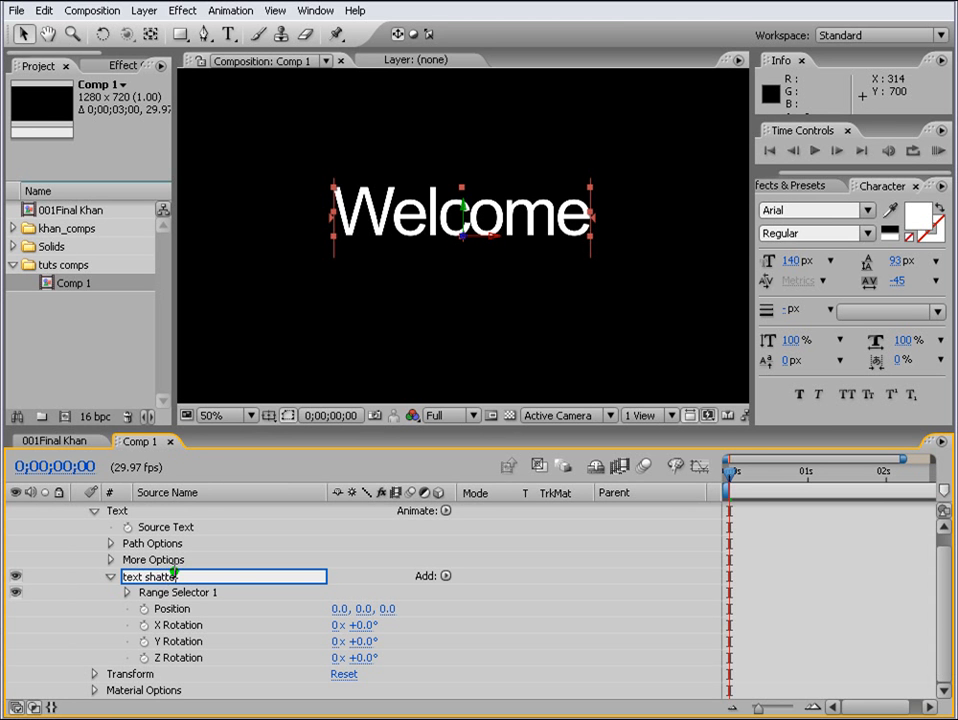
key("Return")
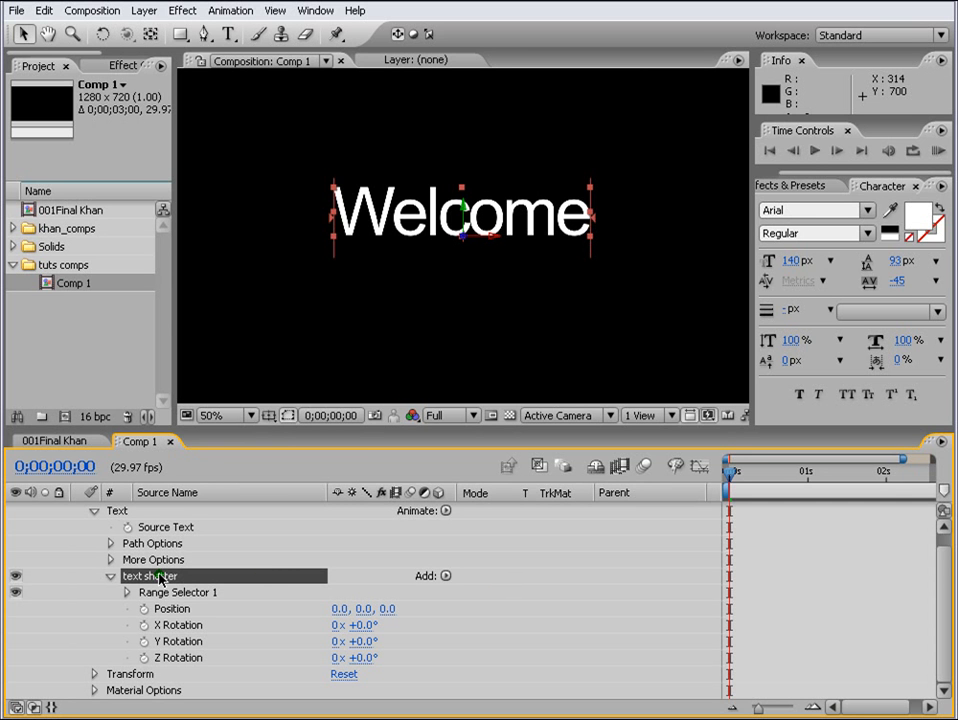
- Add a Wiggly selector to the text shatter animator
left_click(446, 511)
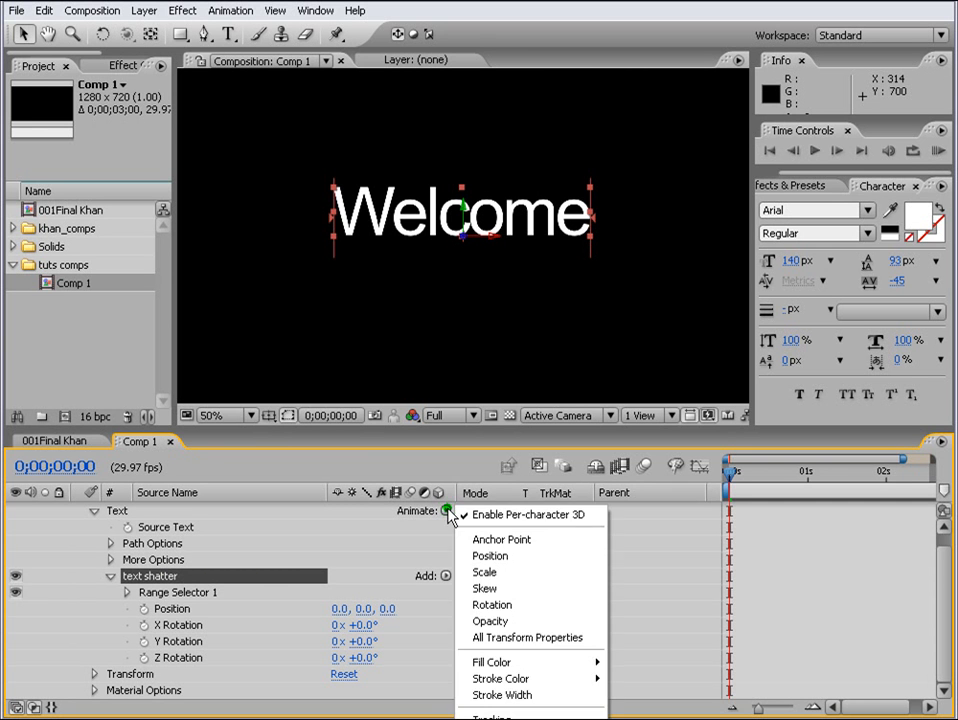
left_click(415, 533)
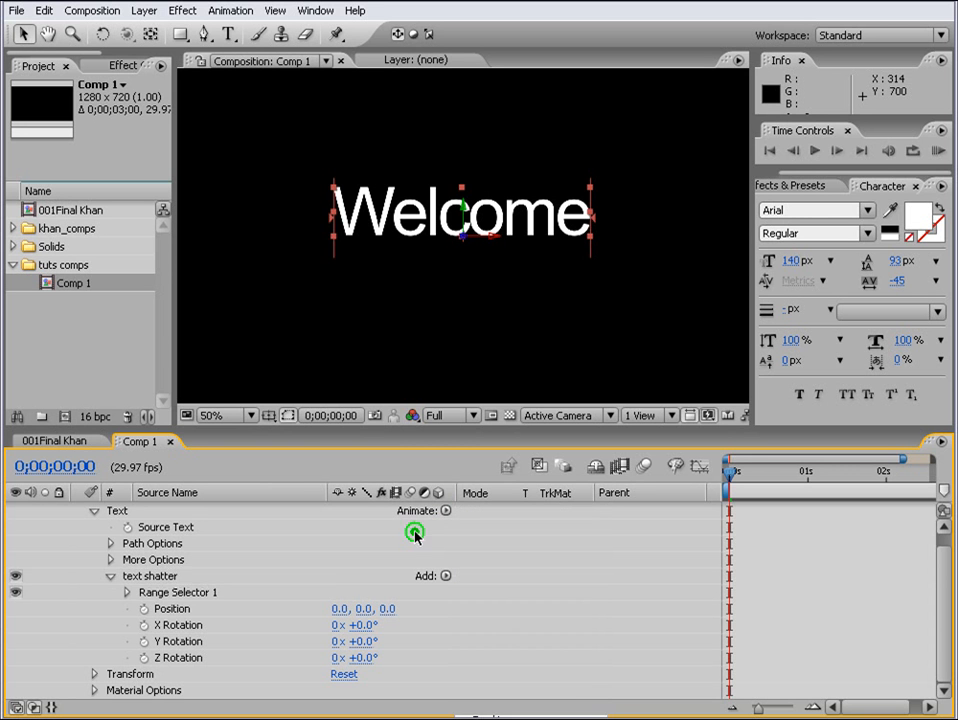
left_click(156, 577)
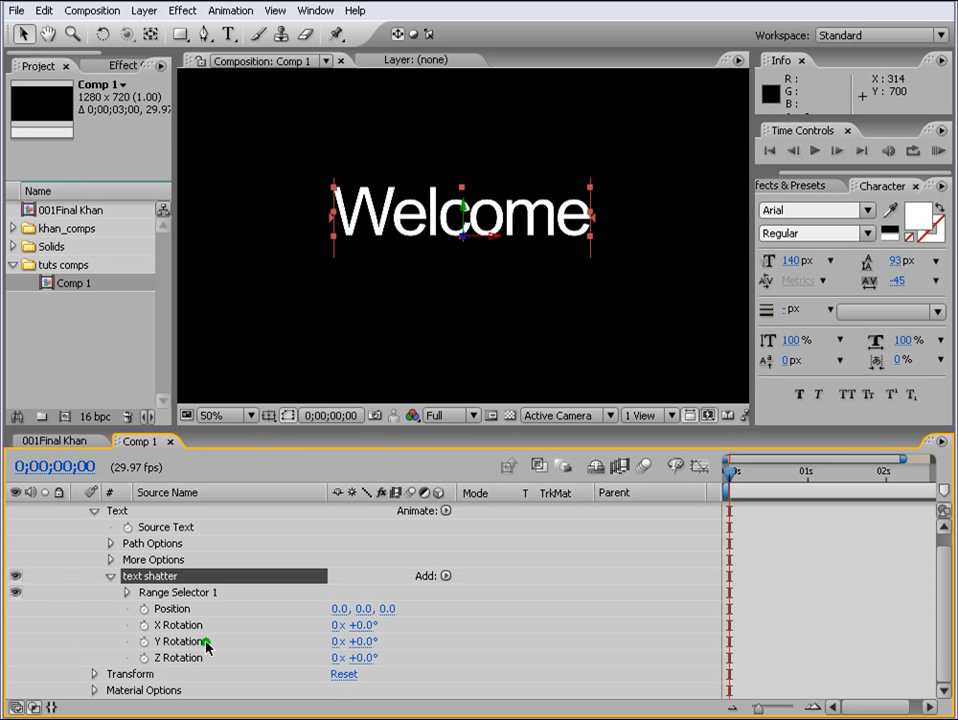
left_click(442, 578)
mouse_move(475, 597)
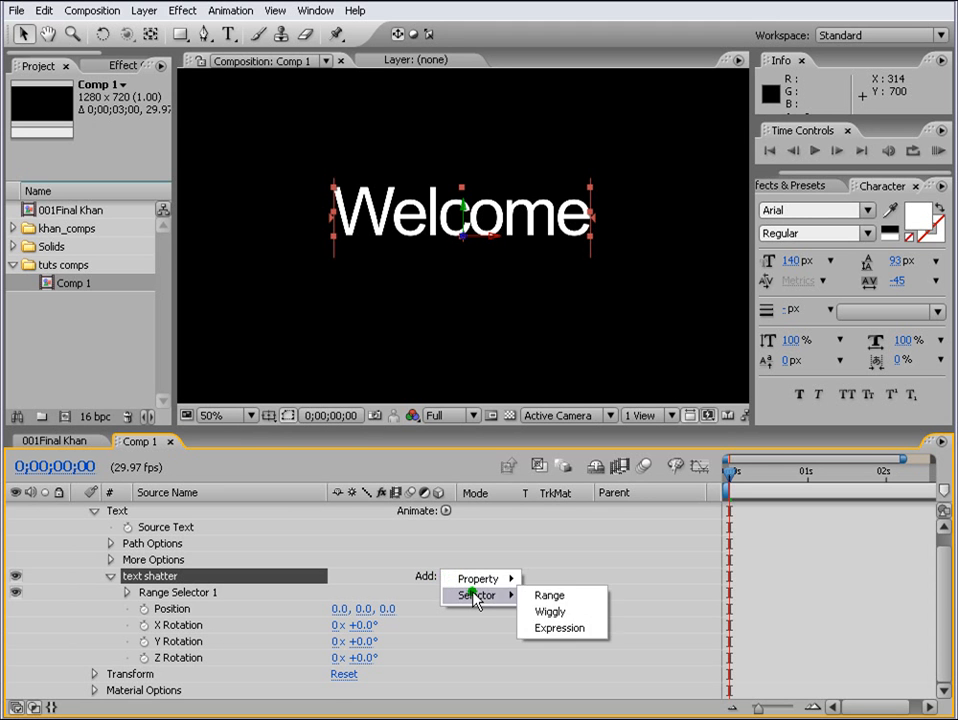
left_click(545, 612)
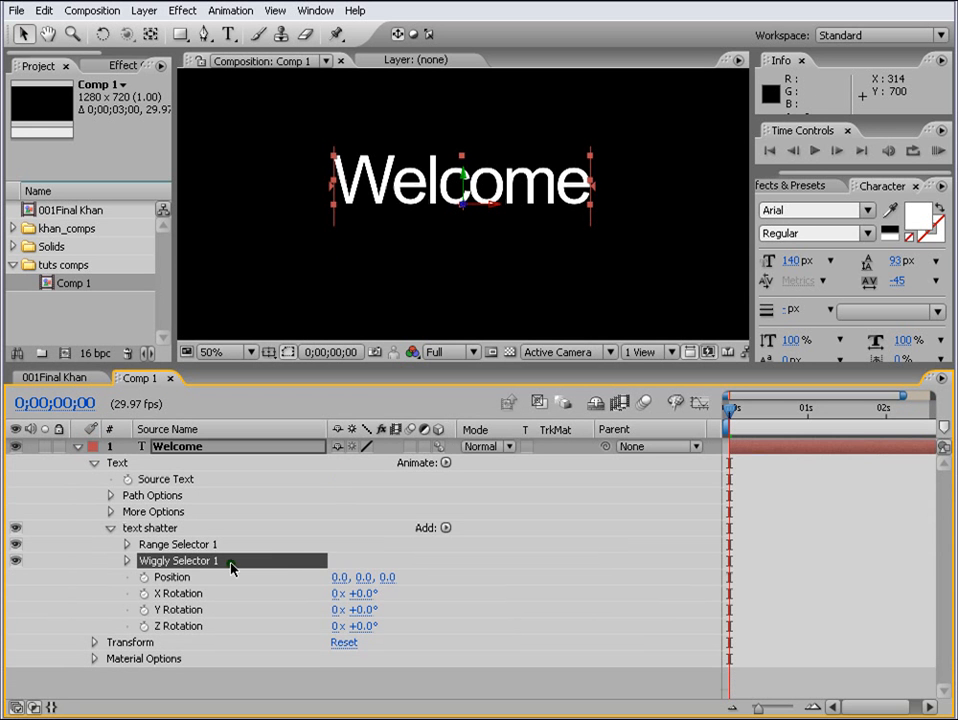
- Start keyframing the text shatter animator's Position and X, Y and Z Rotation at 0;00;00;20
left_click(748, 410)
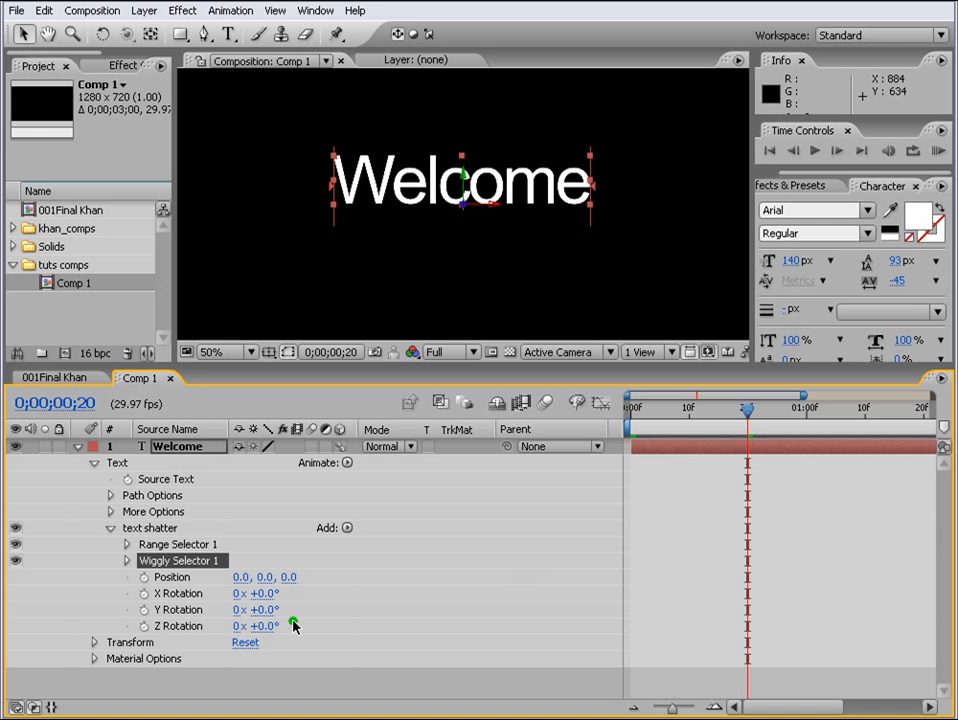
left_click(144, 577)
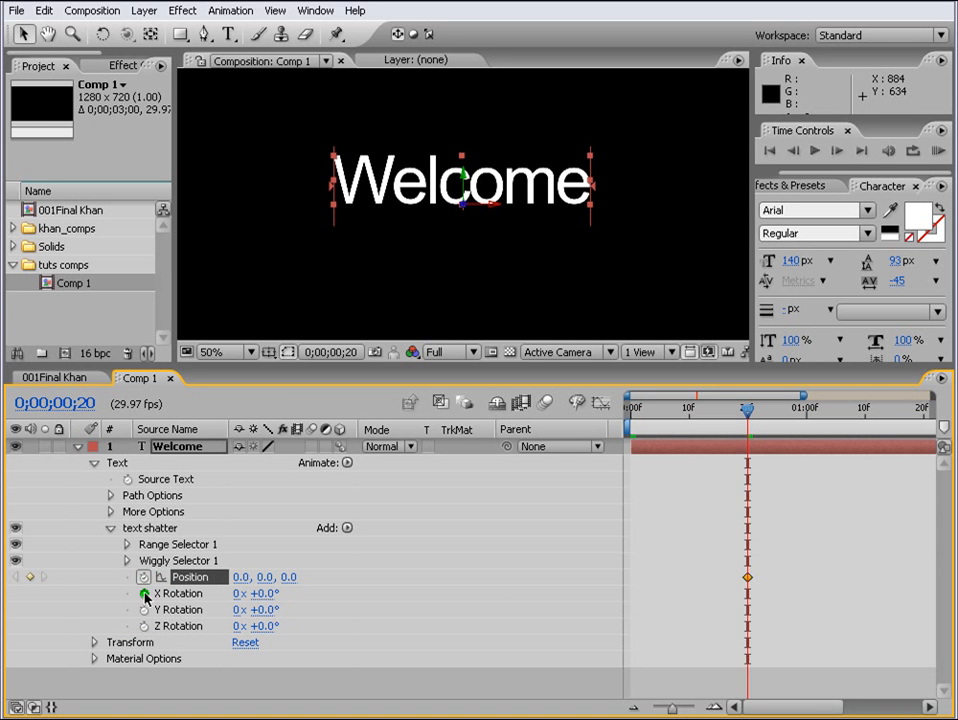
left_click(144, 593)
left_click(144, 609)
left_click(144, 626)
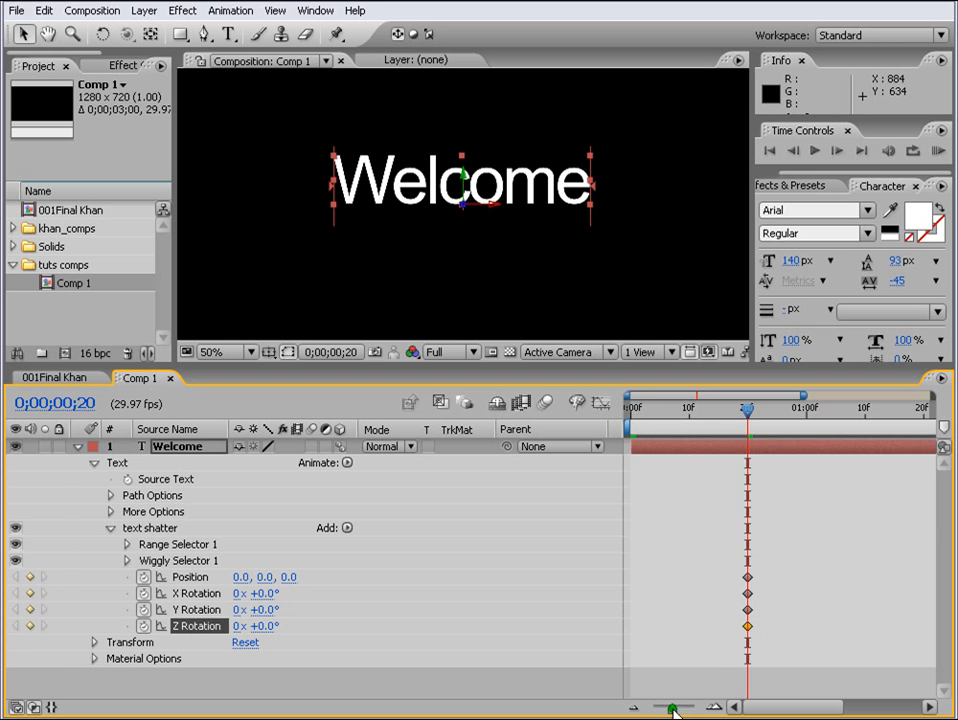
- Copy the Position and X, Y and Z Rotation keyframes from 0;00;00;20 to 0;00;00;28
left_click_drag(673, 708, 688, 708)
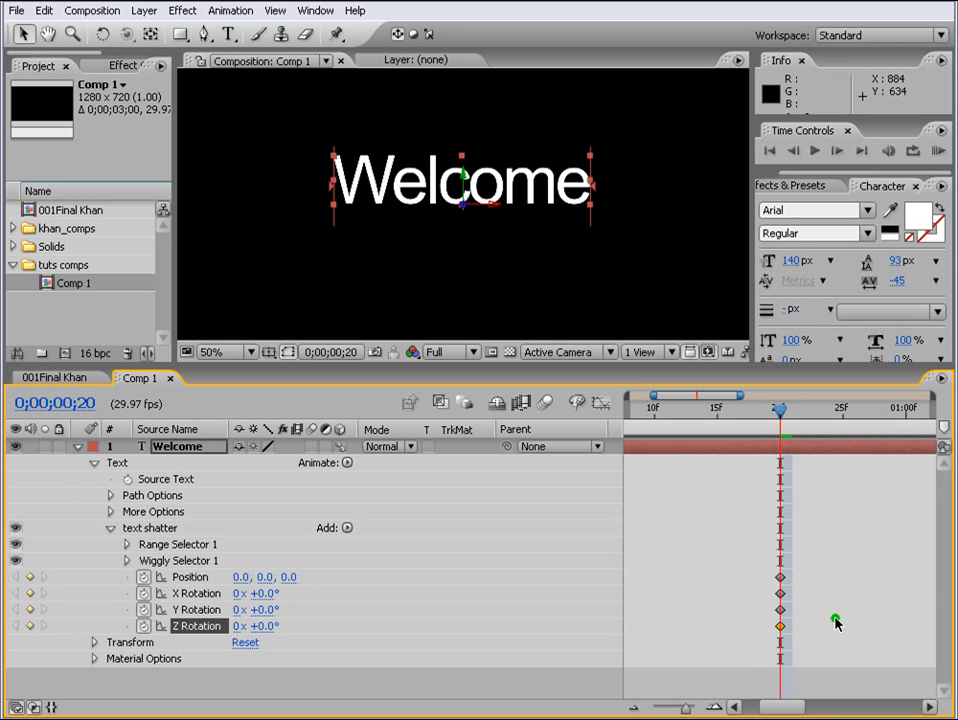
left_click(857, 412)
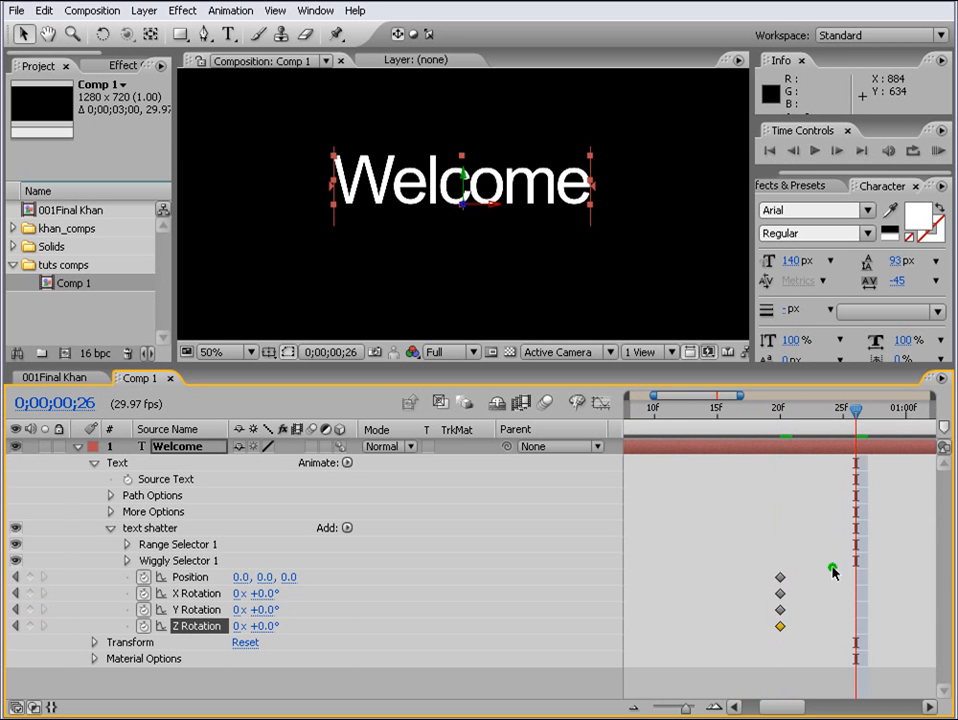
left_click_drag(804, 556, 787, 634)
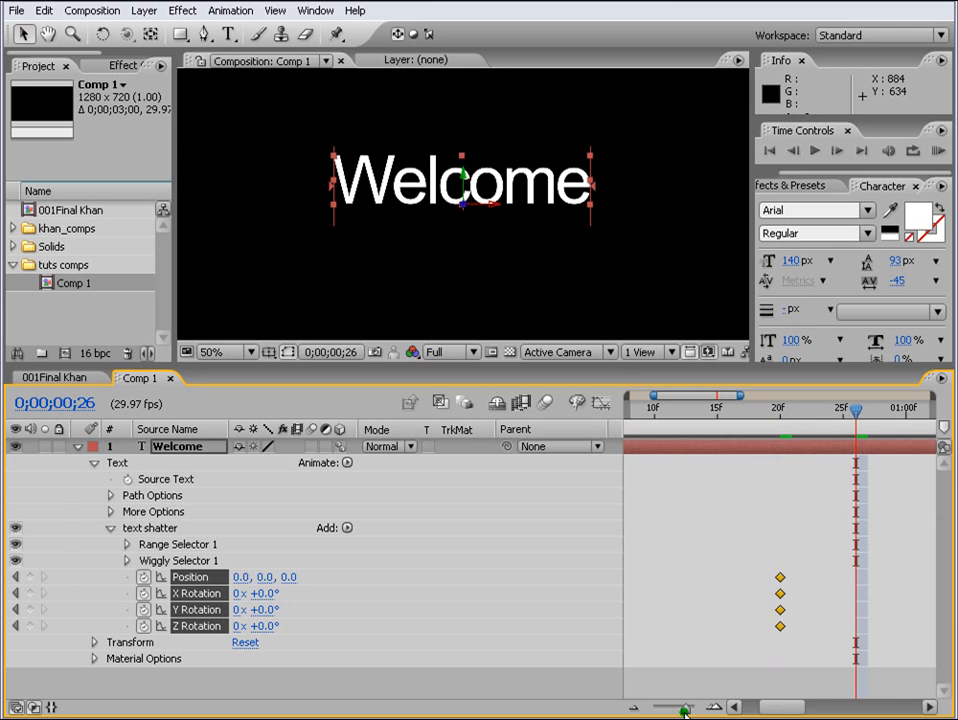
left_click_drag(686, 708, 671, 711)
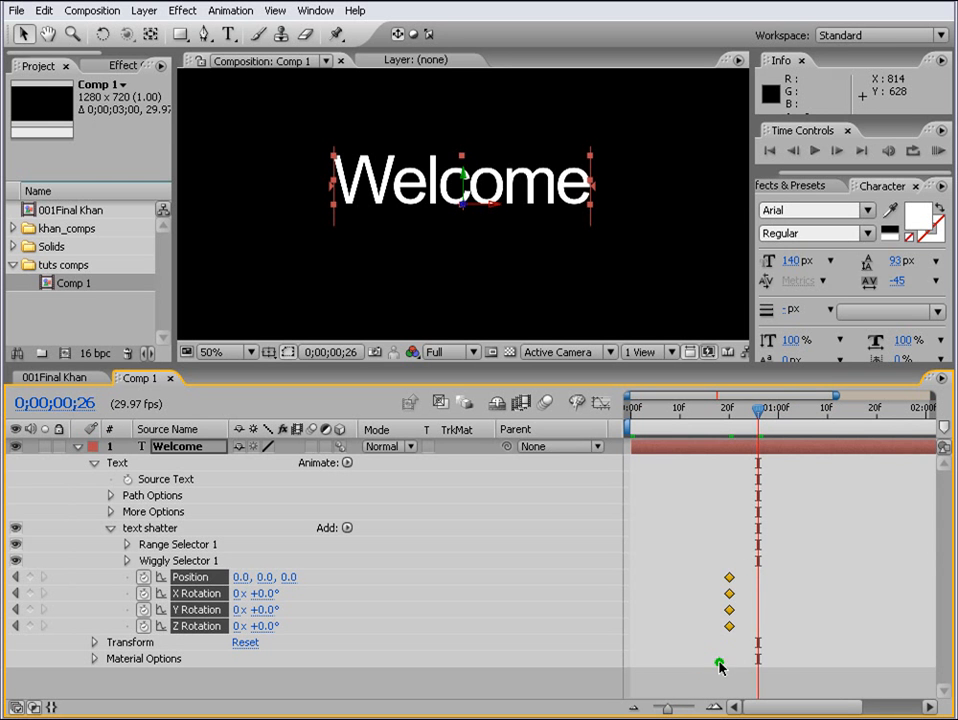
key("ctrl+v")
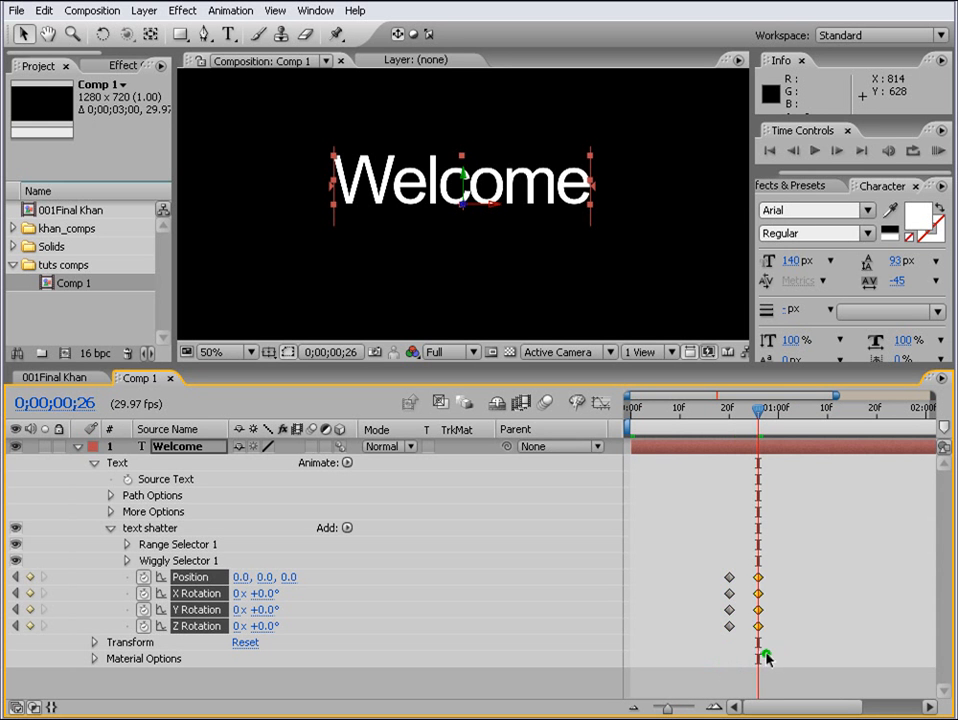
key("Page_Down")
key("Page_Down")
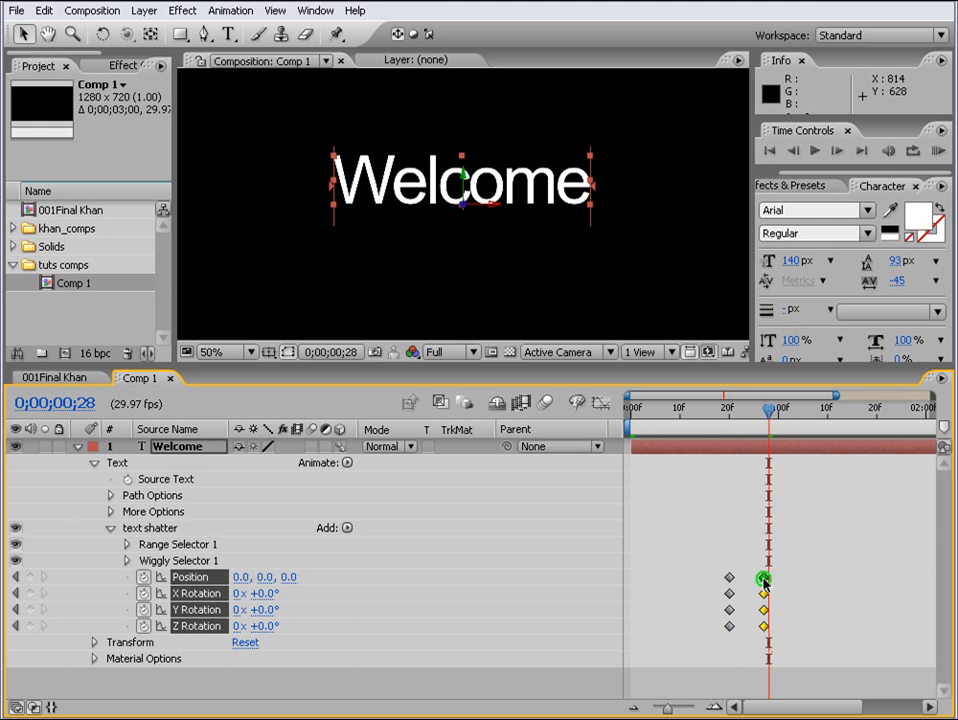
left_click_drag(762, 580, 769, 581)
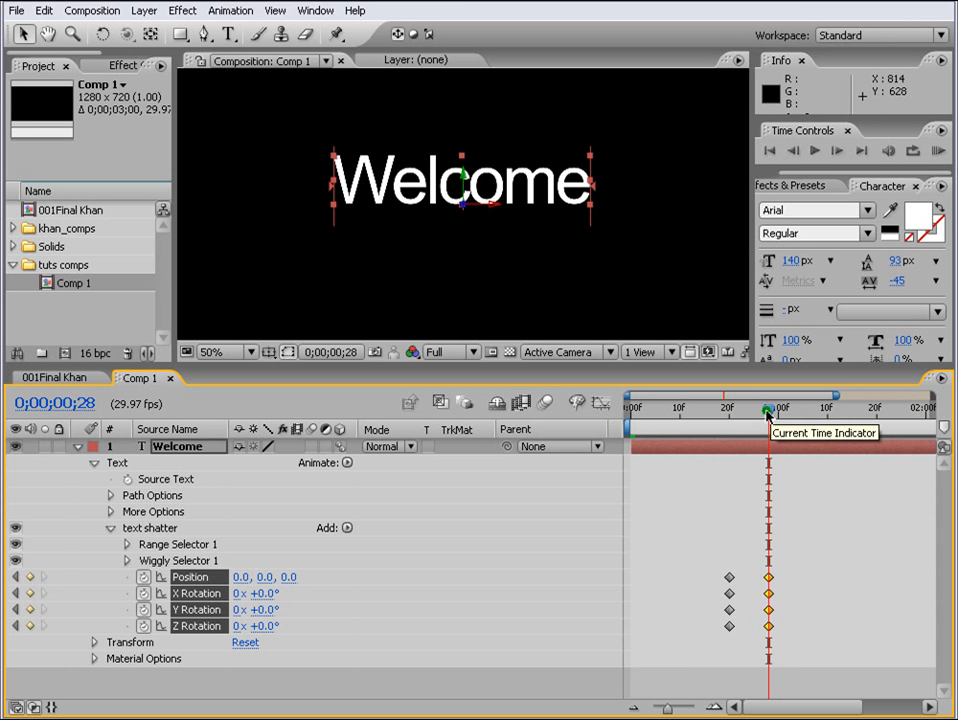
- Set the text shatter animator's Position to 100, 100, 697 at 0;00;00;00
left_click_drag(767, 414, 605, 410)
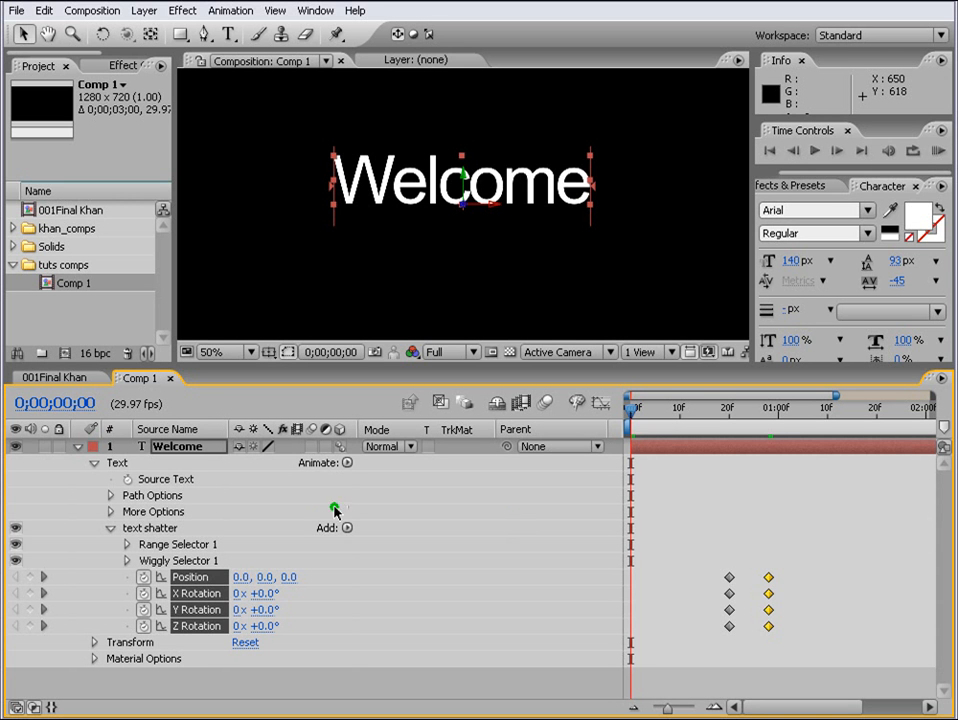
left_click(309, 618)
left_click(240, 577)
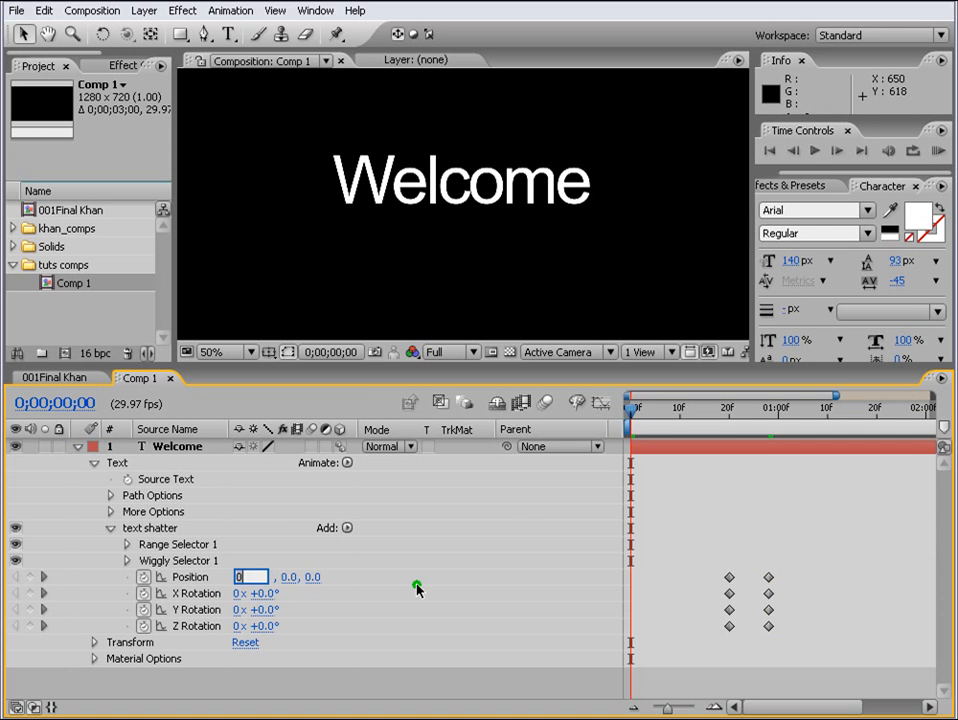
type("100")
key("Tab")
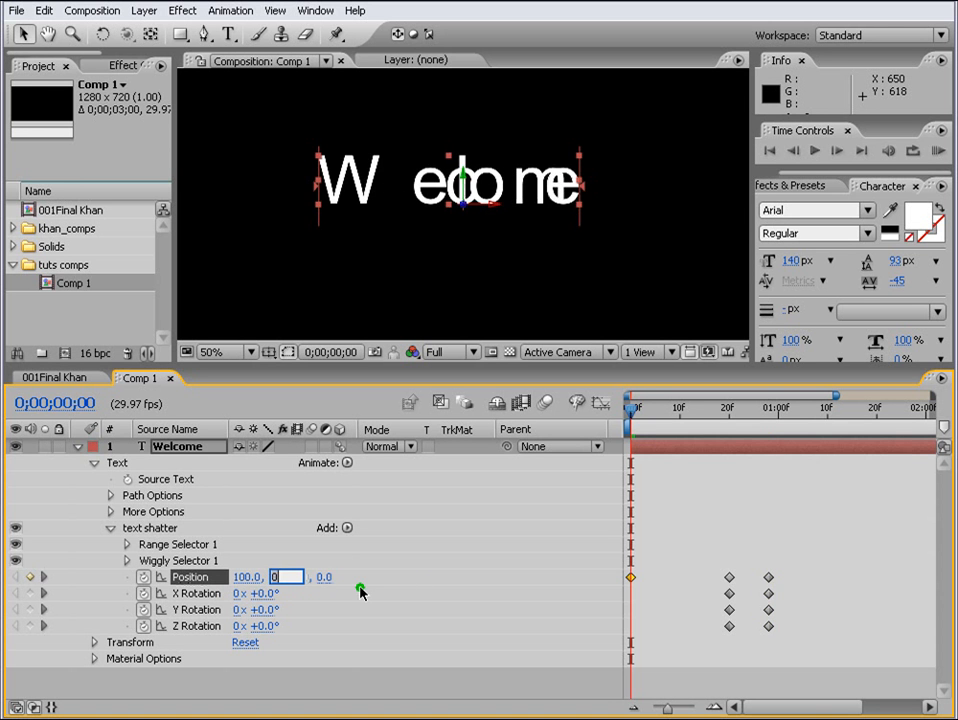
type("100")
key("Return")
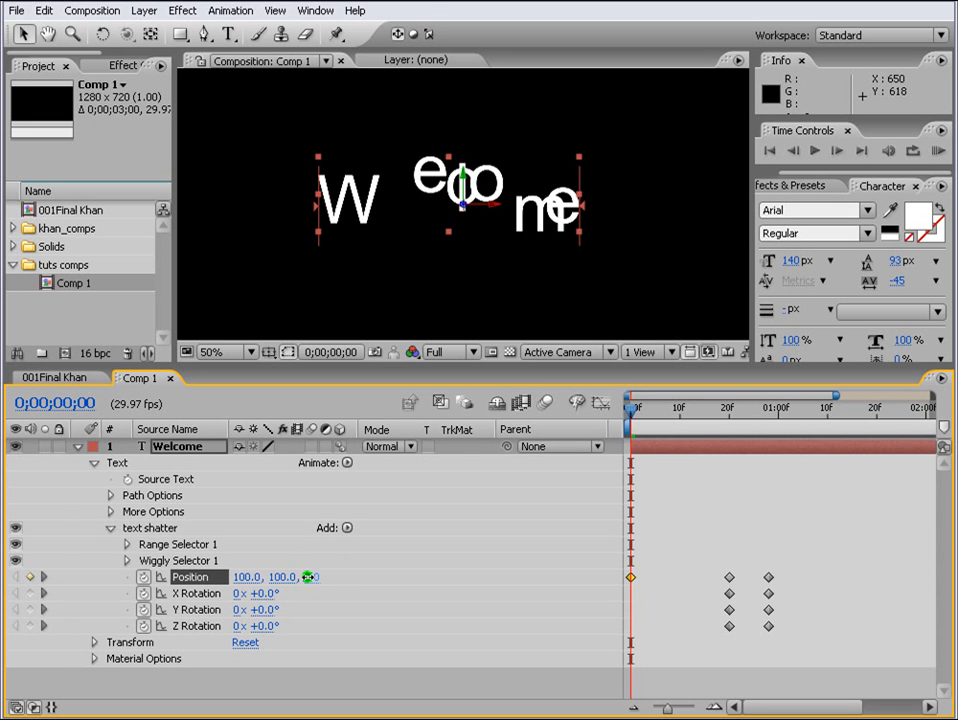
left_click(309, 577)
key("Return")
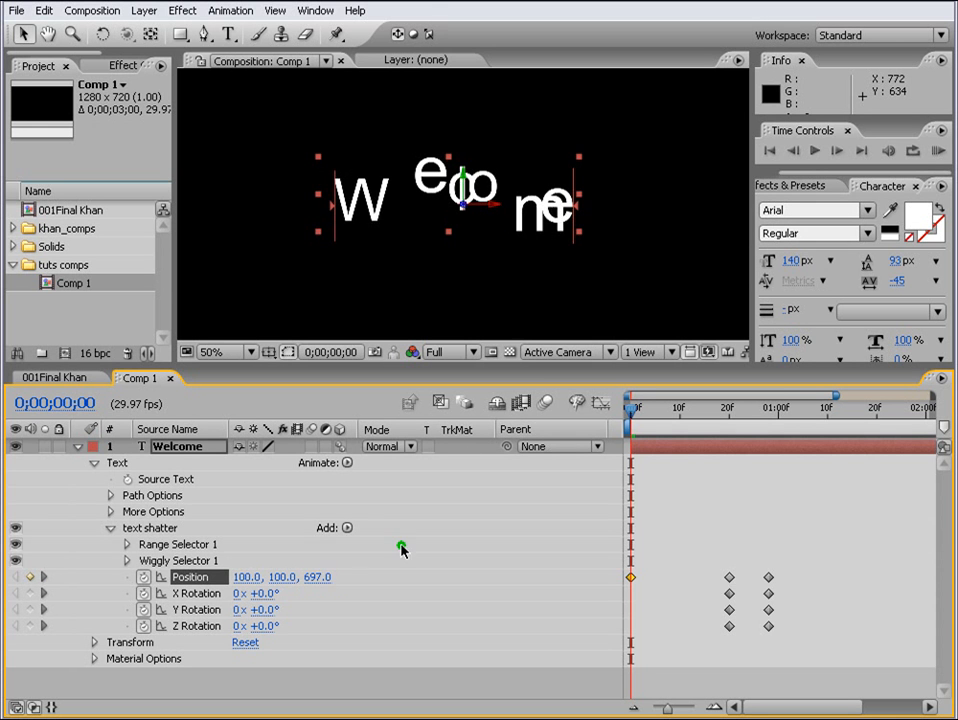
- Set X Rotation to -54°, Y Rotation to -69° and Z Rotation to -83° at 0;00;00;00
left_click(265, 593)
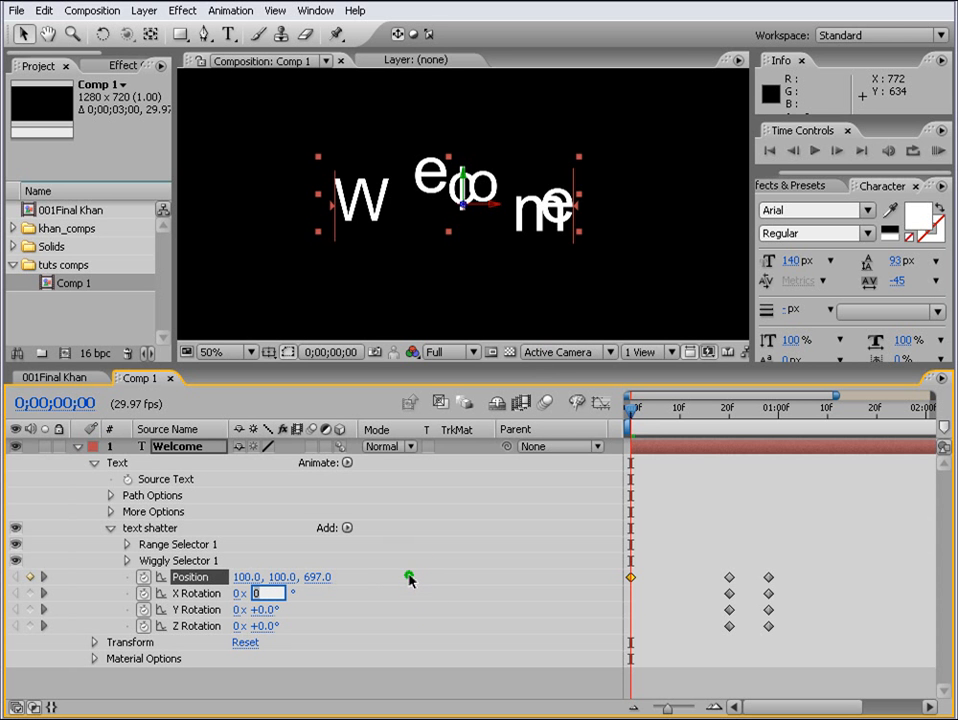
type("-54")
key("Return")
left_click(262, 610)
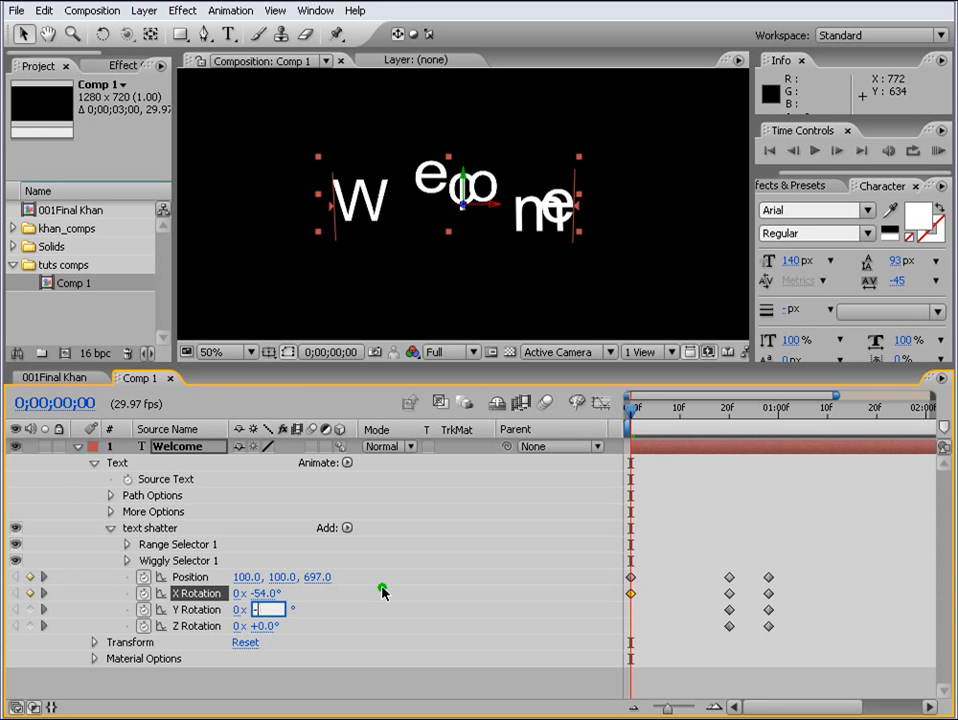
type("-69")
key("Return")
left_click(262, 626)
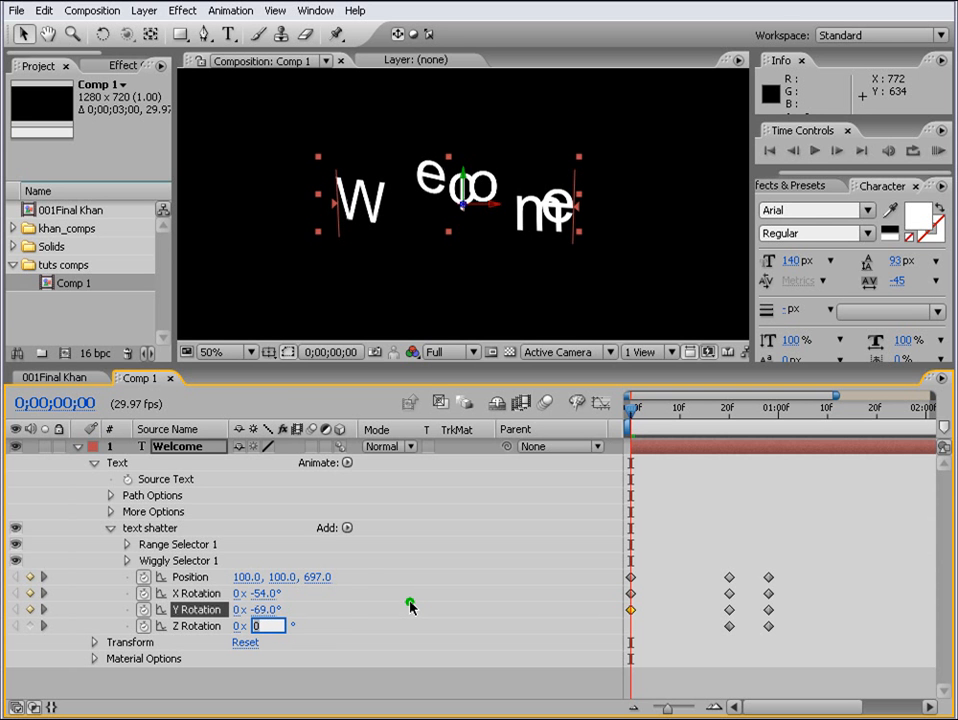
key("Return")
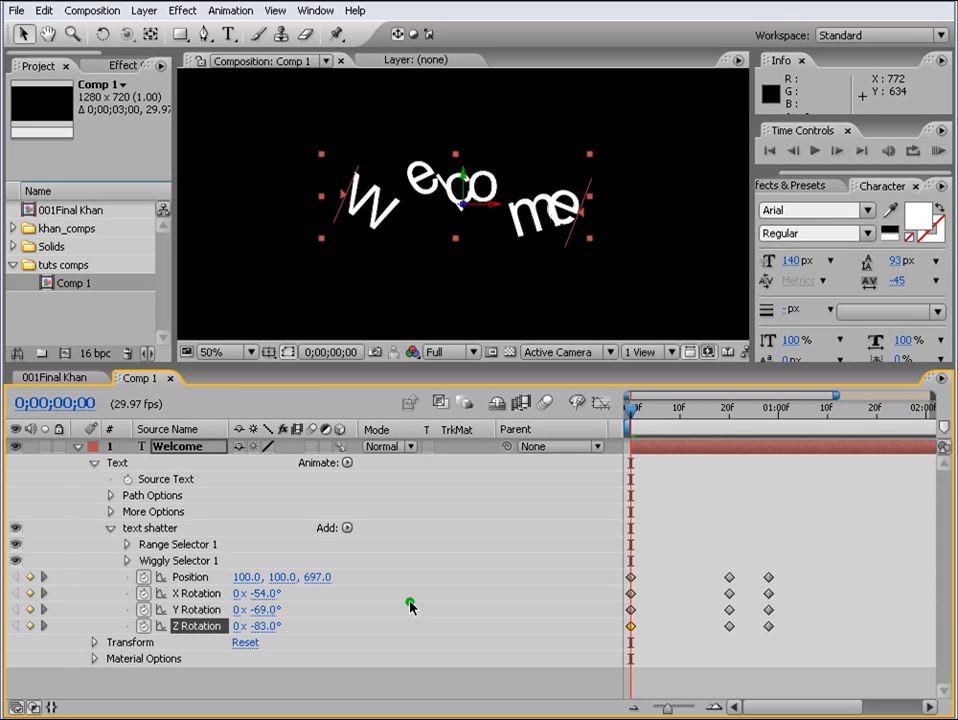
- Shorten the work area and copy the first-frame Position and X, Y and Z Rotation keyframes to 0;00;02;00
key("minus")
left_click_drag(932, 424, 836, 424)
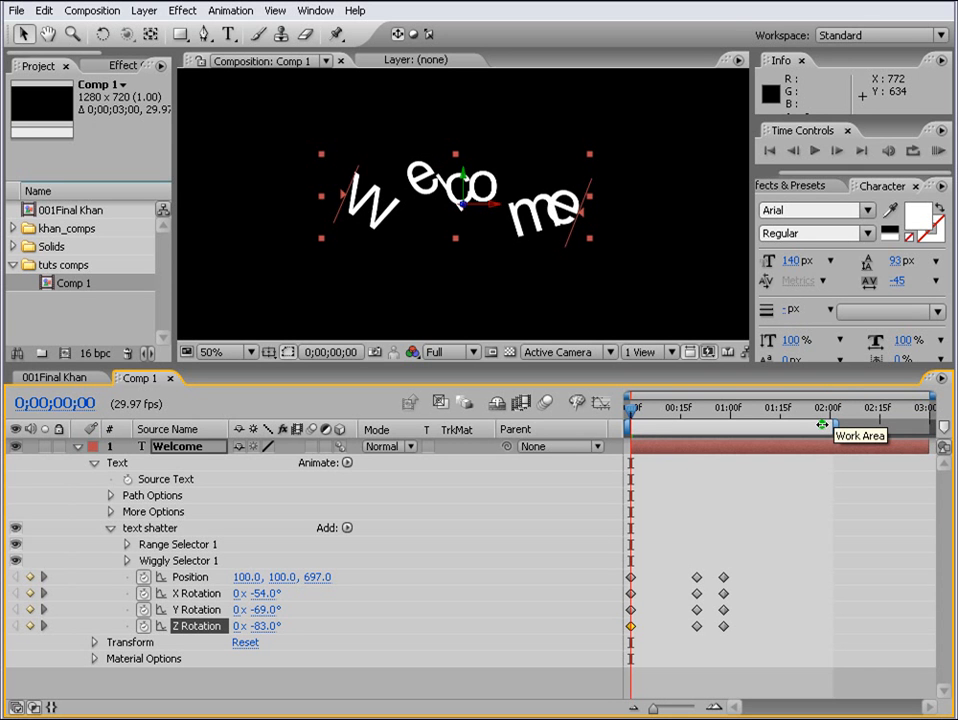
left_click(821, 410)
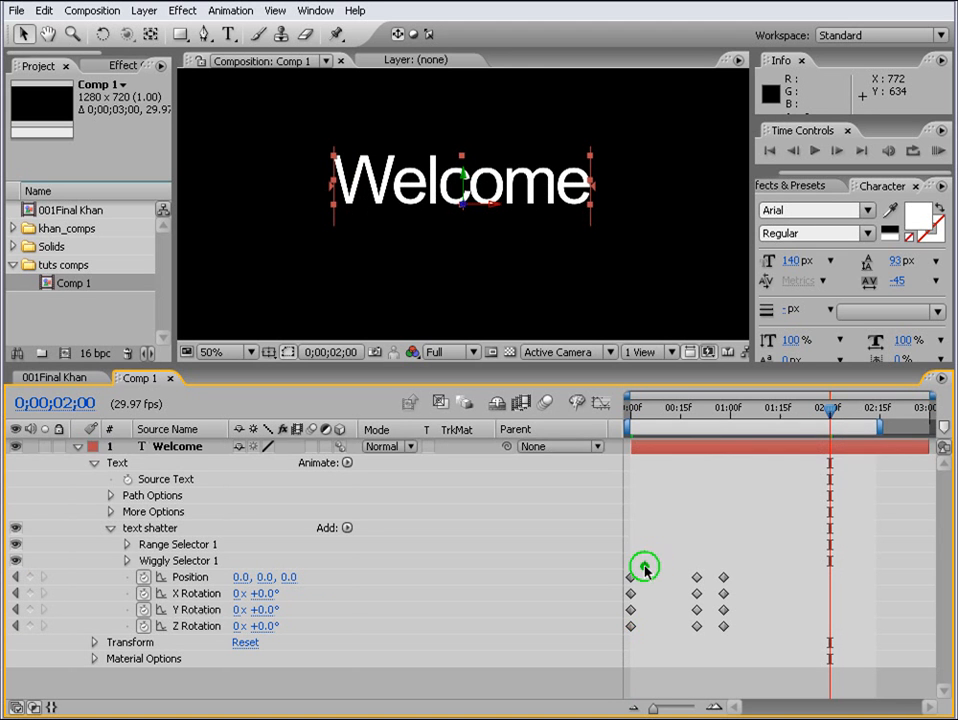
left_click_drag(645, 566, 631, 630)
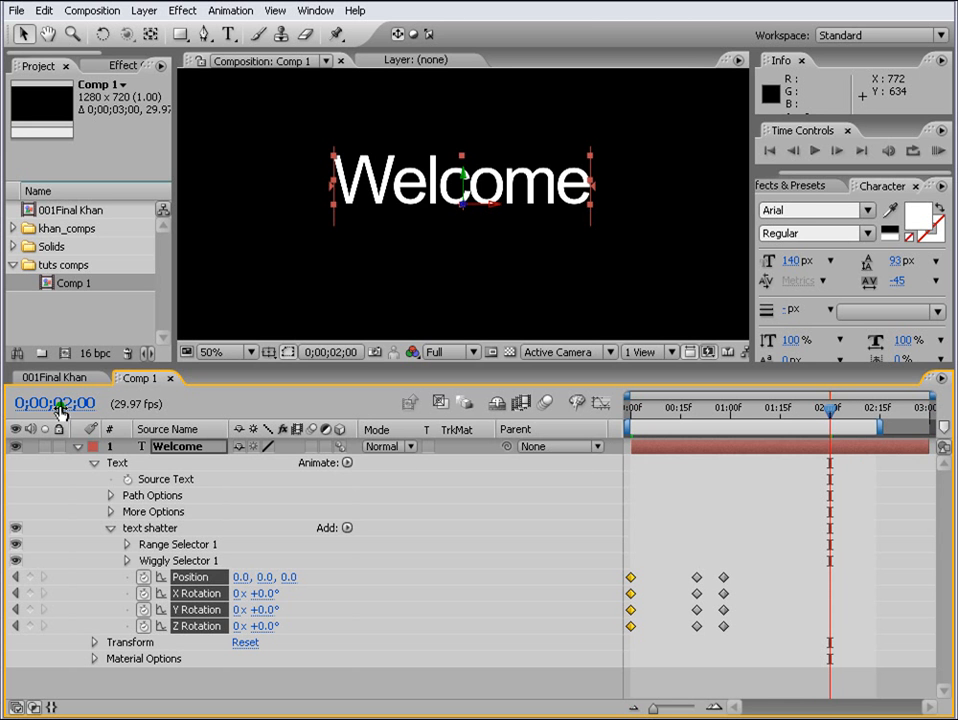
key("ctrl+v")
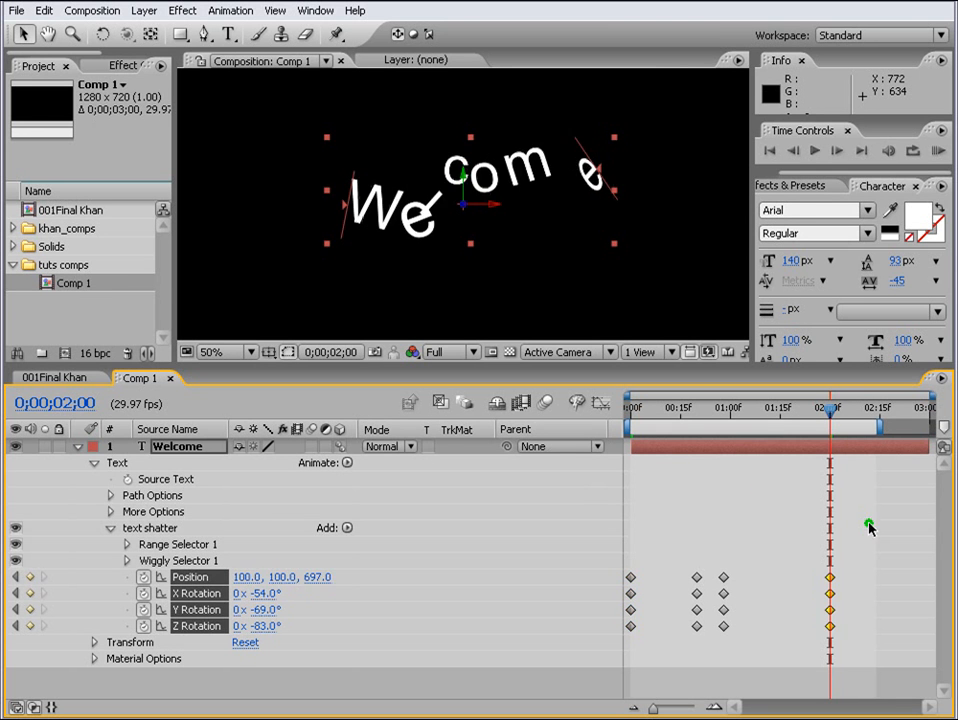
- Convert the Position and rotation keyframes at 0;00;00;20 and 0;00;00;28 to hold keyframes, and preview the animation
key("j")
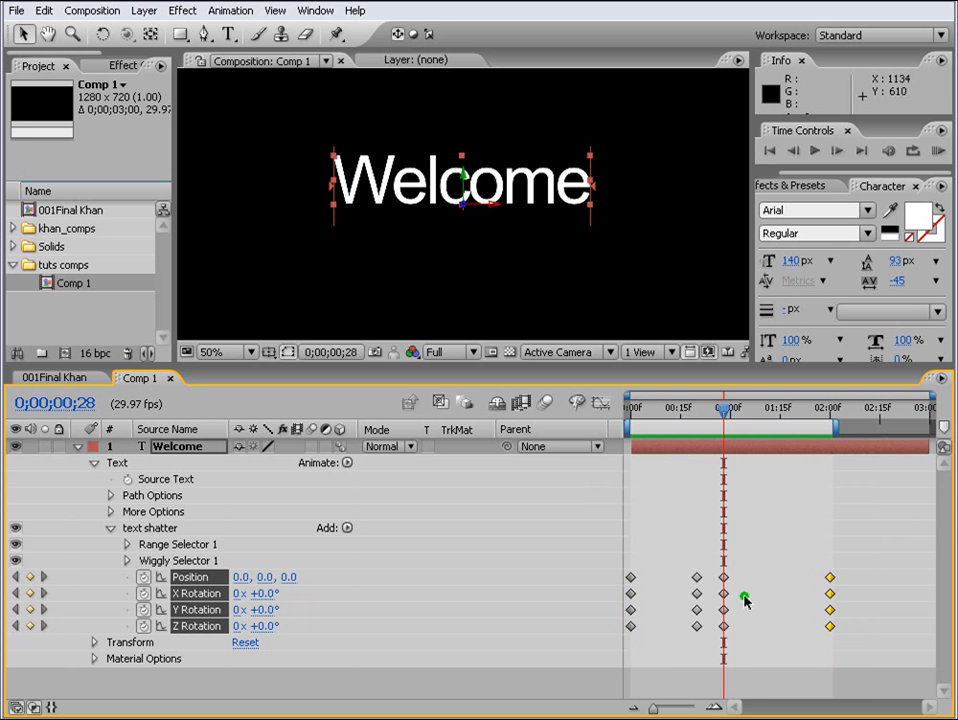
left_click_drag(744, 555, 690, 632)
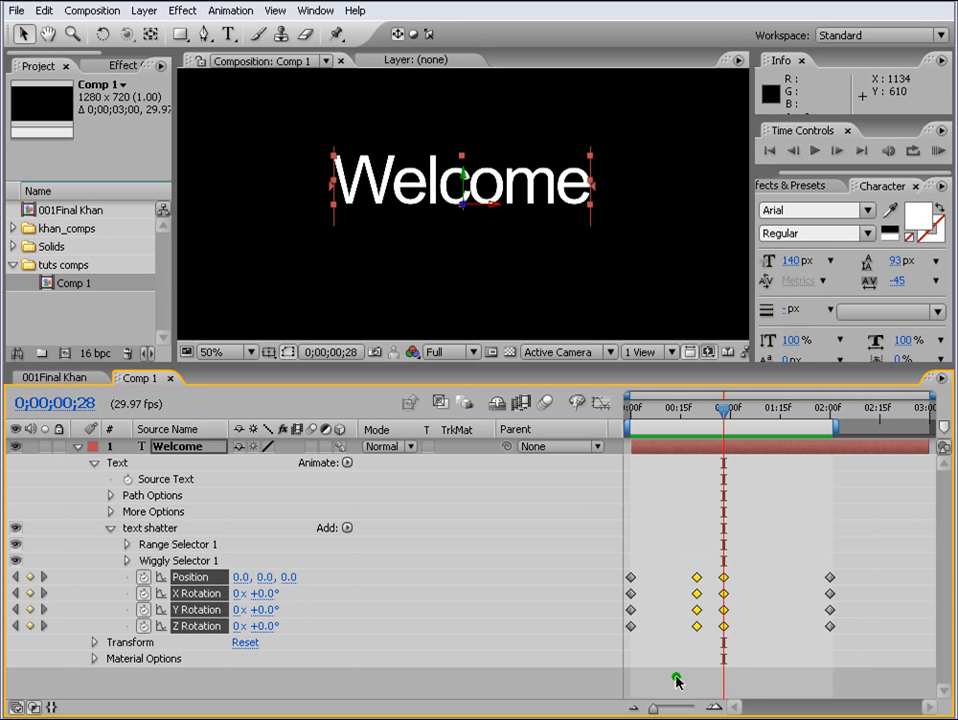
right_click(699, 578)
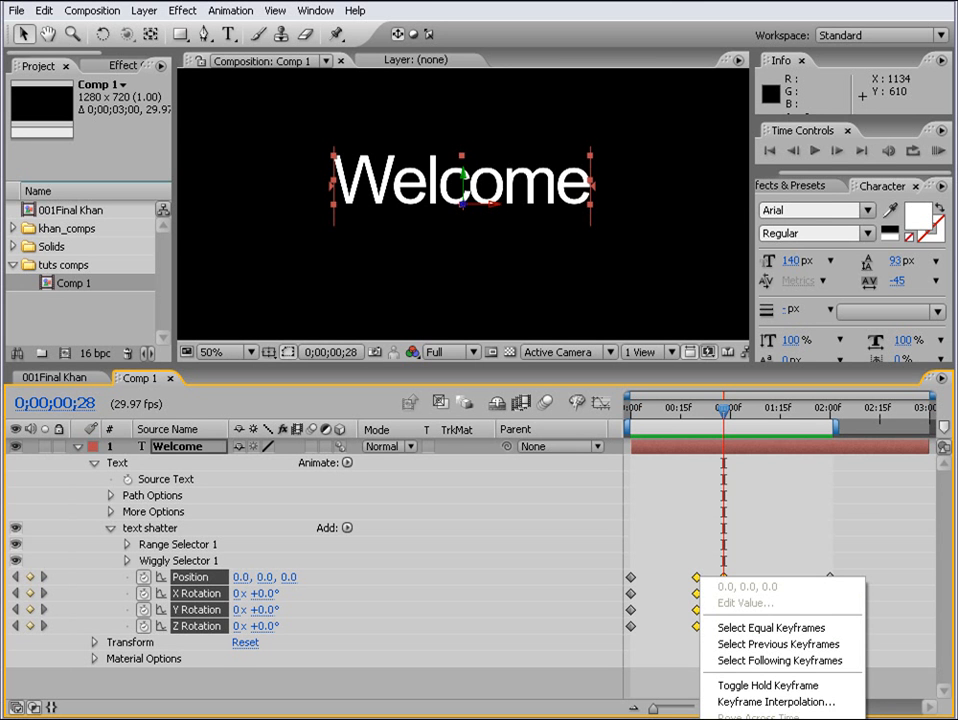
left_click(785, 685)
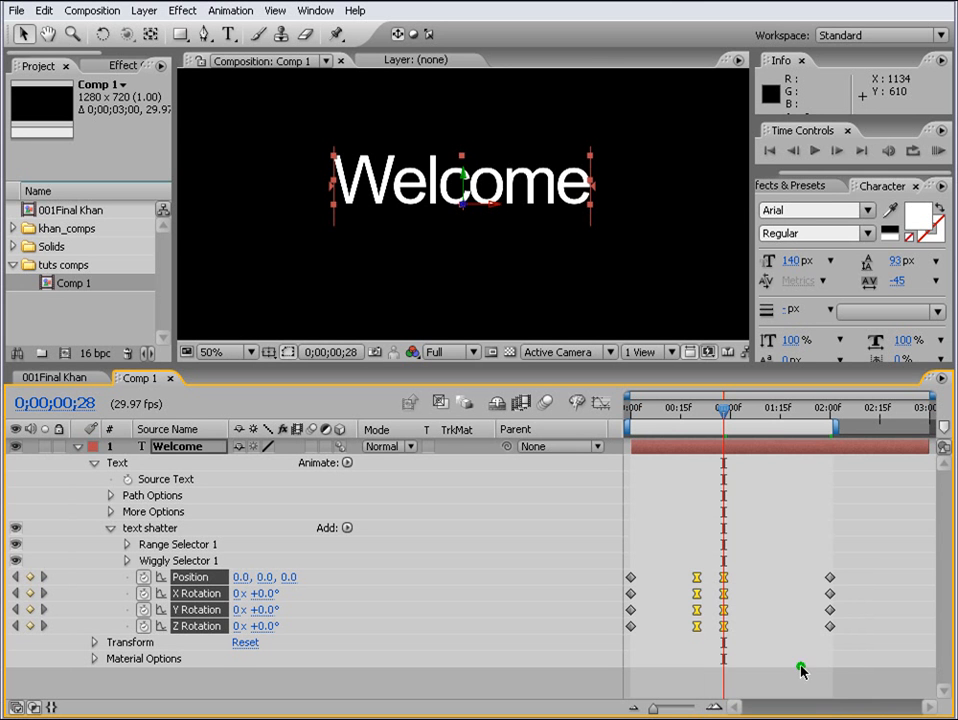
left_click(938, 151)
left_click(940, 152)
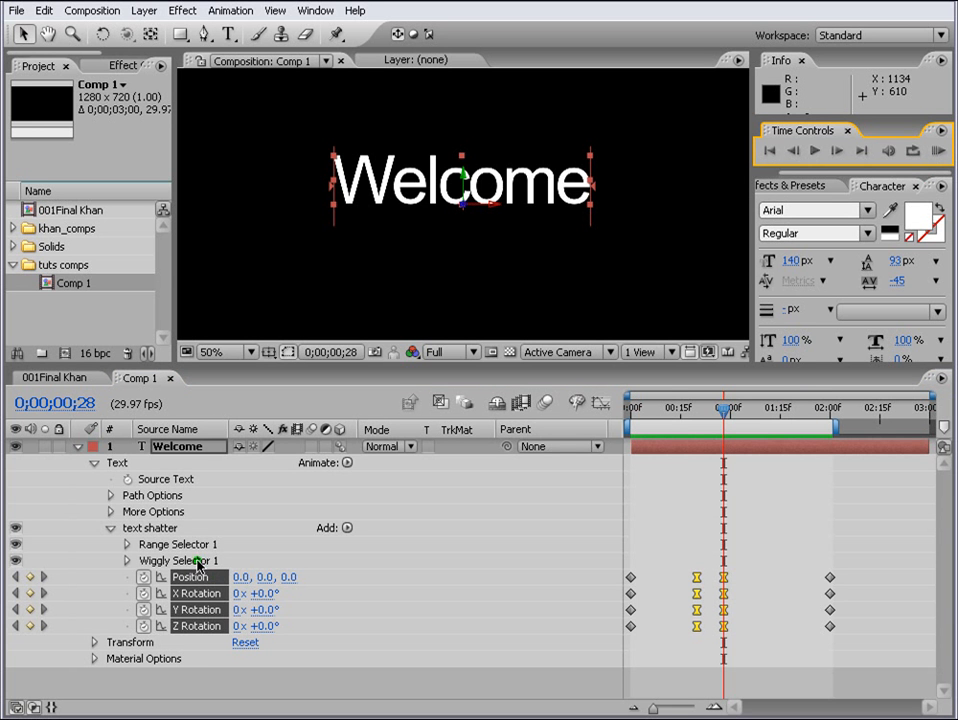
- Set Wiggles/Second of Wiggly Selector 1 to 1.0
left_click(136, 563)
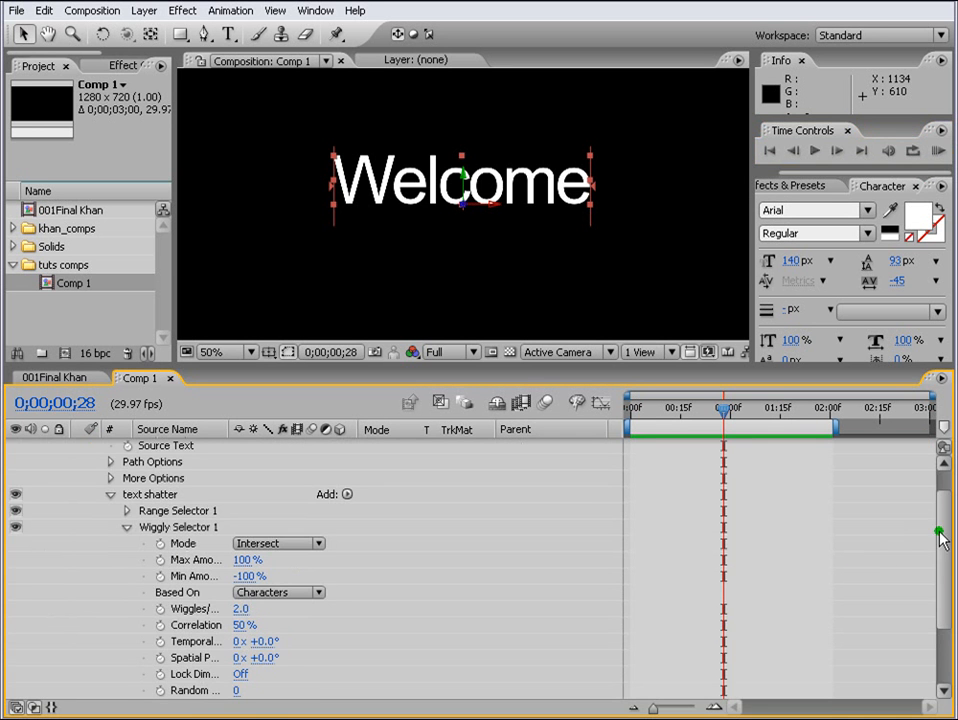
left_click_drag(941, 535, 943, 572)
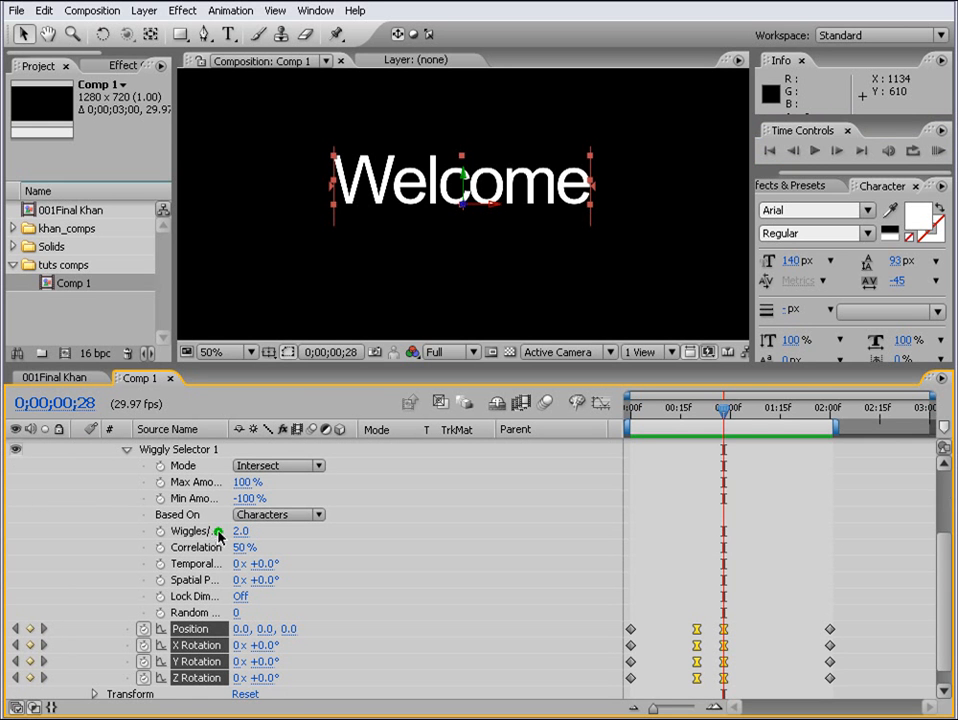
left_click_drag(228, 429, 258, 429)
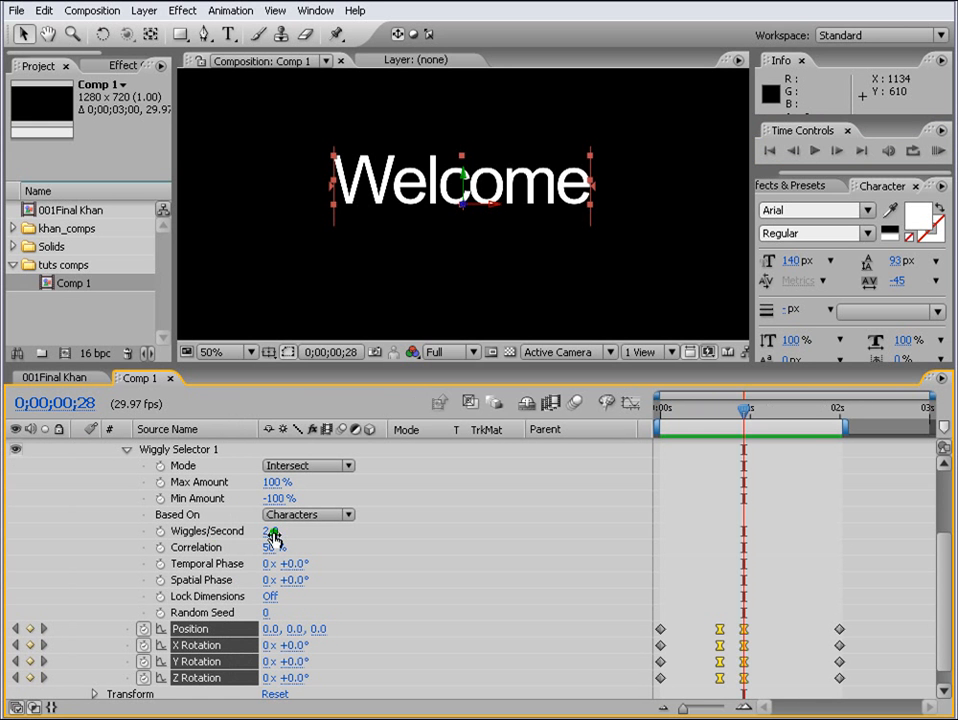
left_click(268, 531)
type("2")
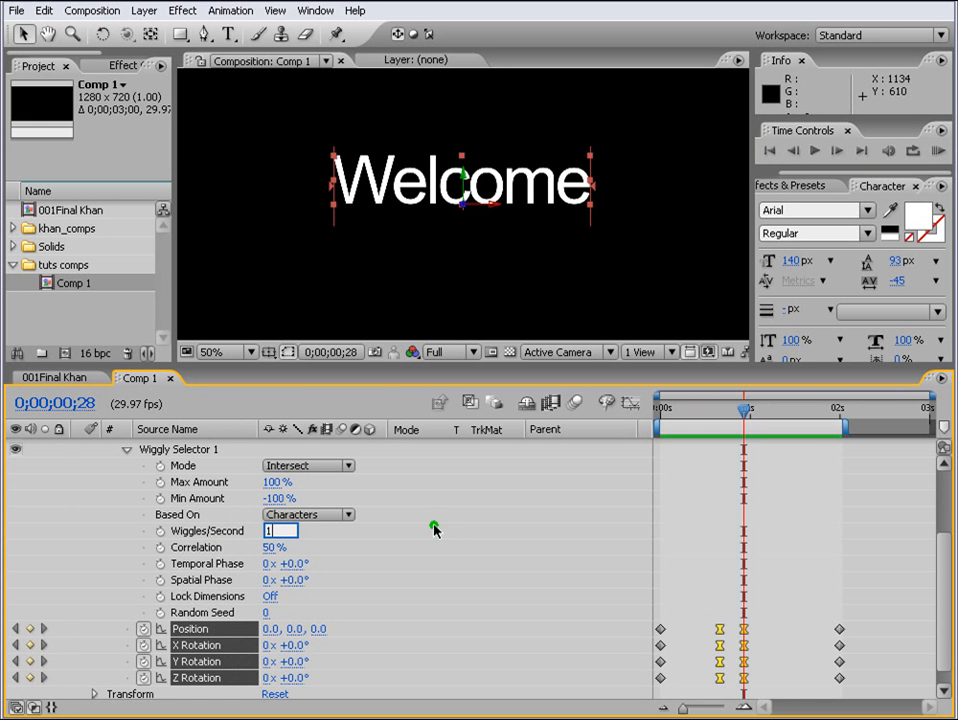
key("Return")
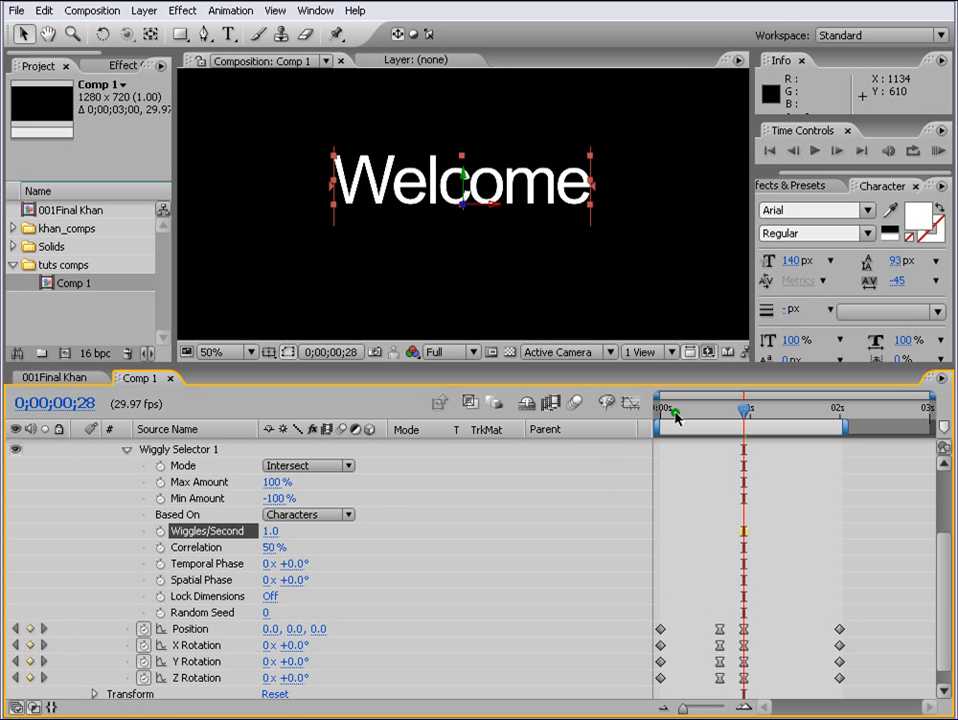
- Start keyframing Wiggles/Second at 0;00;00;00 and move the current time to 0;00;00;20
left_click_drag(675, 417, 620, 411)
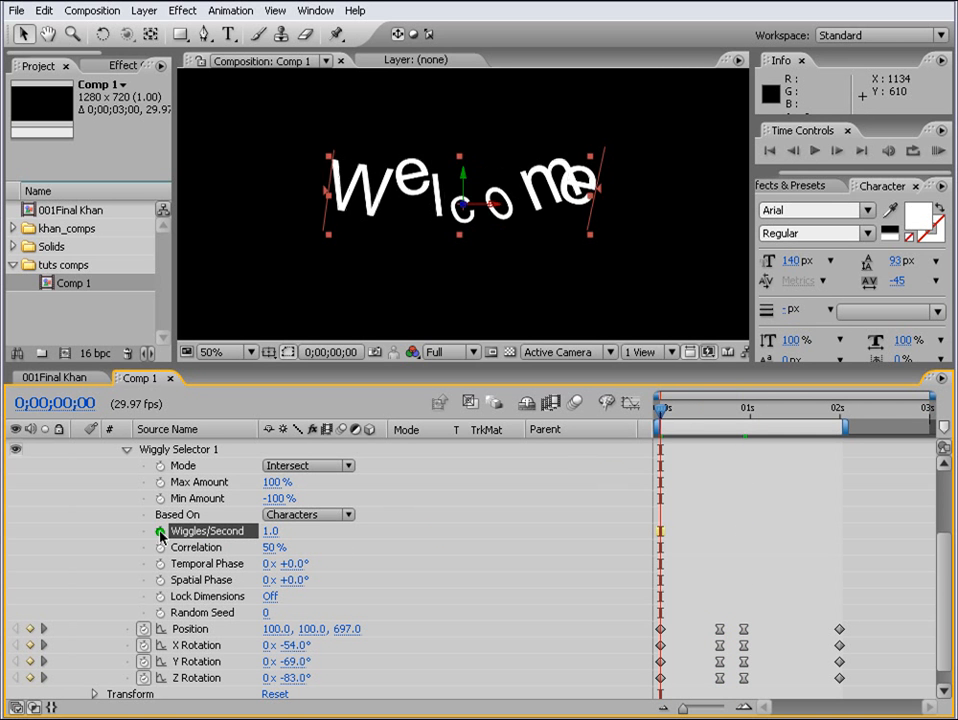
left_click(160, 532)
left_click_drag(662, 410, 719, 410)
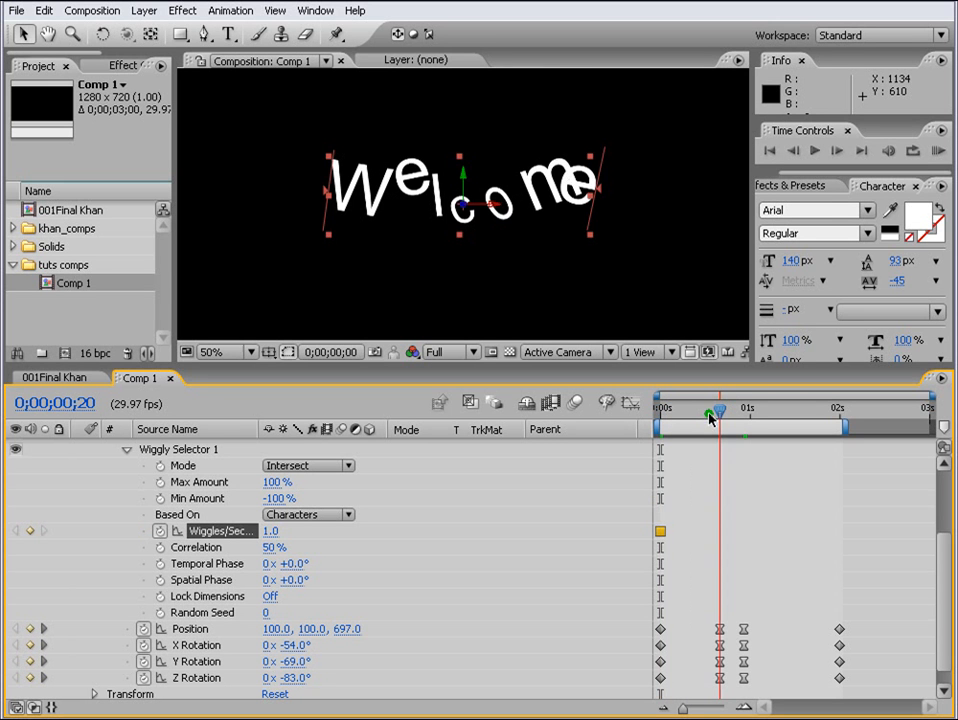
- Try a Wiggles/Second keyframe of 0.0 at 0;00;00;20 and scrub the preceding frames to check the motion
left_click(270, 530)
type("1")
key("Return")
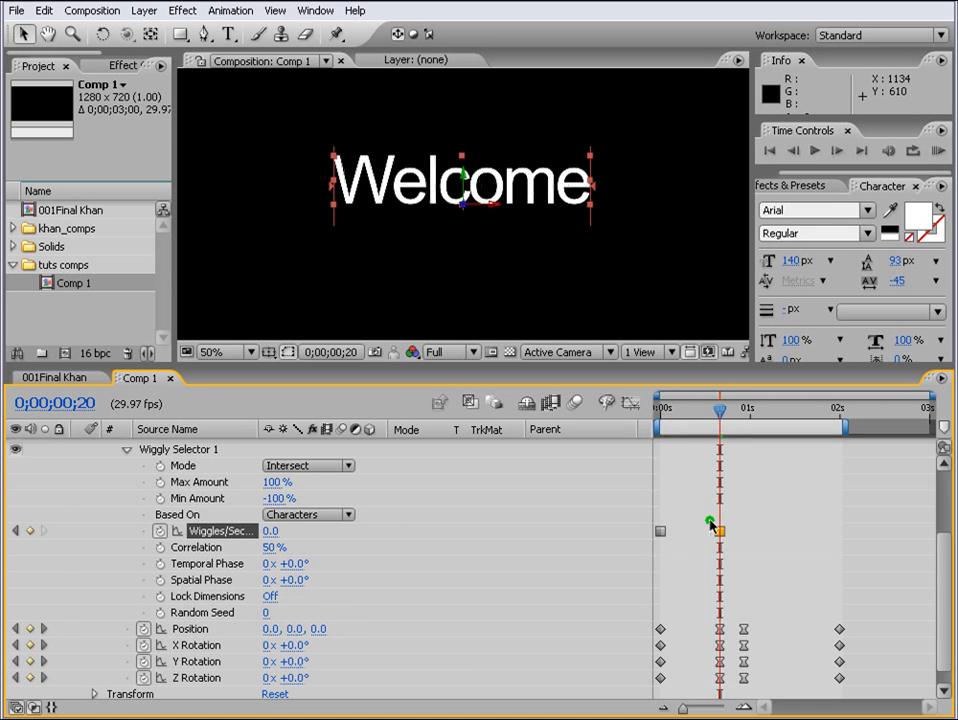
left_click(716, 413)
left_click_drag(716, 416, 706, 416)
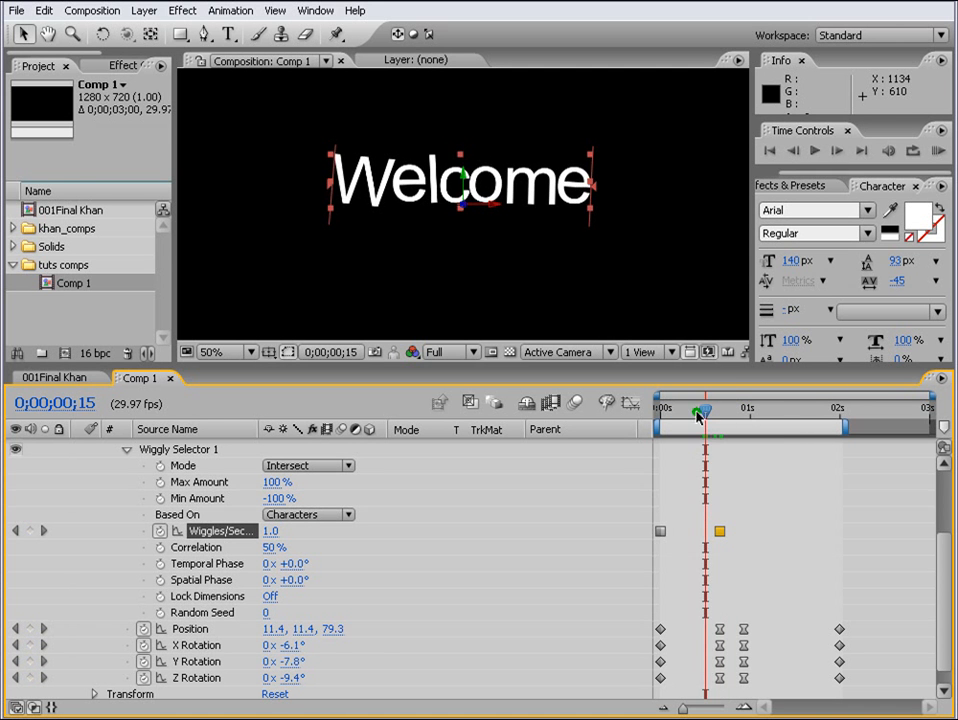
left_click_drag(707, 415, 719, 415)
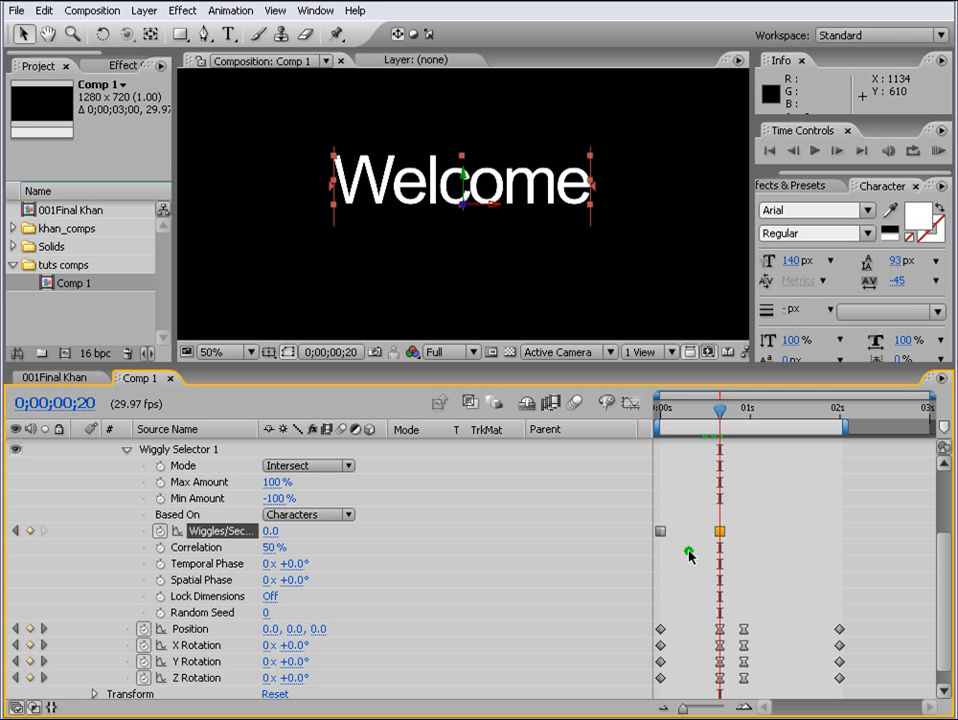
- Delete both Wiggles/Second keyframes and set Wiggles/Second to 1.0
left_click_drag(772, 517, 648, 557)
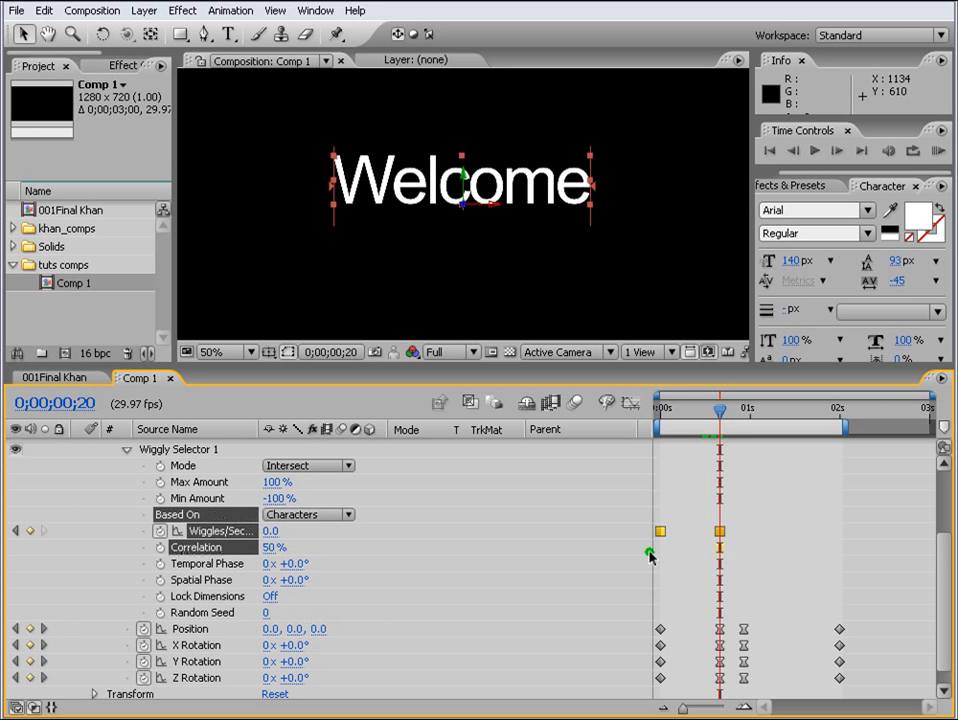
key("Delete")
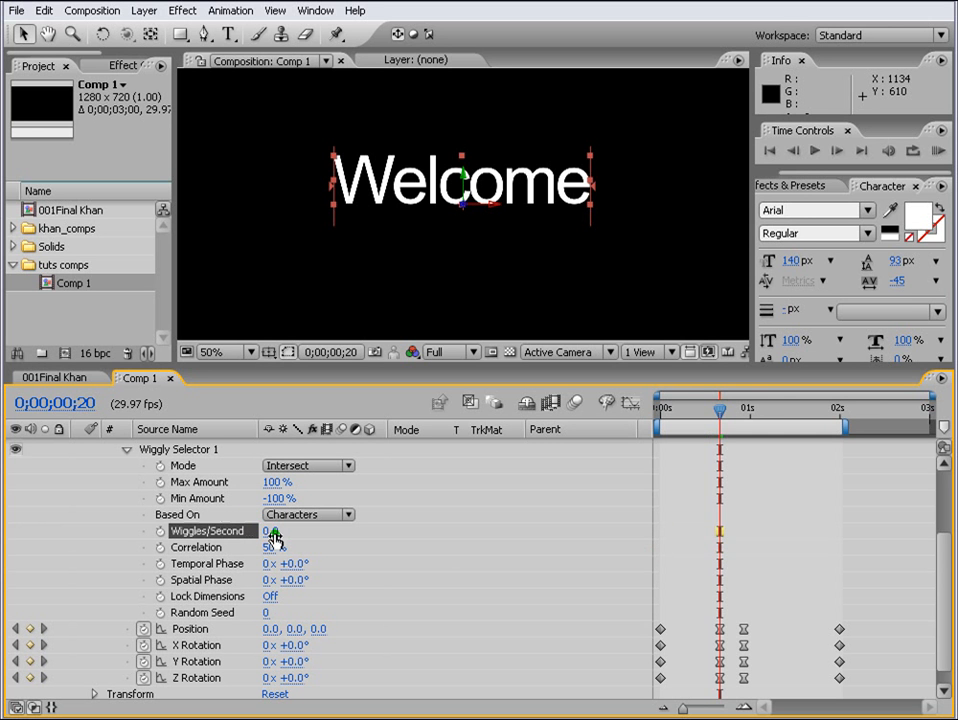
left_click(271, 532)
type("1")
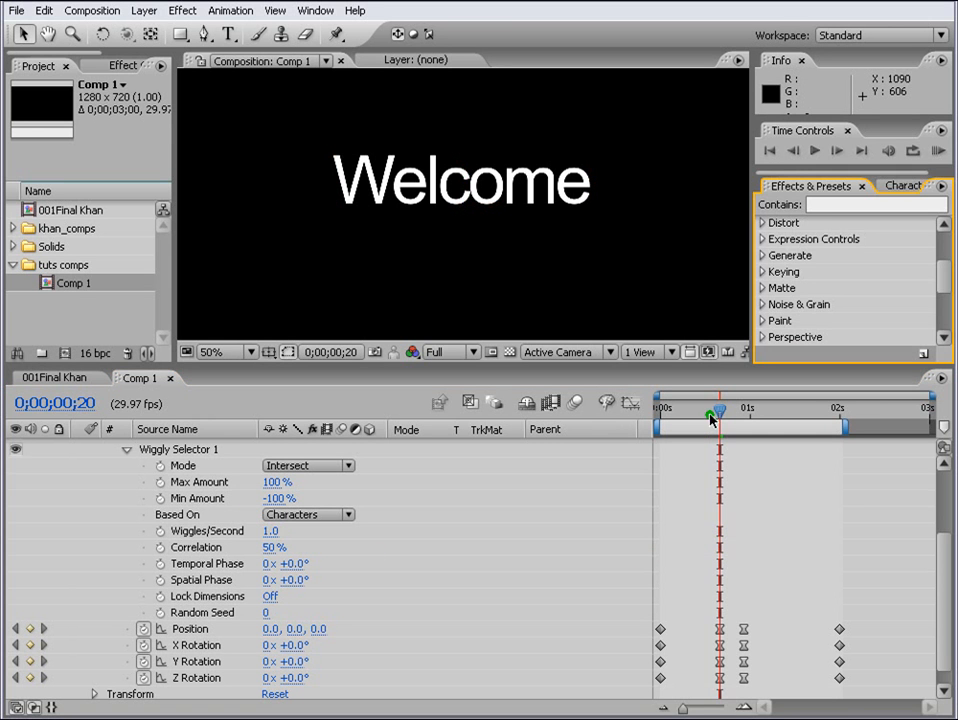
left_click_drag(714, 410, 711, 410)
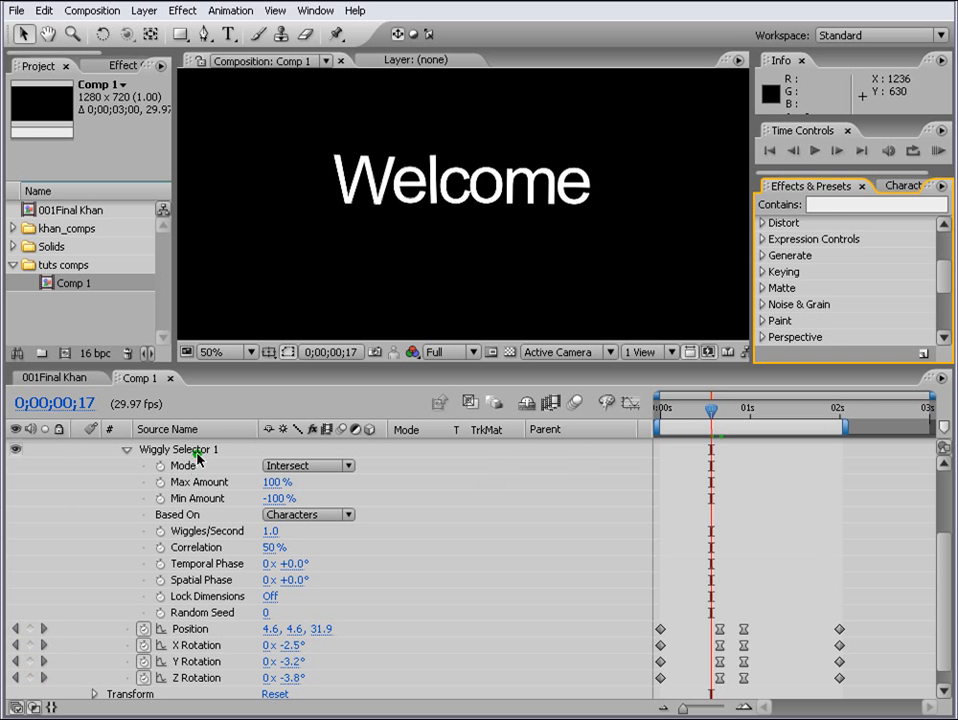
- Search the effects for "slider", apply Slider Control to the Welcome text layer, and widen its effect controls
left_click(834, 204)
type("s")
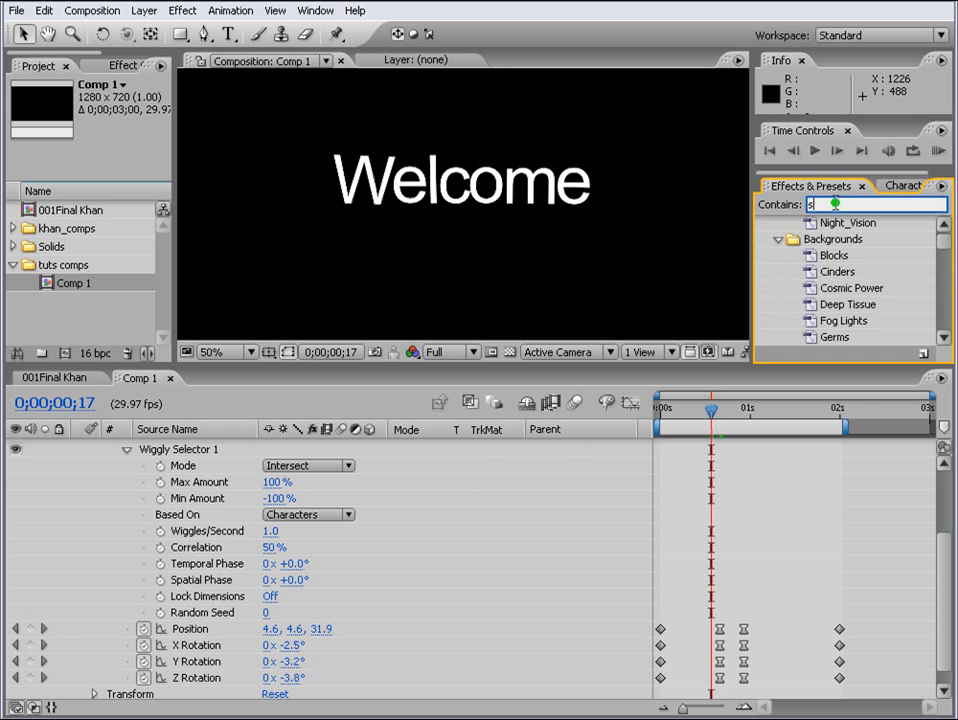
type("lider")
left_click(812, 240)
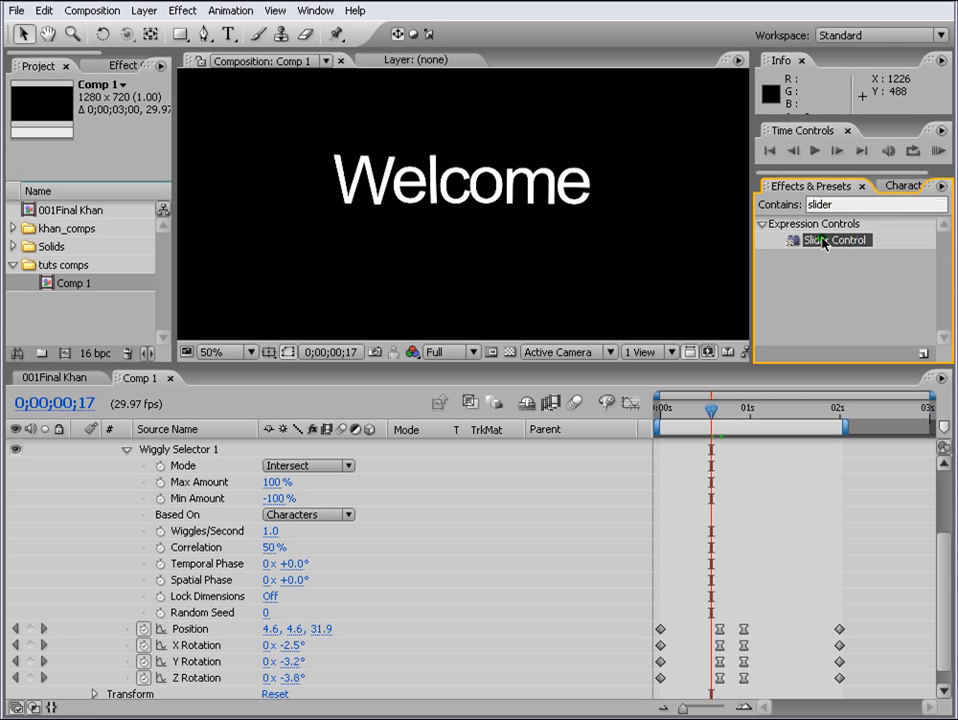
left_click_drag(822, 242, 199, 455)
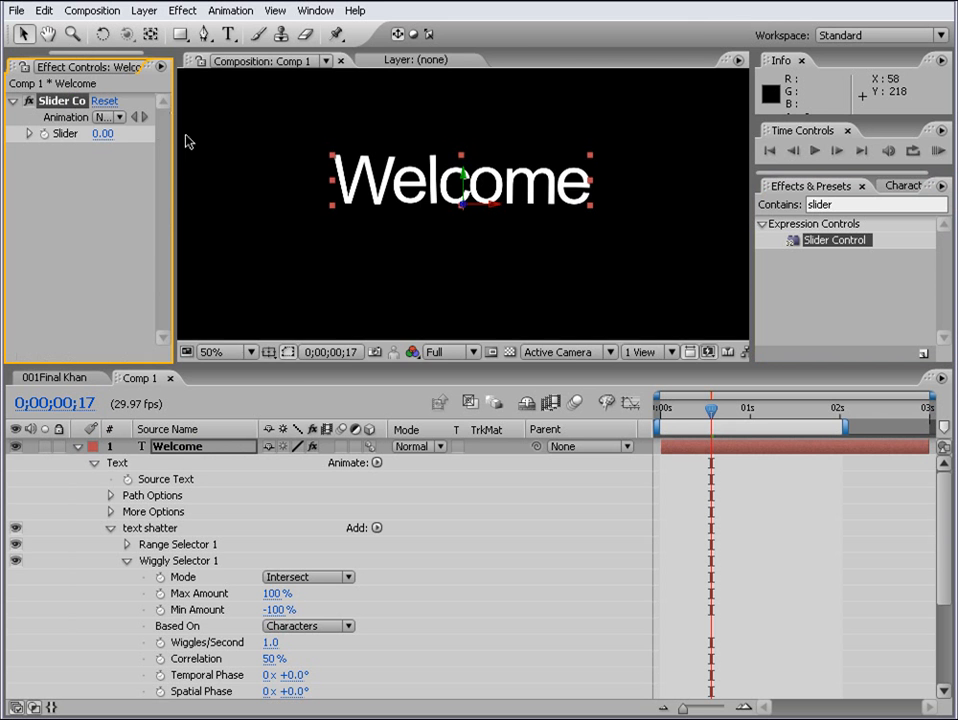
left_click_drag(175, 141, 230, 145)
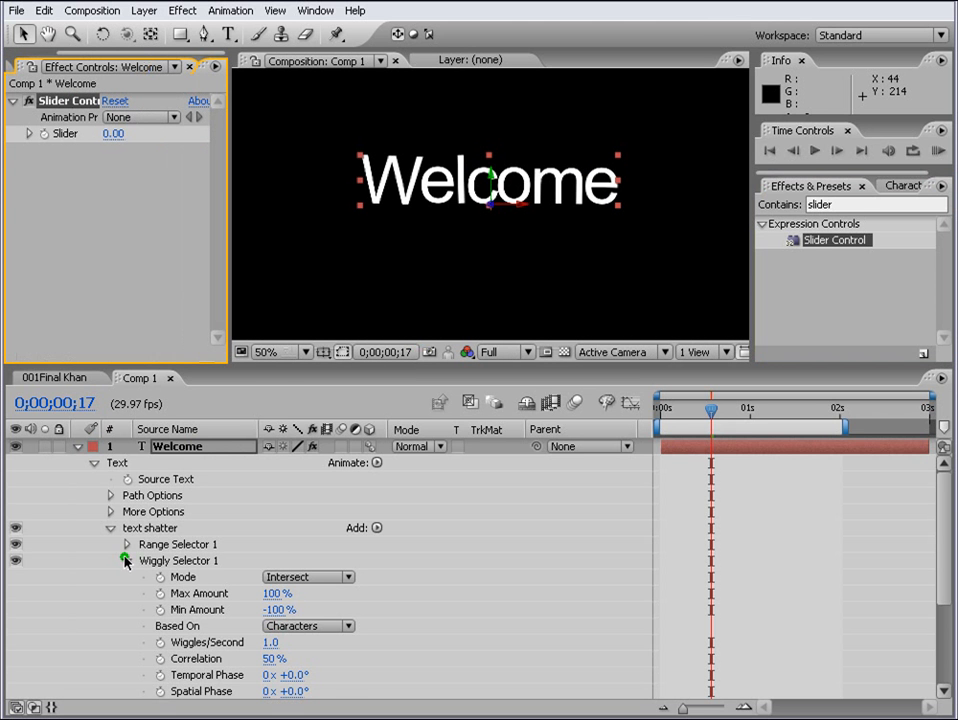
- Add an expression to Wiggles/Second that links it to the Slider of the Slider Control effect
left_click(160, 643, "alt")
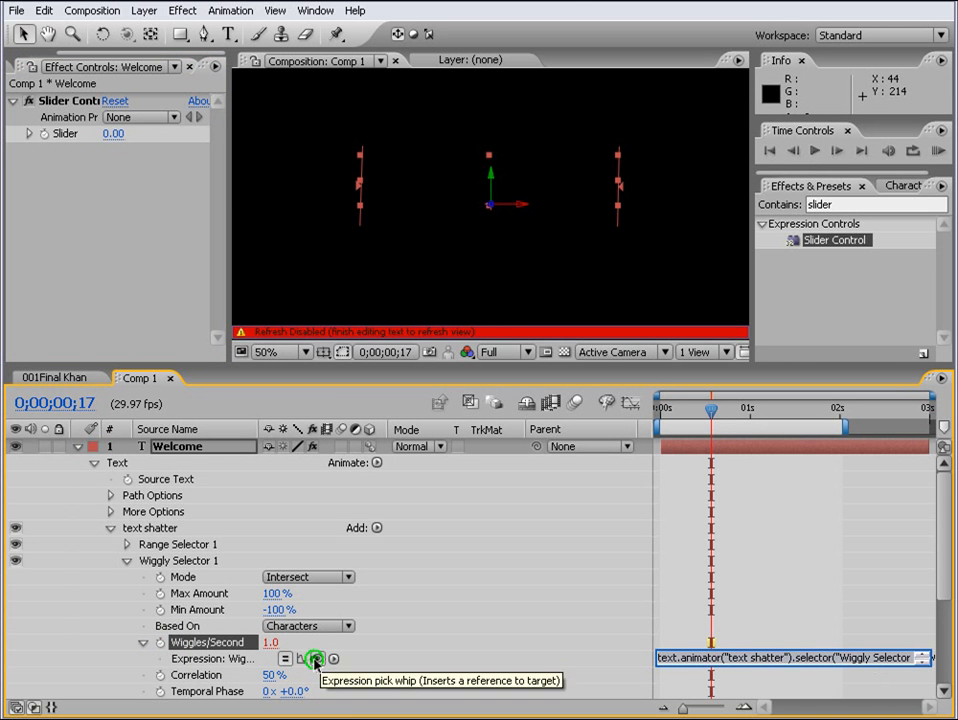
mouse_move(318, 660)
left_mouse_down()
mouse_move(197, 316)
mouse_move(116, 138)
mouse_move(40, 100)
mouse_move(111, 133)
left_mouse_up()
left_click(835, 586)
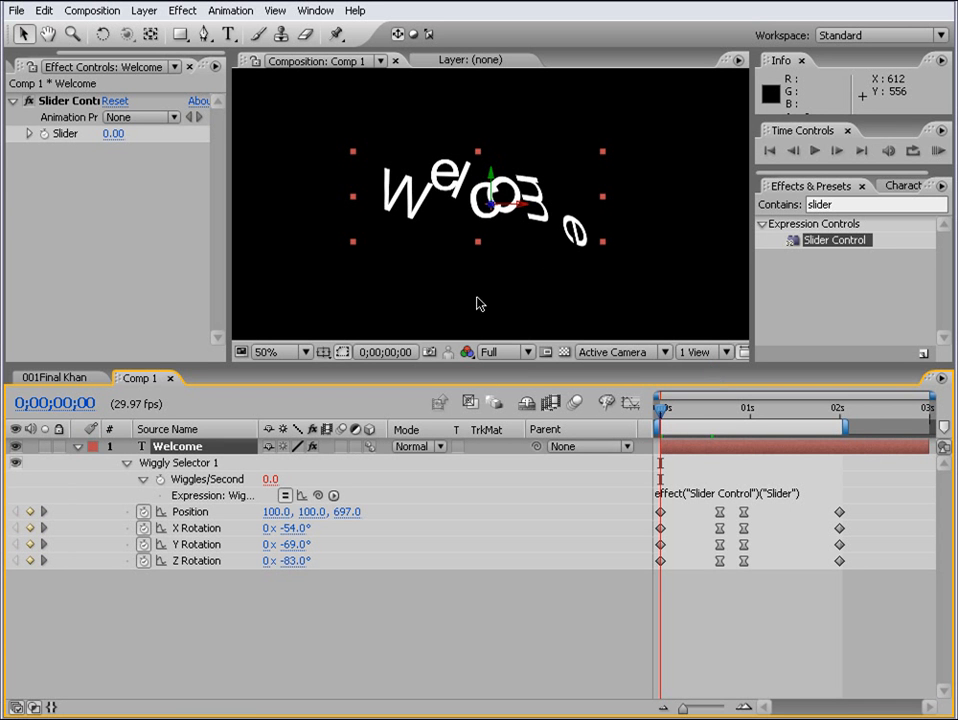
- Keyframe the Slider at 0.50 at 0;00;00;00 and at 0 at 0;00;00;20
left_click(113, 133)
key("Return")
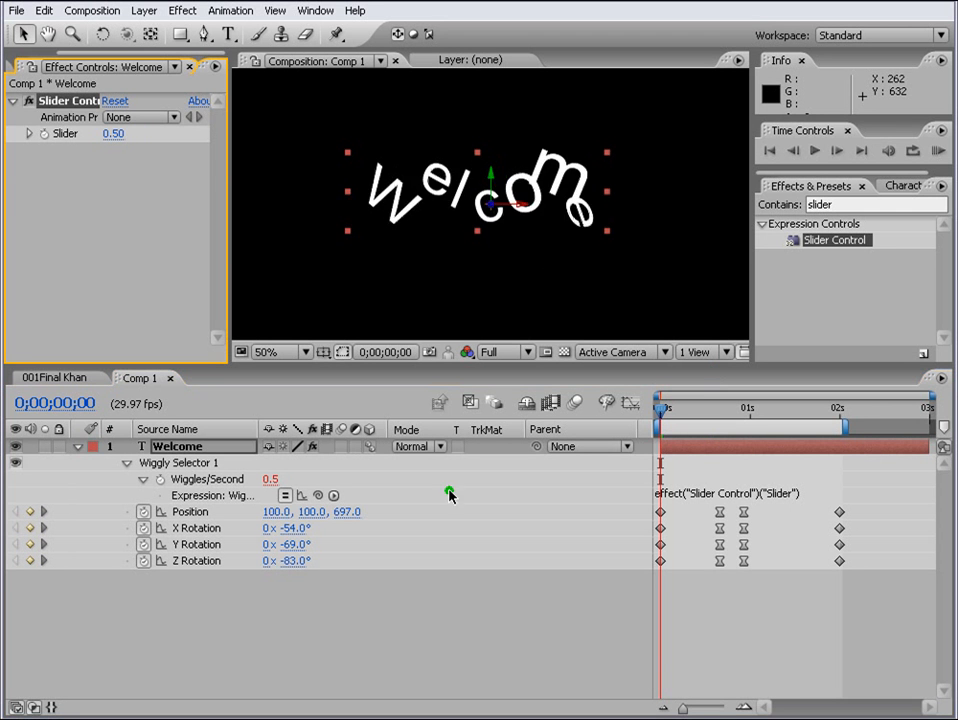
left_click(46, 135)
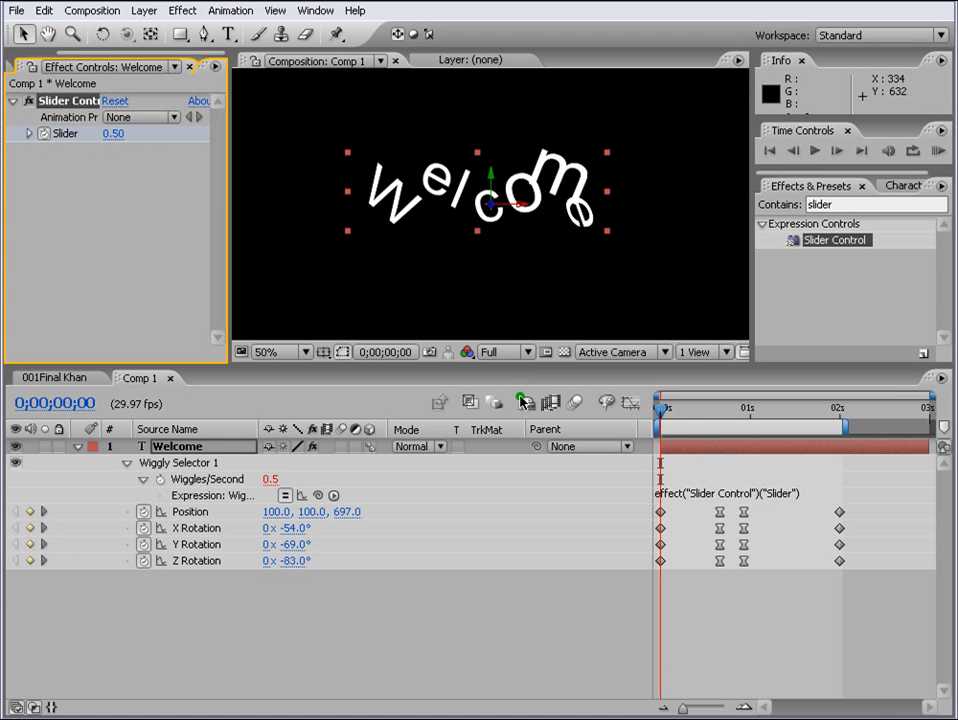
left_click(718, 410)
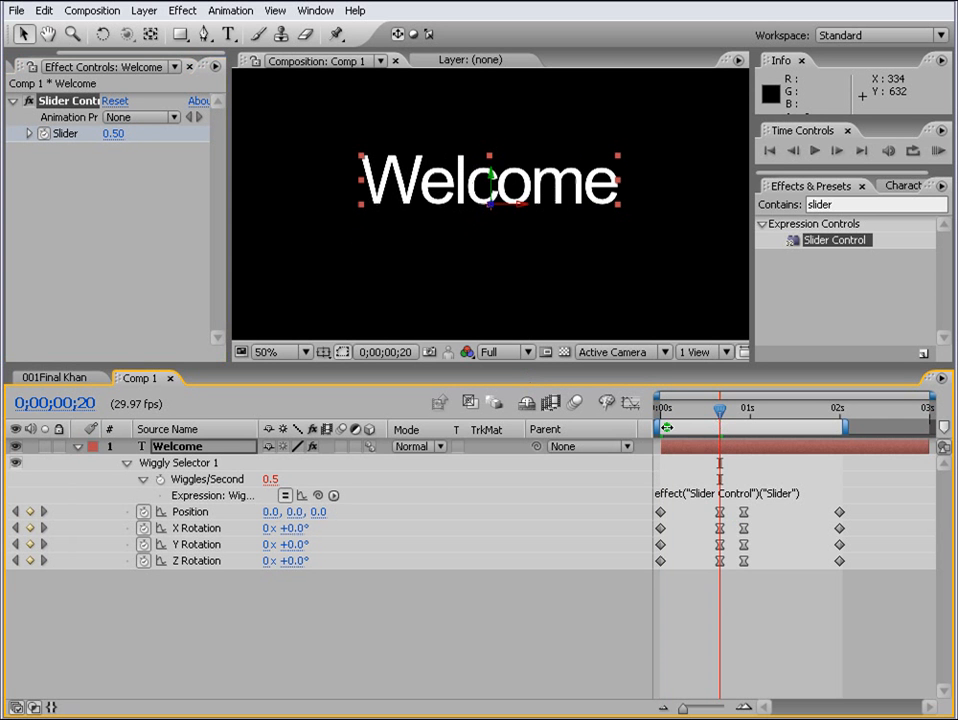
left_click(116, 135)
type("0")
key("Return")
- Keyframe the Slider at 0 at 0;00;00;28 and at 0.10 at 0;00;02;00
left_click(742, 412)
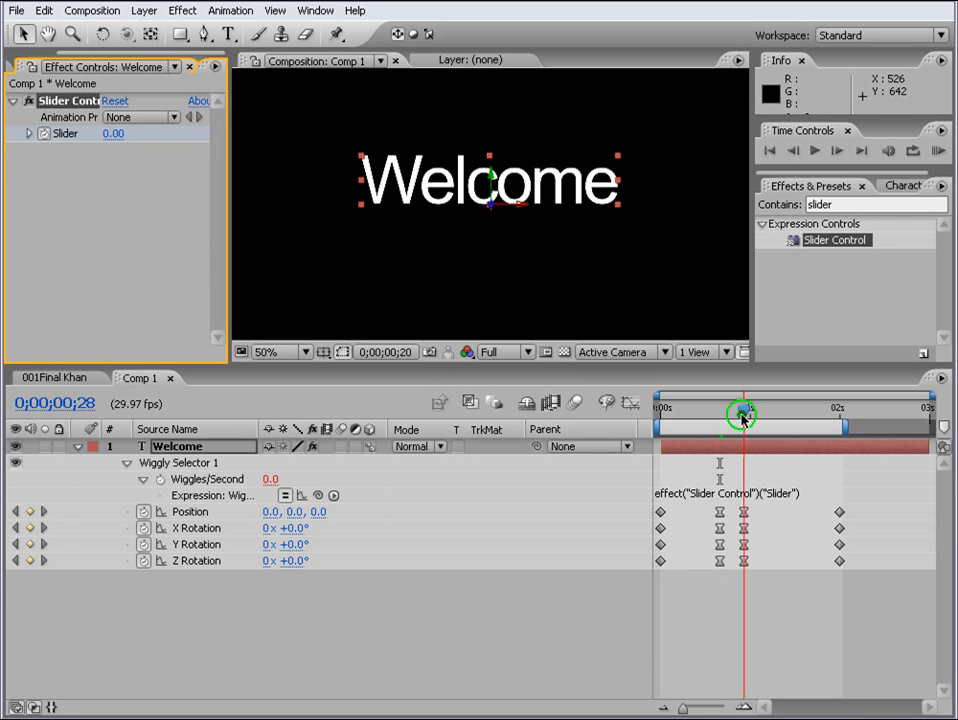
left_click_drag(123, 134, 116, 135)
left_click(116, 135)
type("0")
left_click(120, 142)
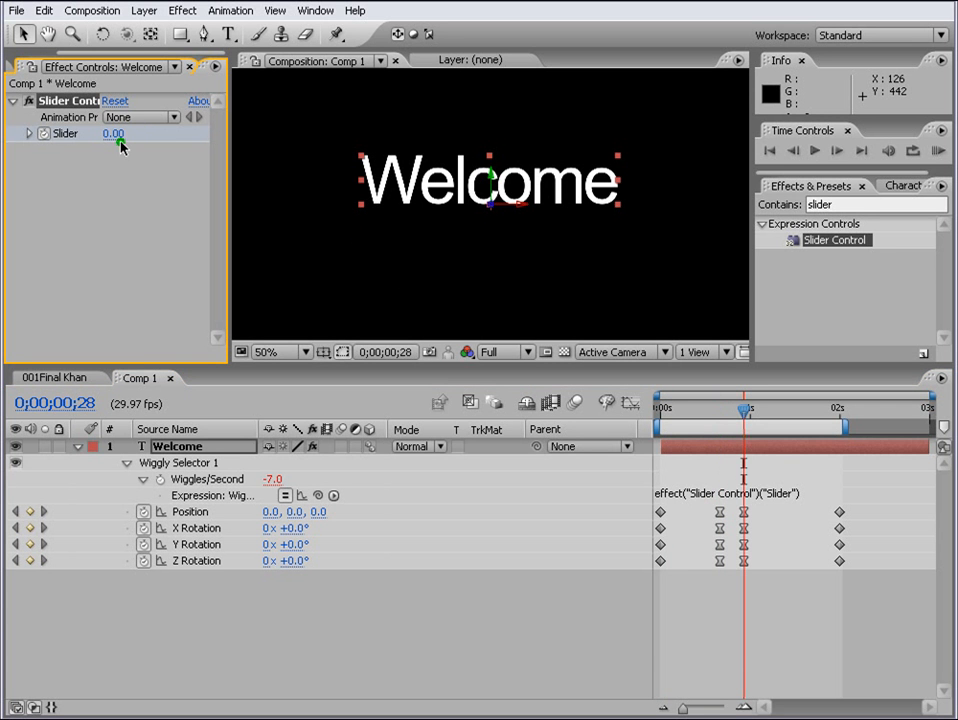
left_click_drag(750, 421, 838, 417)
left_click(122, 135)
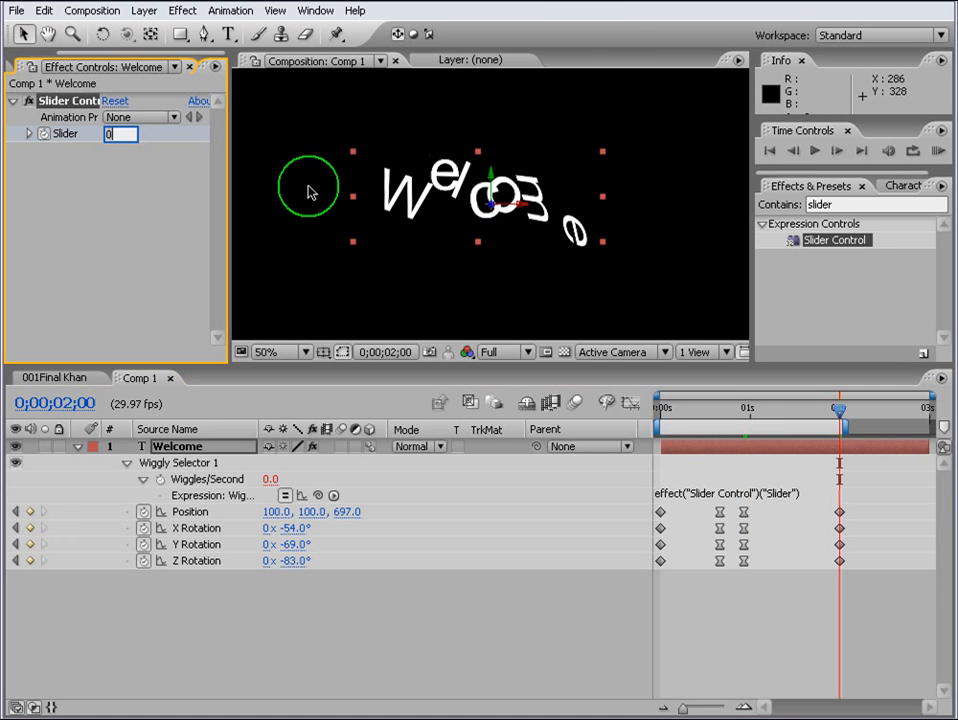
type(".1")
key("Return")
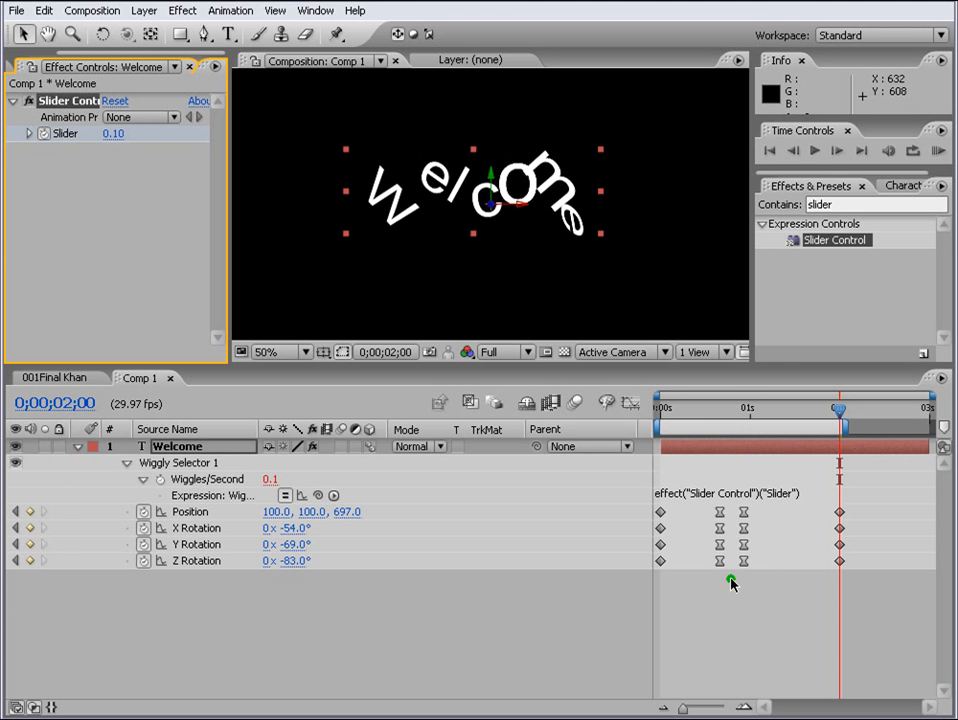
- Reveal the layer's keyframed properties and scrub the opening frames to check how the Slider keyframes drive Wiggles/Second
left_click(750, 449)
key("u")
key("u")
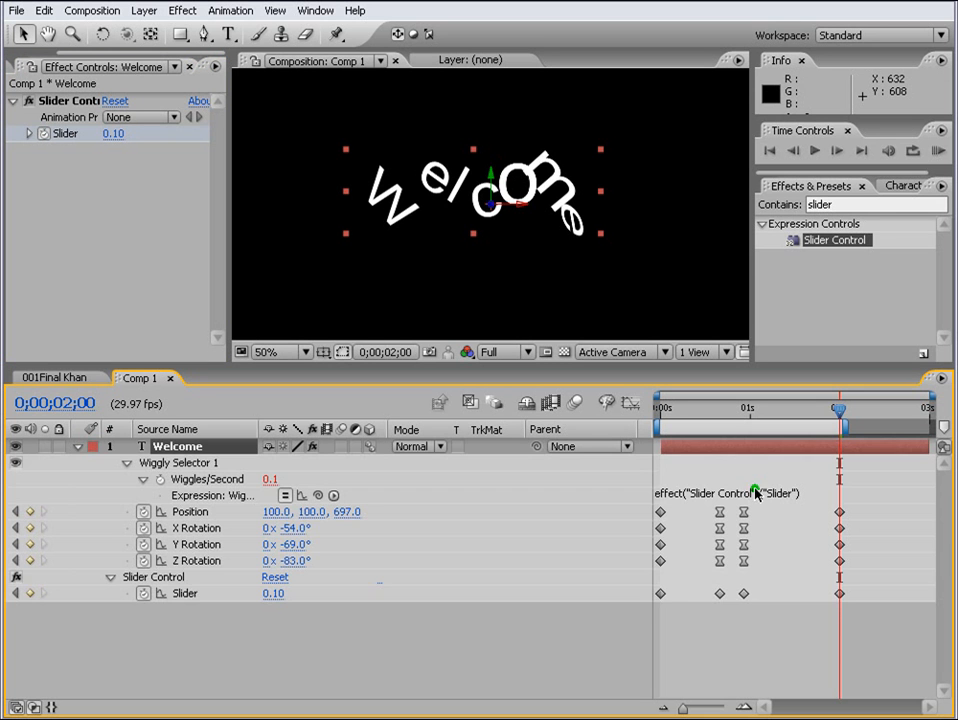
left_click_drag(655, 614, 845, 588)
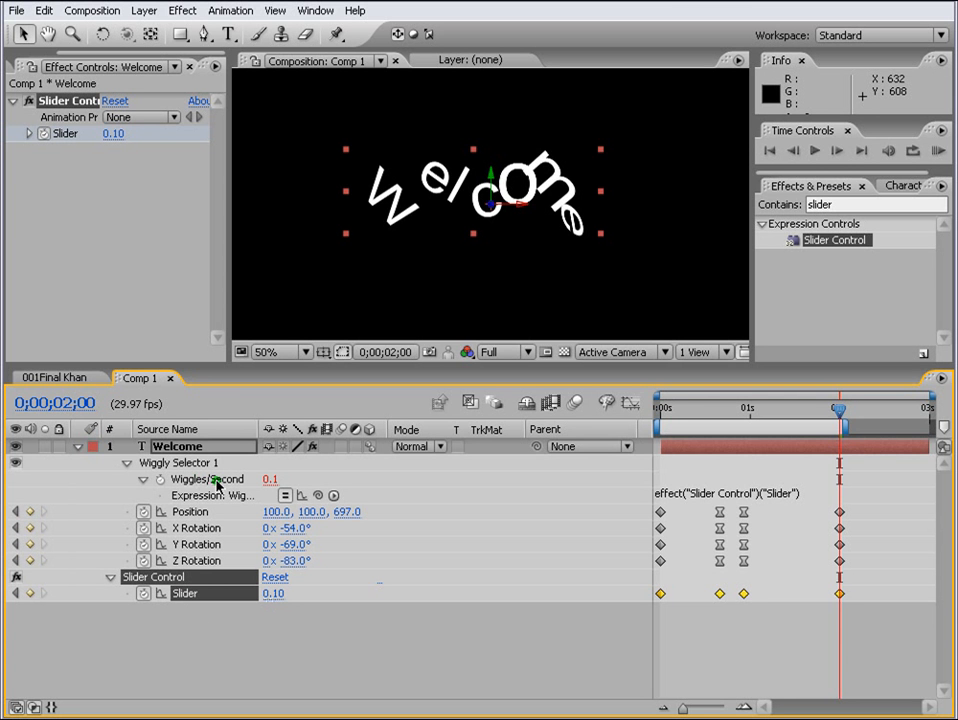
left_click_drag(693, 418, 684, 413)
left_click_drag(272, 594, 267, 605)
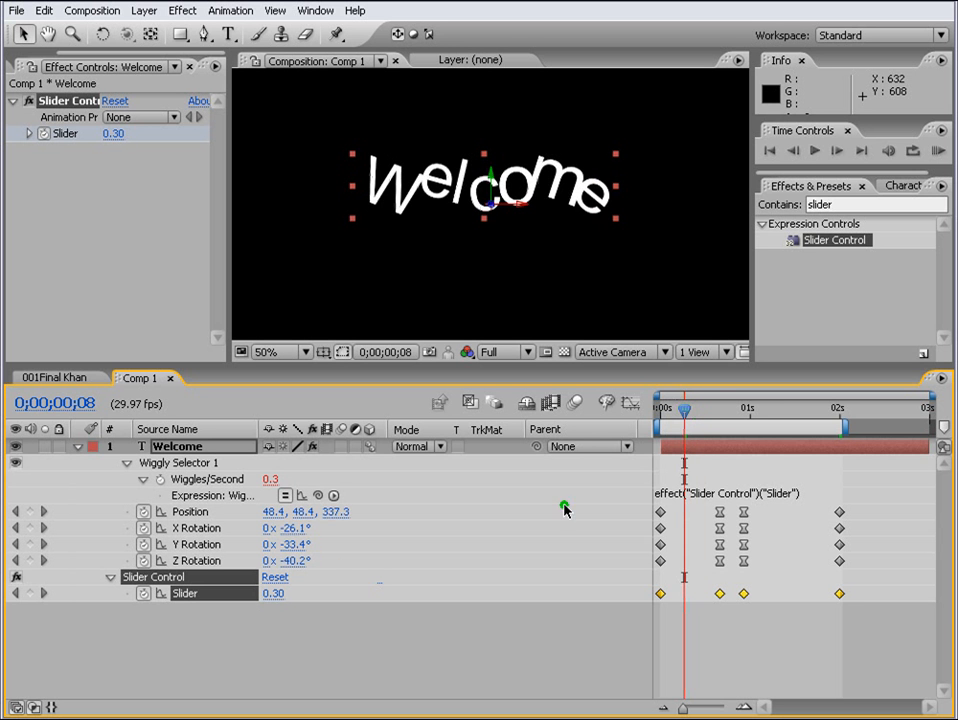
left_click_drag(688, 413, 708, 412)
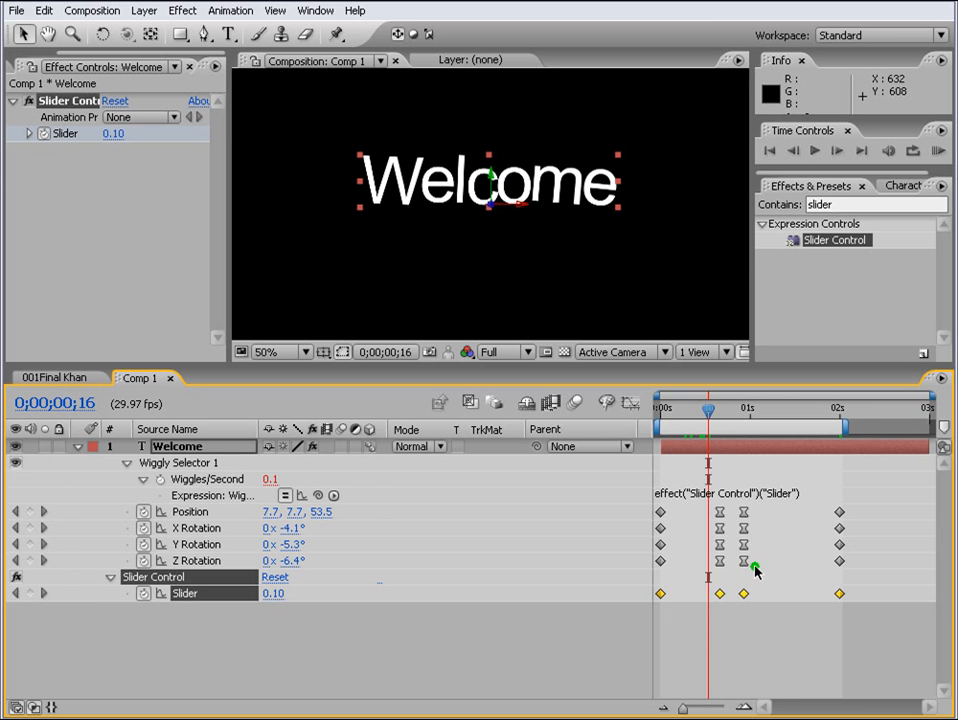
left_click(791, 595)
- Set X Rotation to +54°, Y Rotation to +69° and Z Rotation to +83° at 0;00;02;00, and preview the animation
left_click_drag(708, 410, 840, 425)
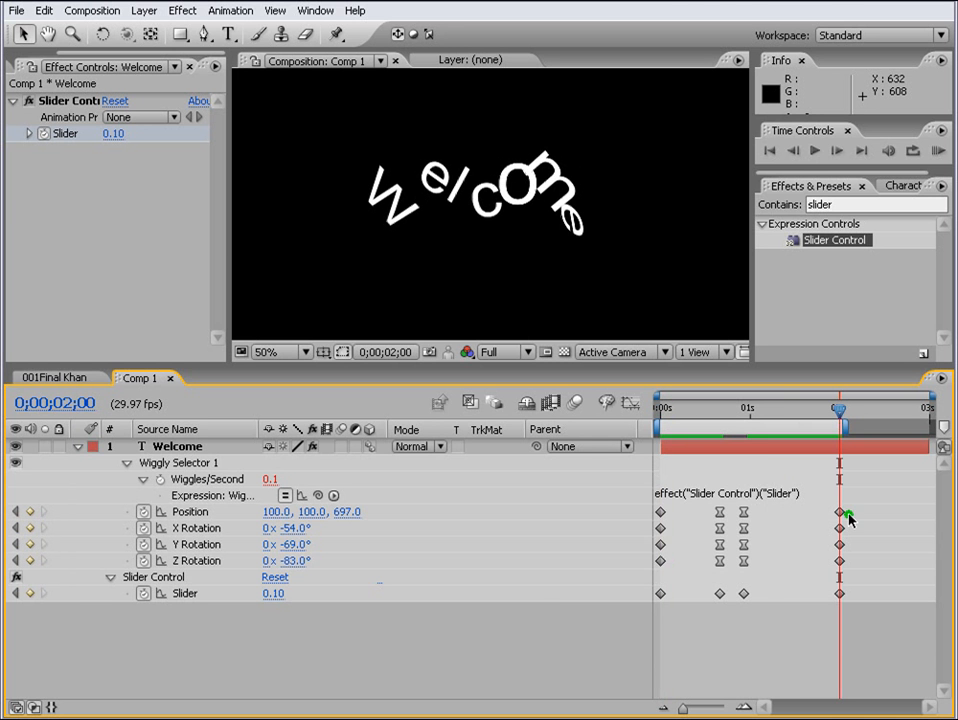
left_click(293, 528)
type("54")
key("Return")
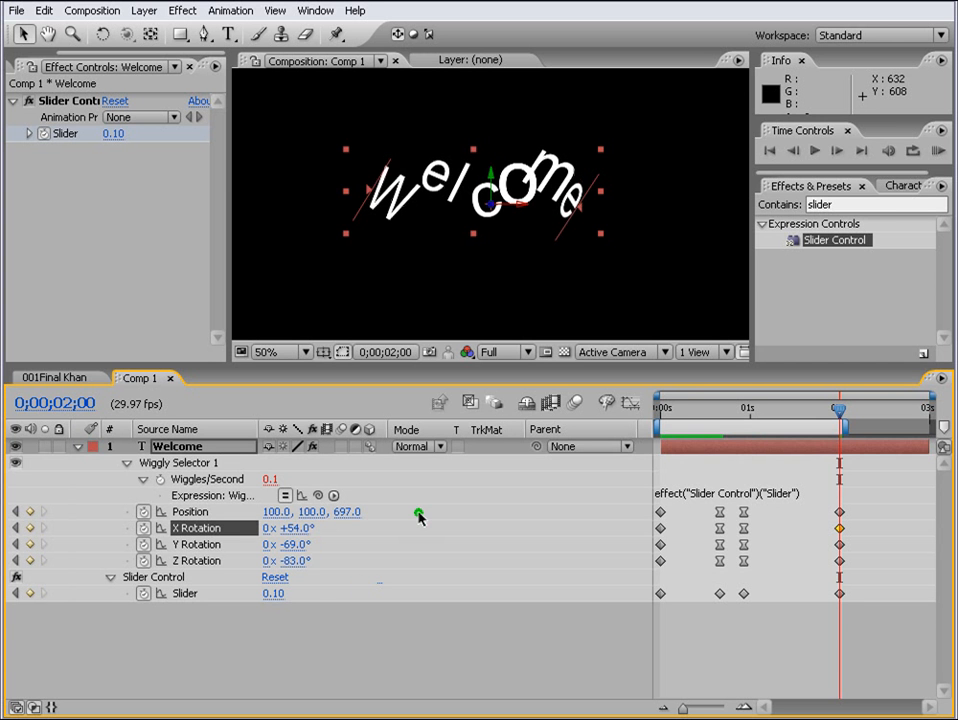
left_click(287, 543)
type("69")
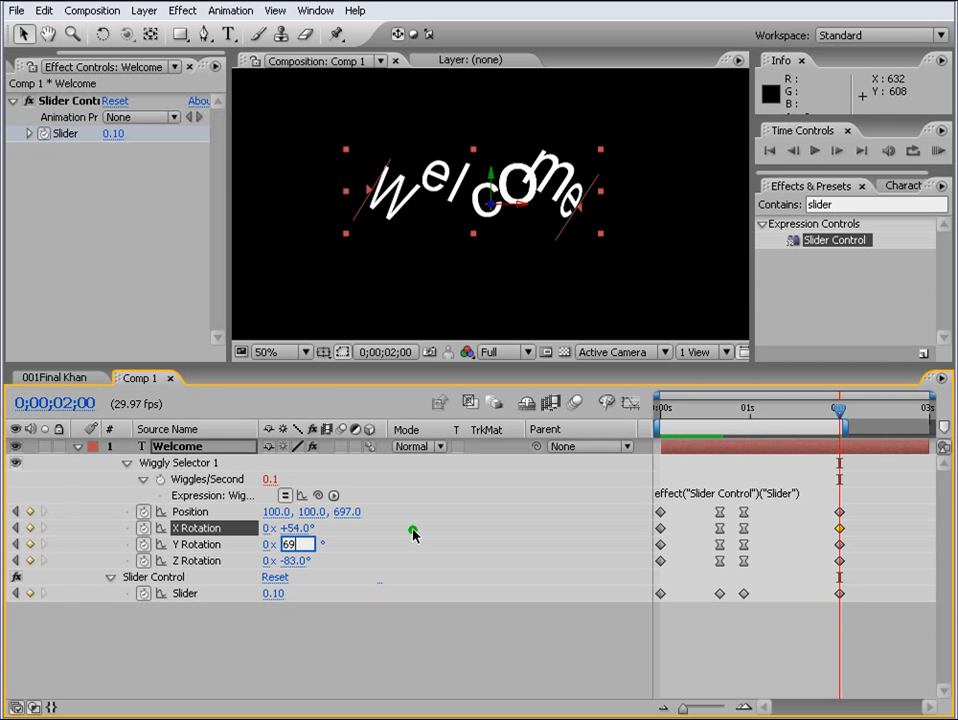
key("Return")
left_click(298, 561)
type("83")
key("Return")
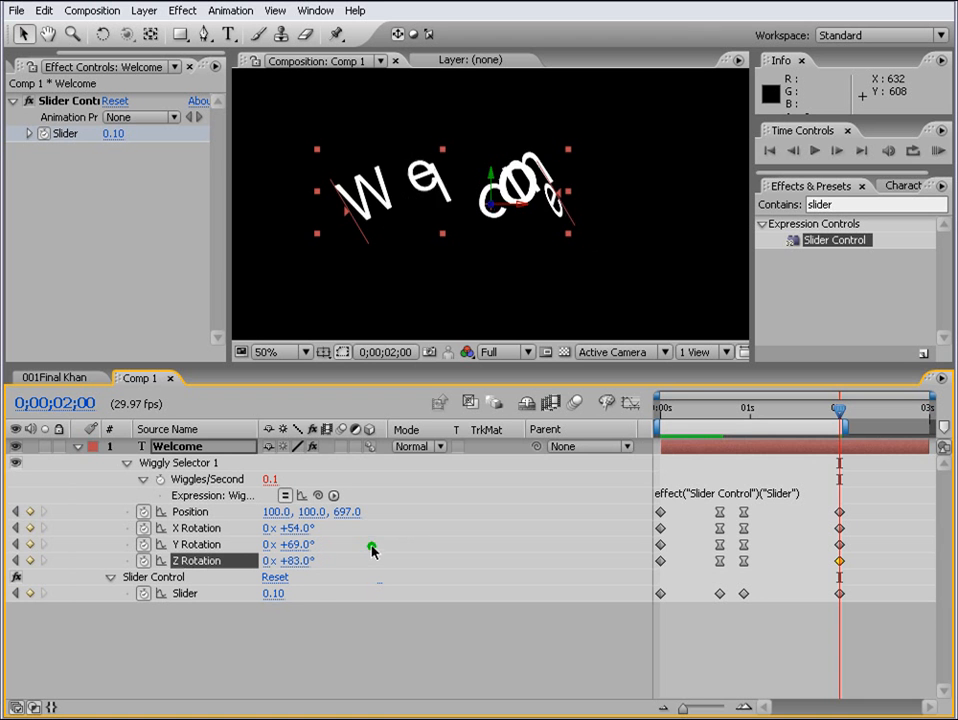
left_click(935, 151)
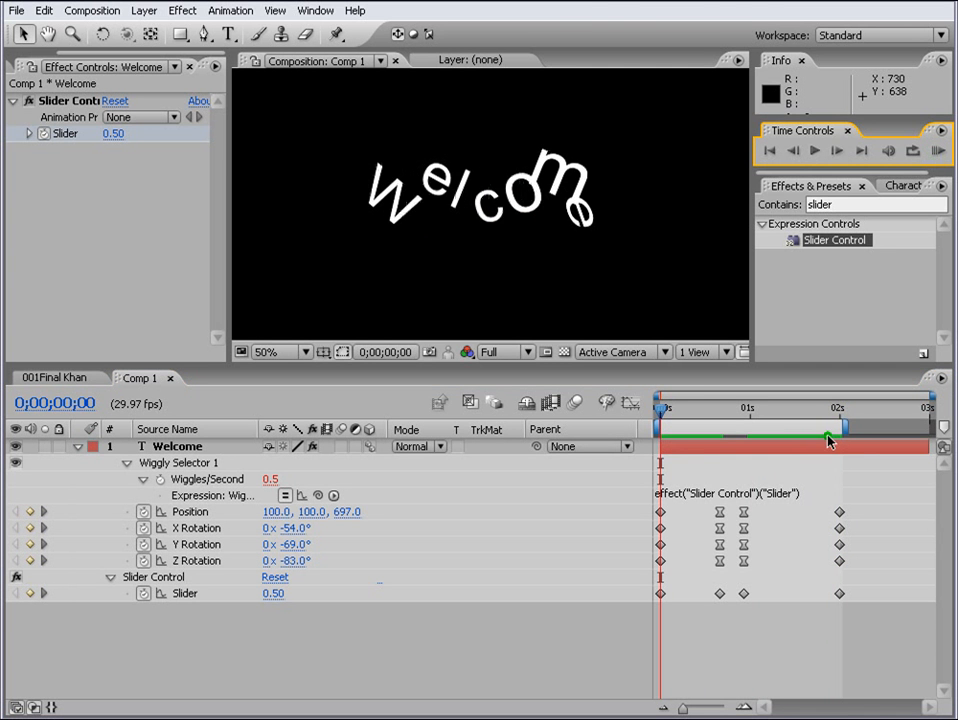
- Set the animator's Y Position to 114.0 in the keyframes at 0;00;02;00 and 0;00;00;00
left_click_drag(792, 413, 836, 412)
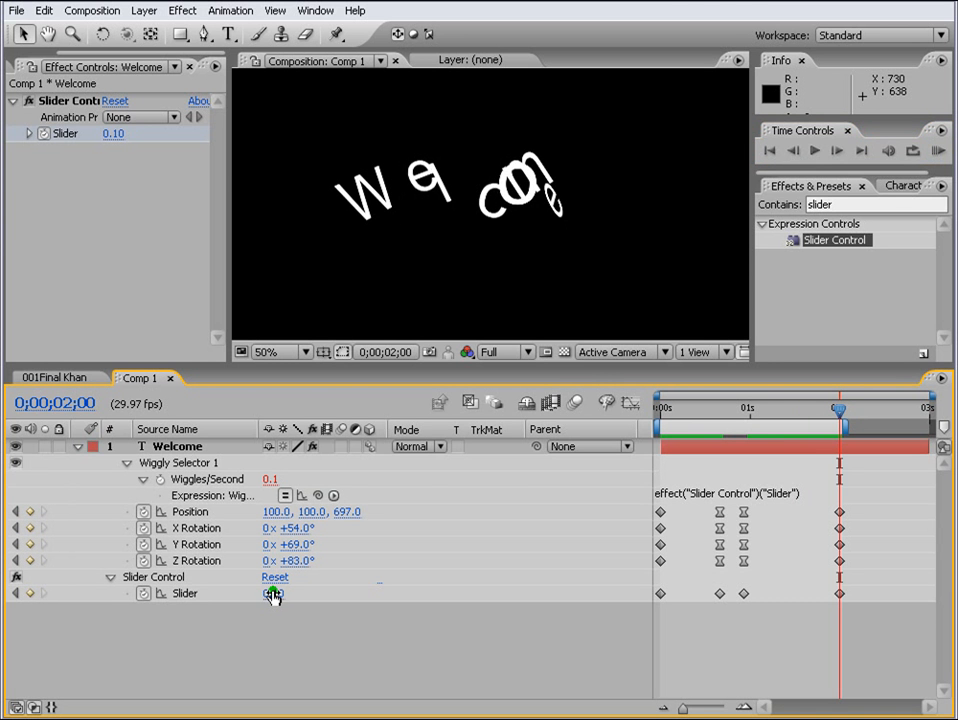
left_click(286, 511)
type("114")
key("Return")
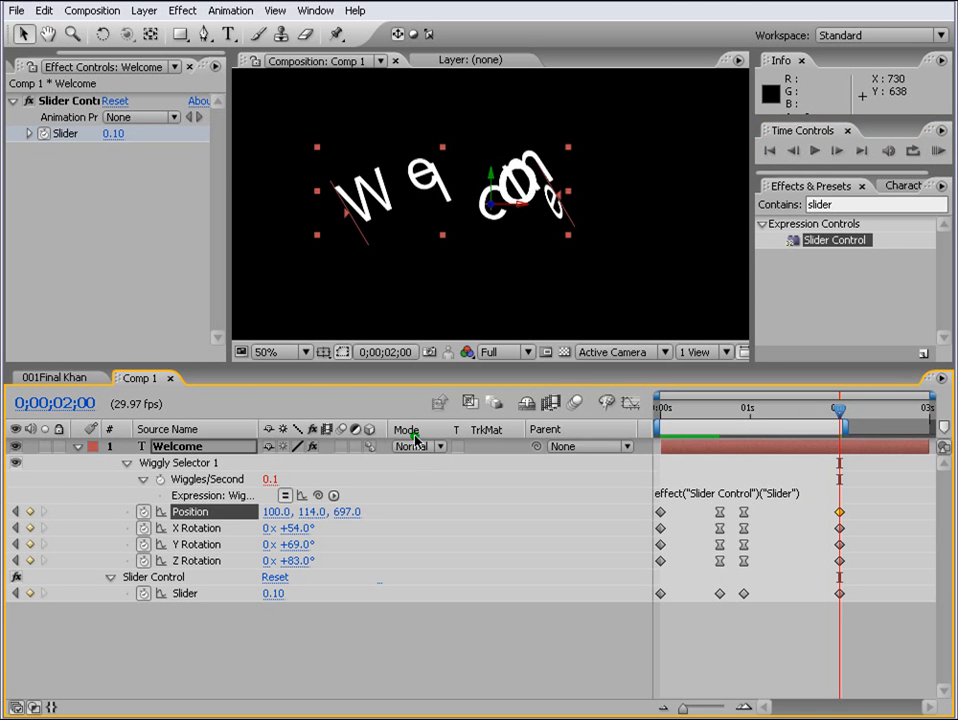
left_click_drag(691, 413, 657, 412)
left_click(311, 512)
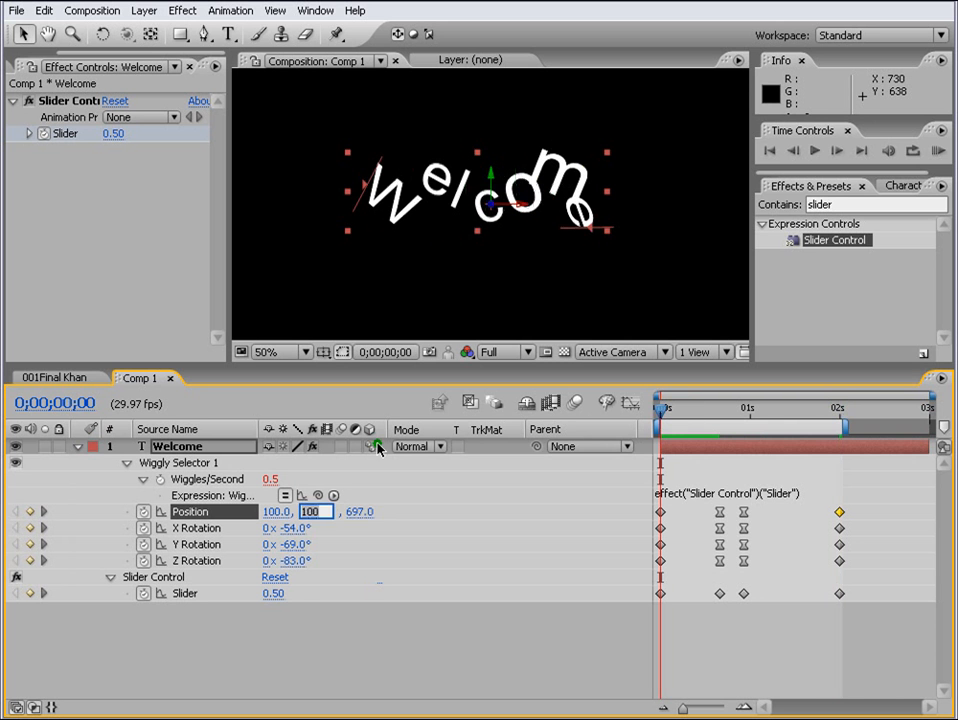
type("114")
key("Return")
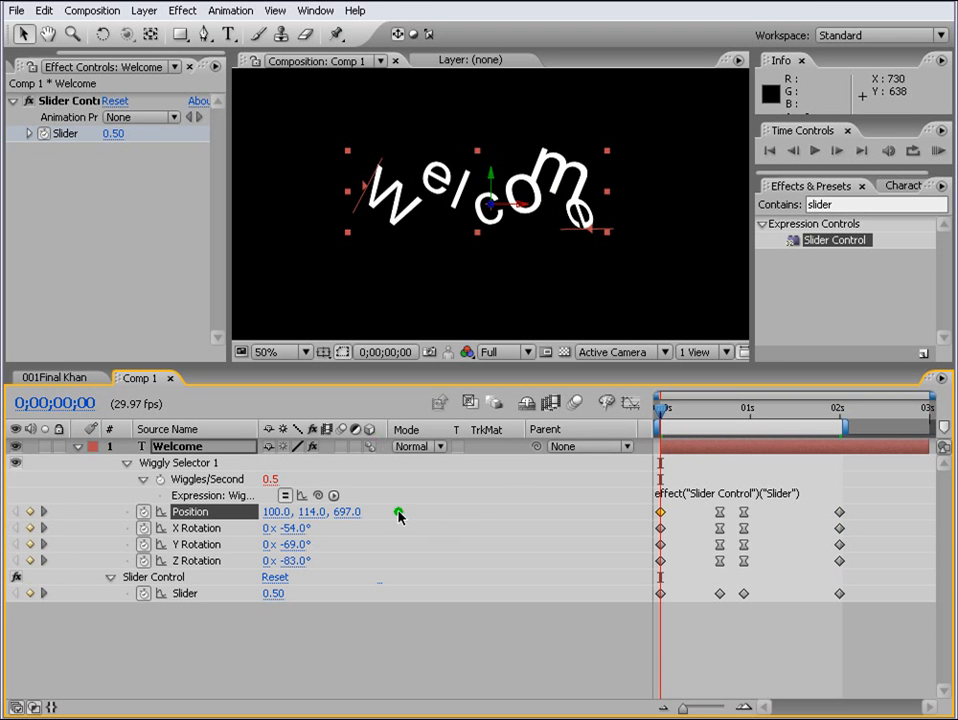
- Set the animator's X Position to -1.0 at 0;00;02;00 and preview the animation
left_click_drag(270, 517, 297, 516)
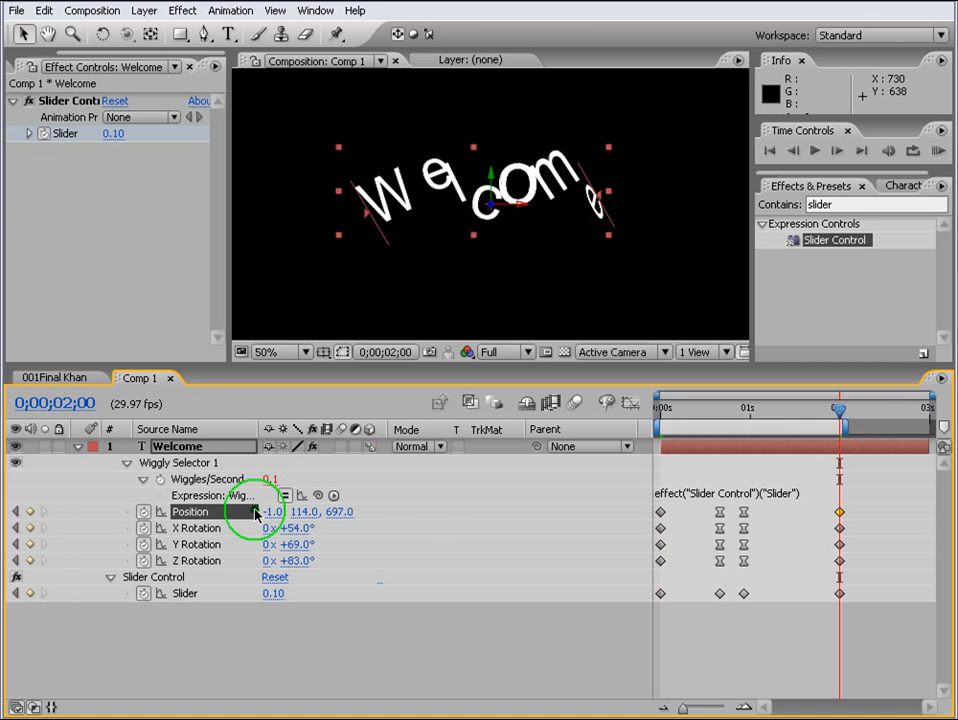
left_click(938, 151)
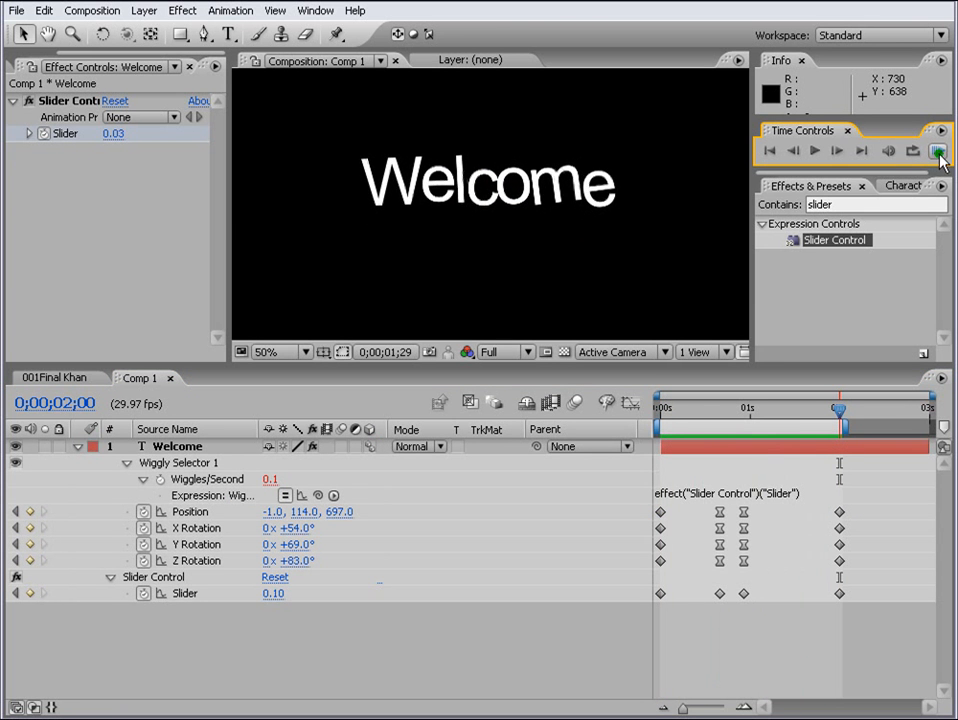
- Preview the animation and apply Easy Ease to the two middle Slider keyframes
left_click(940, 158)
left_click_drag(838, 411, 753, 417)
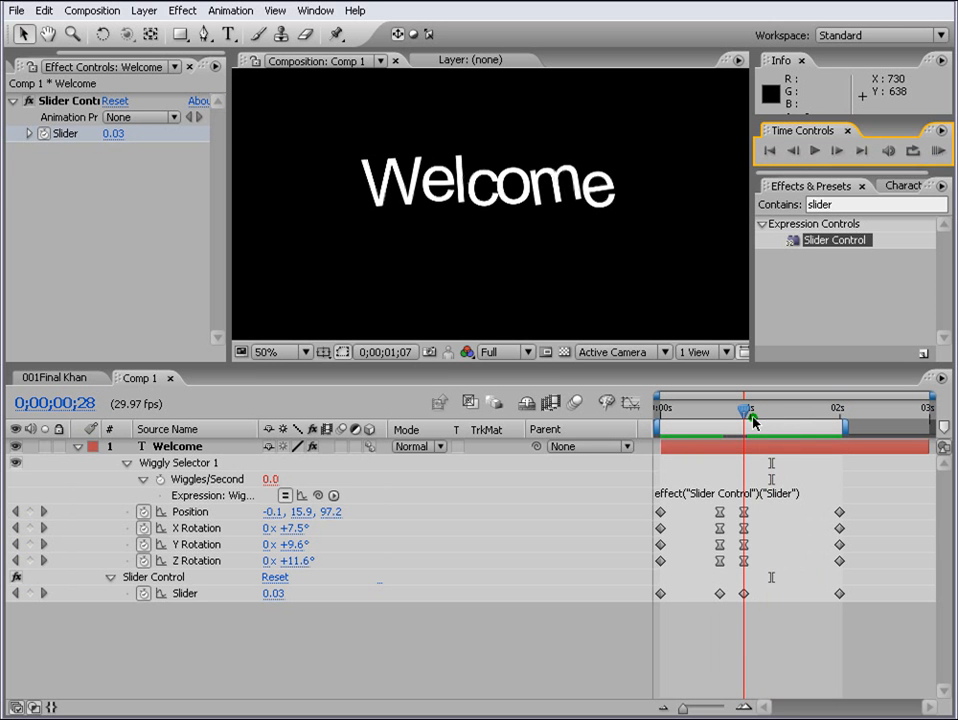
left_click_drag(760, 625, 707, 586)
right_click(719, 593)
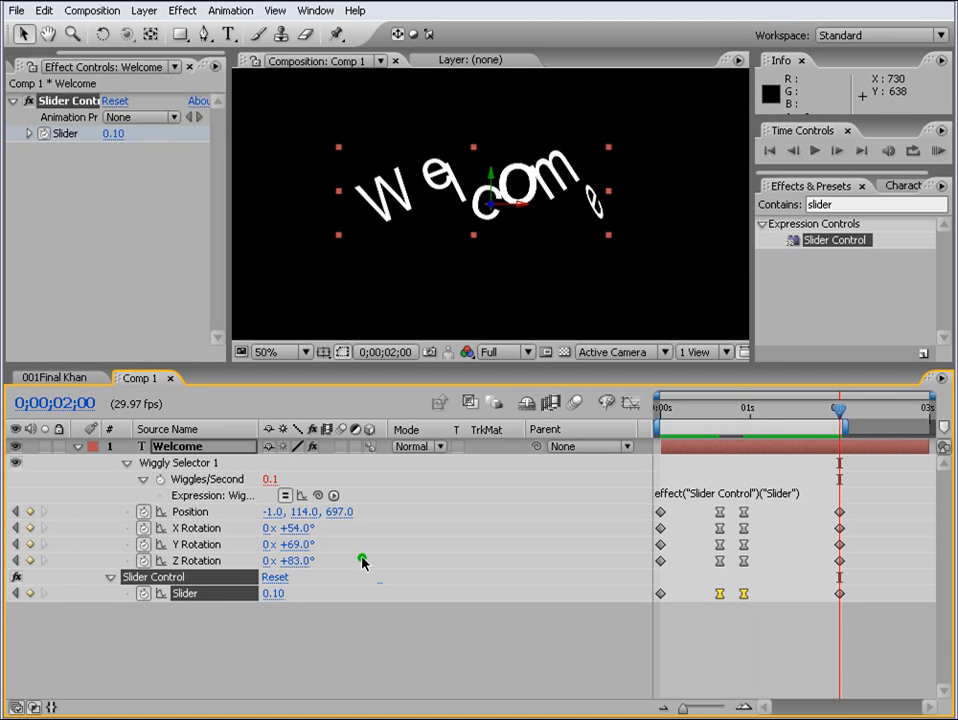
- Set the animator's X Position to -38.0 at 0;00;02;00, and at 0;00;00;00 set Position to 75.0, 154.0, 697.0 and X Rotation to -31°
left_click_drag(272, 511, 242, 513)
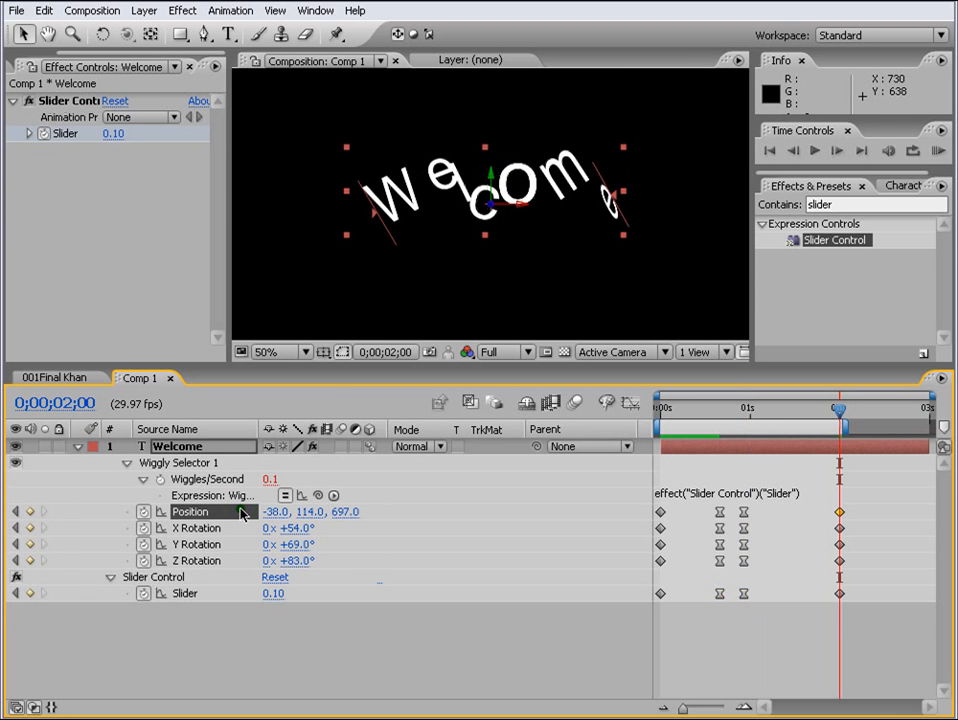
key("Home")
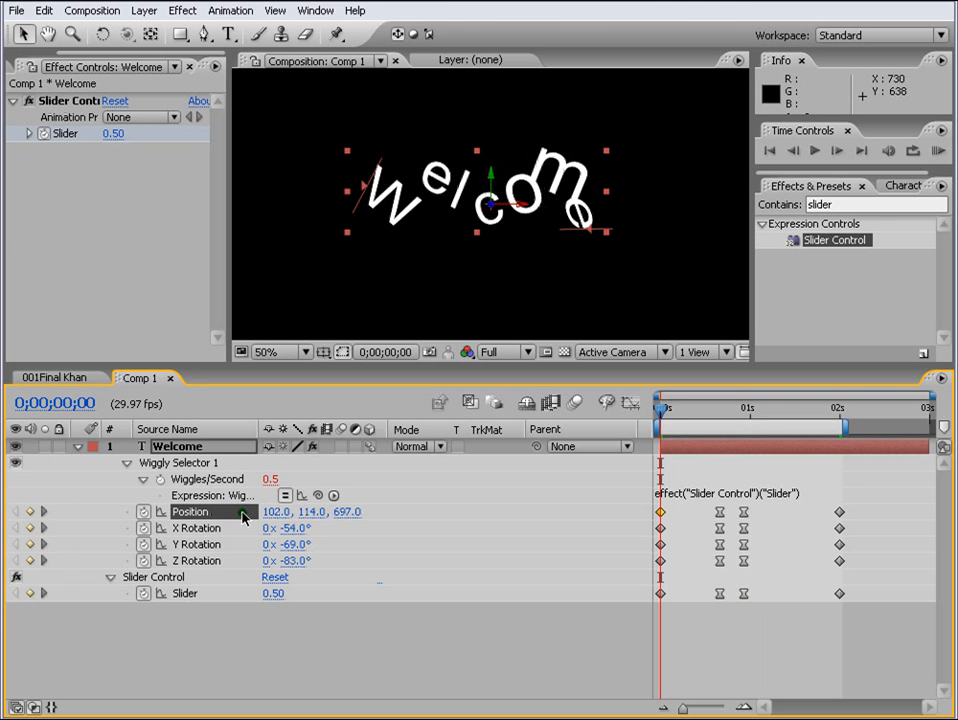
left_click_drag(281, 515, 339, 513)
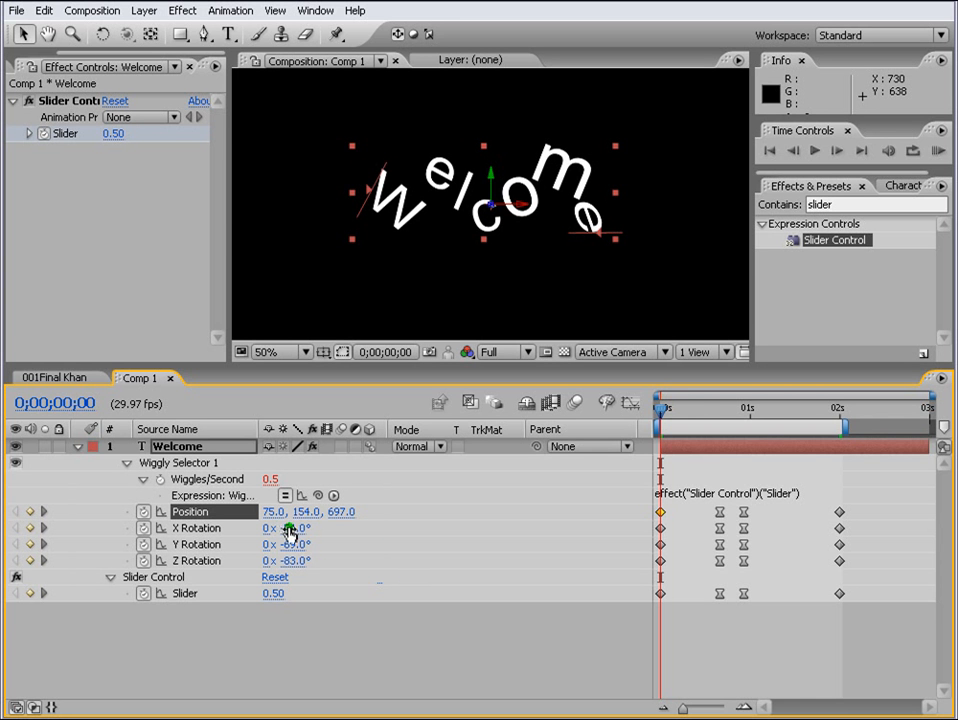
left_click_drag(297, 533, 316, 524)
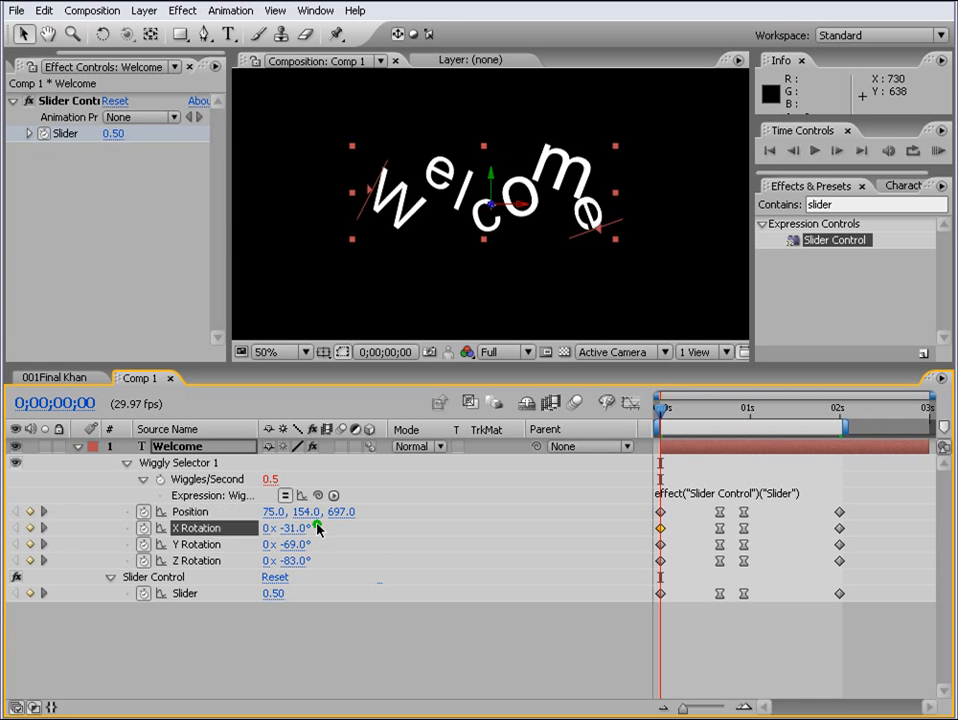
left_click_drag(748, 408, 733, 485)
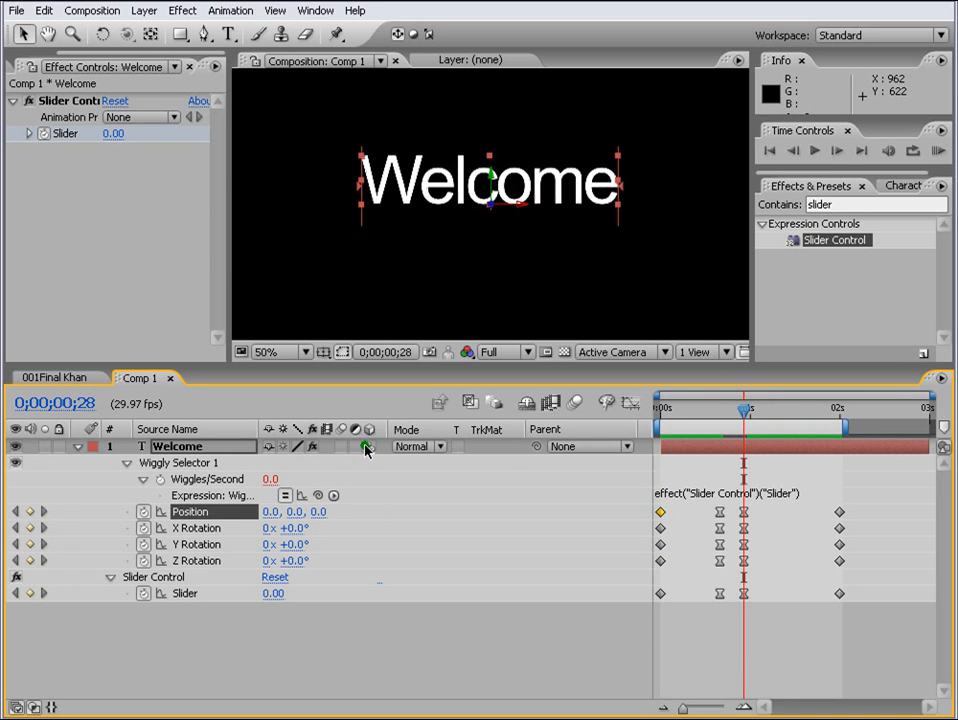
- Collapse the Welcome layer's properties and rename the Comp 1 composition as Text1 original
left_click(78, 446)
left_click(10, 66)
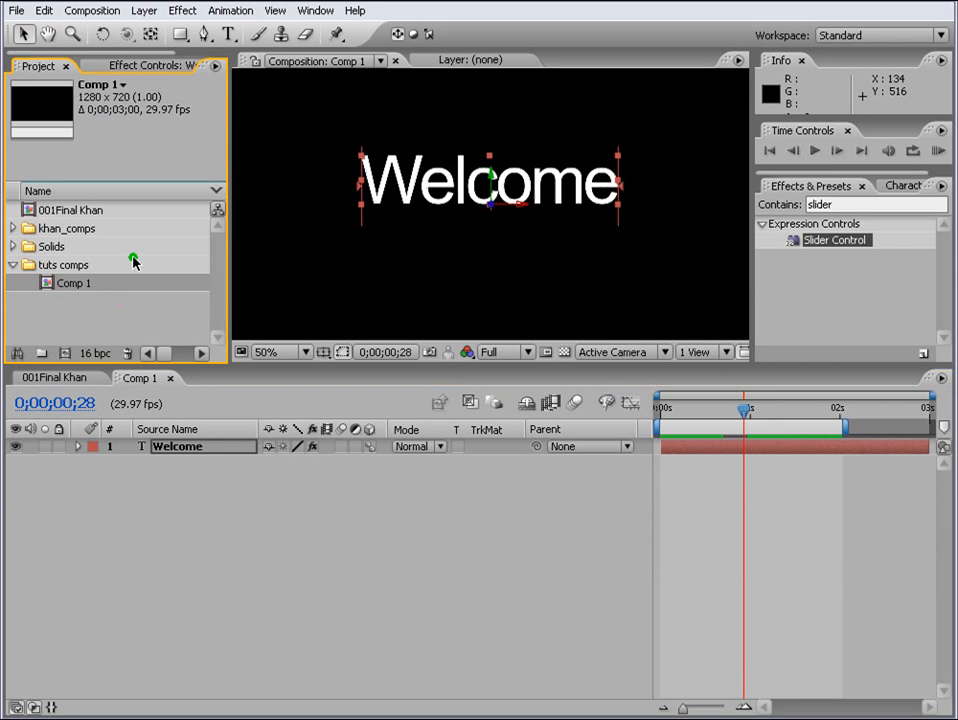
key("Return")
type("Text1 ori")
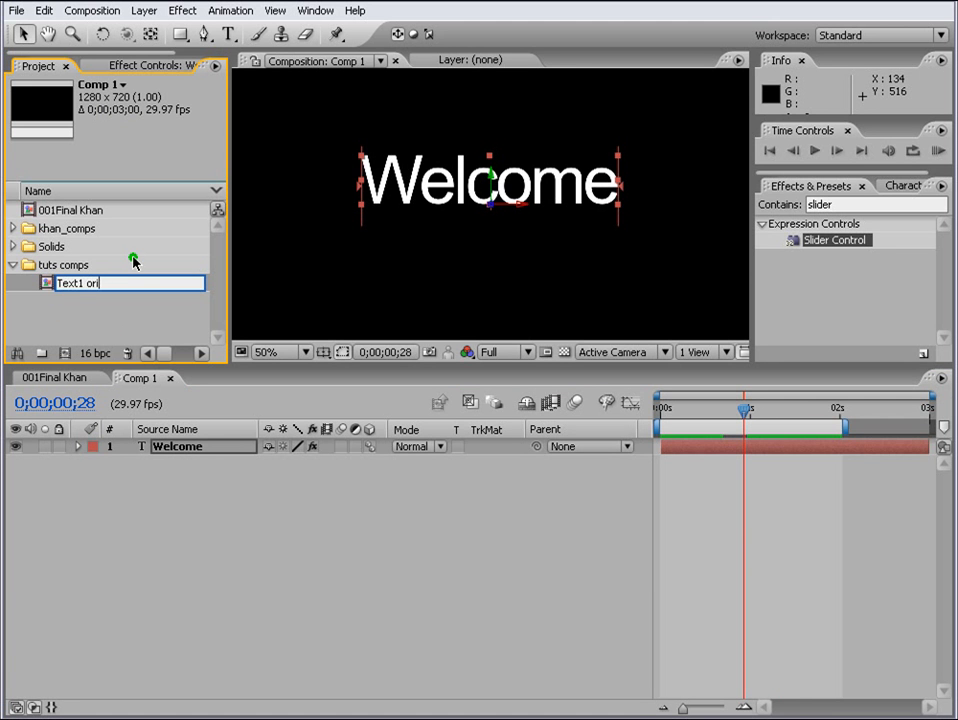
type("ginal")
key("Return")
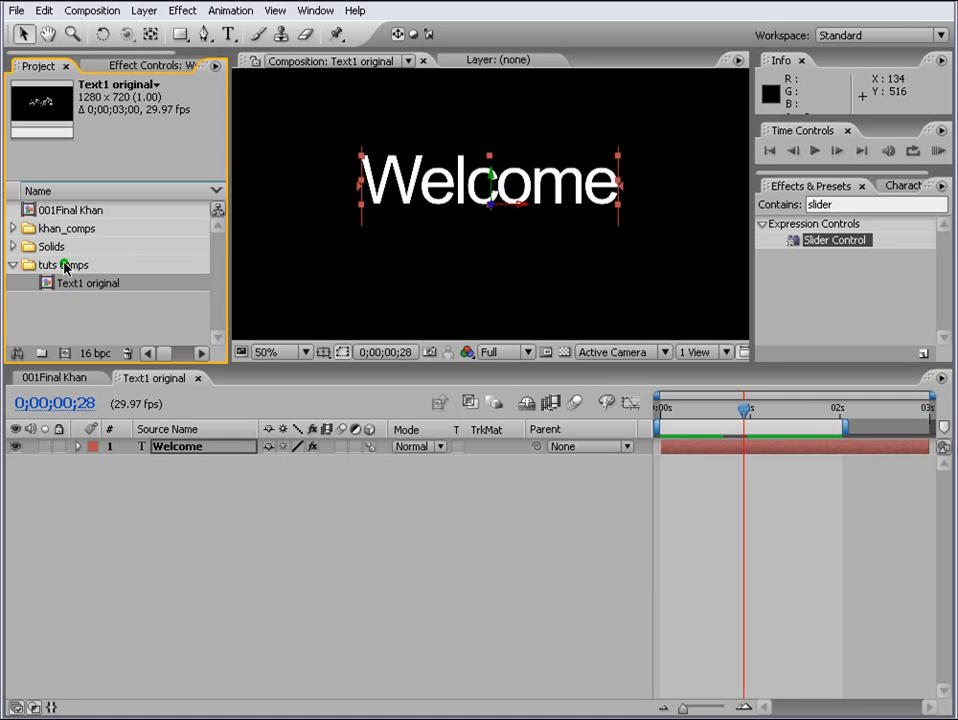
- Create a new composition containing Text1 original and rename it Text1 3d
left_click(13, 265)
left_click(22, 266)
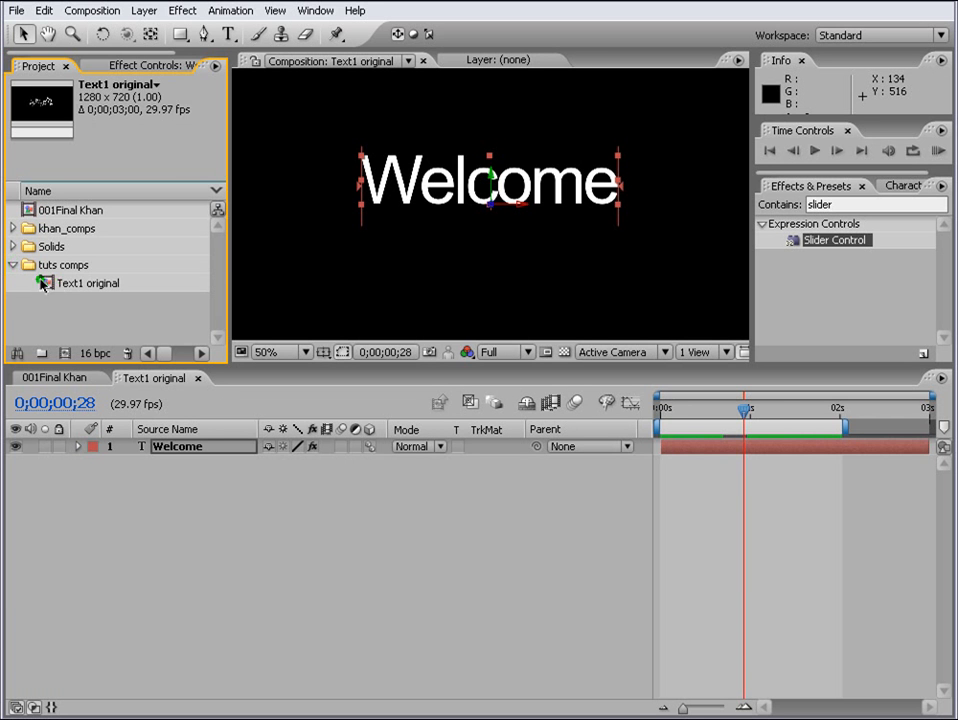
left_click(53, 306)
left_click_drag(45, 283, 66, 353)
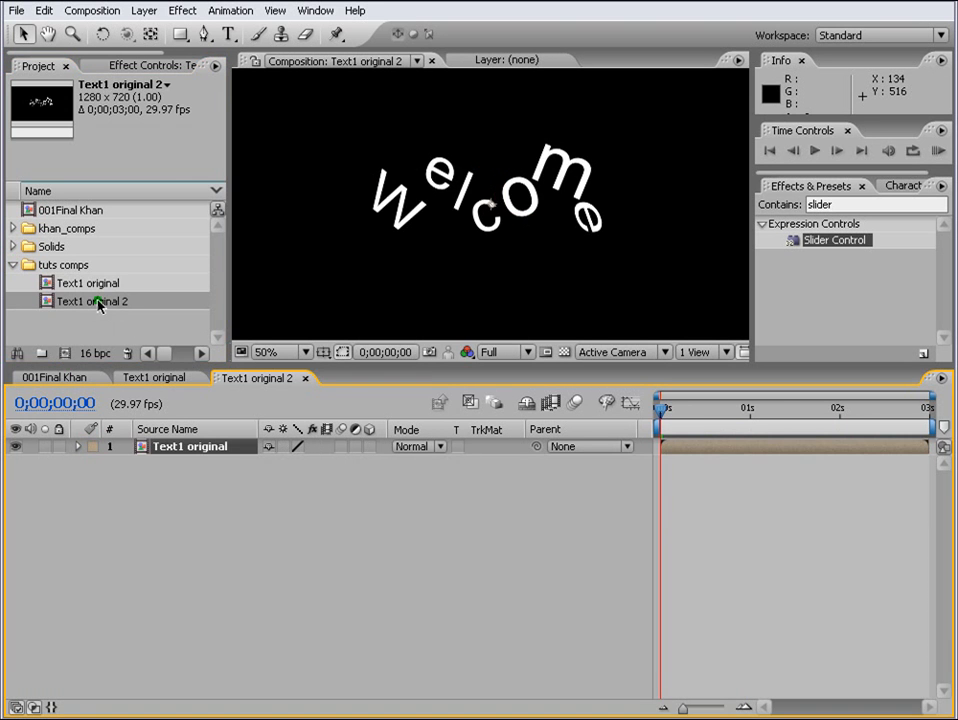
left_click(98, 302)
key("Return")
left_click_drag(131, 303, 89, 301)
type("3d")
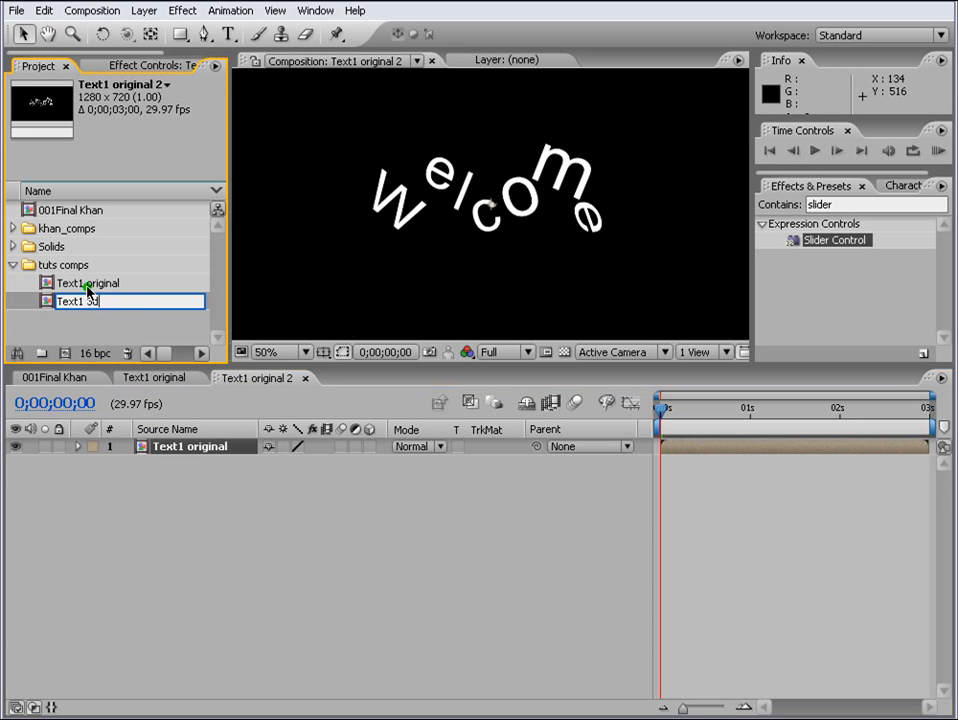
key("Return")
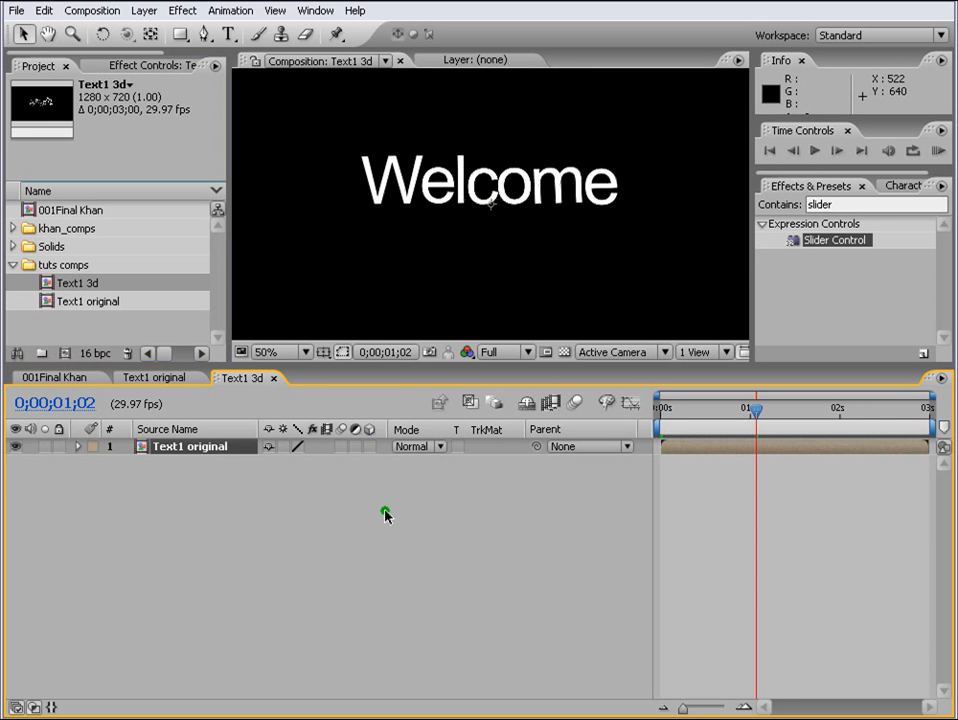
- Make the Text1 original layer 3D and collapse its transformations
left_click(367, 448)
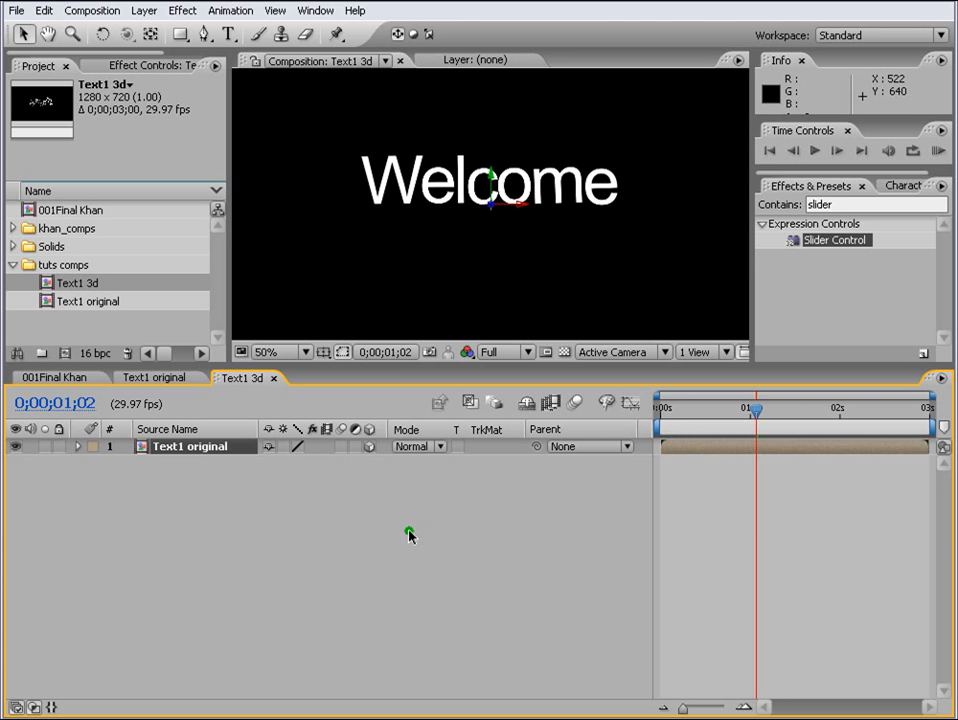
left_click(283, 448)
- Find the Brightness & Contrast effect and apply it to the Text1 original layer
left_click(758, 204)
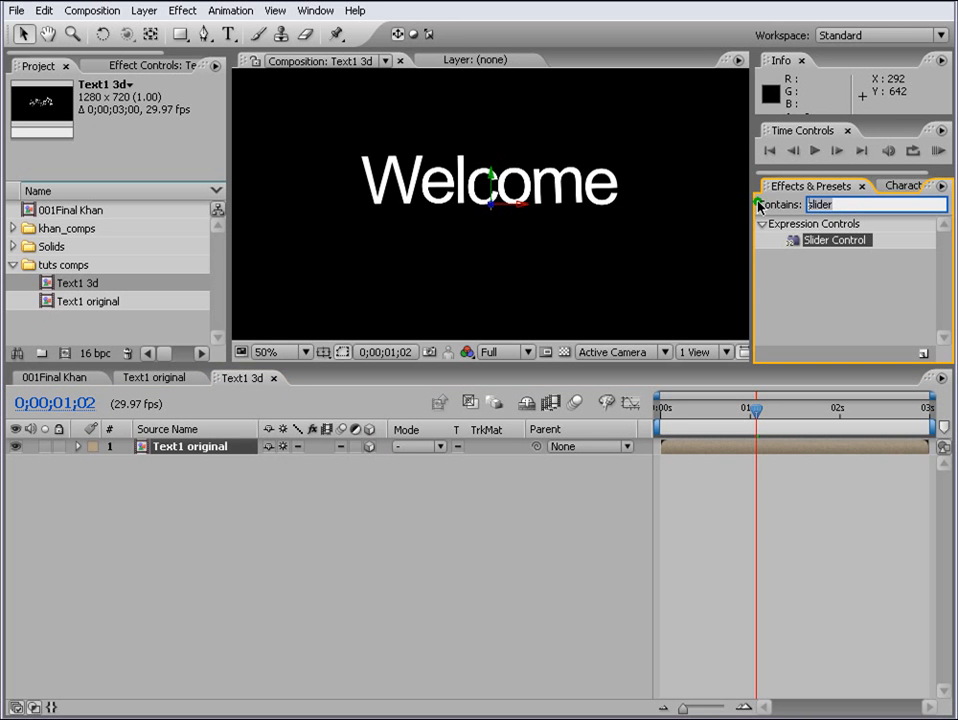
type("bright")
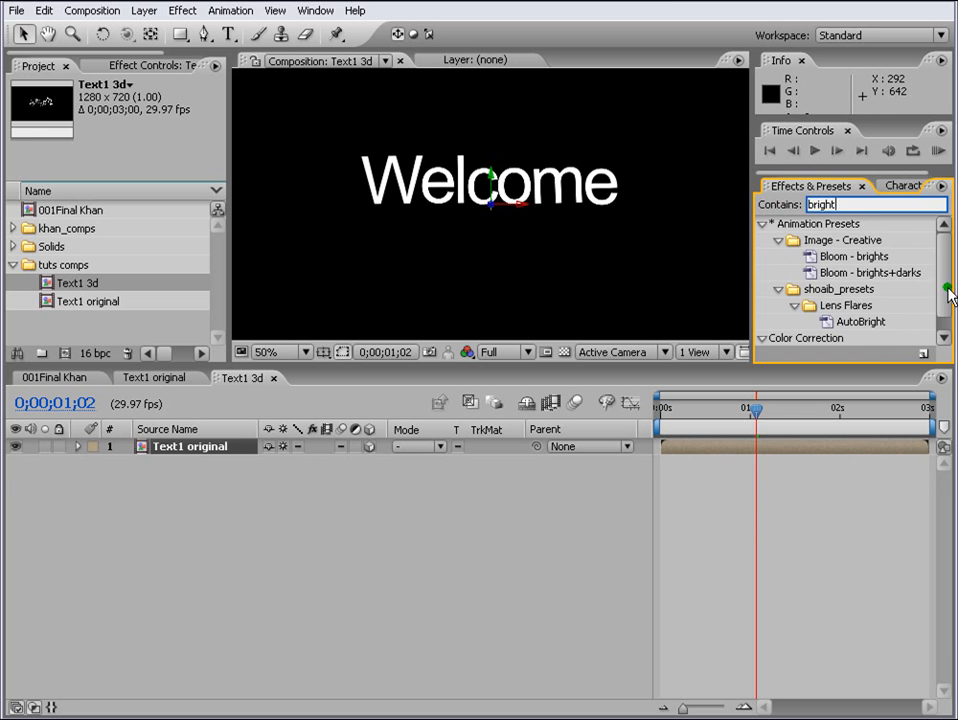
left_click(944, 334)
left_click_drag(870, 337, 77, 450)
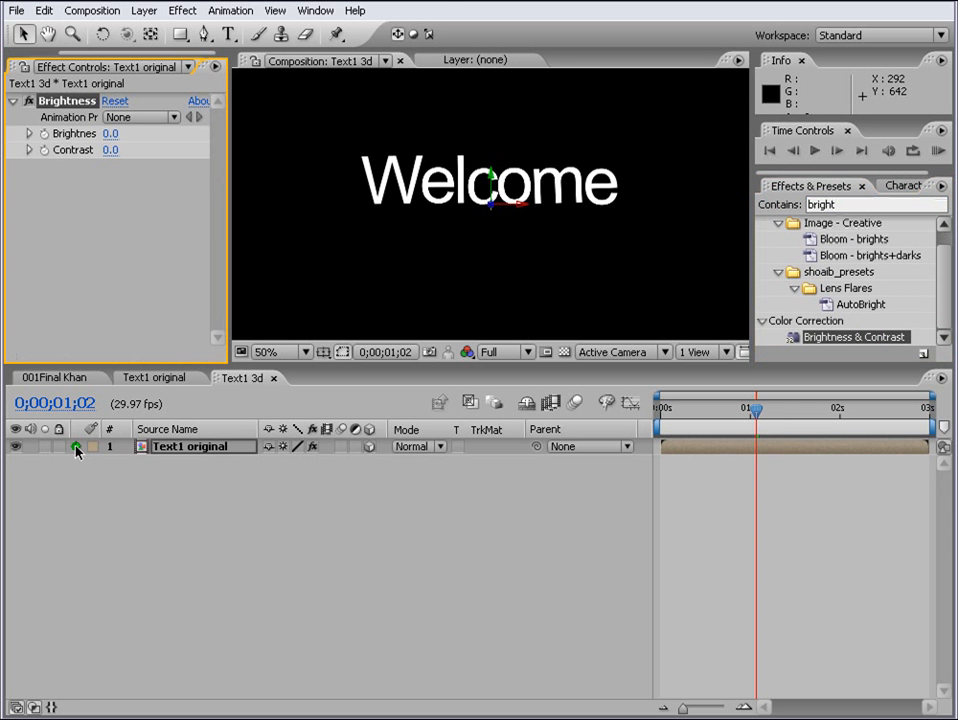
- Add the expression value+[0,0,index] to the Text1 original layer's Position
left_click(77, 447)
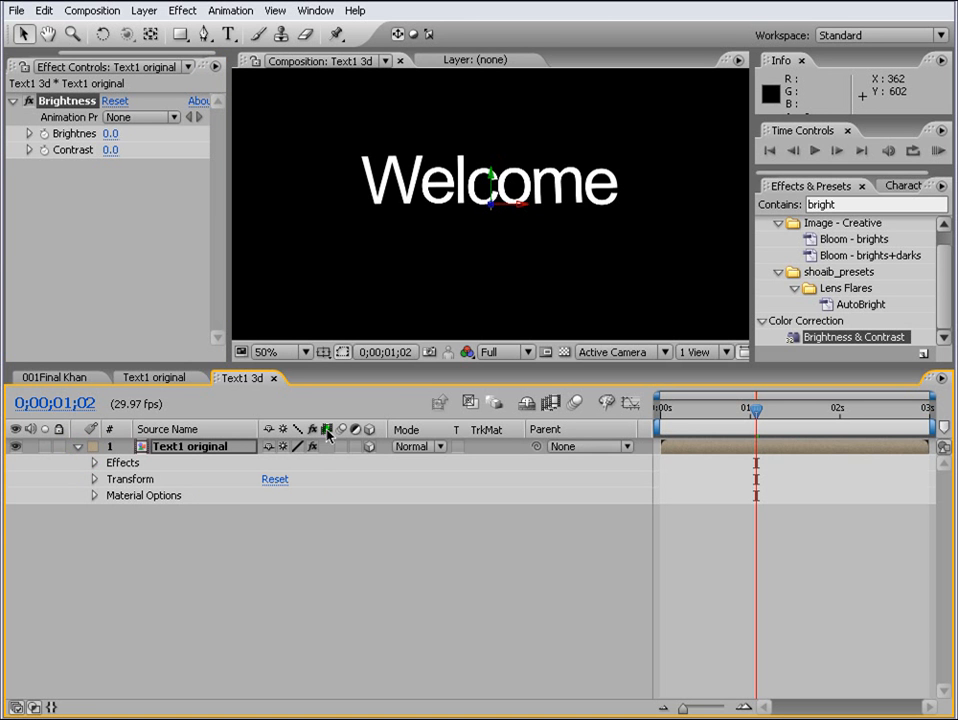
left_click(181, 448)
key("p")
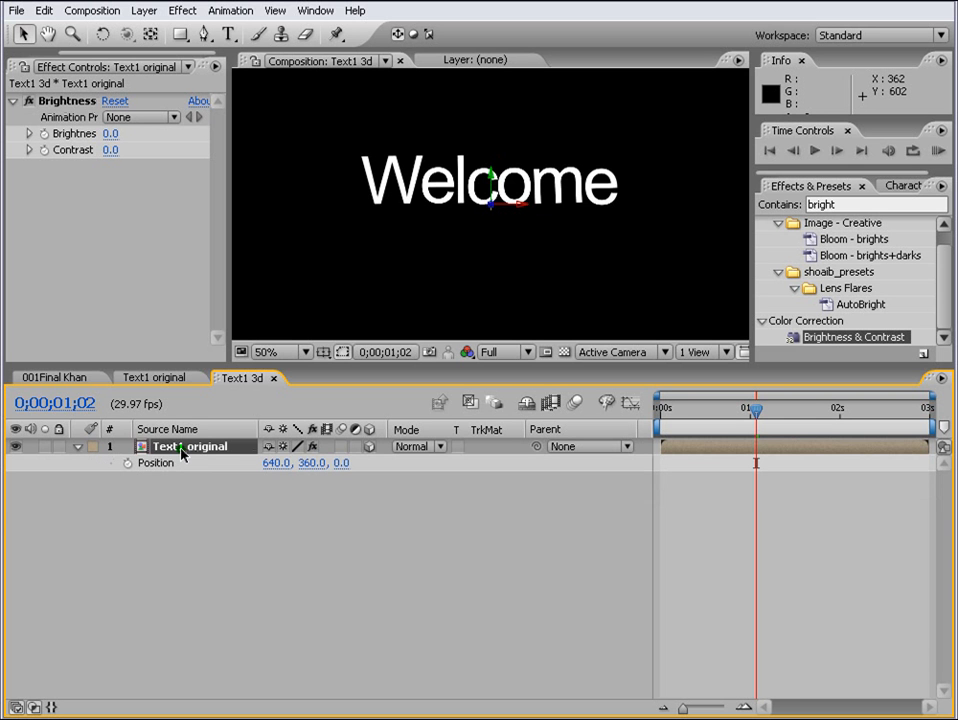
left_click(125, 466, "alt")
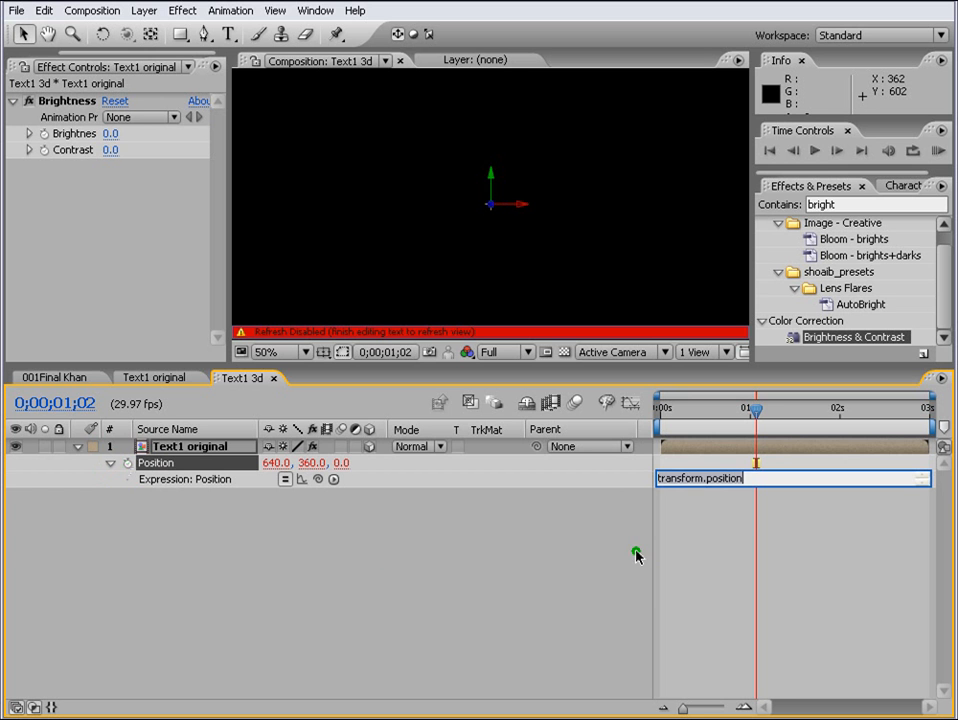
type("value+")
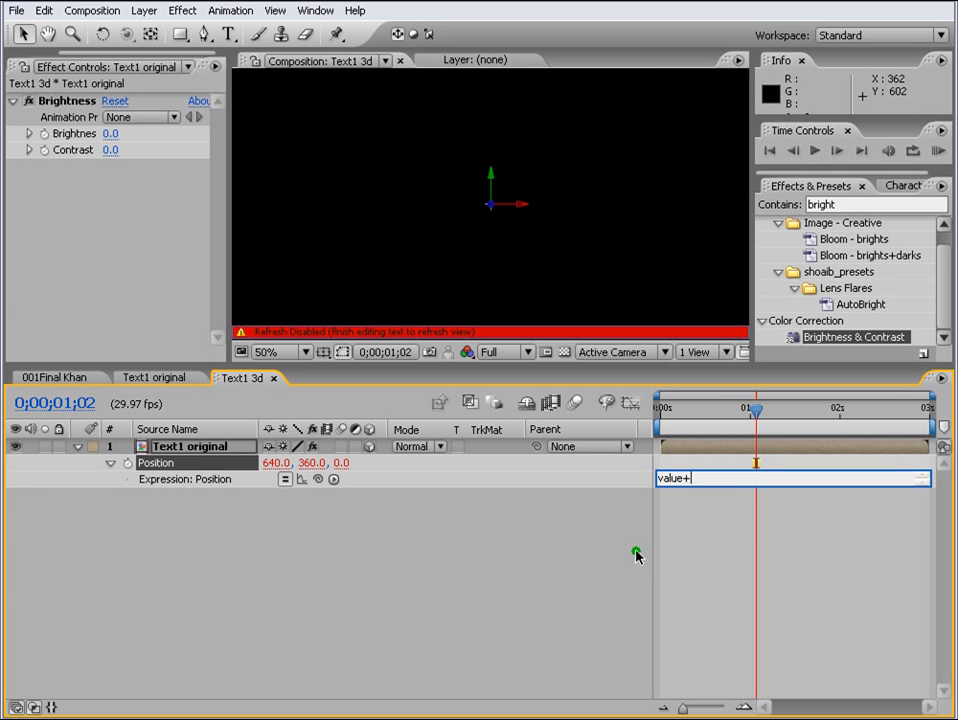
type("[0,0,index]")
left_click(227, 481)
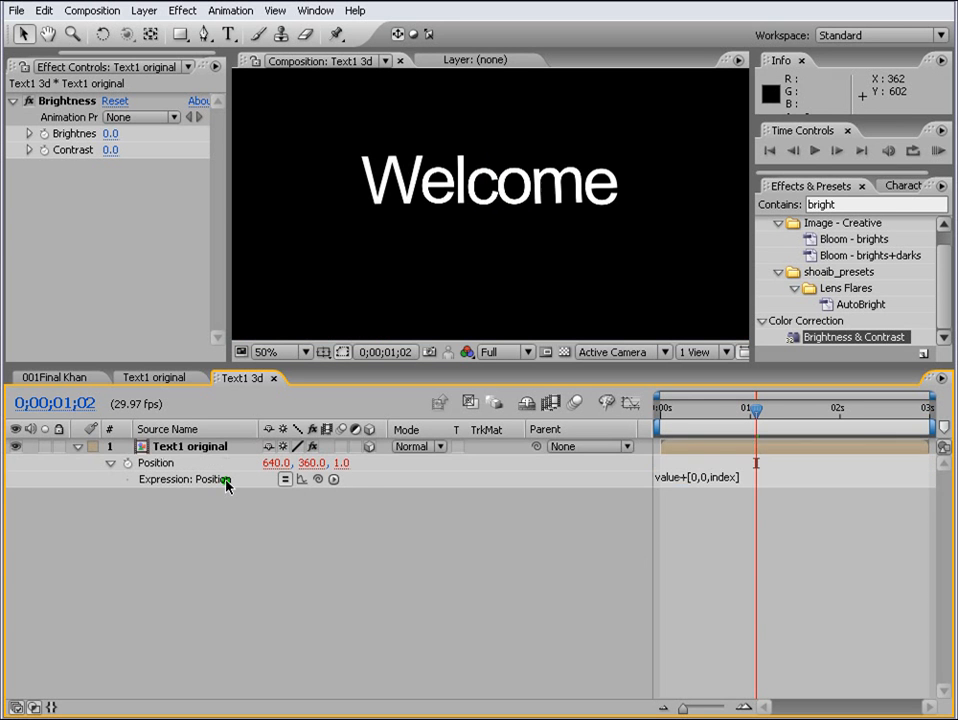
- Add the expression (index-2)*(-6) to the Brightness property of the layer's Brightness & Contrast effect
left_click(178, 448)
key("e")
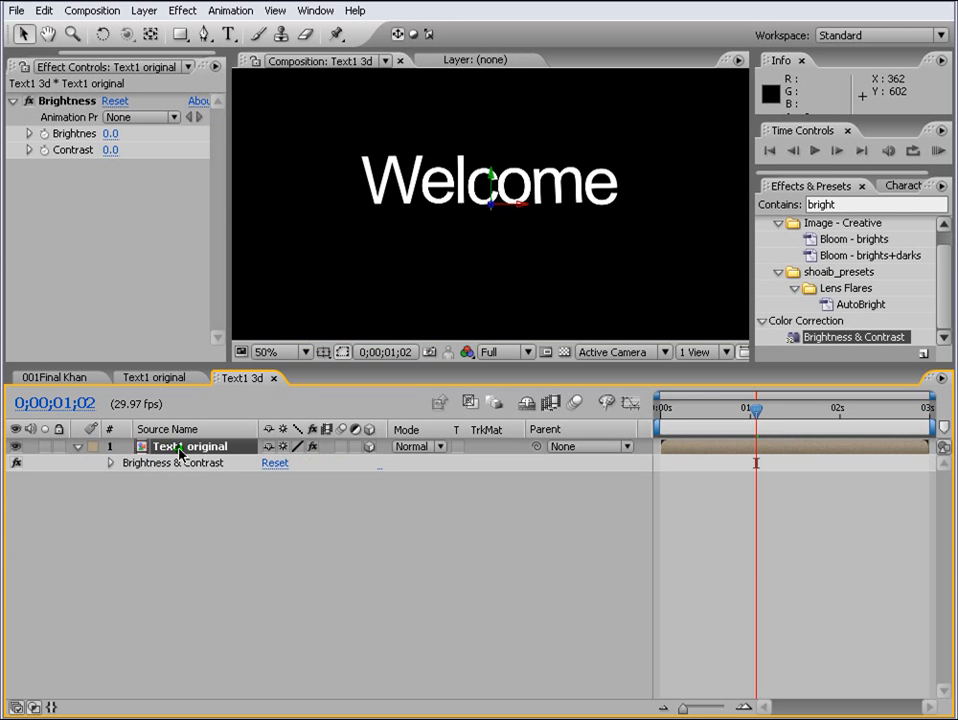
left_click(109, 463)
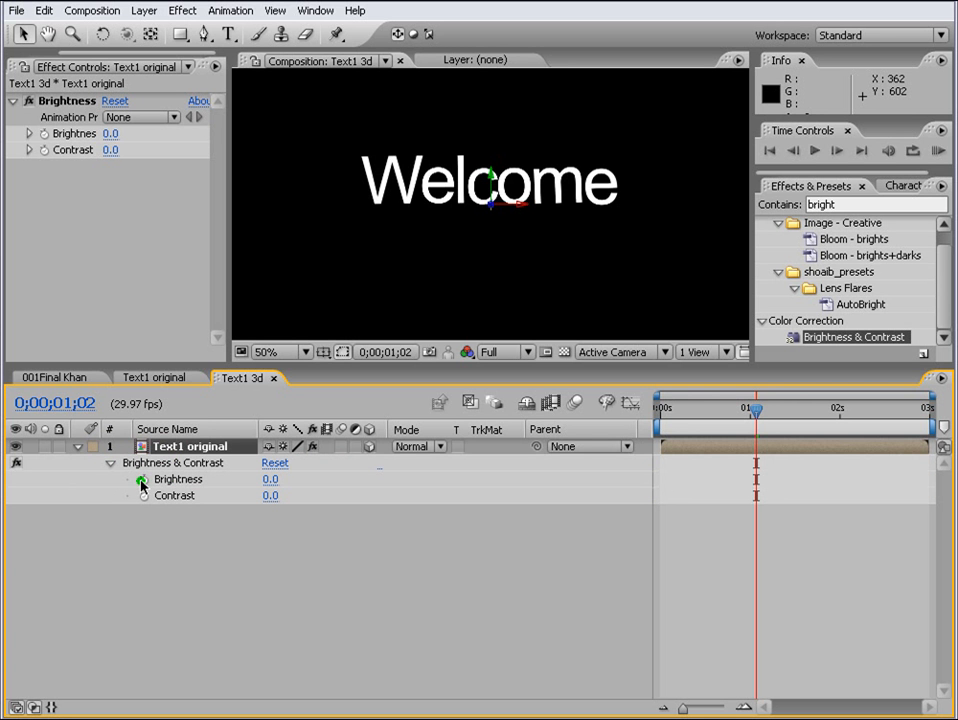
left_click(141, 481, "alt")
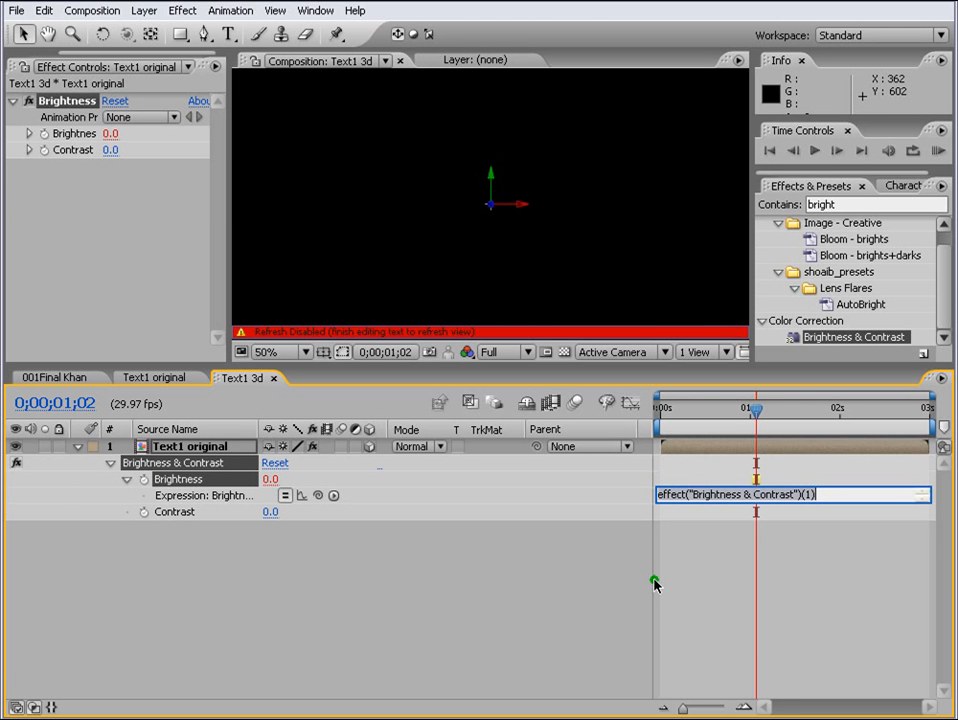
type("(index-2)*(")
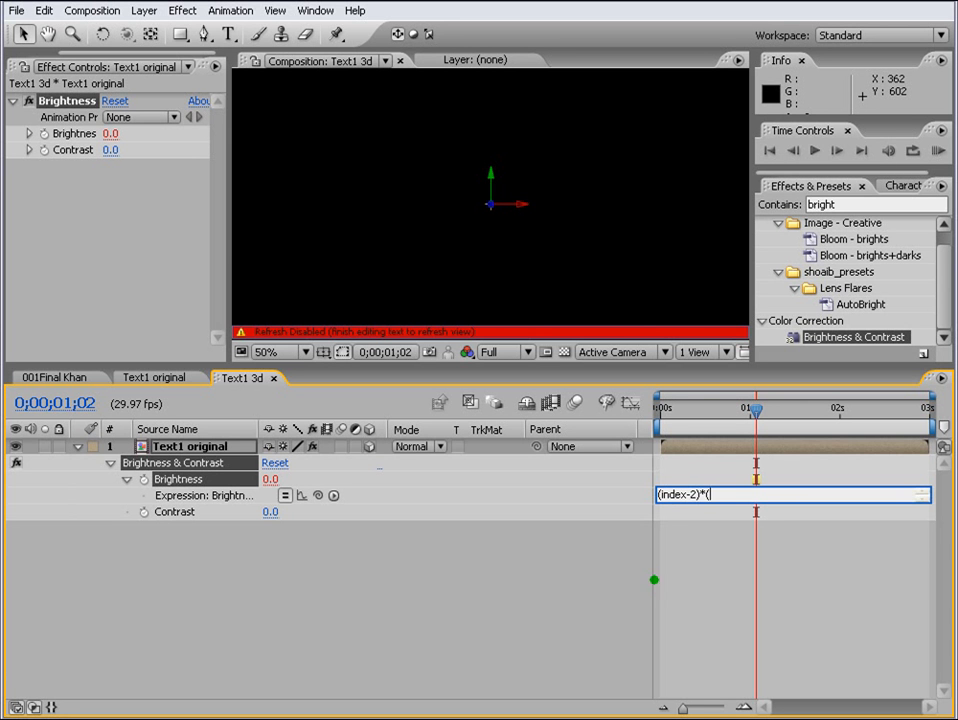
type("-6)")
left_click(653, 583)
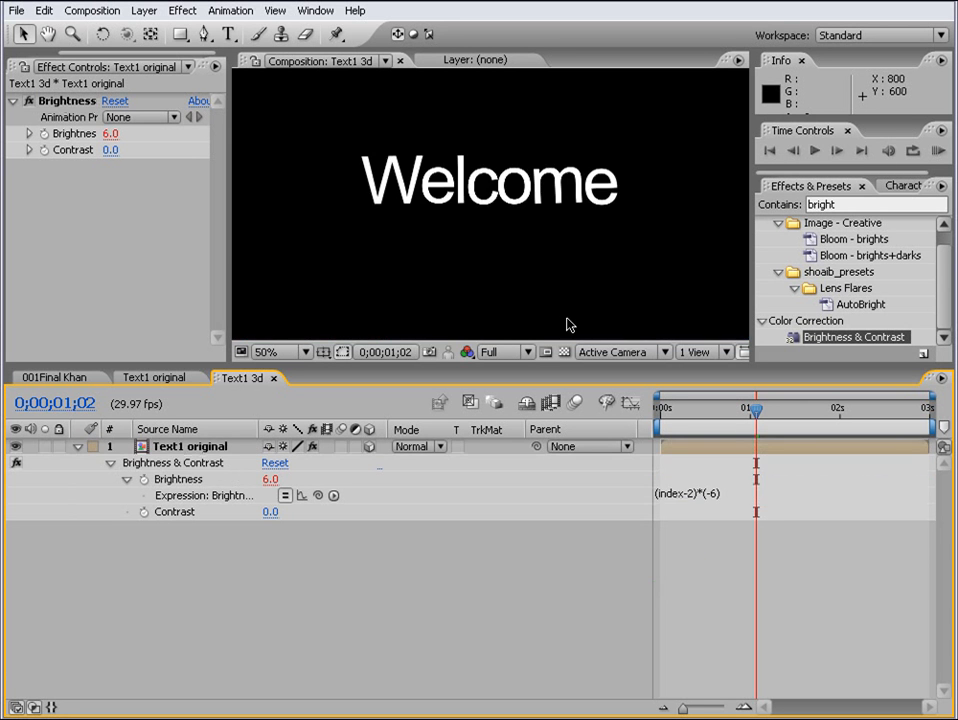
- Show the composition in Custom View 1 and duplicate the Text1 original layer into a stack of 14 layers
left_click(661, 352)
left_click(626, 502)
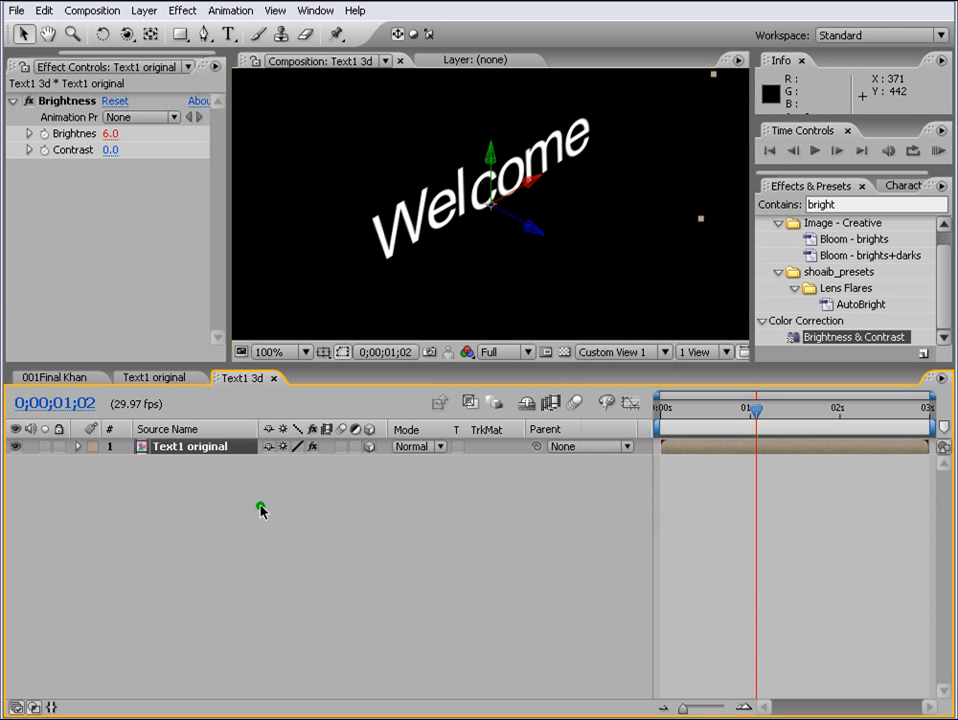
key("ctrl+d")
key("ctrl+d")
key("ctrl+d")
key("ctrl+d")
key("ctrl+d")
key("ctrl+d")
key("ctrl+d")
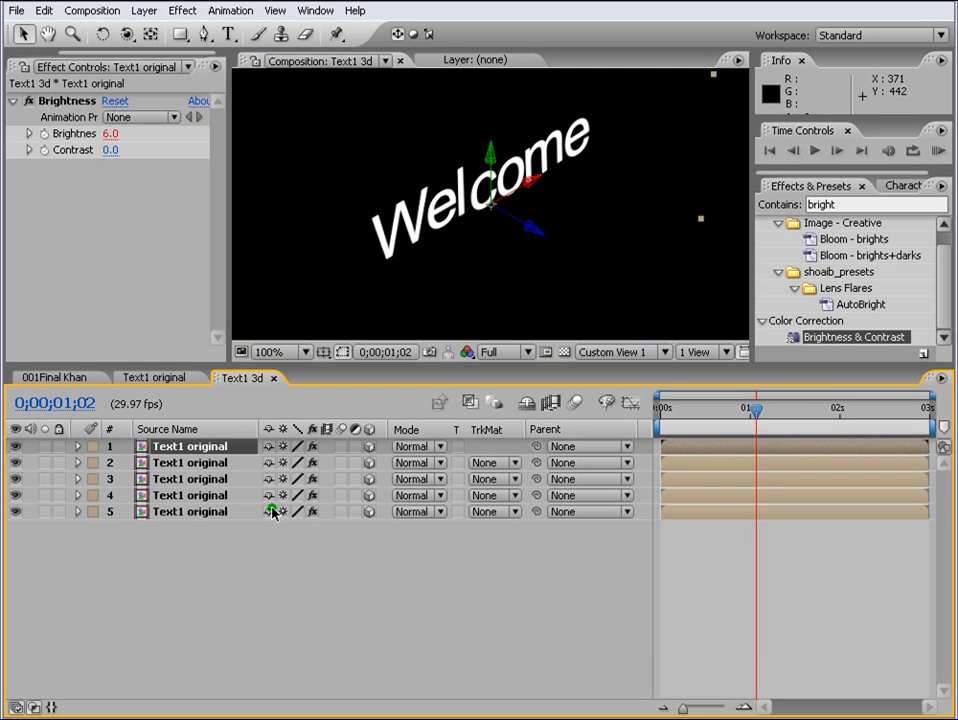
key("ctrl+d")
key("ctrl+d")
key("ctrl+d")
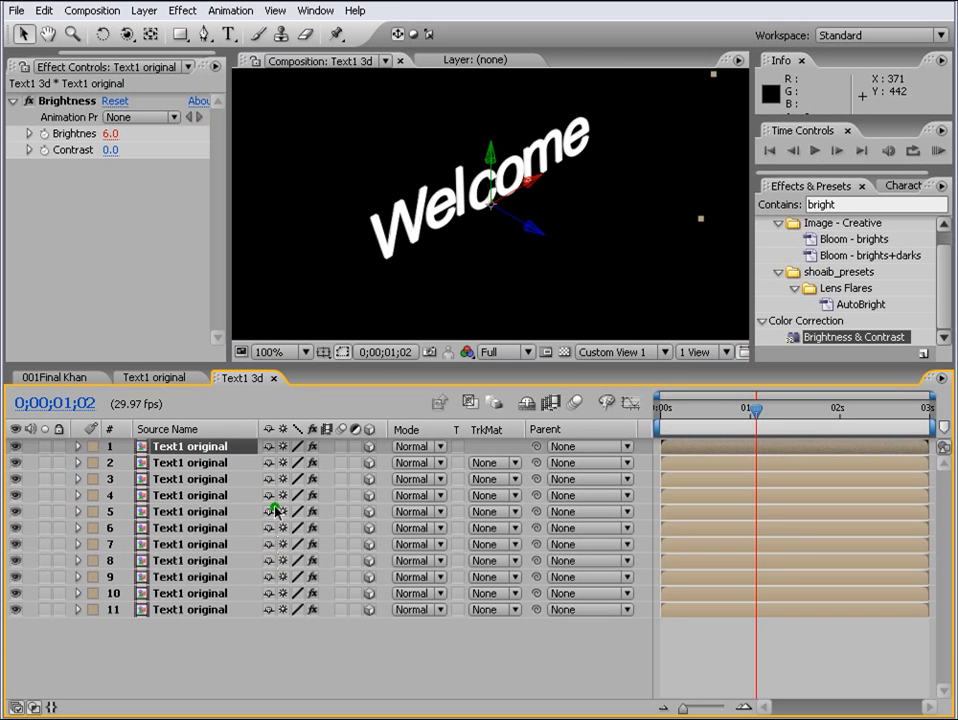
key("ctrl+d")
key("ctrl+d")
key("ctrl+d")
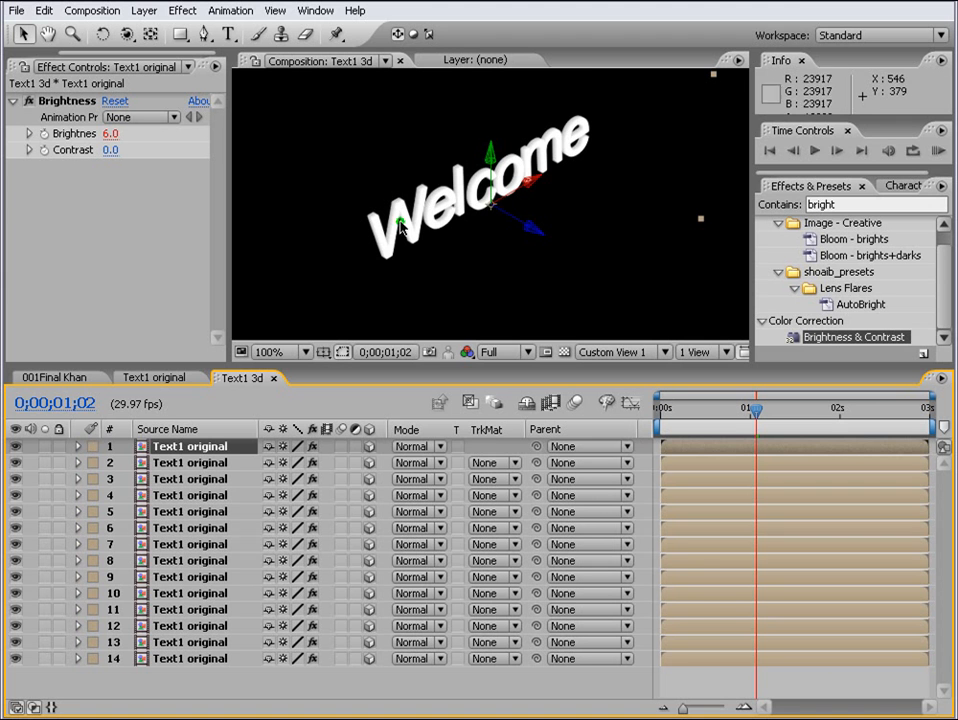
- Orbit and zoom the custom view to examine the depth of the stacked Welcome text
left_click(127, 34)
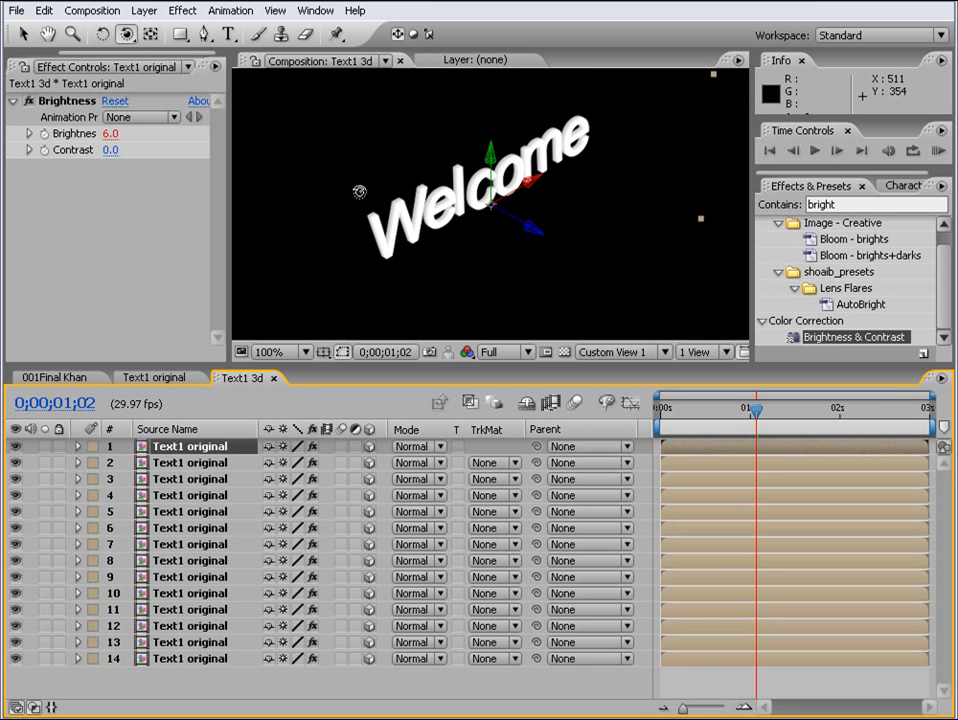
left_click_drag(359, 192, 422, 206)
key("c")
key("c")
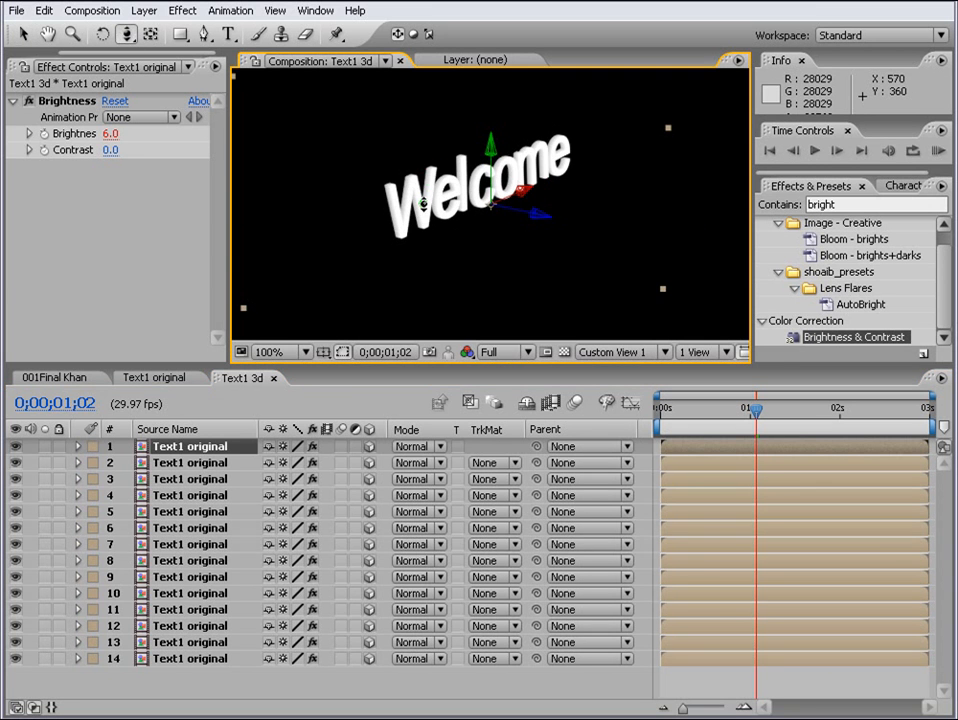
left_click_drag(452, 146, 455, 200)
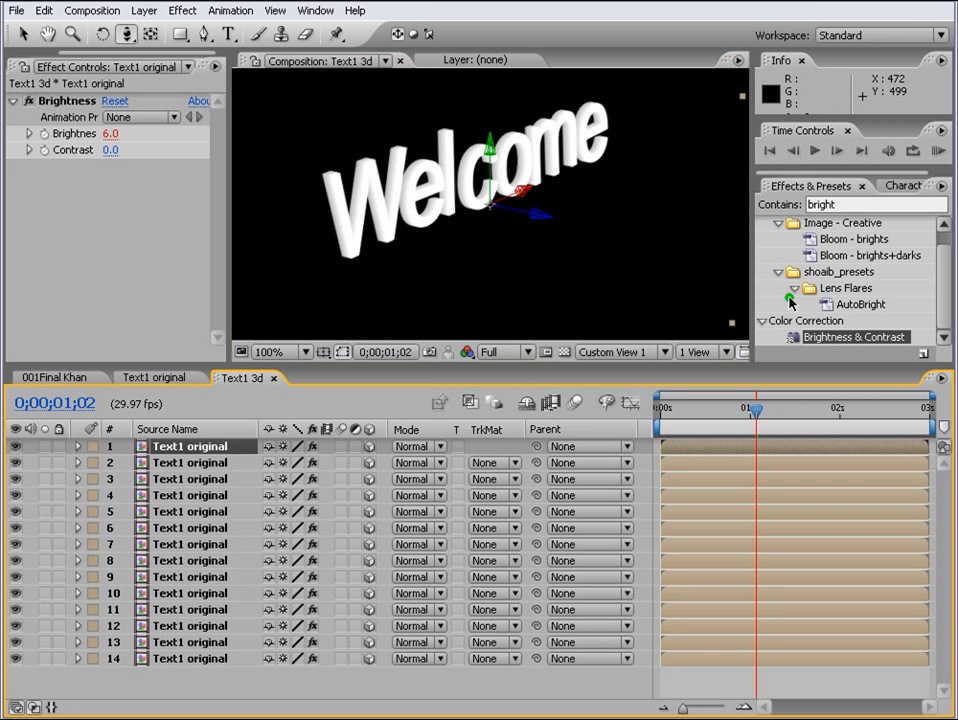
- Apply the Ramp effect to the topmost Text1 original layer and show the composition through the Active Camera
left_click(763, 205)
type("ra")
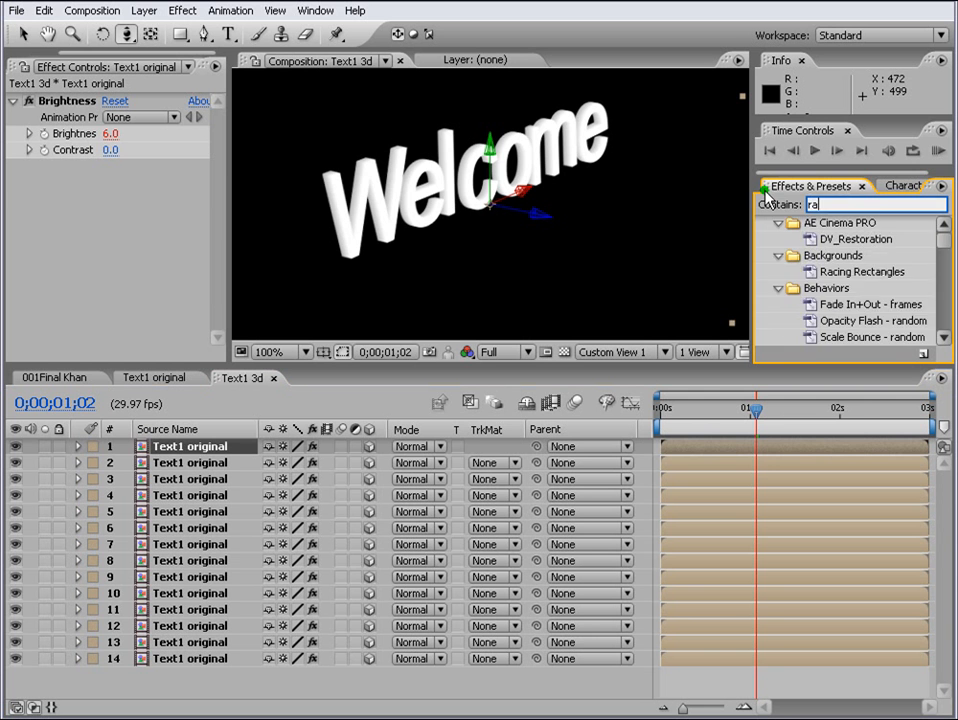
type("mp")
left_click_drag(789, 240, 745, 445)
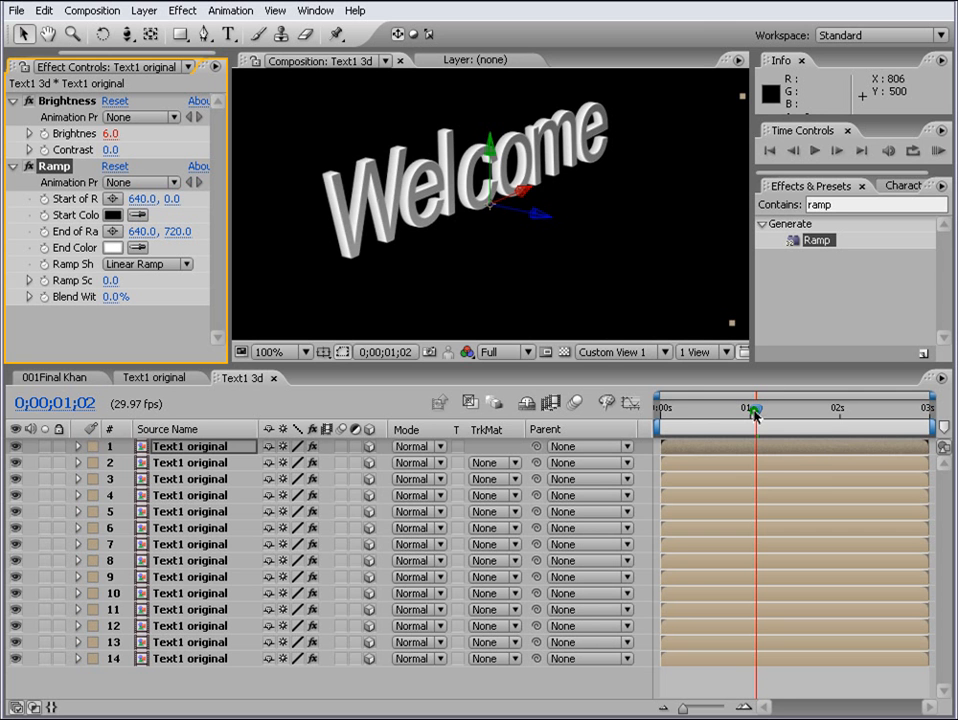
left_click(755, 415)
left_click(664, 353)
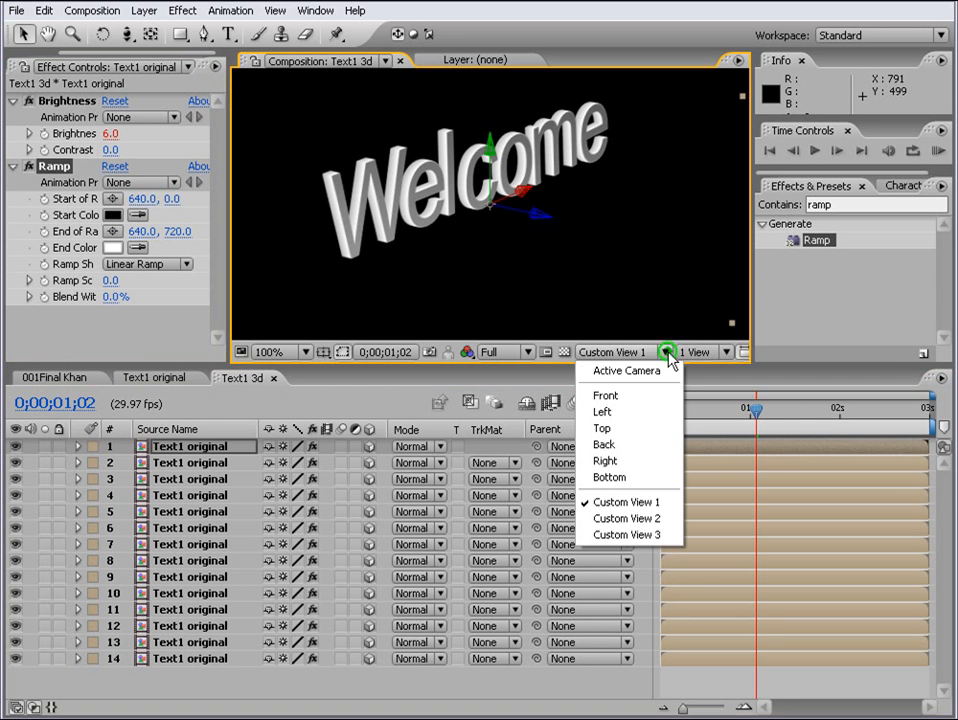
left_click(665, 369)
scroll(567, 231, "down", 1)
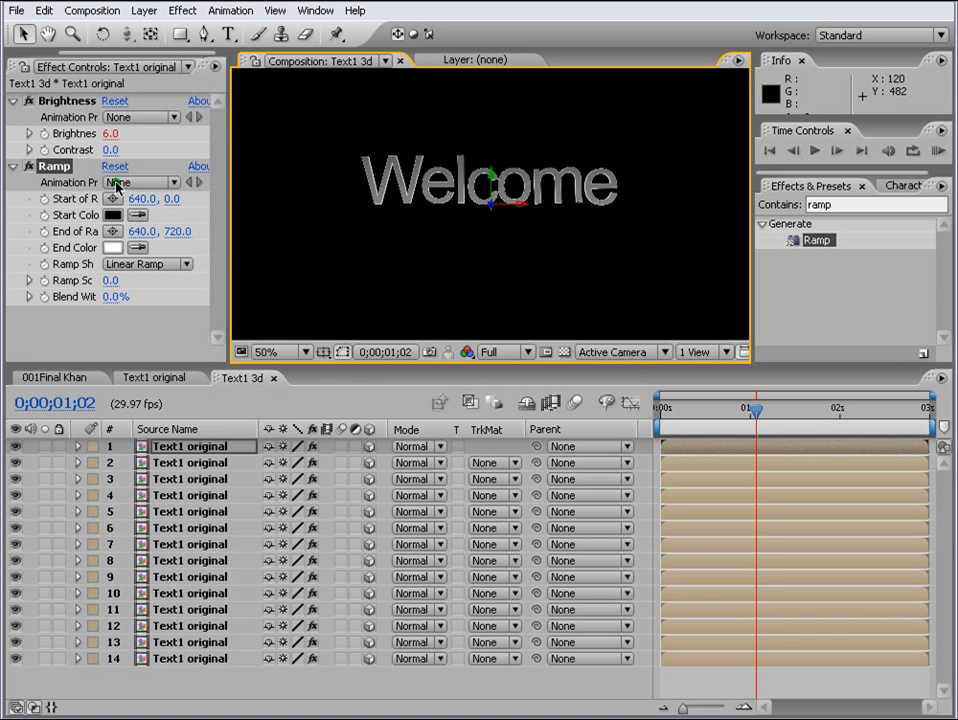
- Place the Ramp's start point at about 948, 328 and its end point at about 644, 312
left_click(51, 168)
left_click(184, 445)
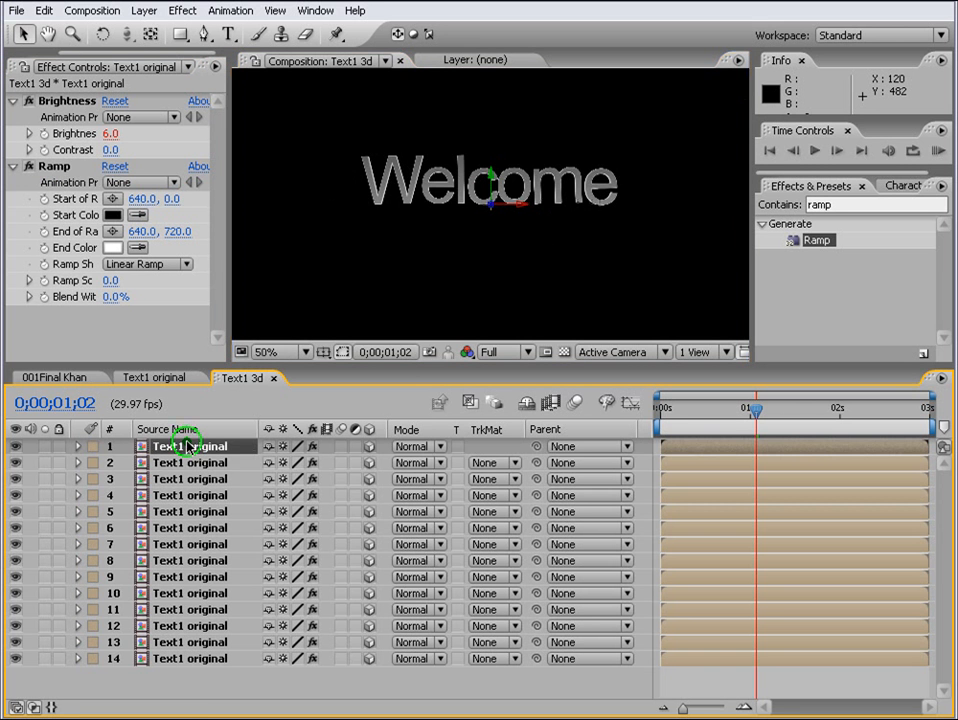
key("e")
left_click(148, 464)
left_click(135, 479)
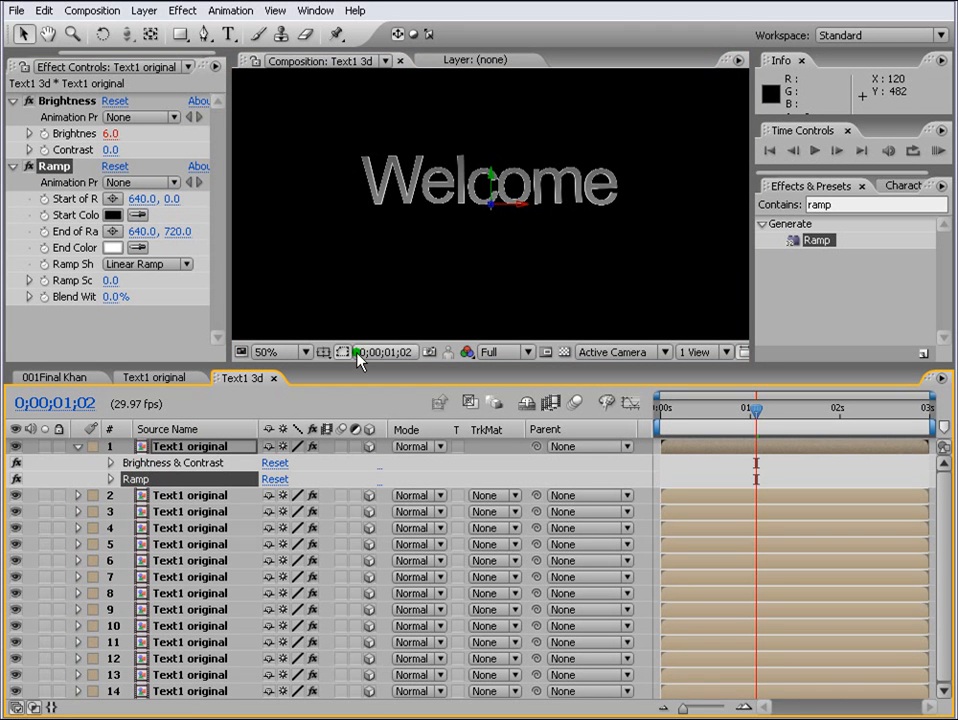
scroll(449, 271, "down", 1)
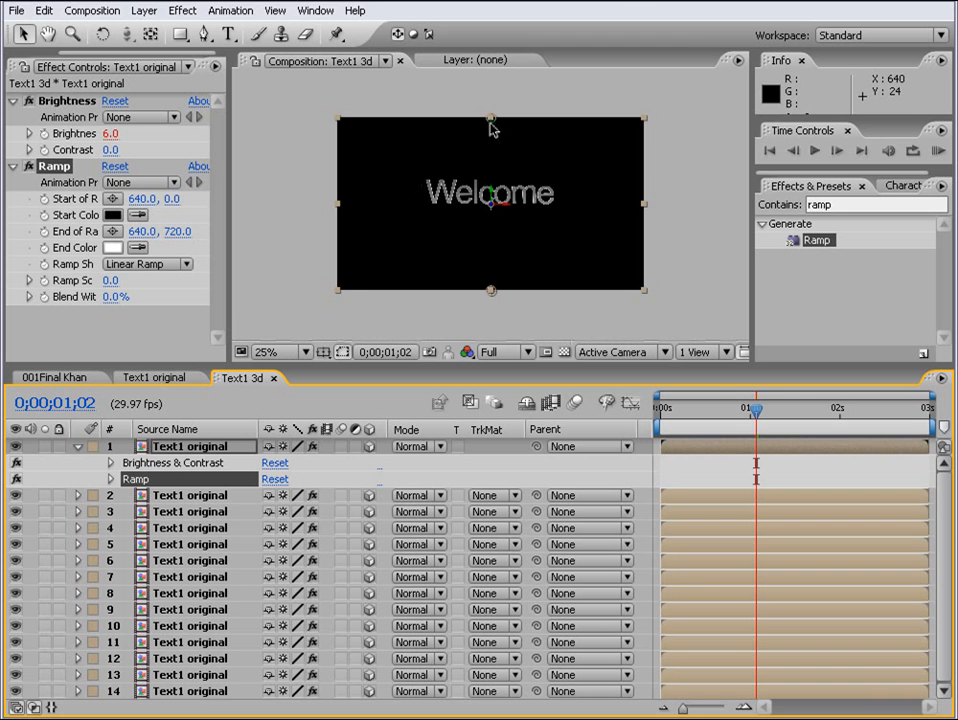
left_click_drag(490, 121, 564, 198)
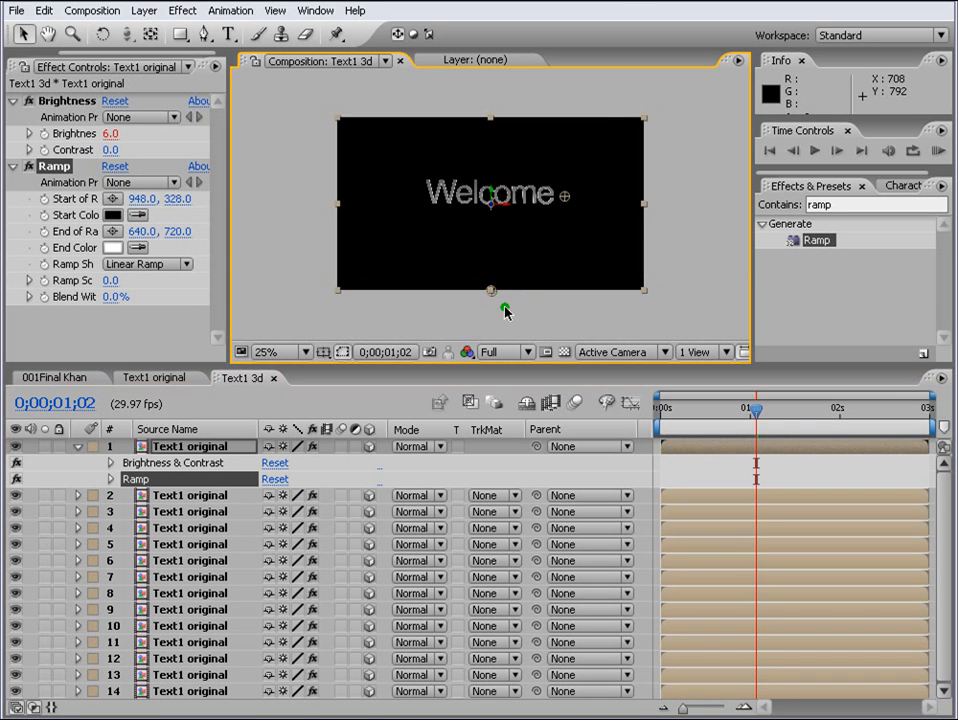
left_click_drag(491, 293, 492, 194)
scroll(569, 201, "up", 1)
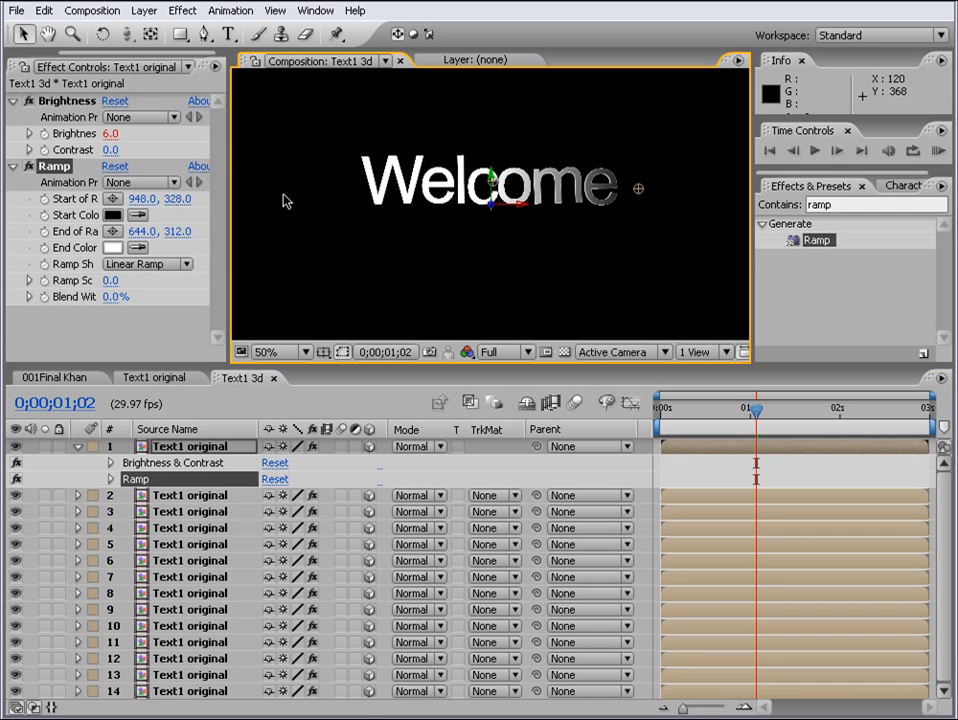
- Change the Ramp shape to Radial Ramp, with its start at about 642, 330 and its end at about 906, 318
left_click(150, 265)
left_click(162, 283)
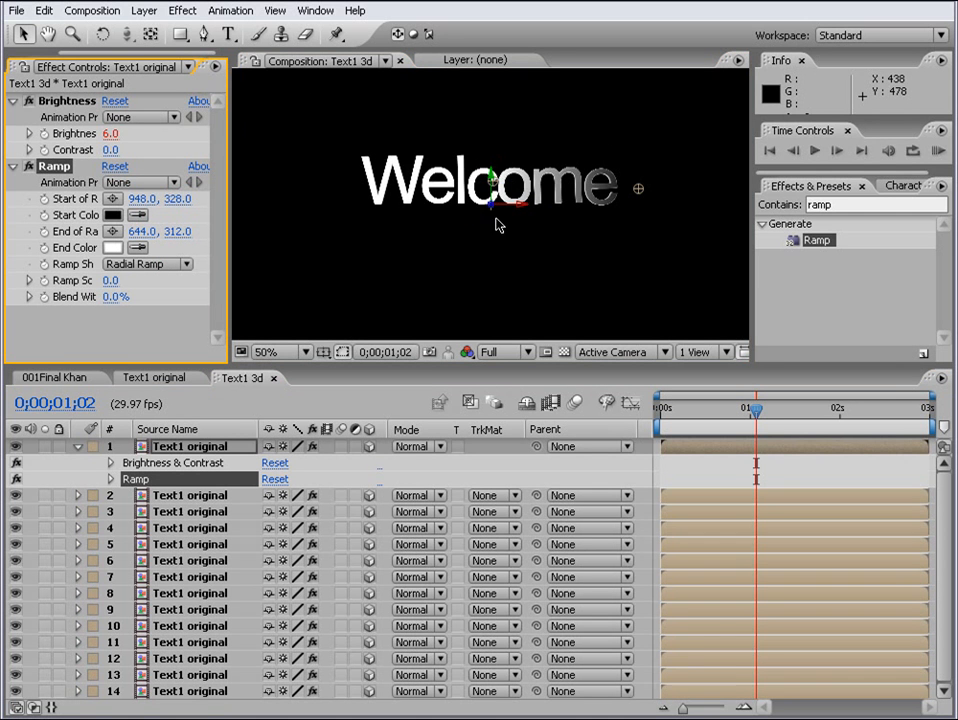
left_click(522, 198)
mouse_move(640, 189)
left_mouse_down()
mouse_move(492, 191)
mouse_move(619, 194)
left_mouse_up()
left_click_drag(467, 193, 493, 192)
- Set the Ramp's colors to dark gray #525252 at the start and lighter gray at the end, and move its end point to about 936, 326
left_click(113, 215)
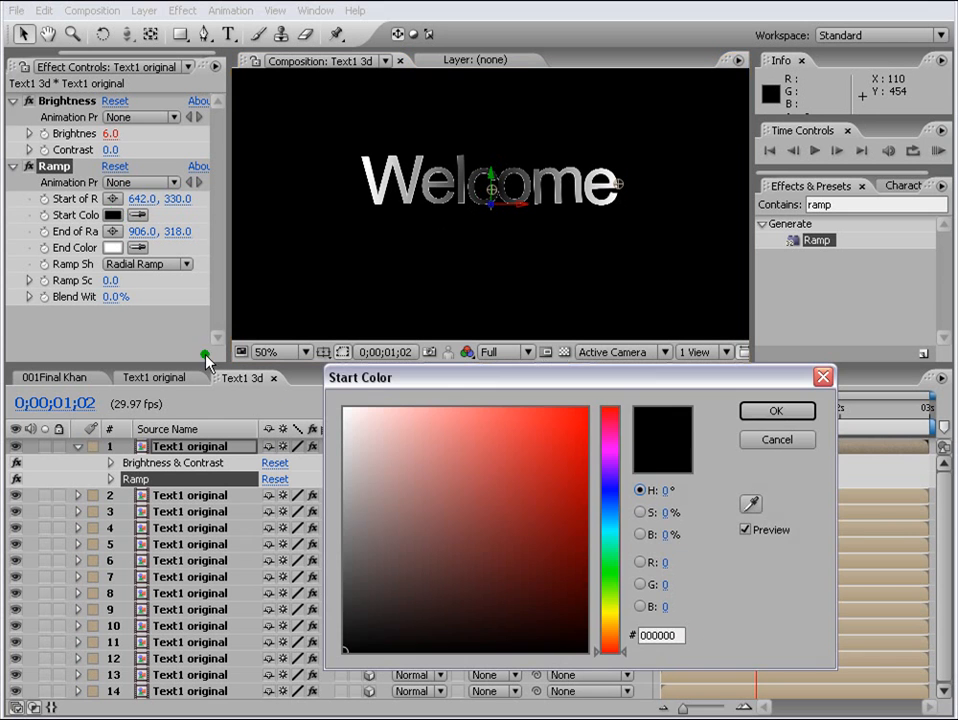
left_click(344, 573)
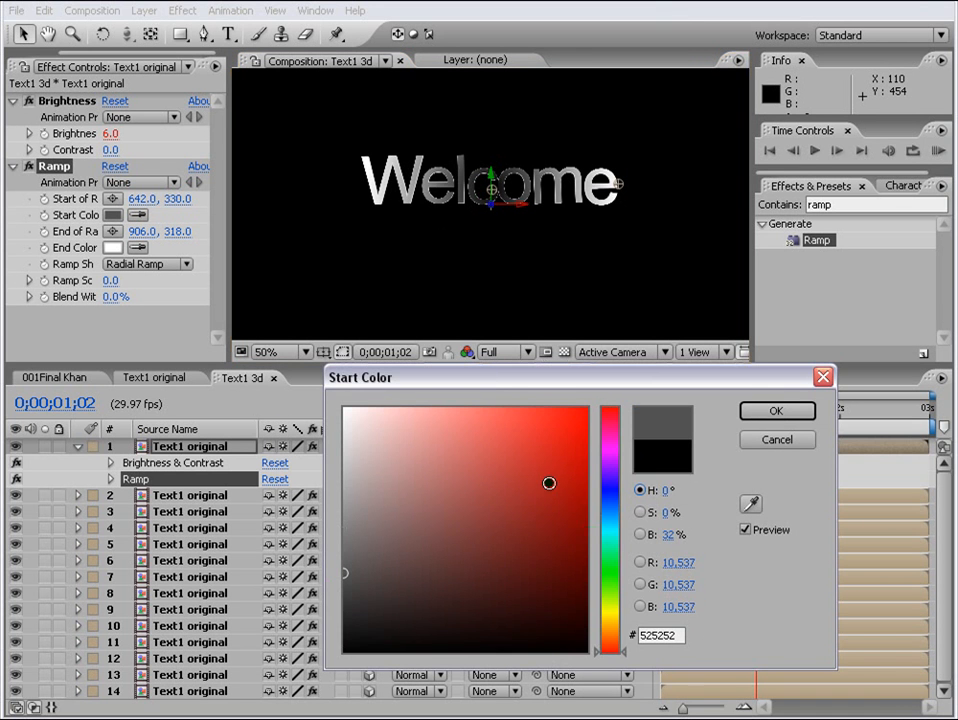
left_click(778, 412)
left_click(112, 248)
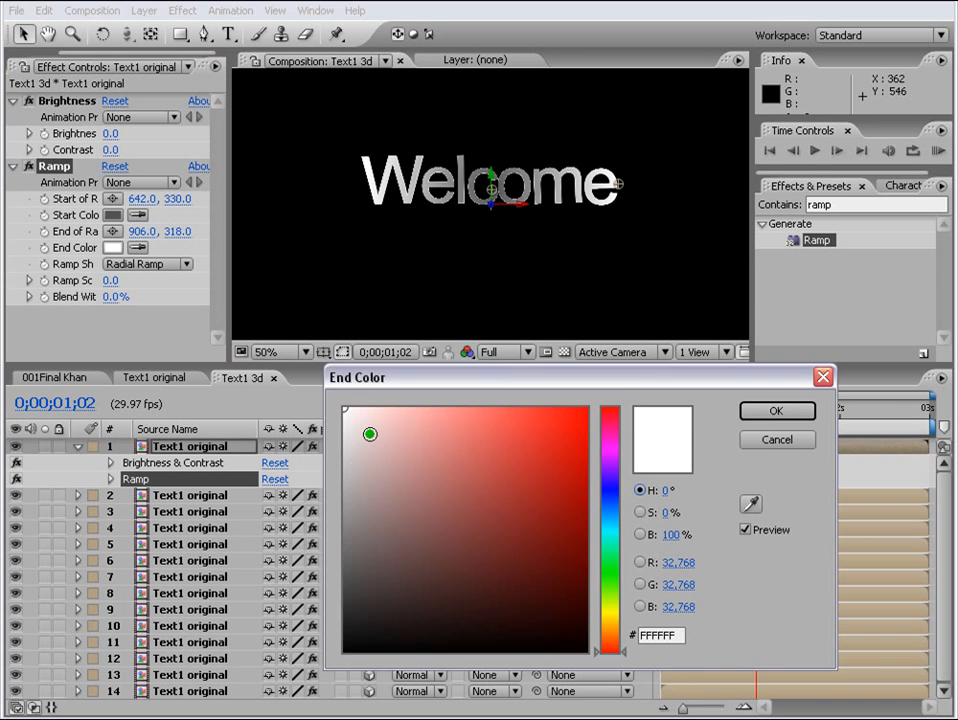
left_click(344, 506)
left_click(786, 414)
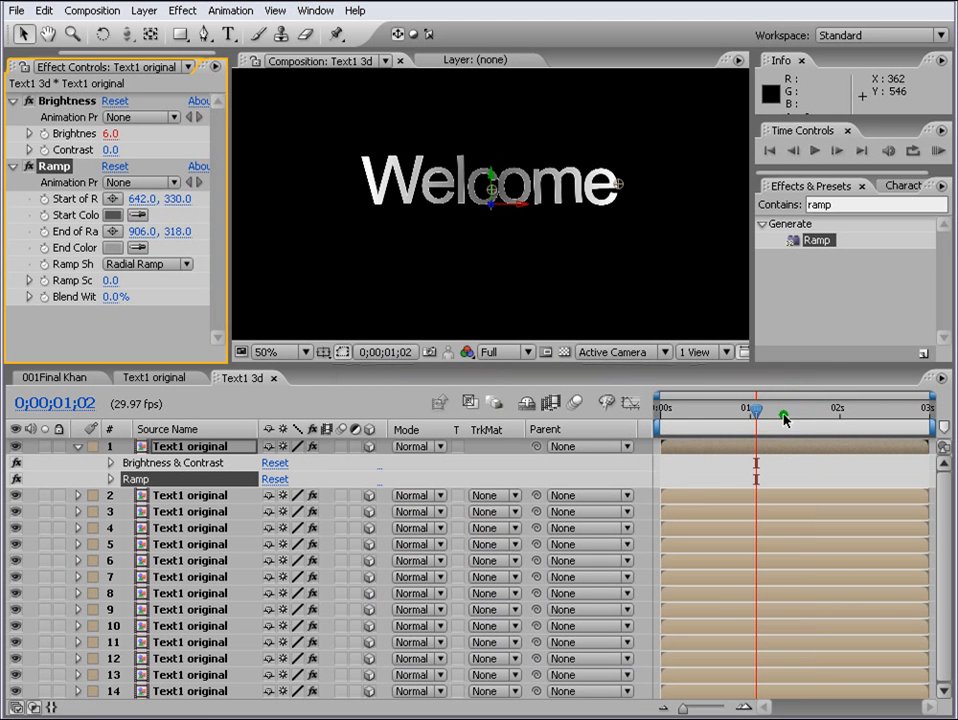
left_click_drag(620, 184, 632, 188)
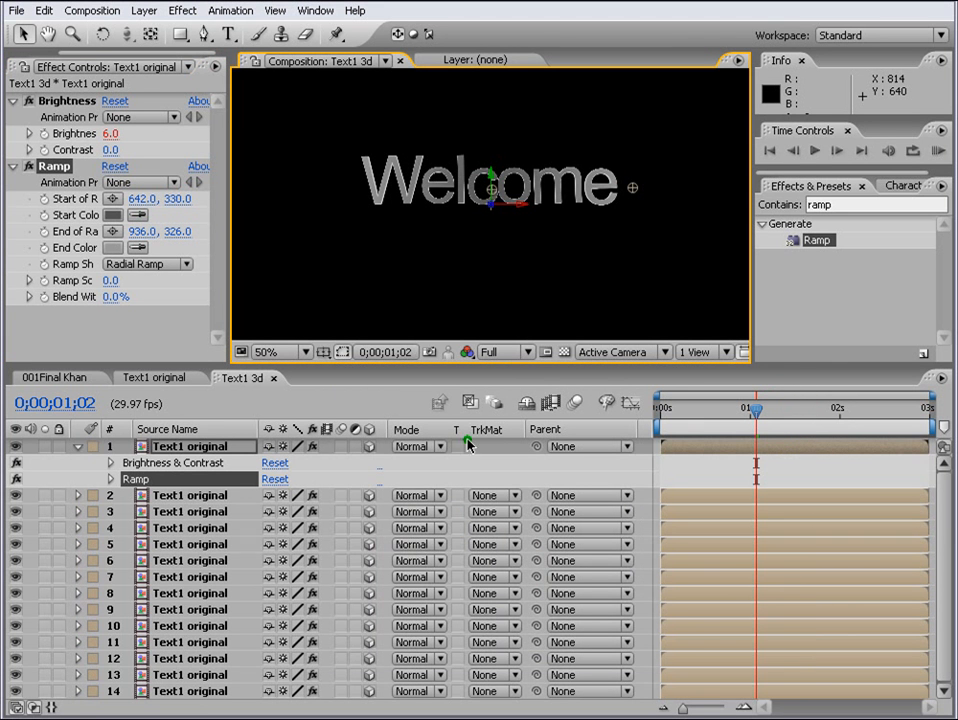
left_click(78, 447)
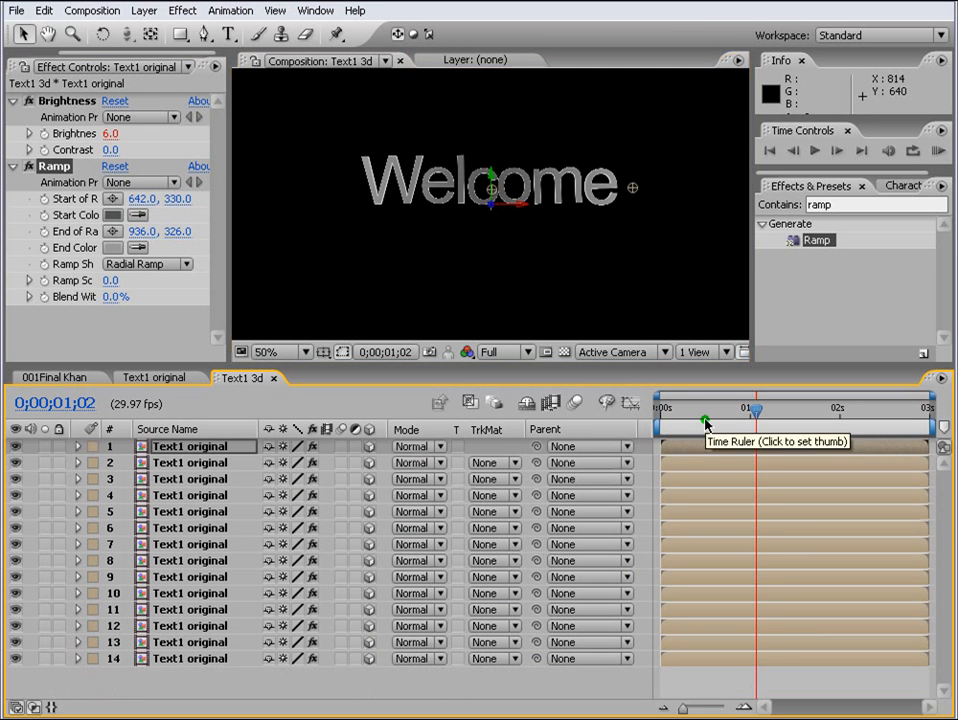
- Create a new composition from the Text1 3d comp and rename it Tuts Final
left_click_drag(229, 97, 201, 80)
left_click(38, 66)
left_click(71, 284)
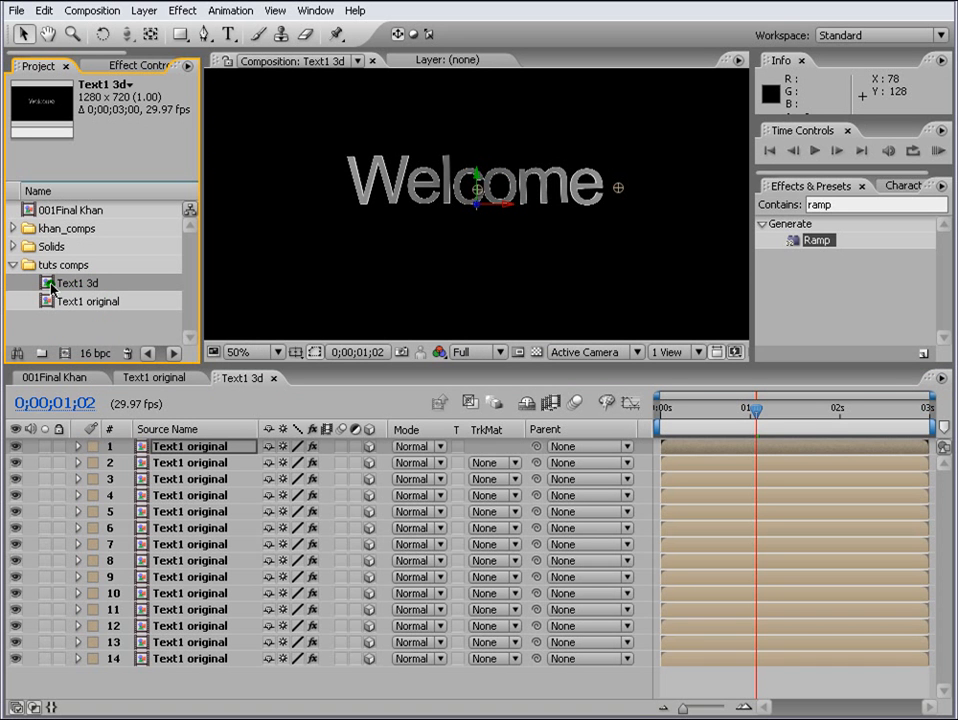
left_click_drag(48, 285, 65, 353)
left_click(77, 301)
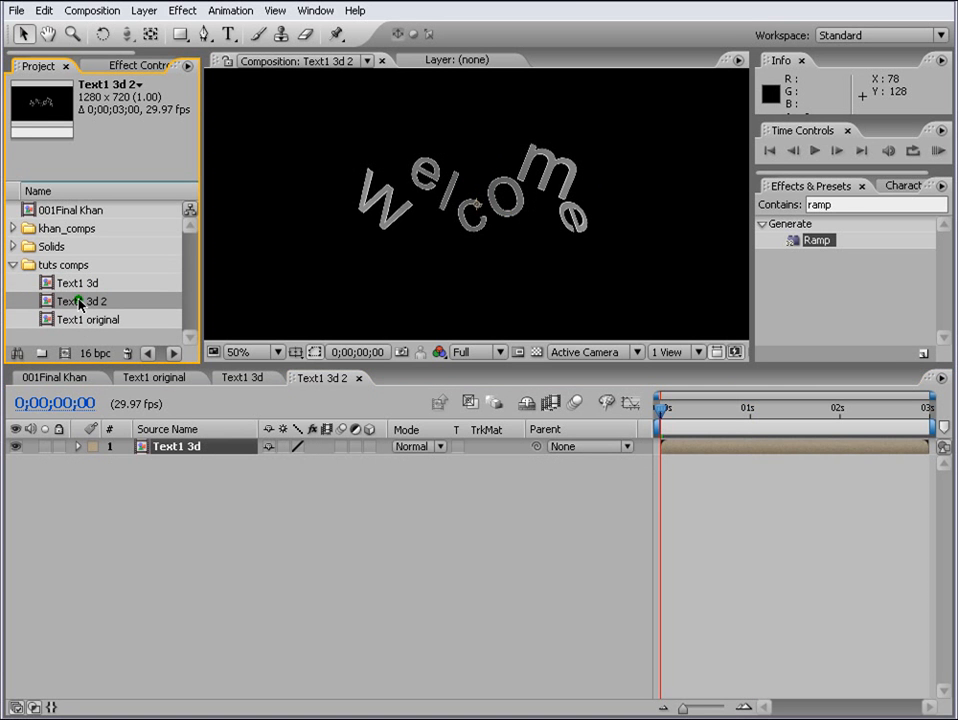
key("Return")
type("Tut Final")
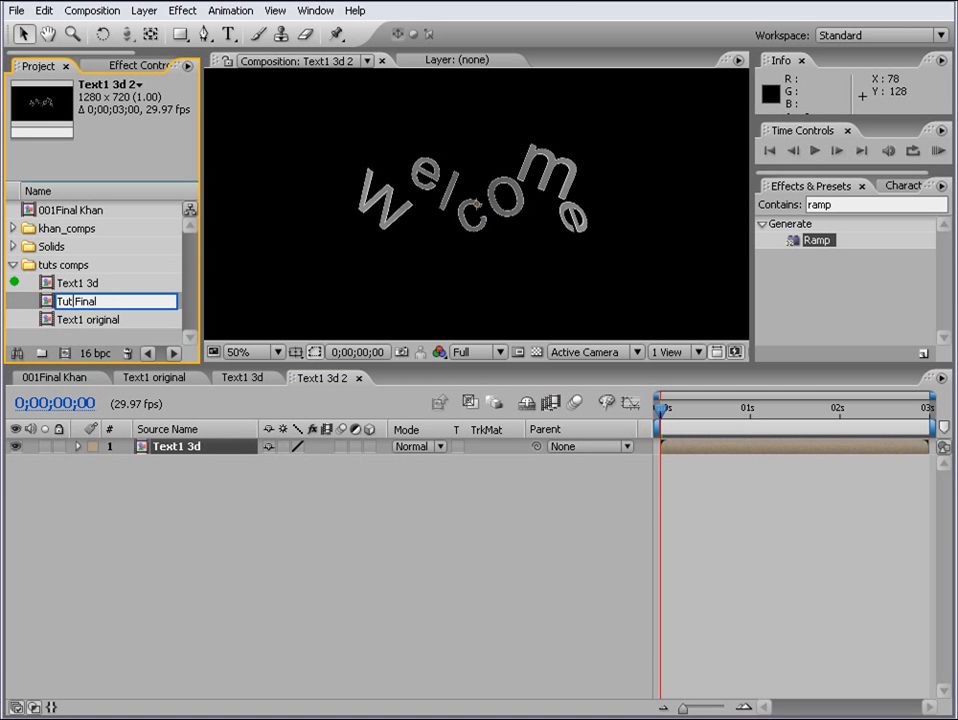
type("s")
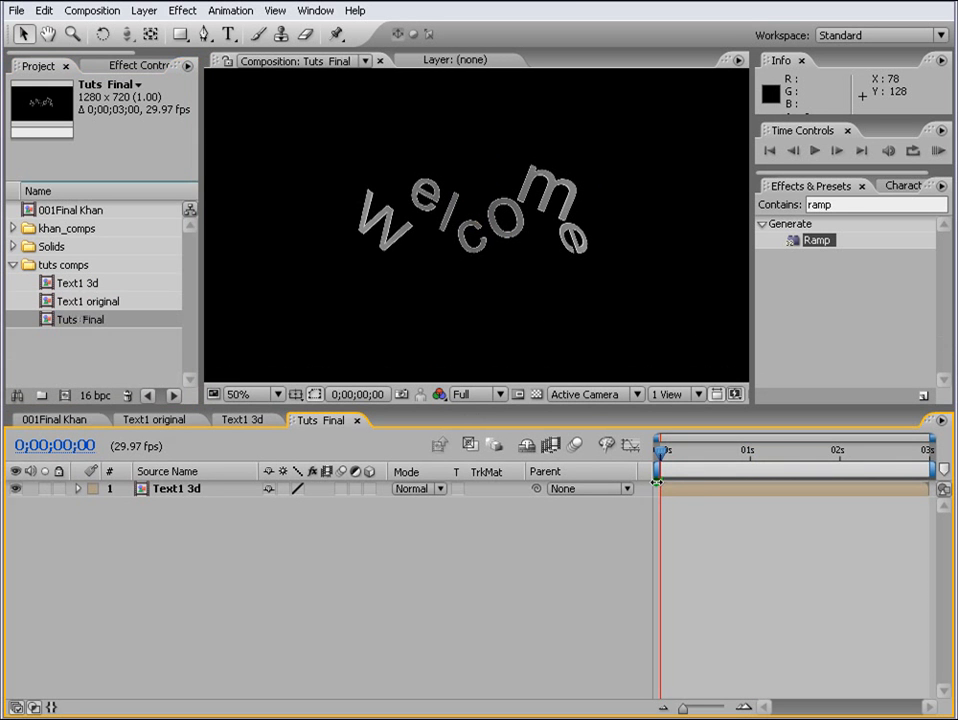
- Add a camera with the 15mm preset to the Tuts Final composition
scroll(539, 304, "down", 1)
scroll(541, 309, "up", 1)
scroll(541, 311, "down", 1)
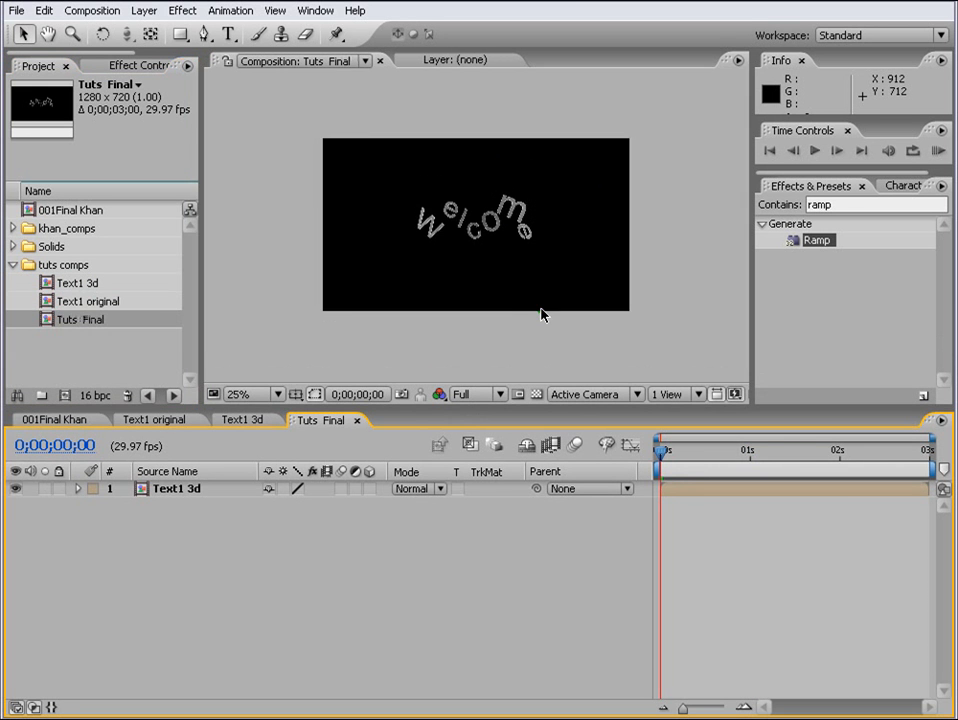
left_click(144, 10)
mouse_move(171, 30)
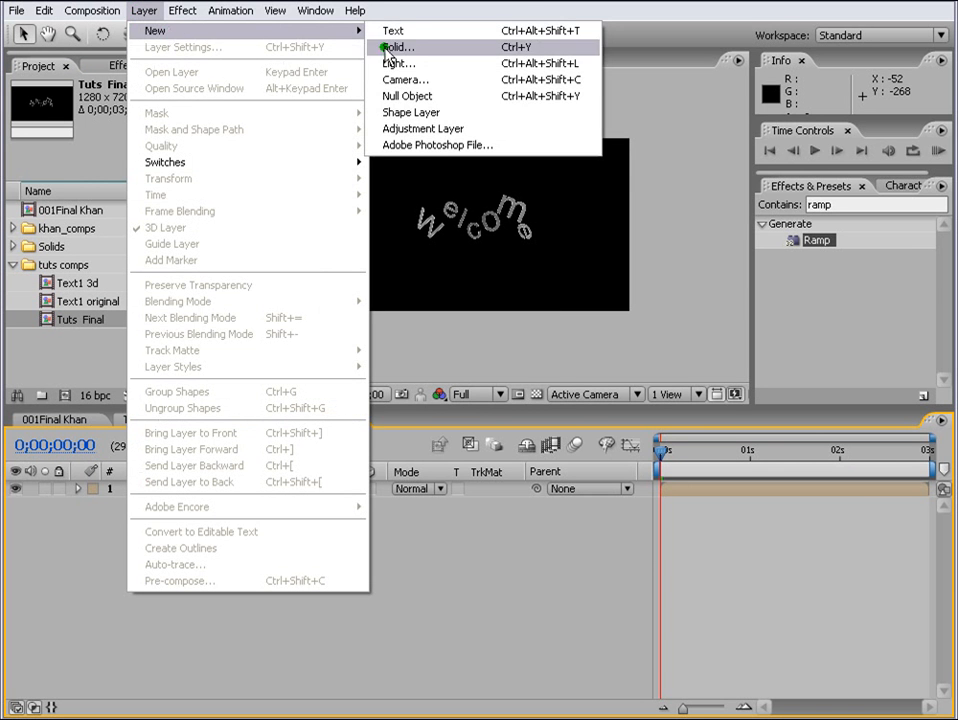
left_click(405, 79)
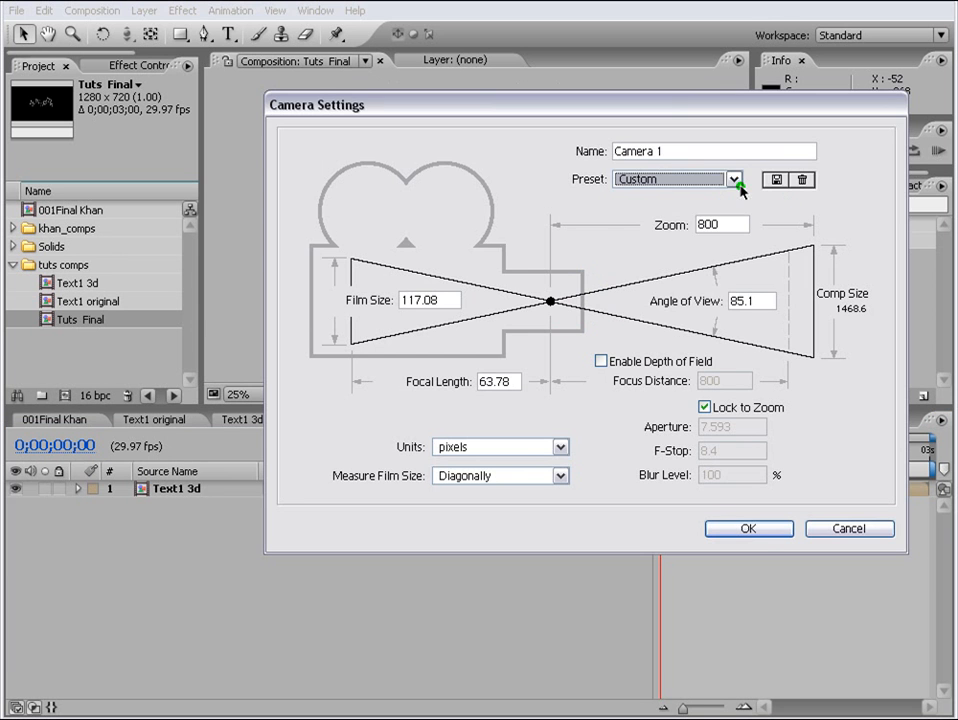
left_click(735, 179)
left_click(716, 220)
left_click(746, 528)
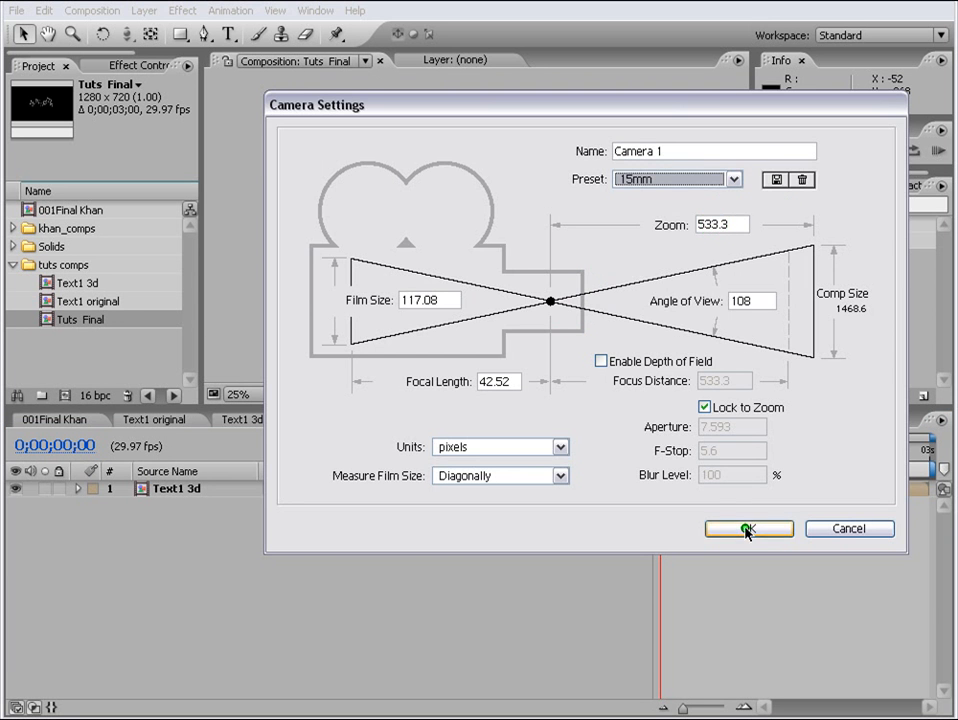
- Make the Text1 3d layer a 3D layer and collapse its transformations
left_click(192, 521)
left_click(311, 512)
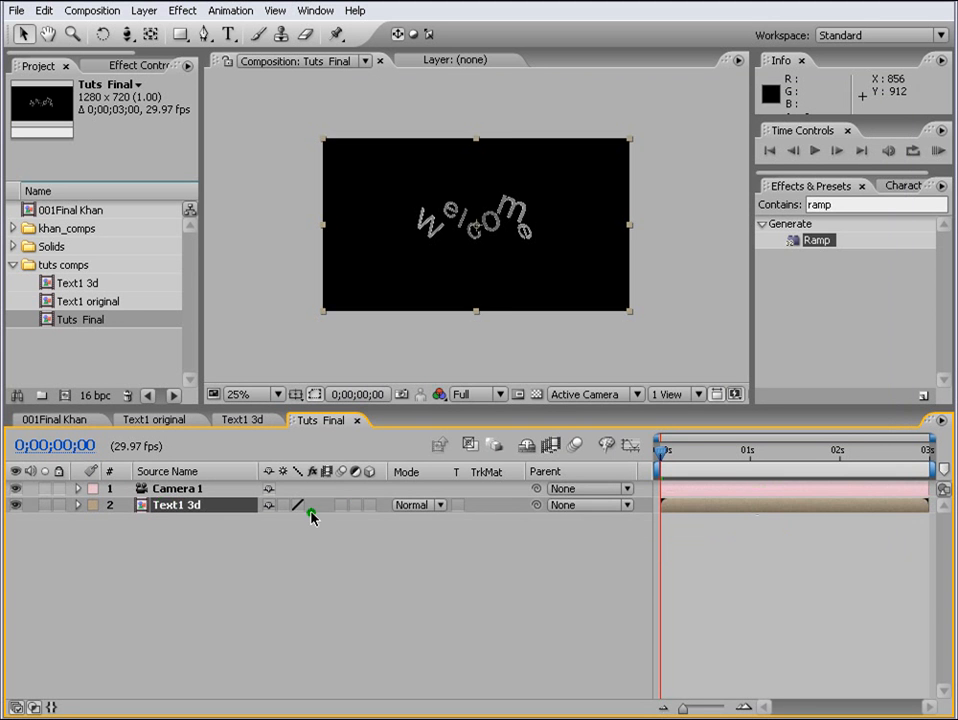
left_click(371, 505)
left_click(284, 505)
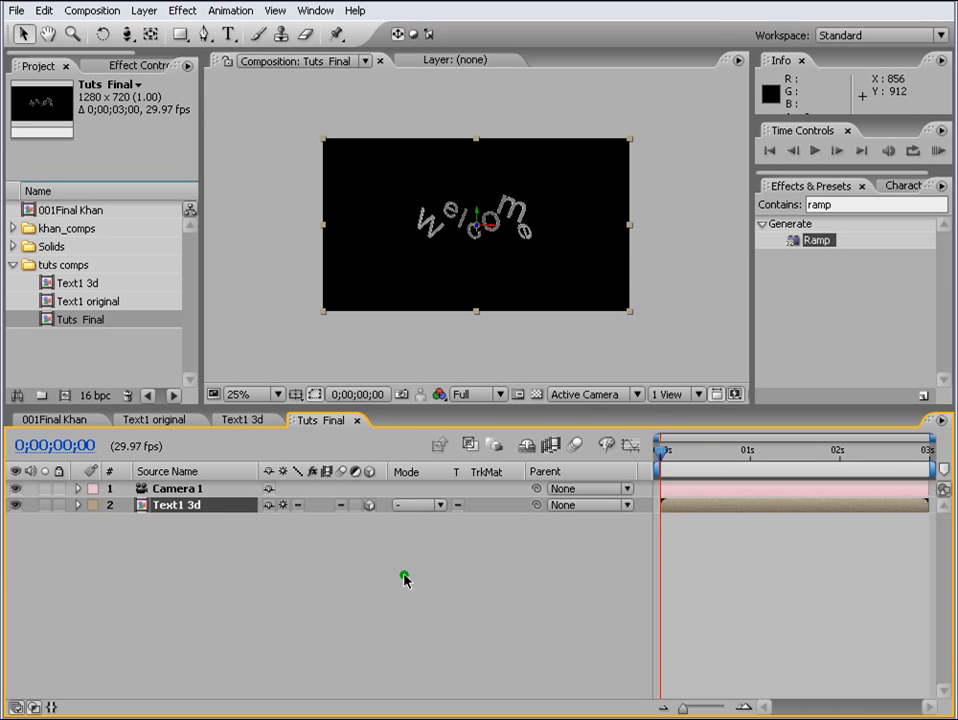
- Add a null object to the Tuts Final composition and rename it camera controller
left_click(190, 489)
left_click(144, 11)
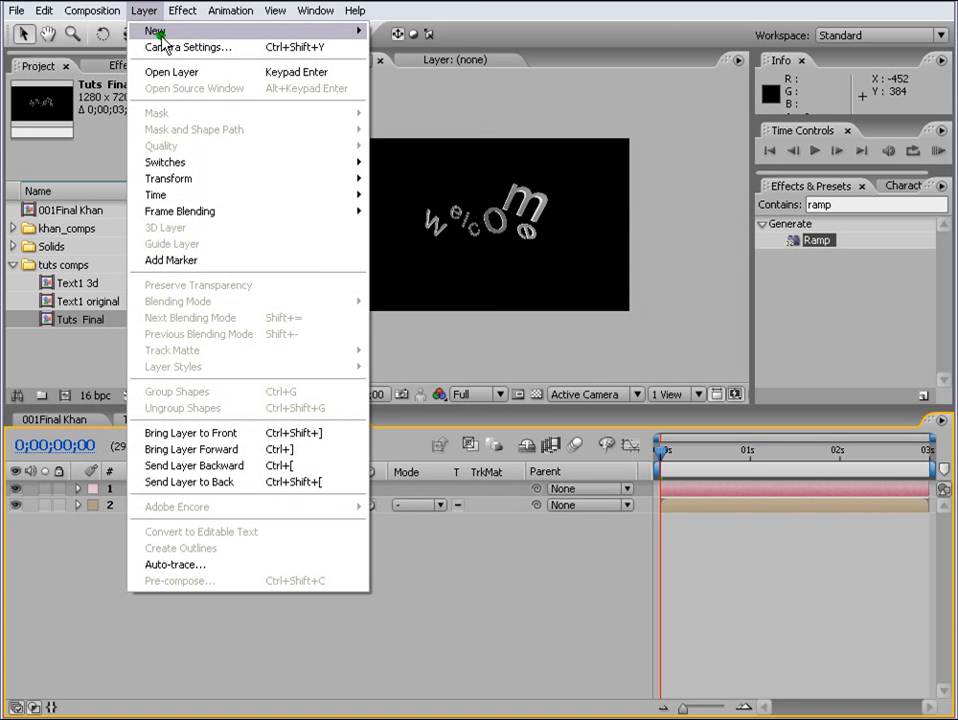
mouse_move(154, 30)
left_click(405, 96)
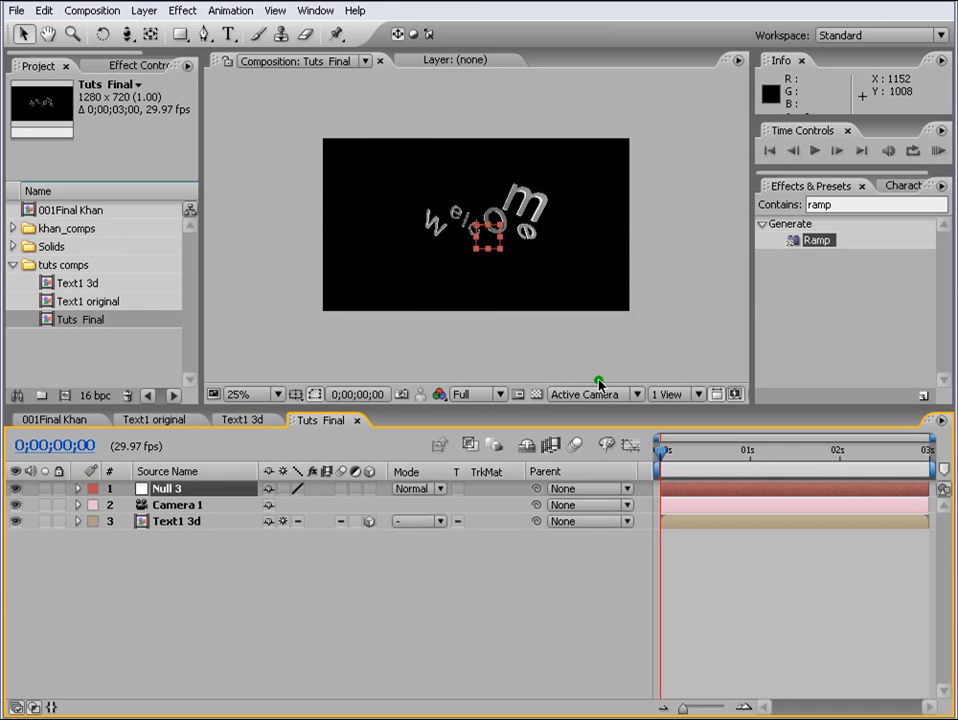
left_click(184, 505)
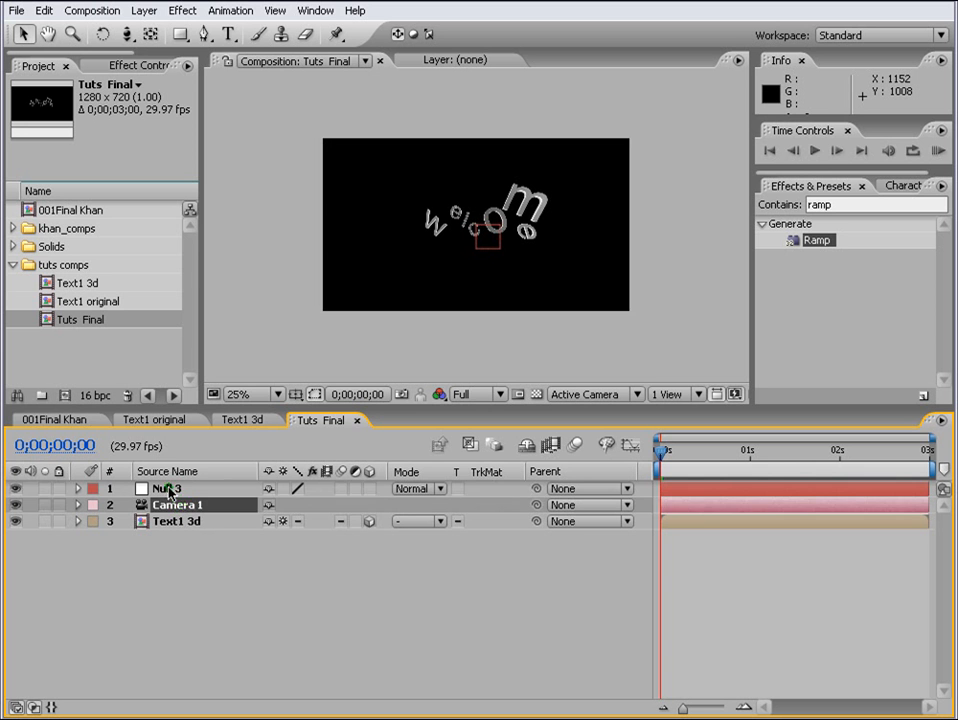
left_click(161, 488)
key("Return")
type("c")
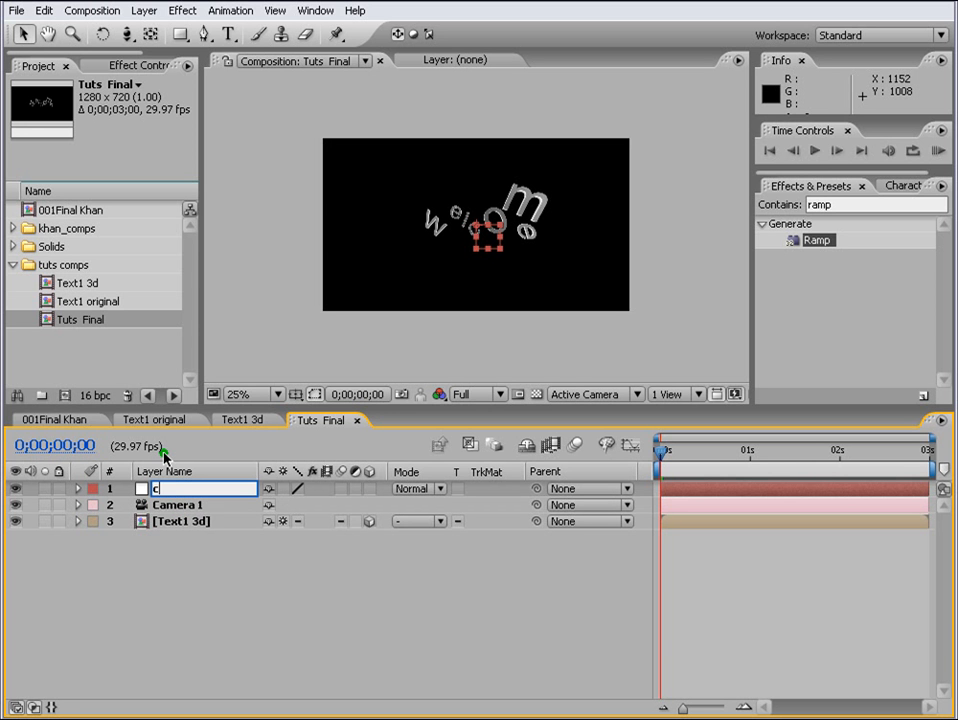
type("amera controller")
key("Return")
- Parent Camera 1 to the camera controller null and make the null a 3D layer
left_click(195, 506)
left_click(488, 517)
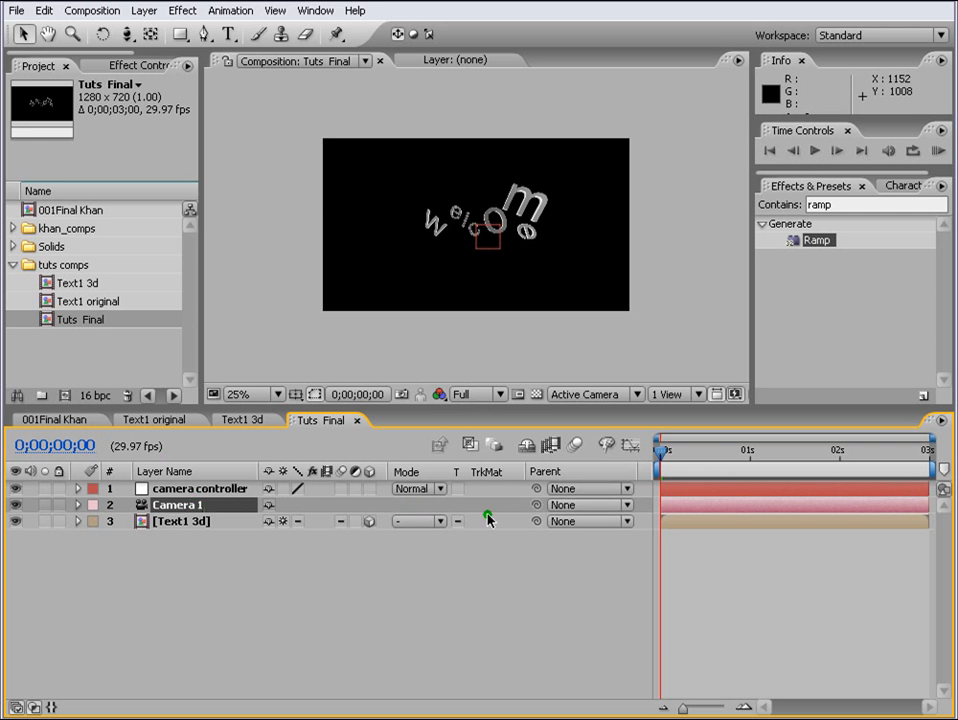
left_click_drag(540, 506, 190, 490)
left_click(221, 490)
left_click(370, 488)
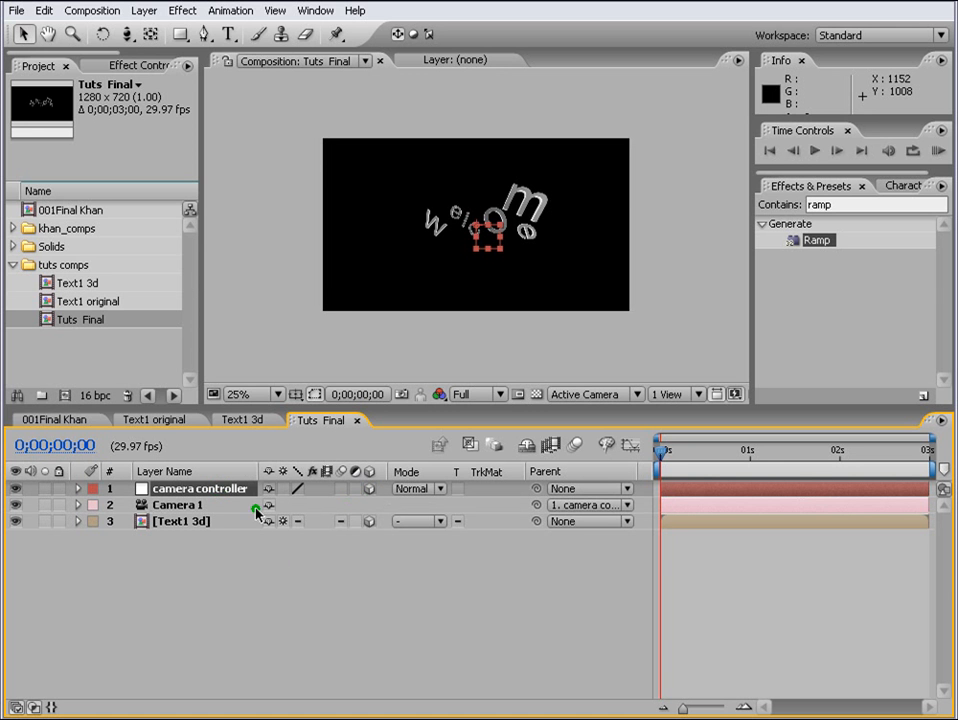
- Set the duration of the Tuts Final composition to 0;00;06;00 and fit the whole duration in the timeline
left_click(97, 11)
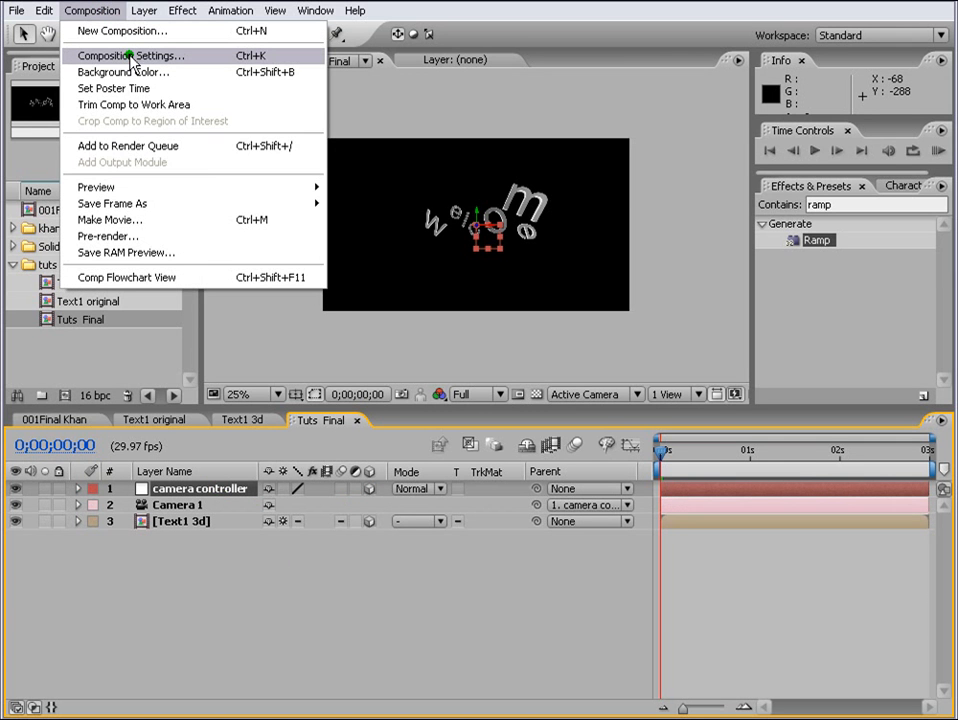
left_click(130, 57)
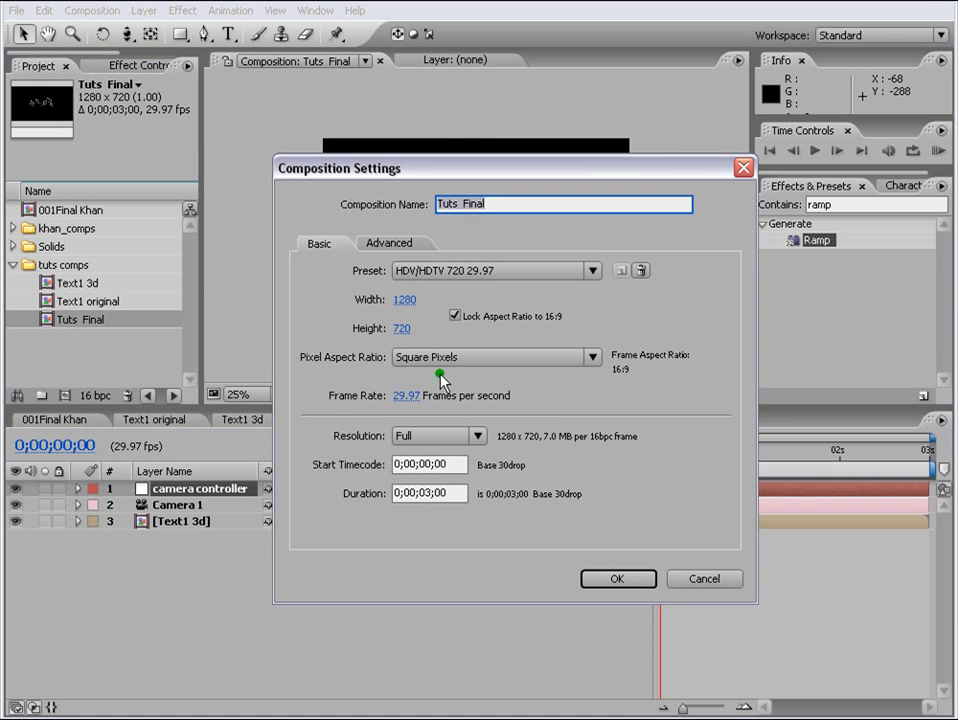
double_click(424, 493)
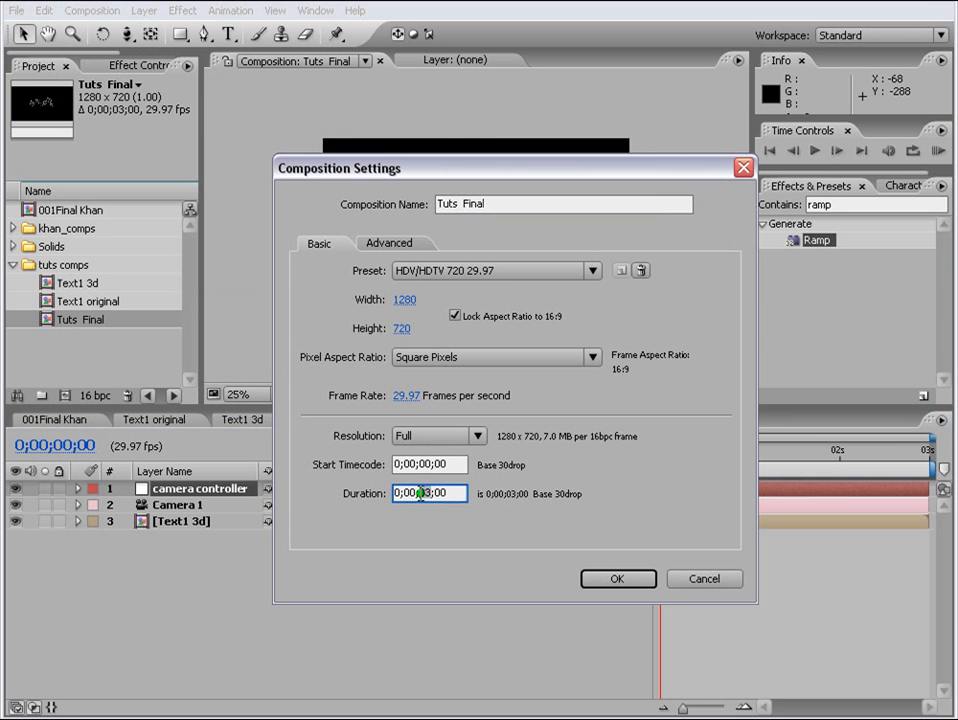
left_click(611, 579)
key("minus")
- Extend the camera controller and Camera 1 layers to the end of the 6-second composition
left_click(716, 522)
left_click(727, 488, "shift")
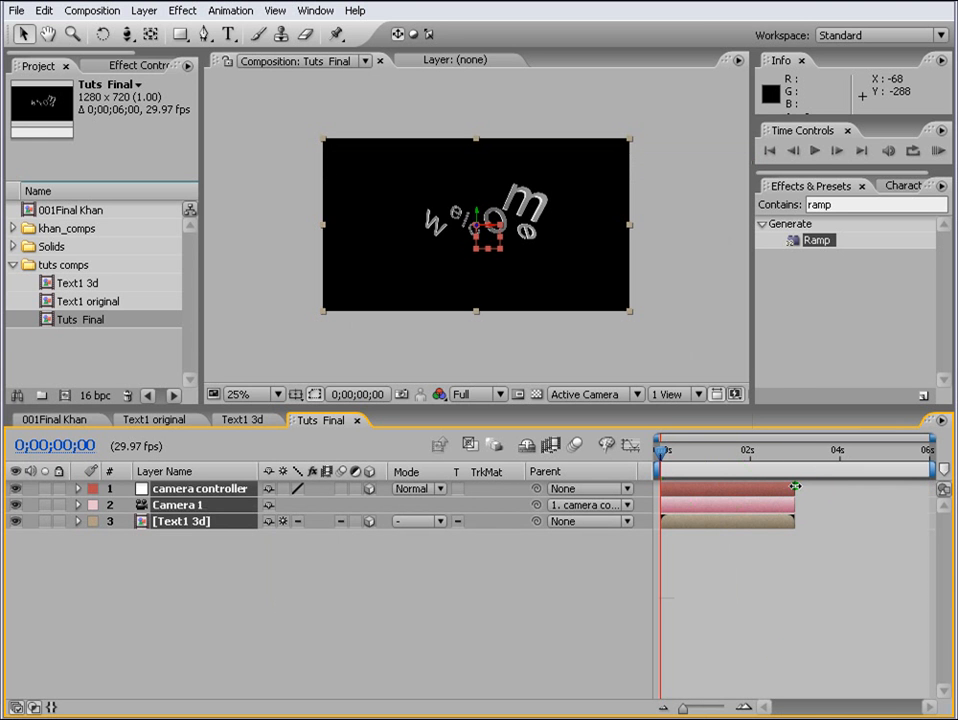
left_click_drag(795, 486, 915, 485)
left_click(872, 549)
- Reveal the Welcome layer's keyframes in Text1 original and set the current time to its second keyframes at 0;00;00;20
left_click_drag(660, 452, 686, 456)
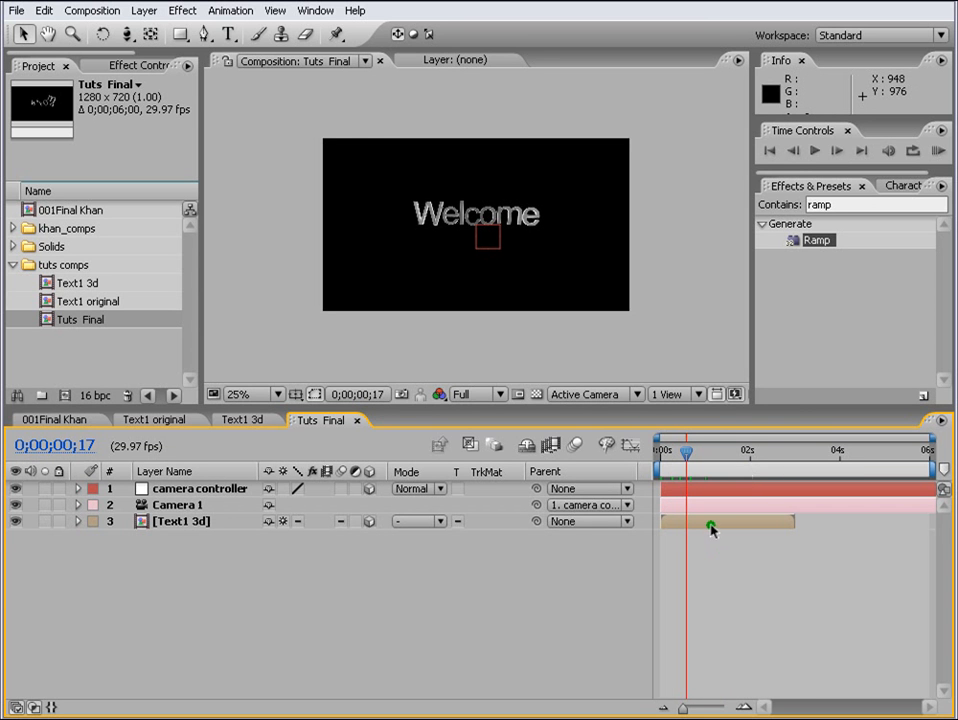
left_click(711, 523)
key("period")
double_click(711, 523)
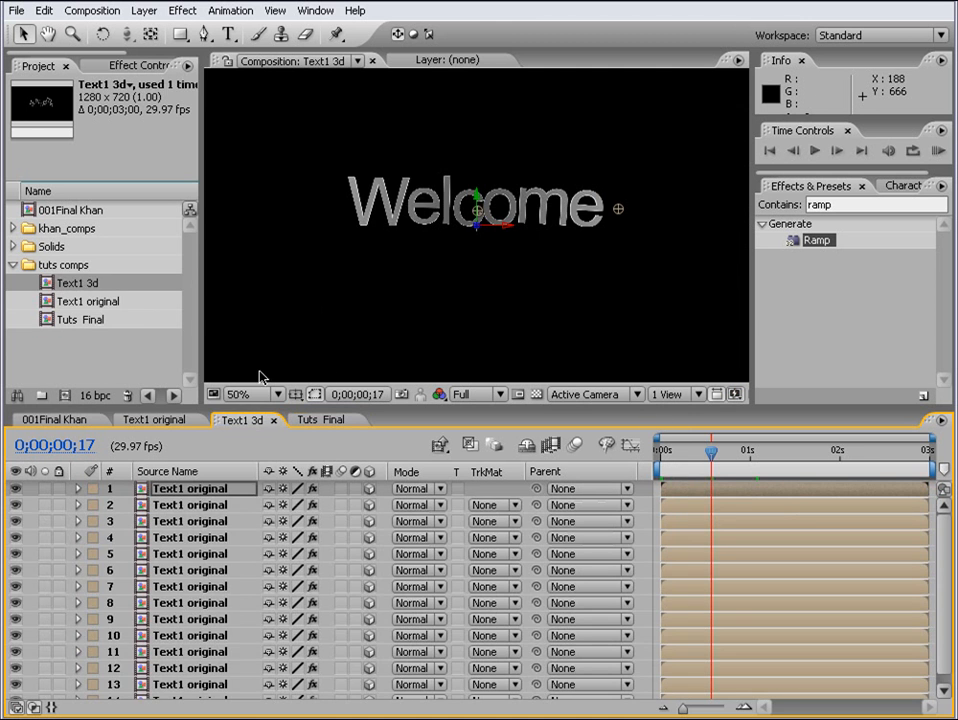
double_click(62, 302)
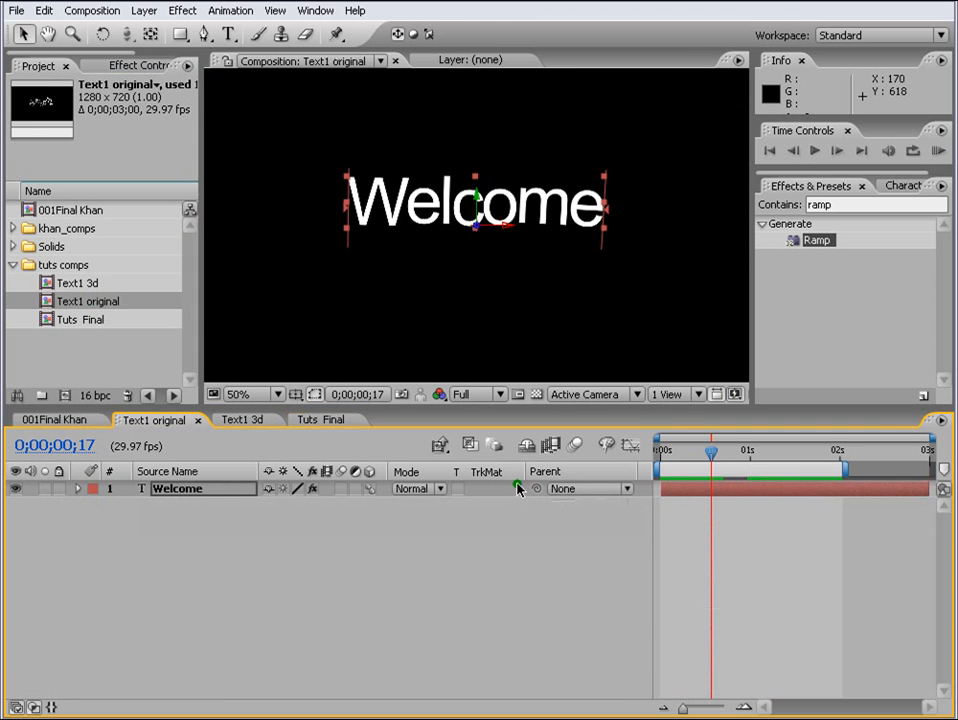
left_click(706, 488)
key("u")
left_click_drag(713, 457, 720, 453)
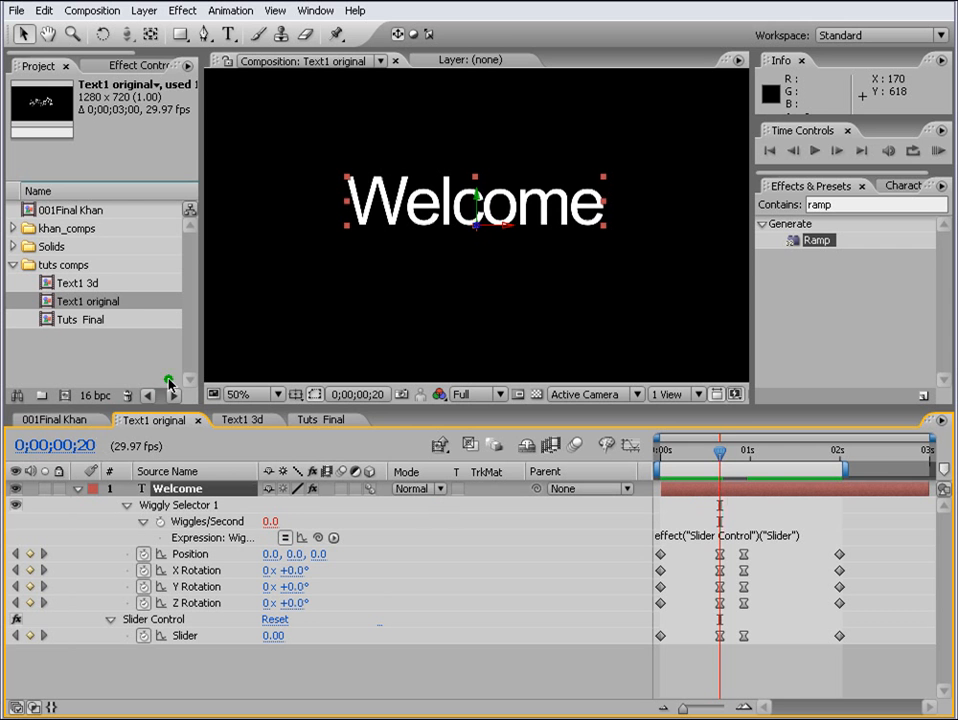
- In Tuts Final, keyframe the camera controller's position at 0;00;00;20 with a Z value of 214
left_click(338, 421)
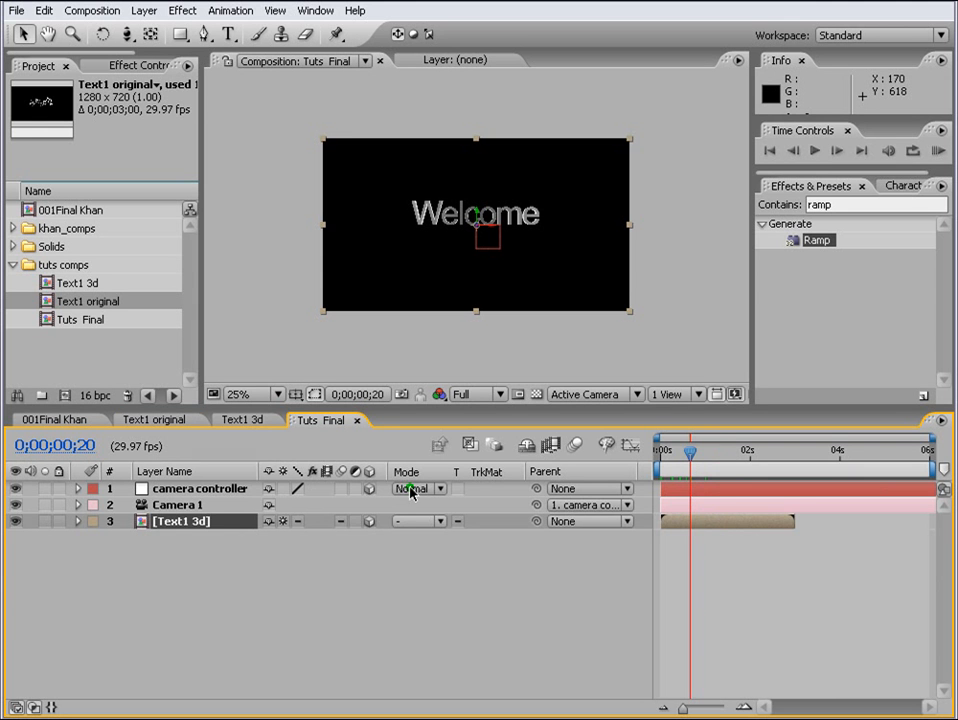
left_click(238, 489)
key("p")
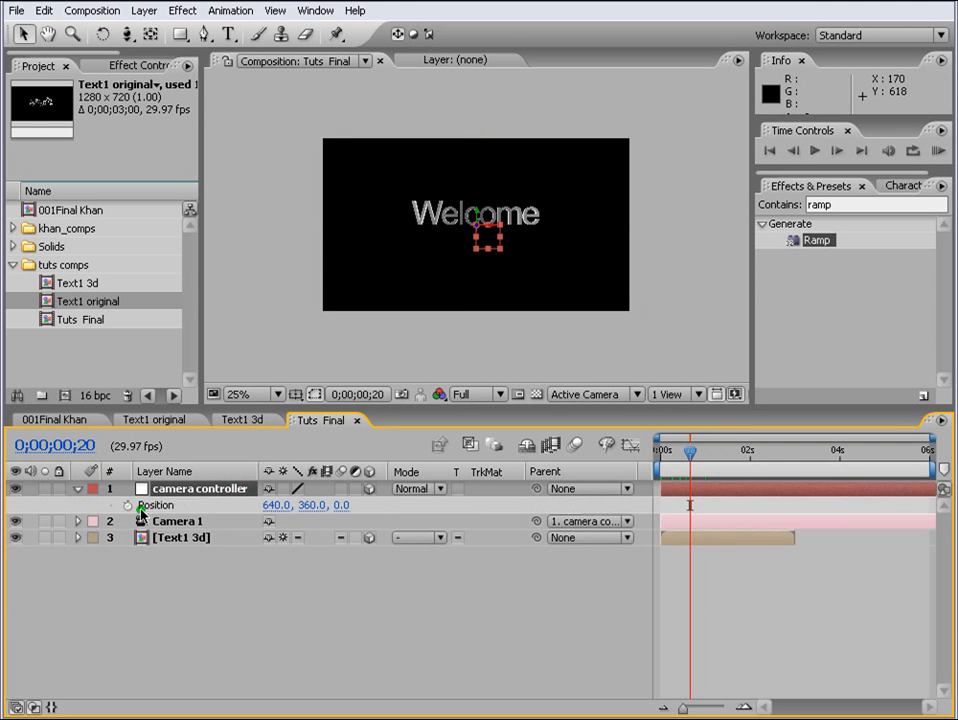
left_click(130, 507)
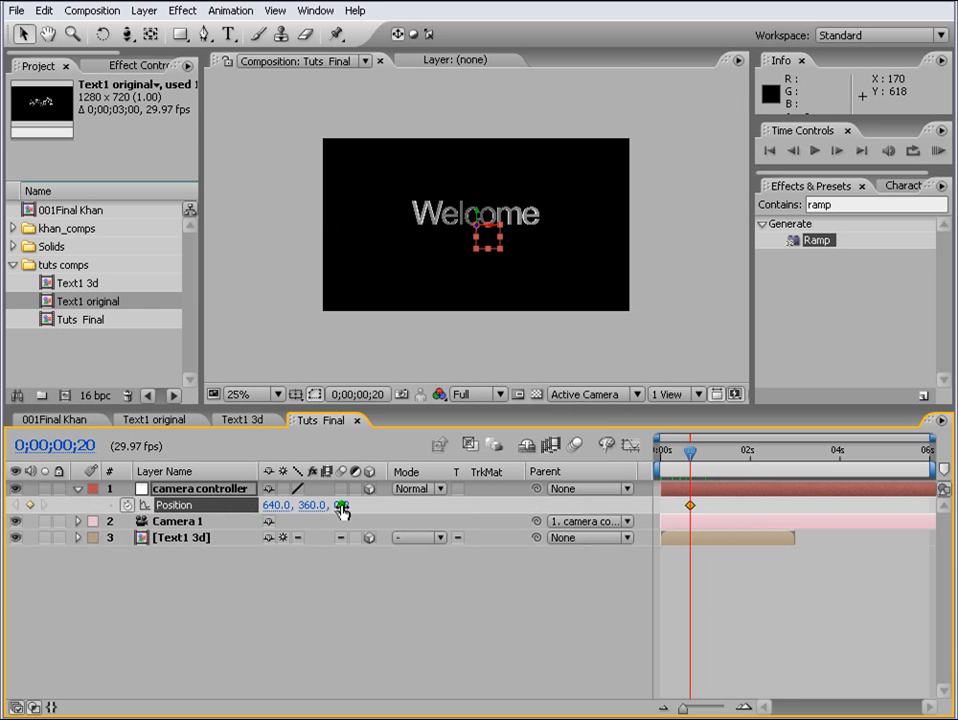
left_click_drag(340, 510, 364, 508)
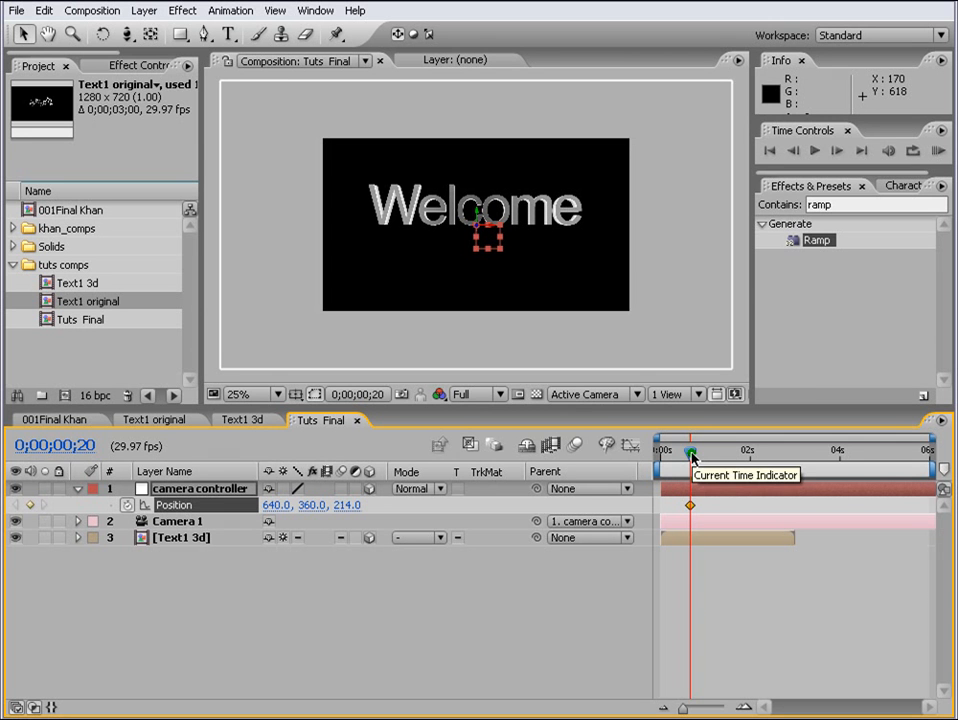
- Keyframe the camera controller's position at 0;00;00;00 with the values -784, 360, -350
left_click_drag(691, 456, 631, 453)
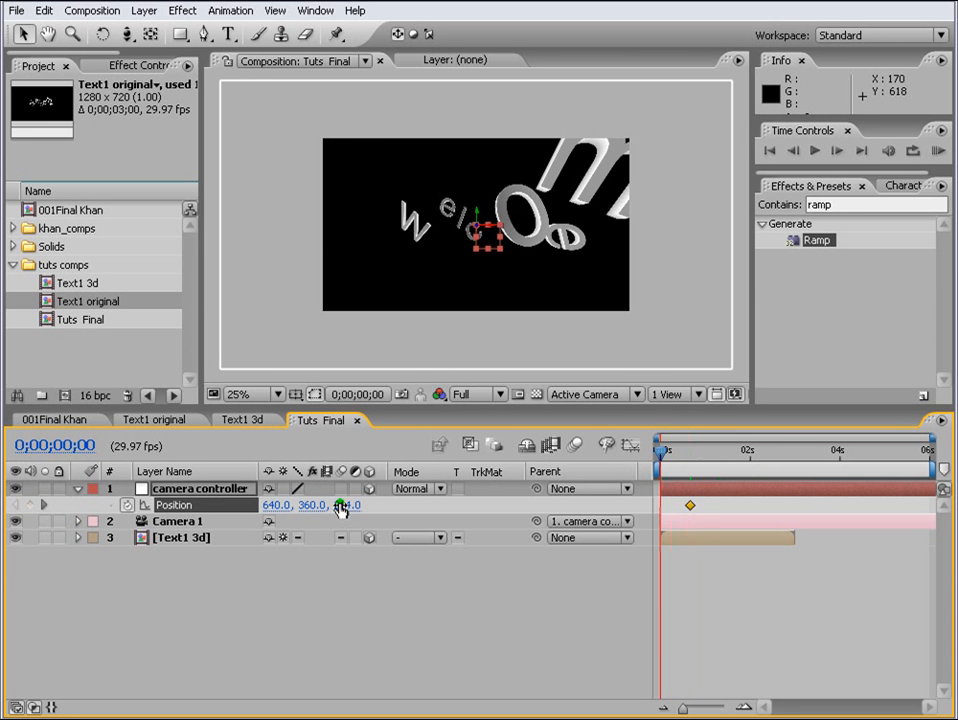
left_click_drag(345, 505, 534, 509)
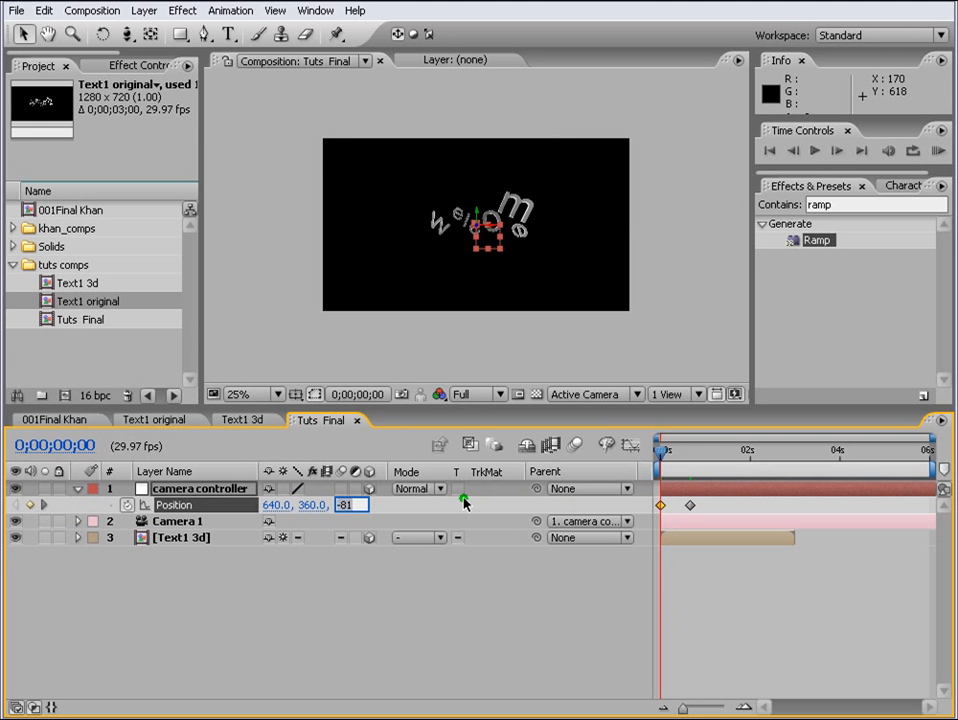
type("0")
key("Return")
left_click_drag(272, 509, 192, 505)
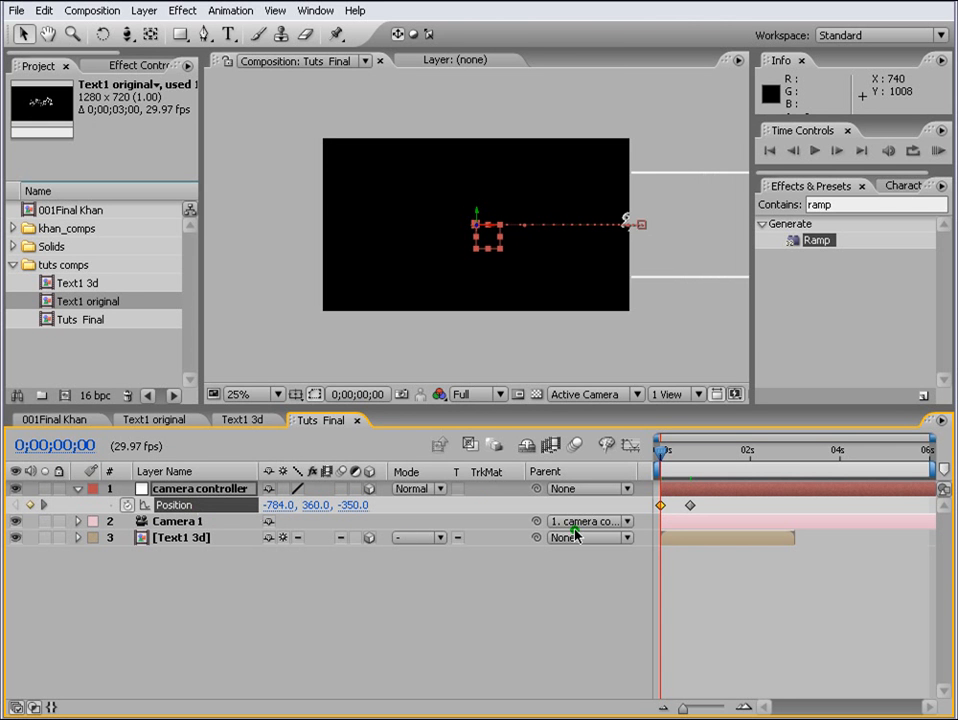
- Keyframe the camera controller's position at 0;00;00;28, matching the third keyframes in Text1 original, with a Z value of 238
left_click(710, 450)
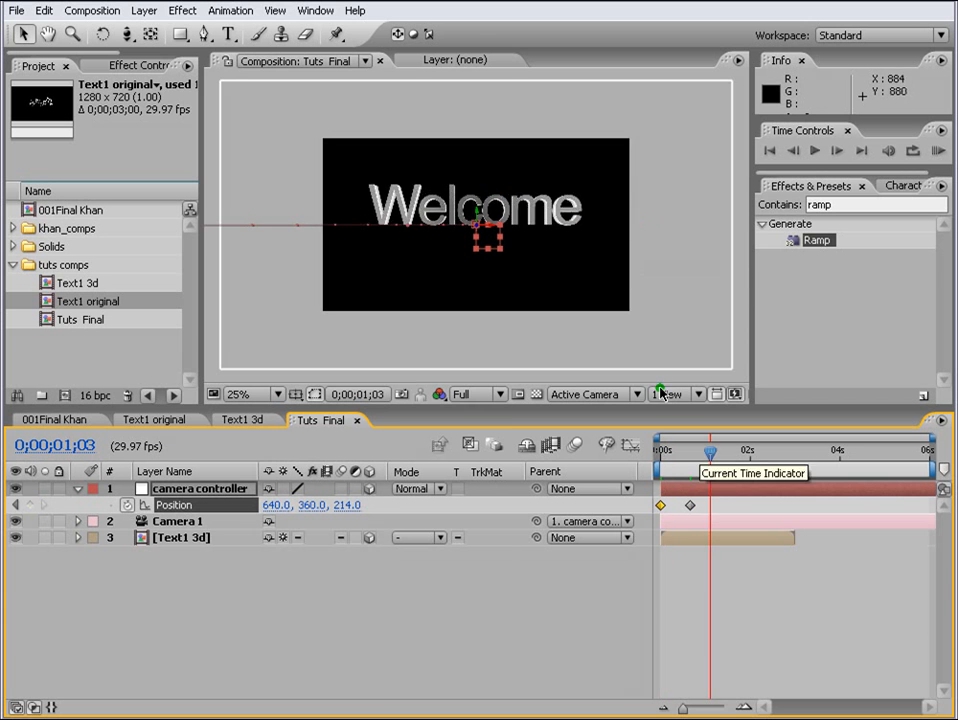
left_click(76, 305)
double_click(76, 305)
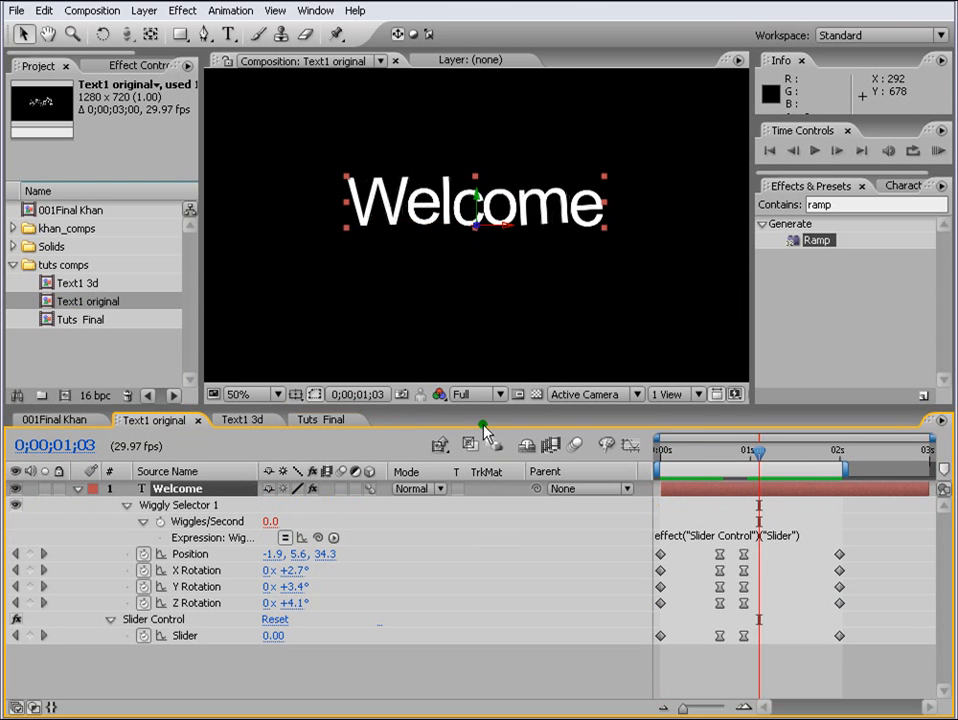
left_click_drag(758, 453, 743, 451)
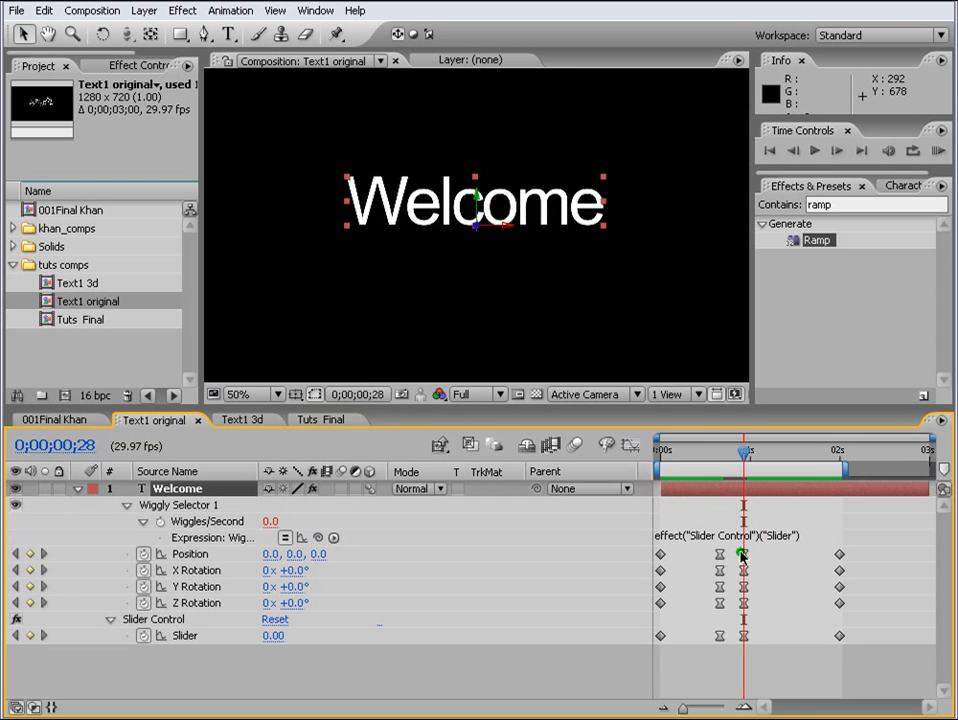
left_click(318, 420)
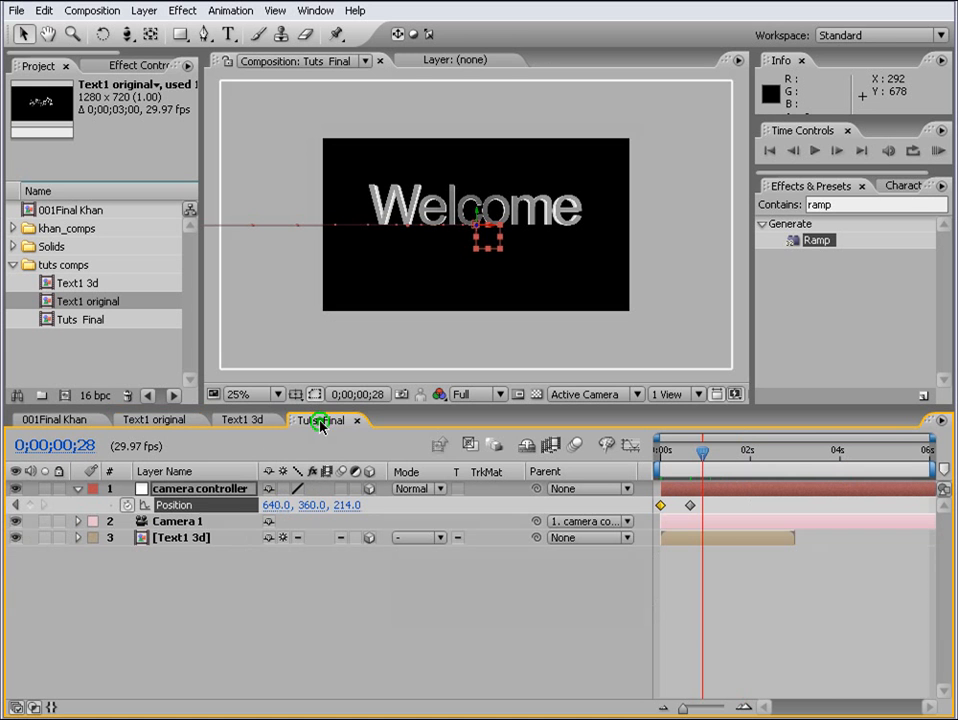
left_click(32, 505)
left_click_drag(680, 706, 716, 707)
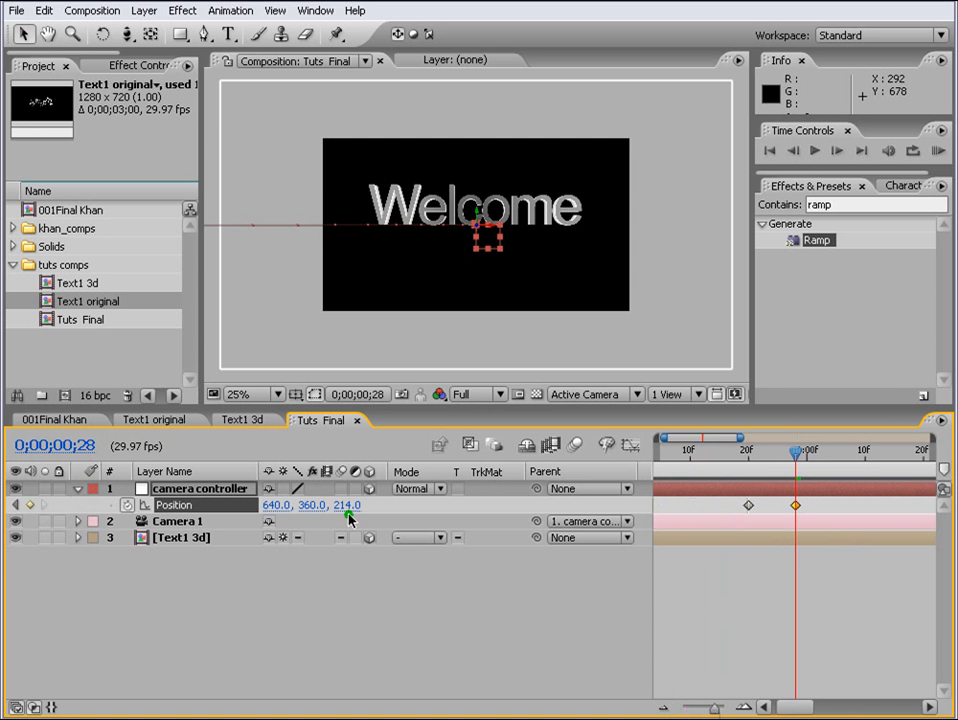
mouse_move(353, 506)
left_mouse_down()
mouse_move(342, 505)
mouse_move(366, 507)
left_mouse_up()
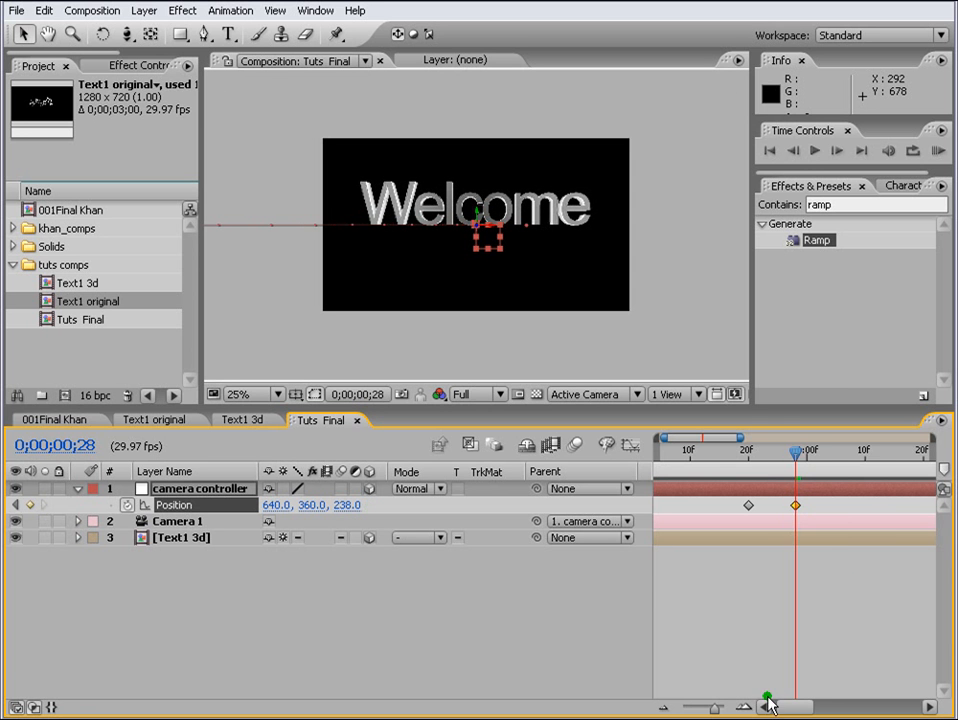
- Keyframe the camera controller's position at 0;00;02;00, matching the last keyframes in Text1 original, with a Z value of 845
left_click_drag(715, 706, 706, 706)
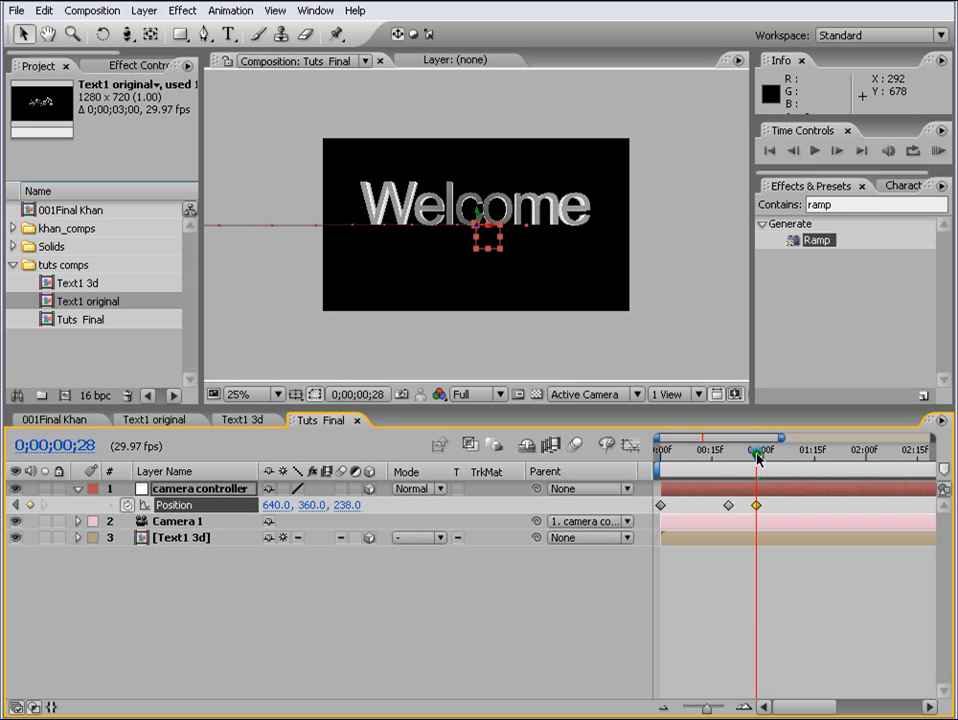
left_click_drag(757, 455, 820, 456)
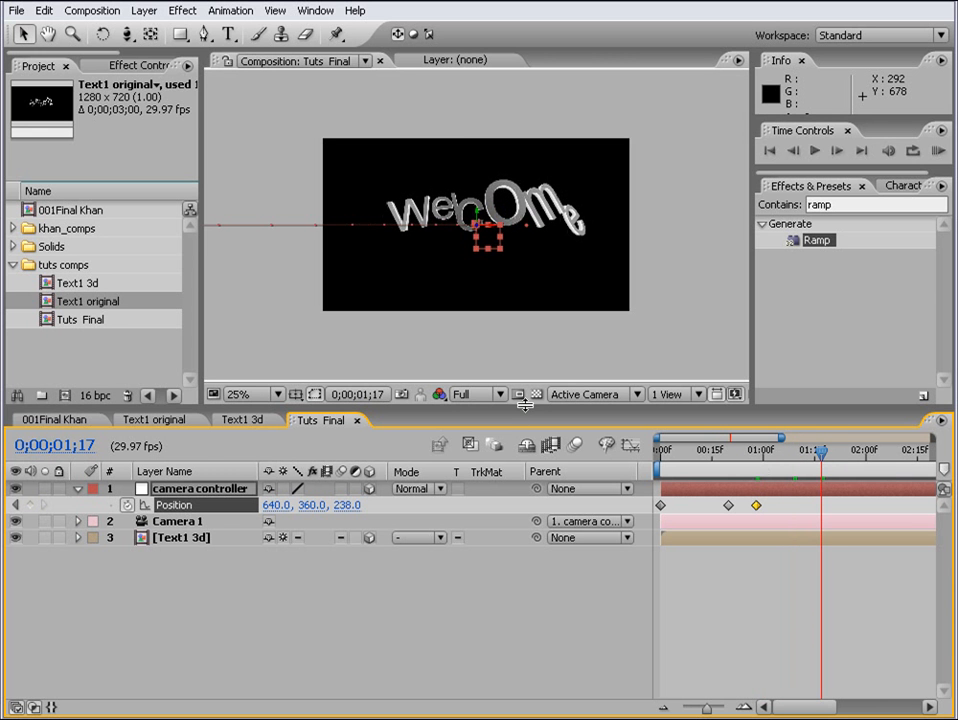
double_click(77, 301)
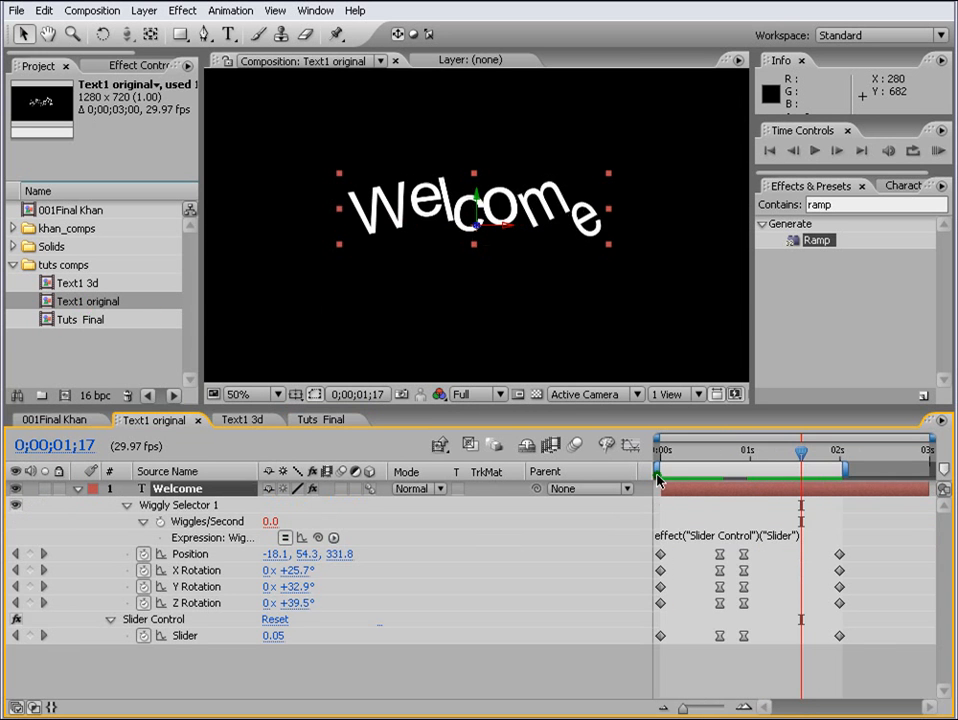
left_click_drag(801, 453, 838, 457)
left_click(830, 553)
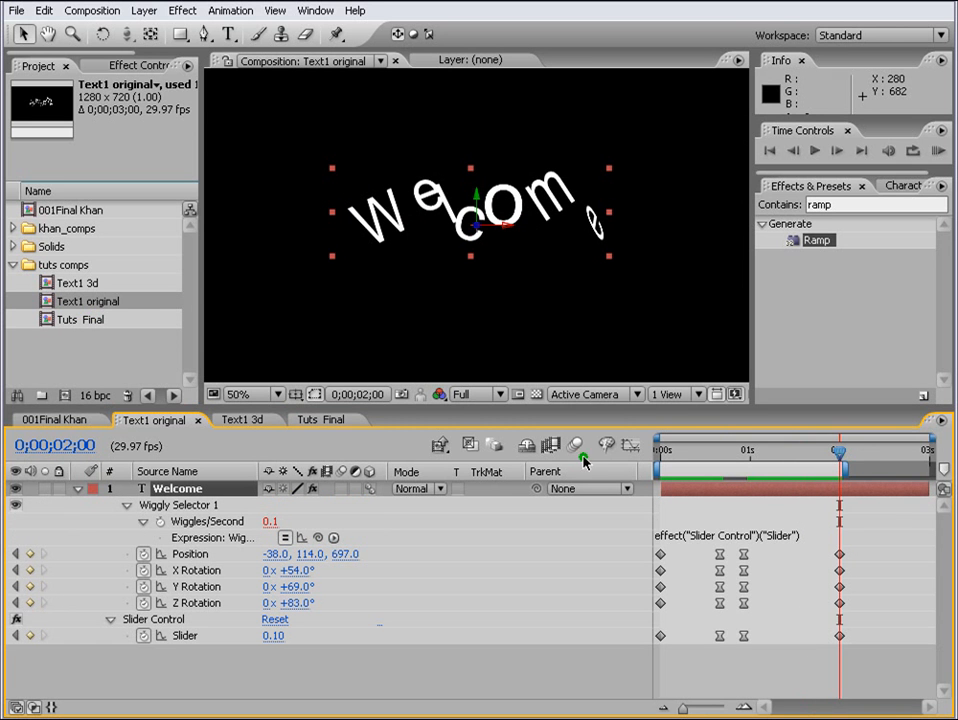
left_click(330, 420)
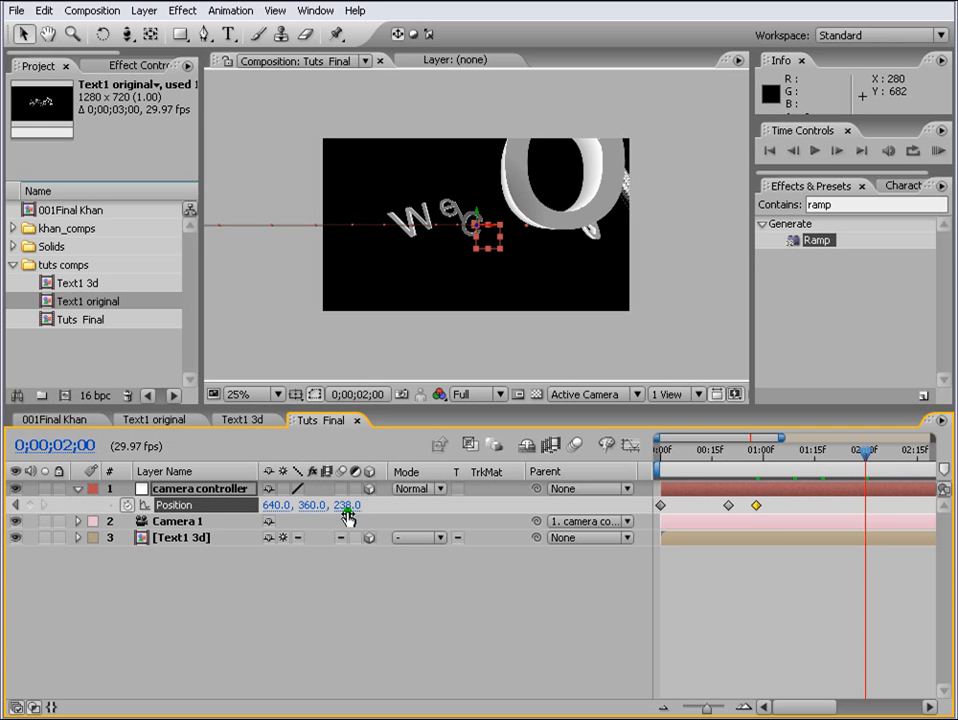
left_click_drag(343, 508, 316, 567)
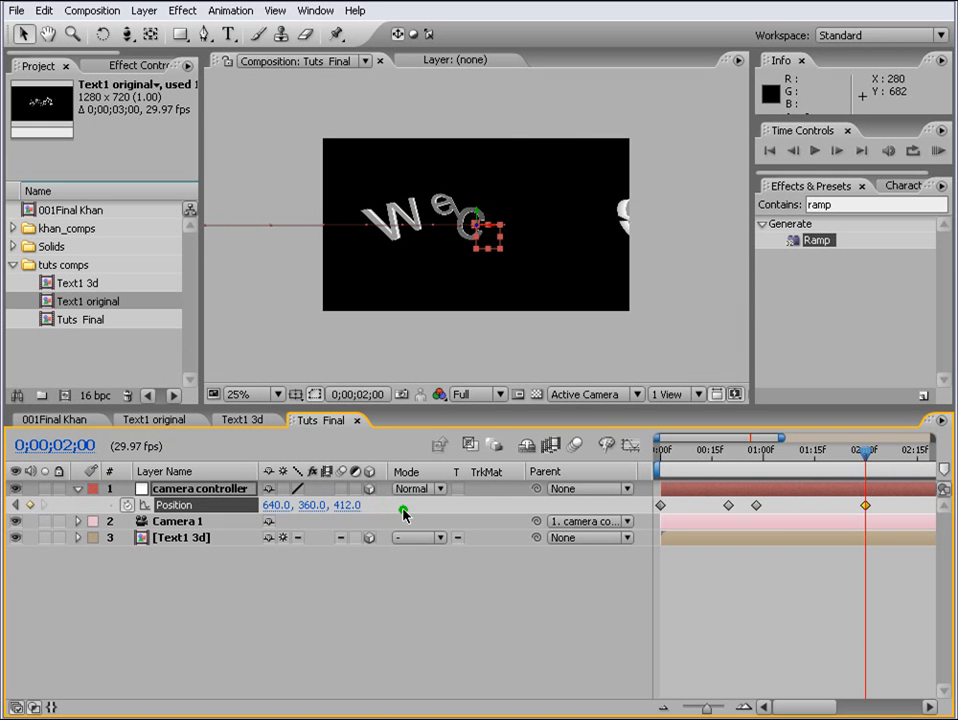
left_click_drag(380, 517, 717, 499)
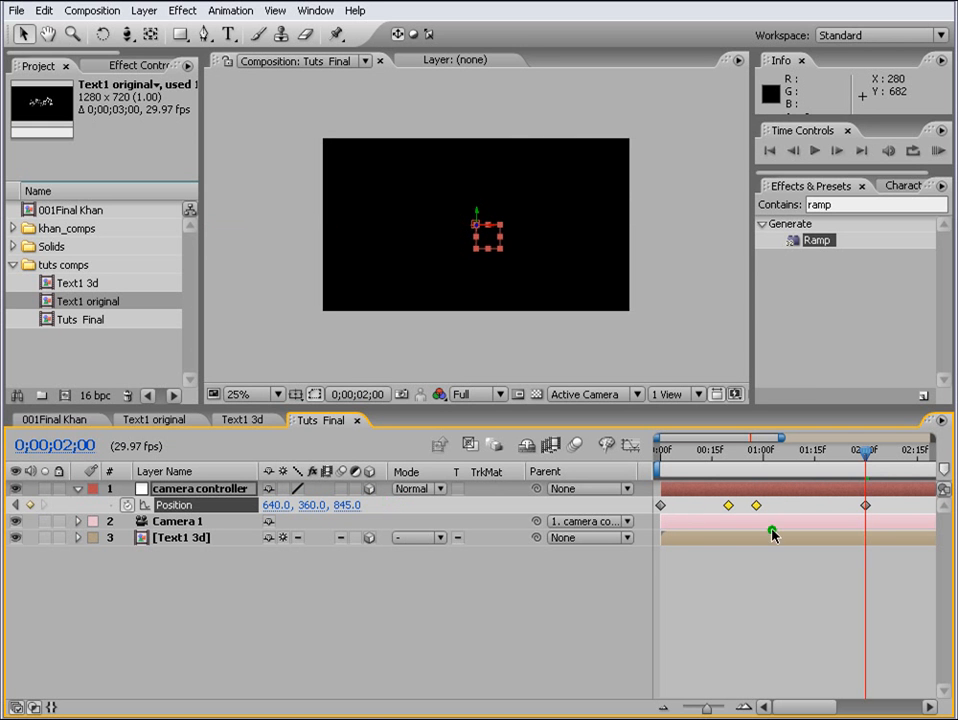
- Apply Easy Ease to the camera controller's two middle position keyframes and preview the animation up to 0;00;02;00
right_click(772, 509)
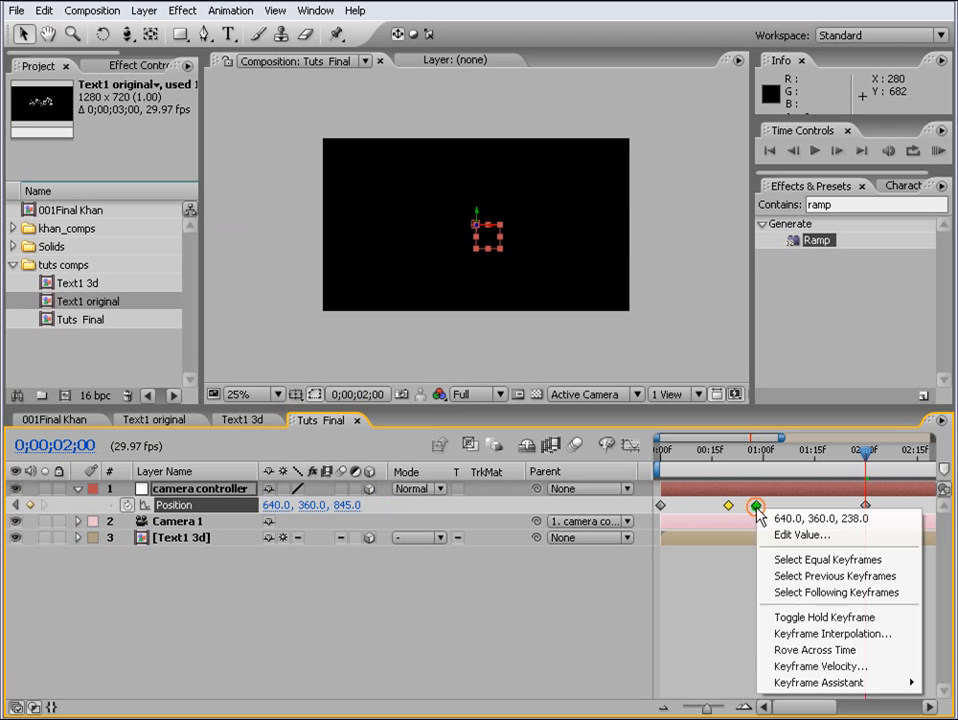
left_click(806, 684)
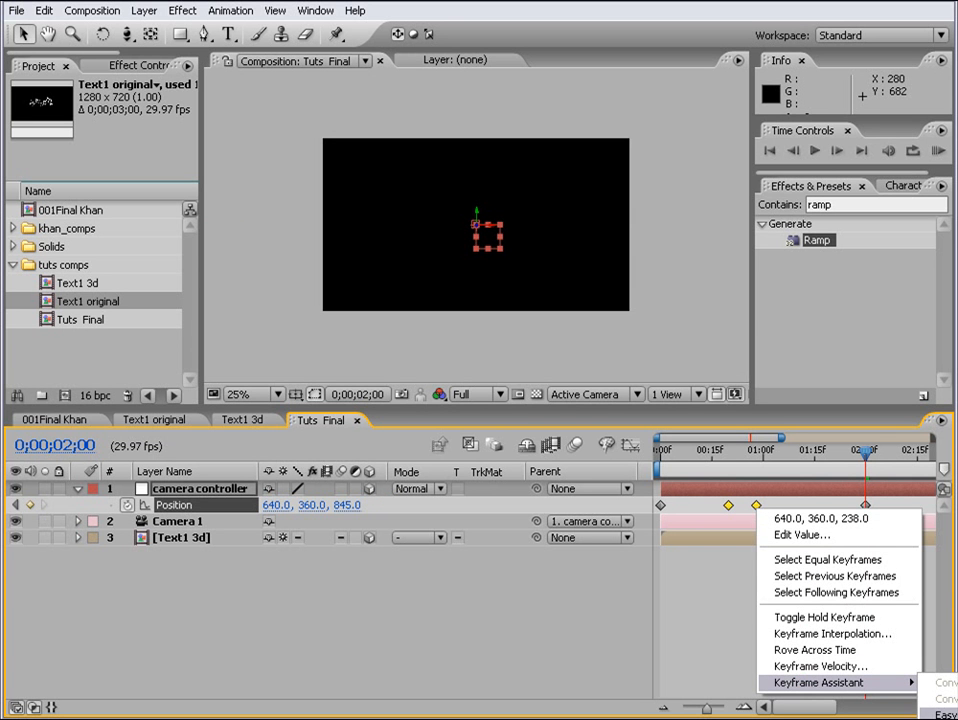
left_click(944, 714)
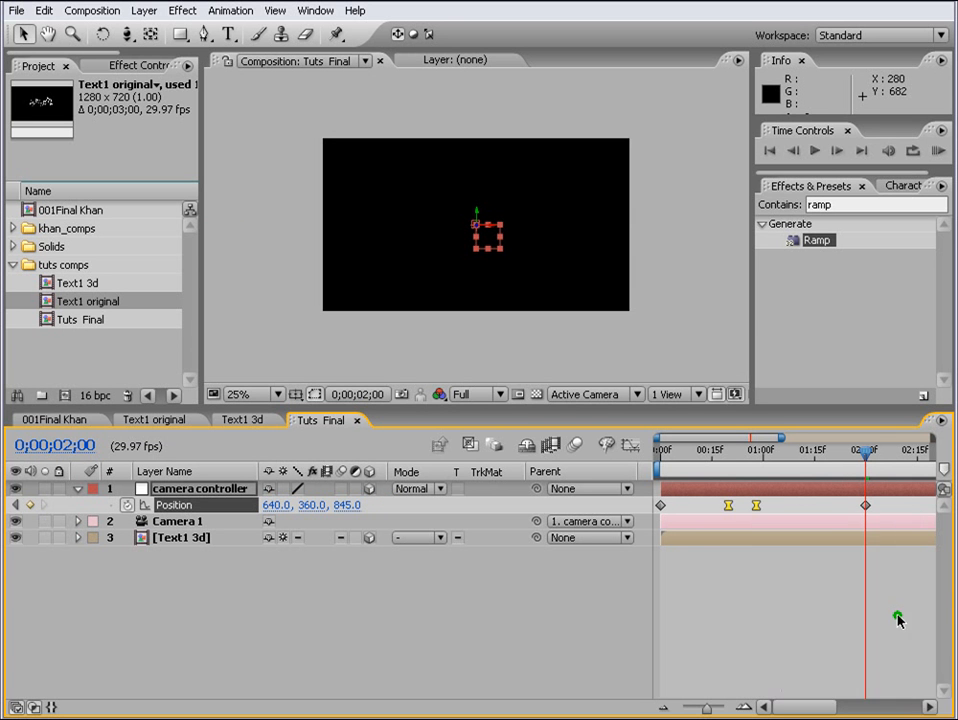
left_click(938, 150)
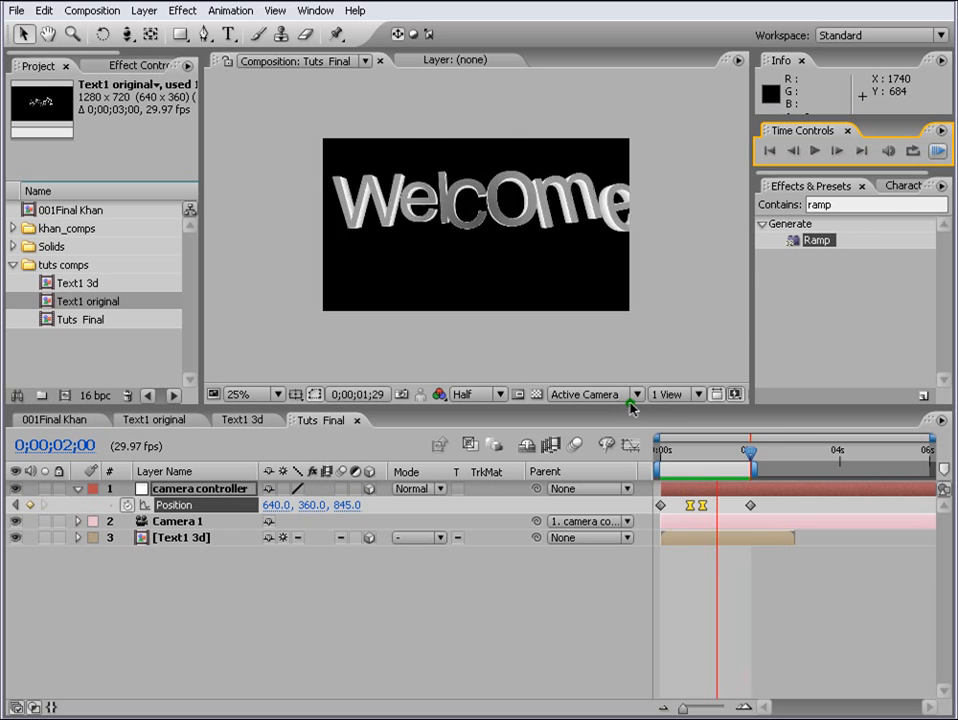
key("space")
- Set the spatial interpolation of all the camera controller's position keyframes to Linear
left_click_drag(773, 505, 660, 506)
right_click(660, 507)
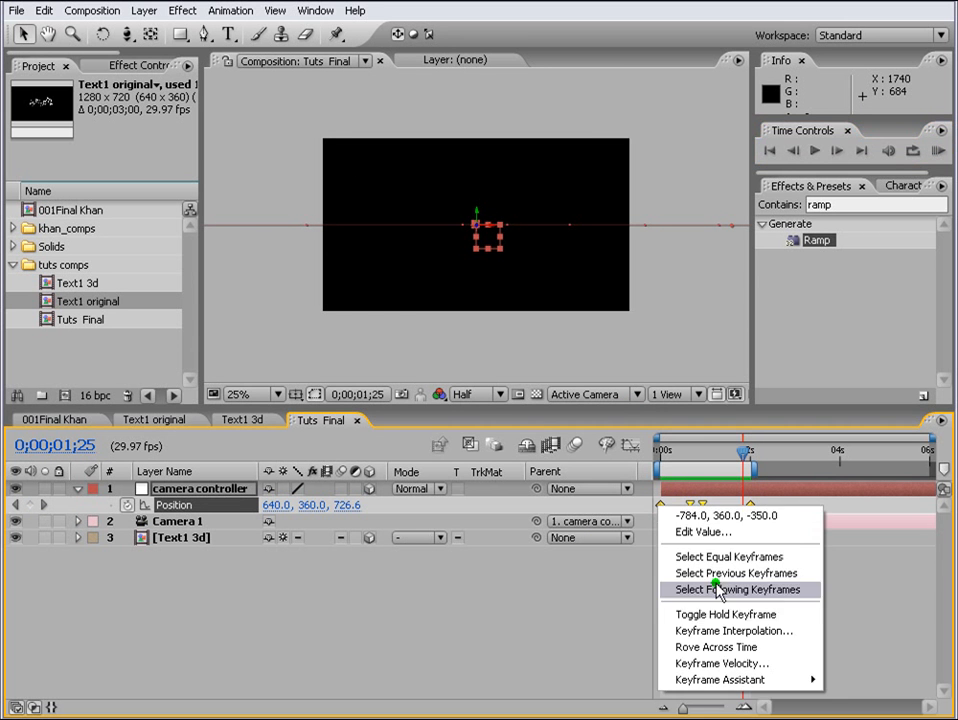
left_click(717, 631)
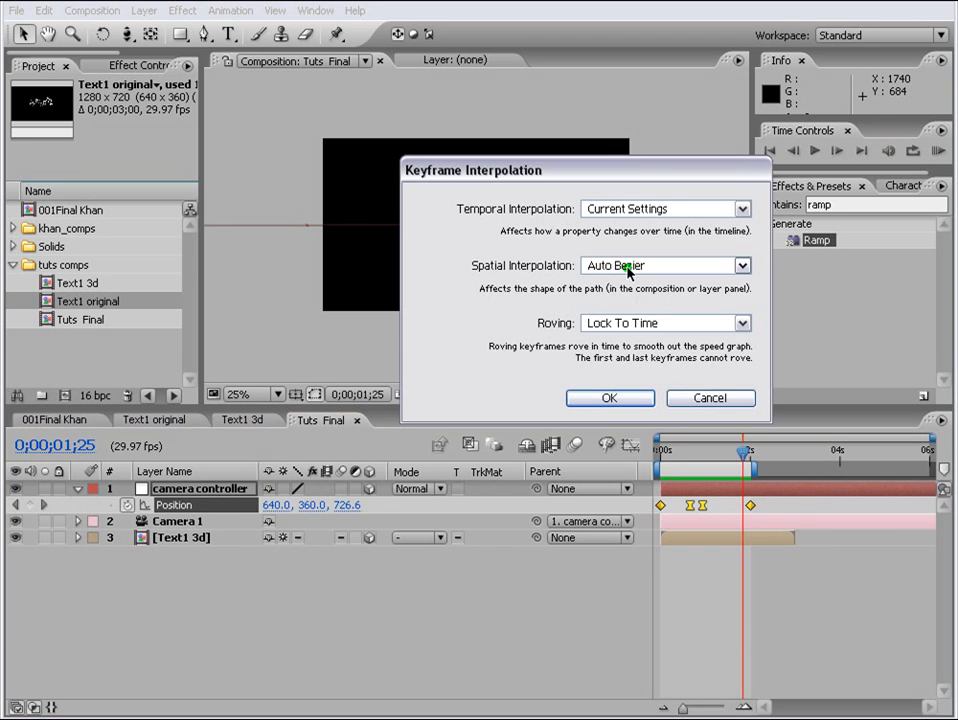
left_click(743, 266)
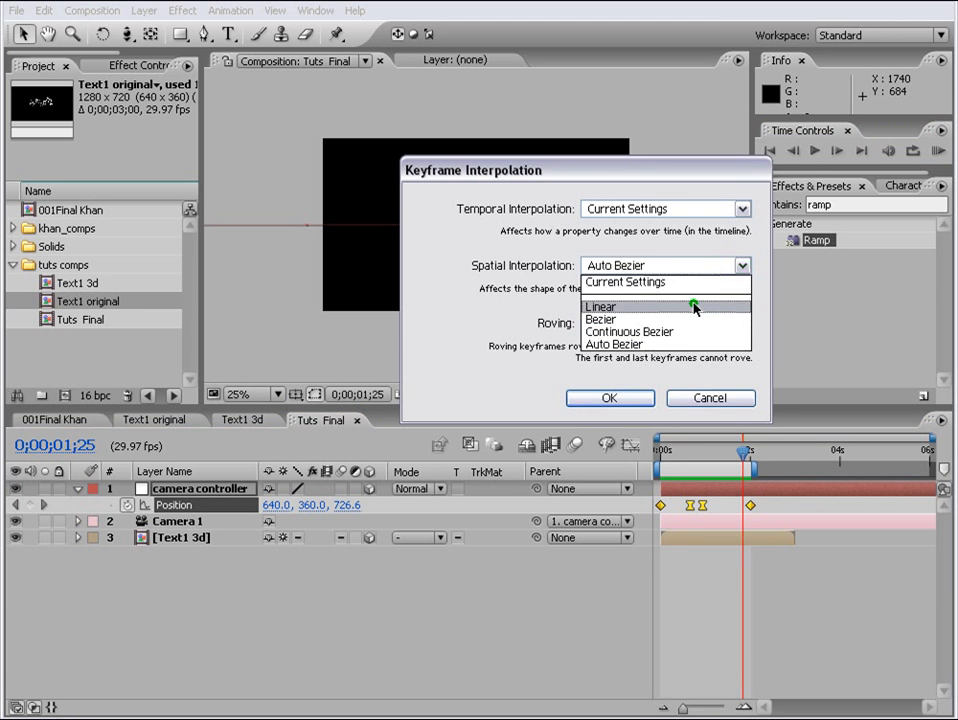
left_click(689, 309)
left_click(609, 398)
- Convert the camera controller's third position keyframe at 0;00;00;28 to linear and preview the animation
left_click(706, 451)
left_click(704, 506)
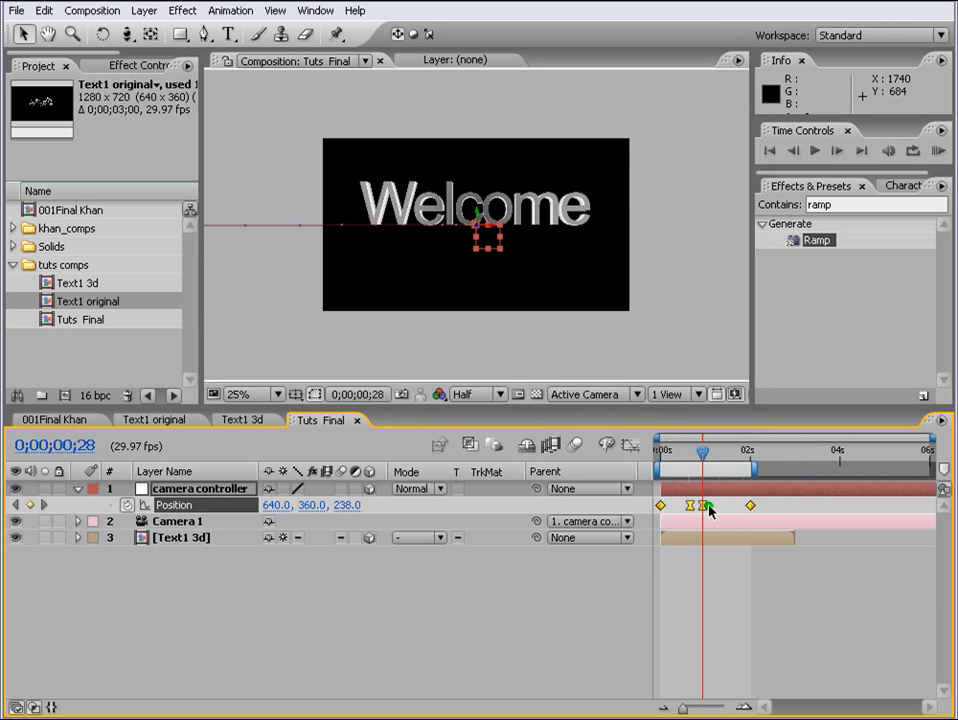
left_click(758, 520)
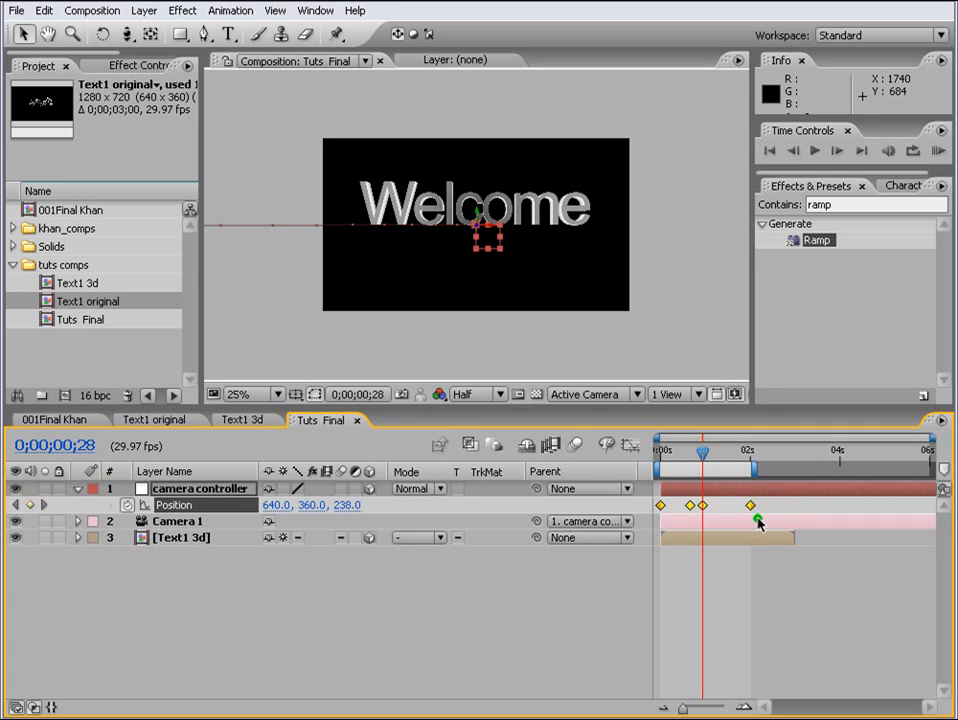
left_click(705, 507)
left_click(937, 151)
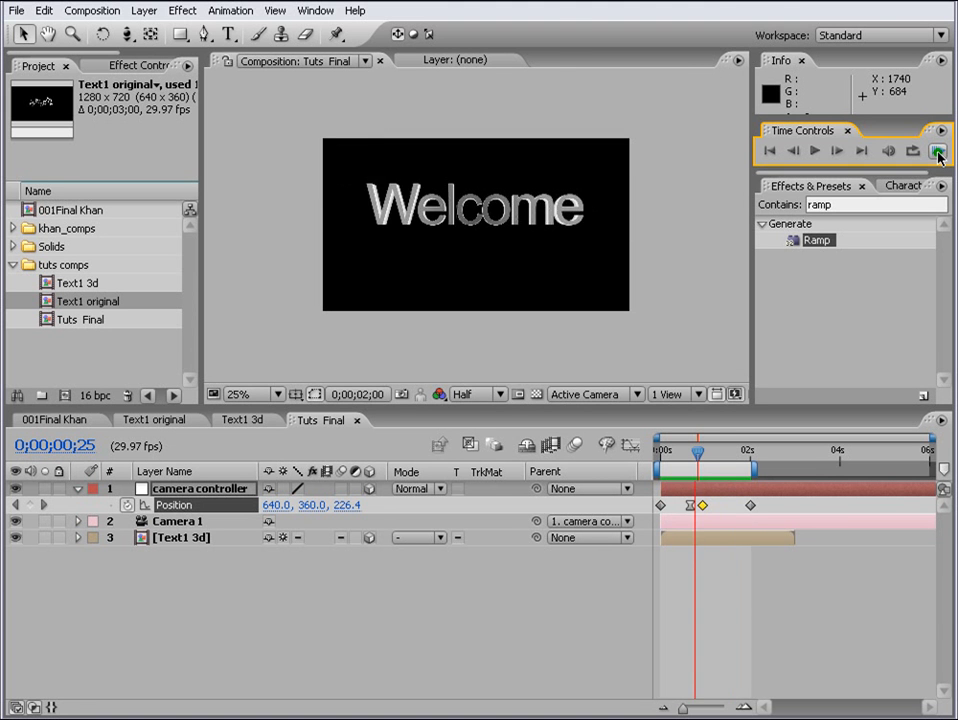
- Trim the end of the Text1 3d layer to 0;00;02;00
left_click(733, 453)
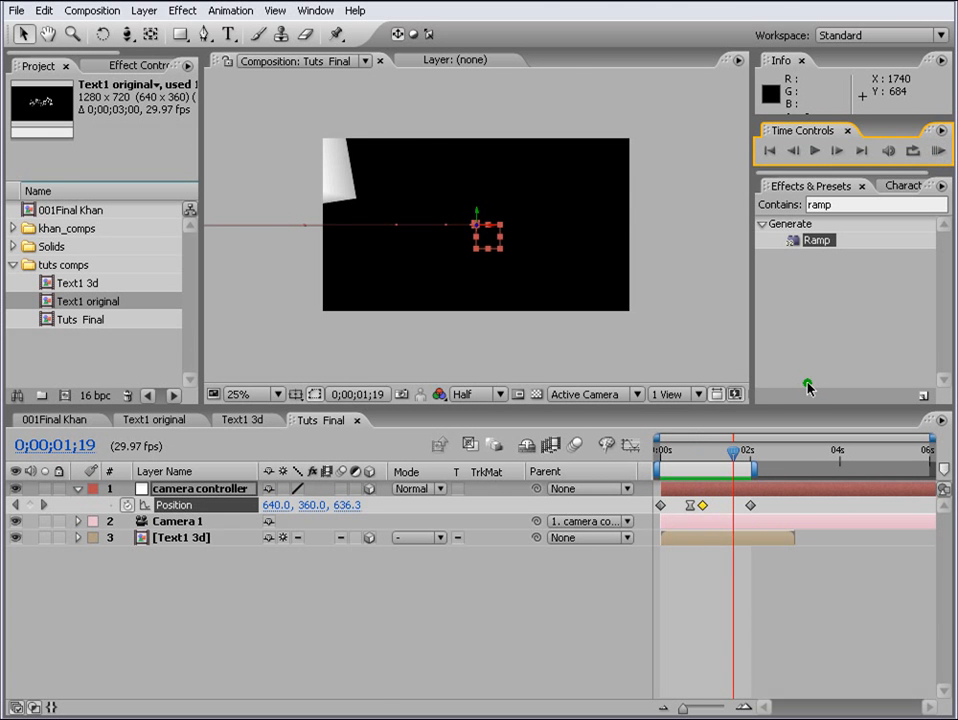
left_click_drag(738, 452, 750, 455)
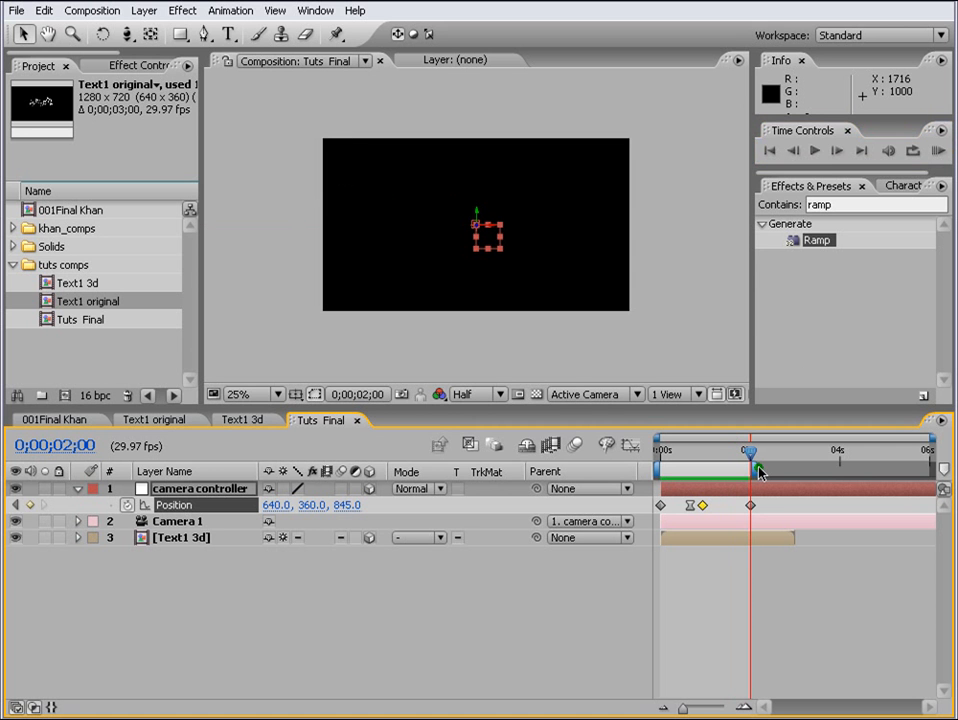
left_click_drag(796, 536, 750, 537)
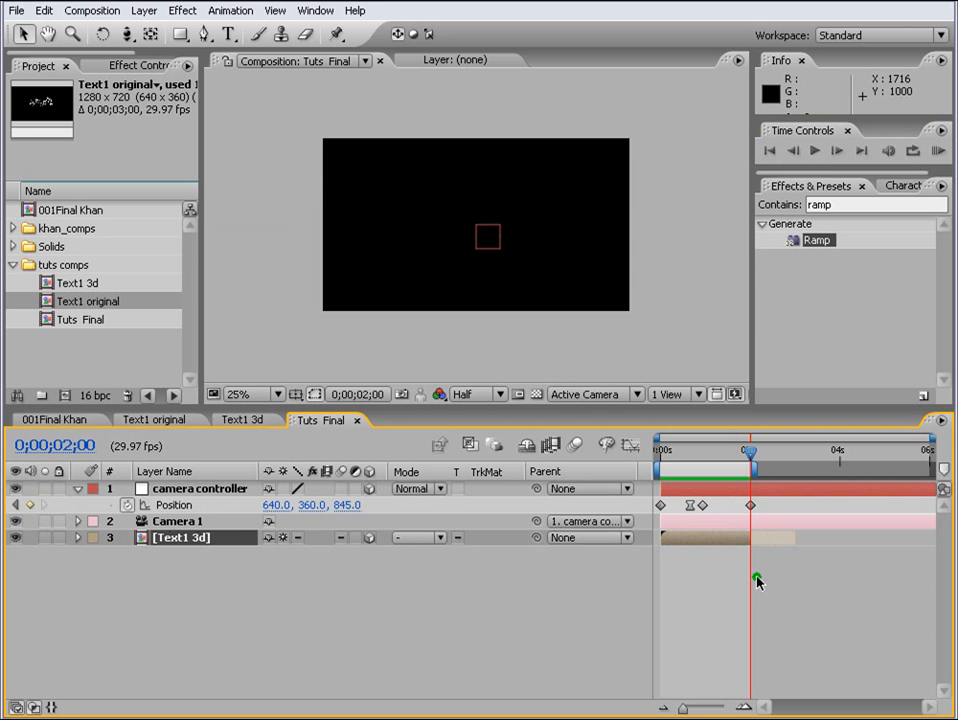
- Duplicate the Text1 3d layer and shift the copy so it starts at 0;00;02;00
left_click(172, 538)
key("ctrl+d")
left_click_drag(720, 538, 765, 539)
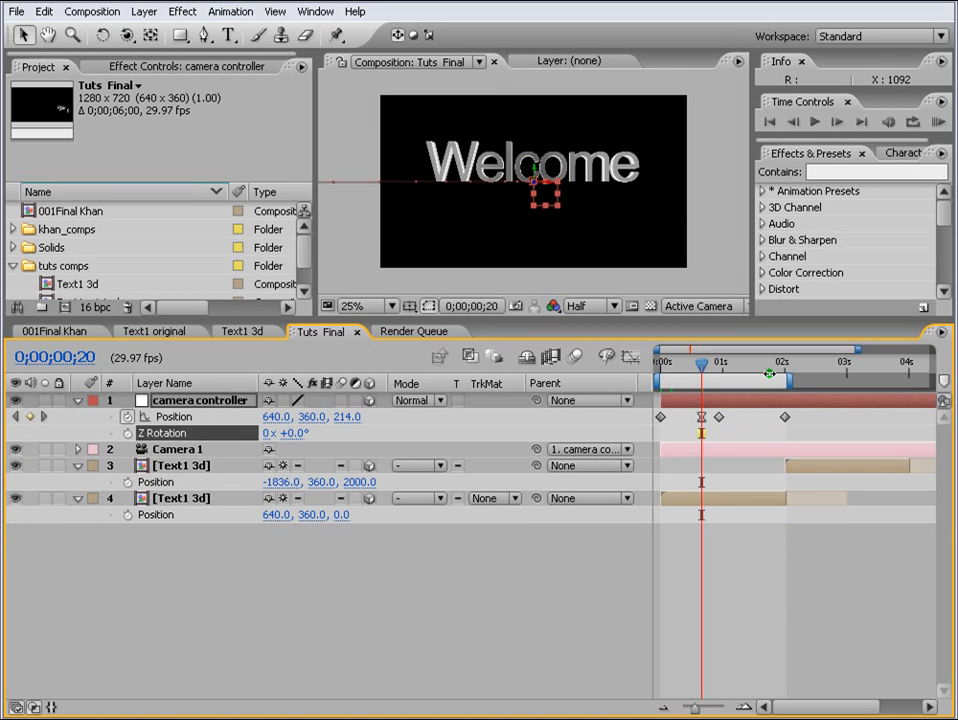
- Lower the first Text1 3d layer in the frame to a Y position of 400
left_click(701, 503)
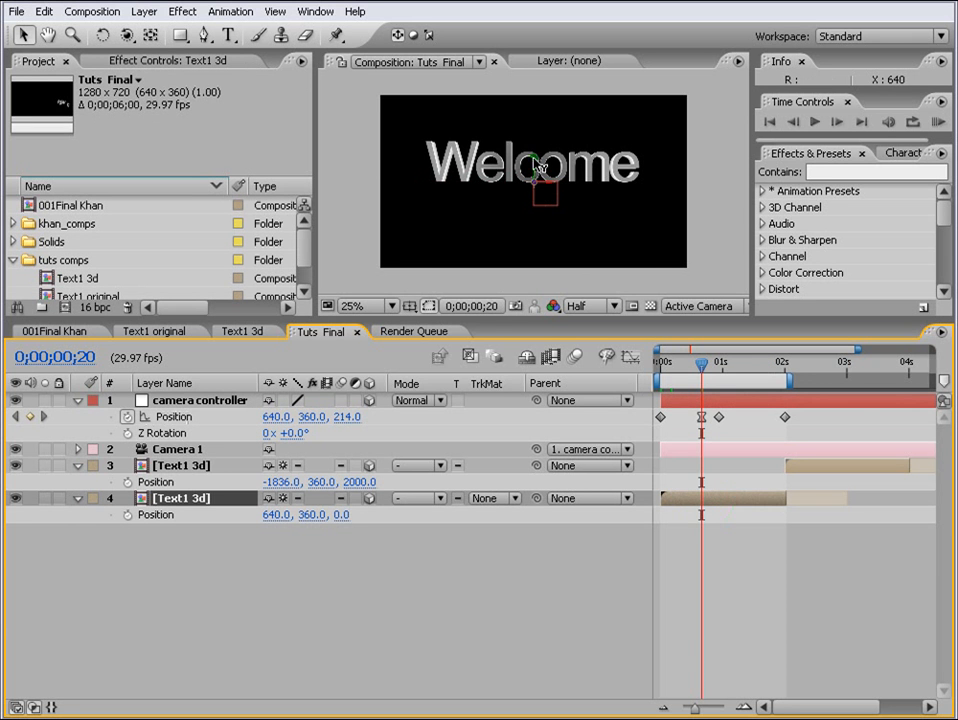
left_click_drag(537, 177, 545, 187)
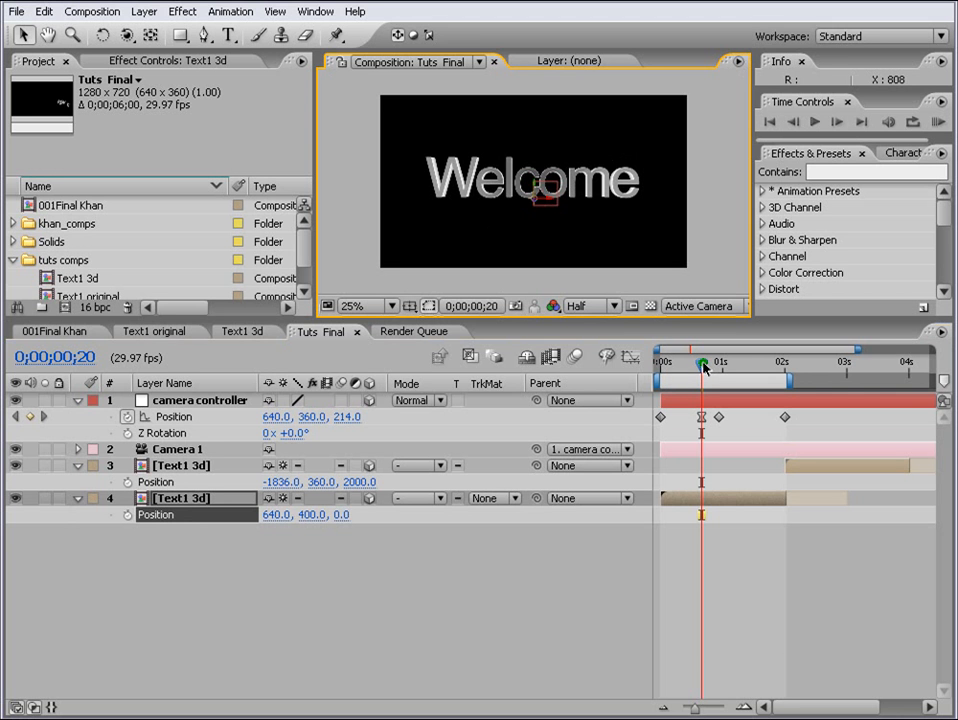
- Keyframe the camera controller's Z Rotation at 0° on 0;00;00;20 and at -25° on 0;00;00;00
left_click(165, 434)
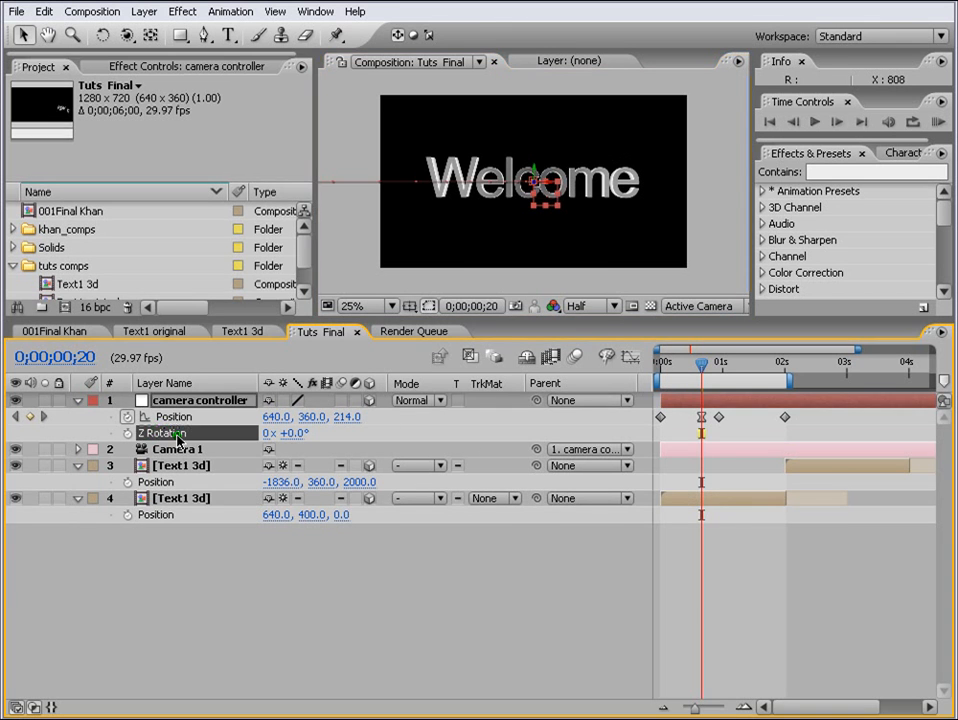
left_click(127, 434)
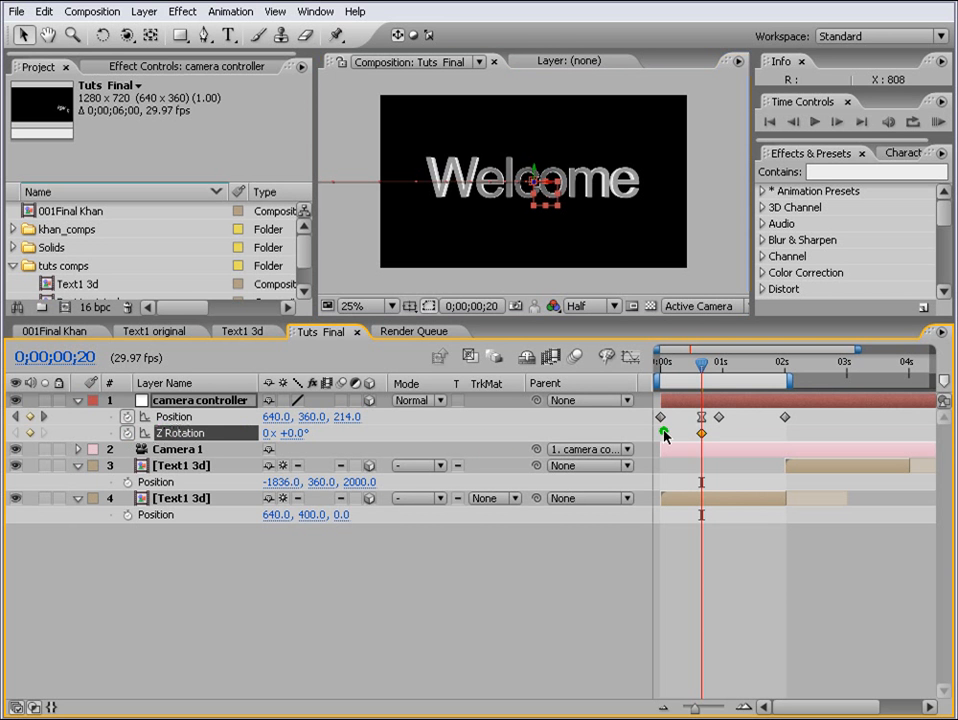
left_click_drag(703, 372, 616, 374)
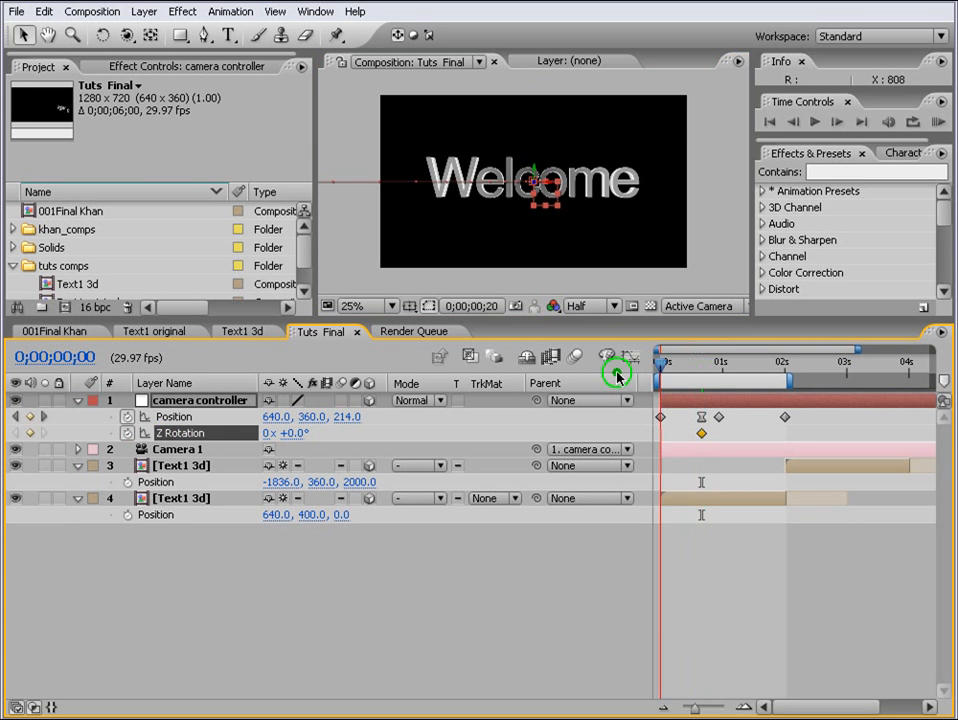
left_click(296, 432)
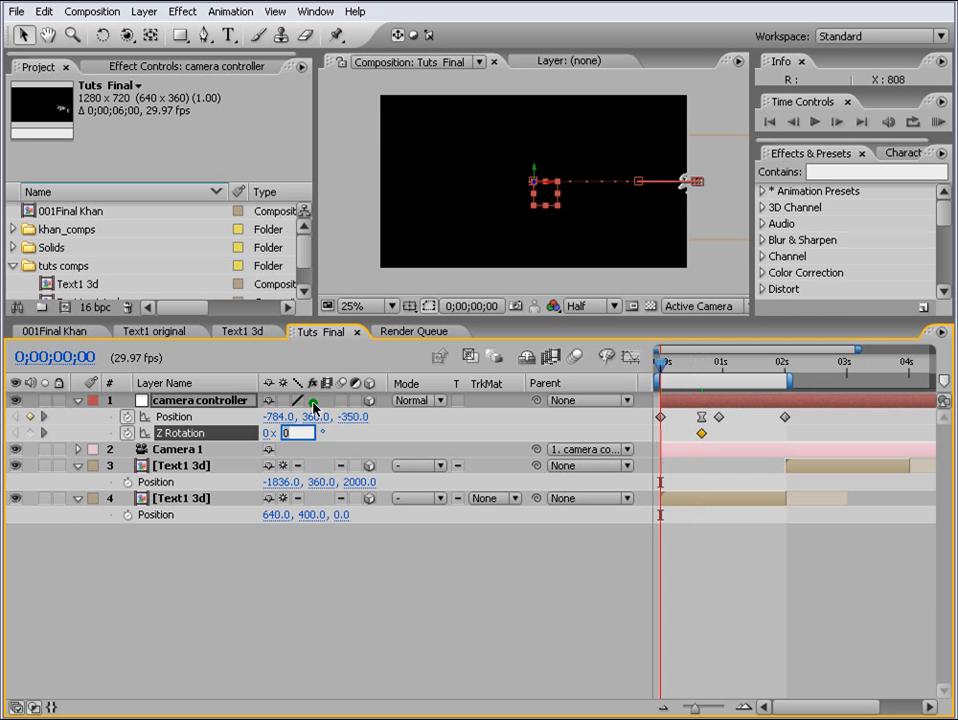
key("Return")
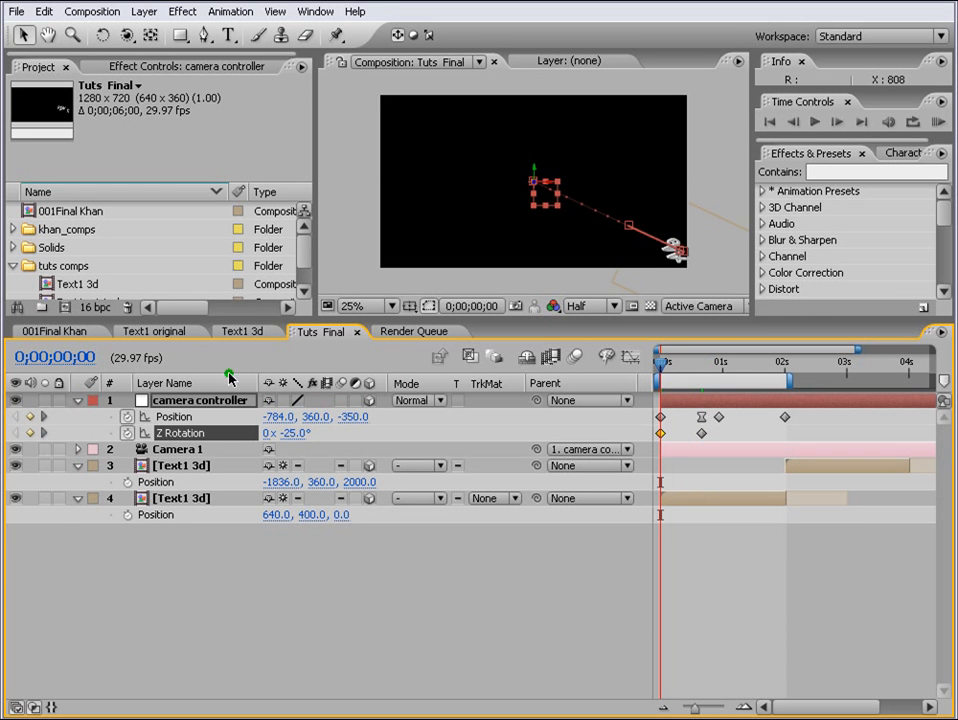
- Apply Easy Ease to the camera controller's second Z Rotation keyframe and preview the animation
right_click(700, 434)
mouse_move(778, 610)
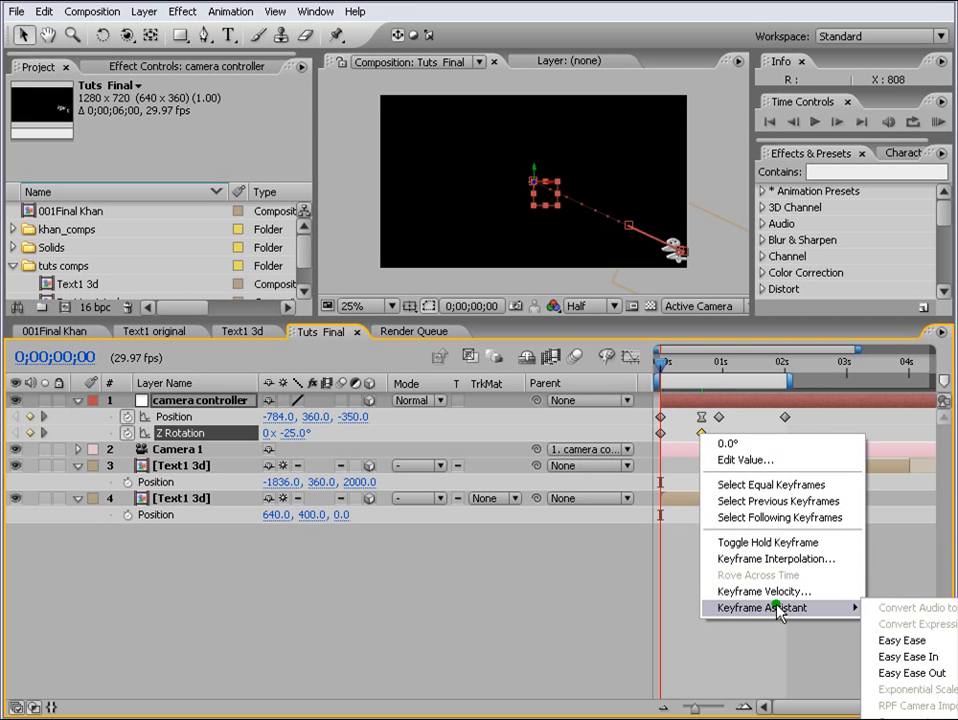
left_click(918, 641)
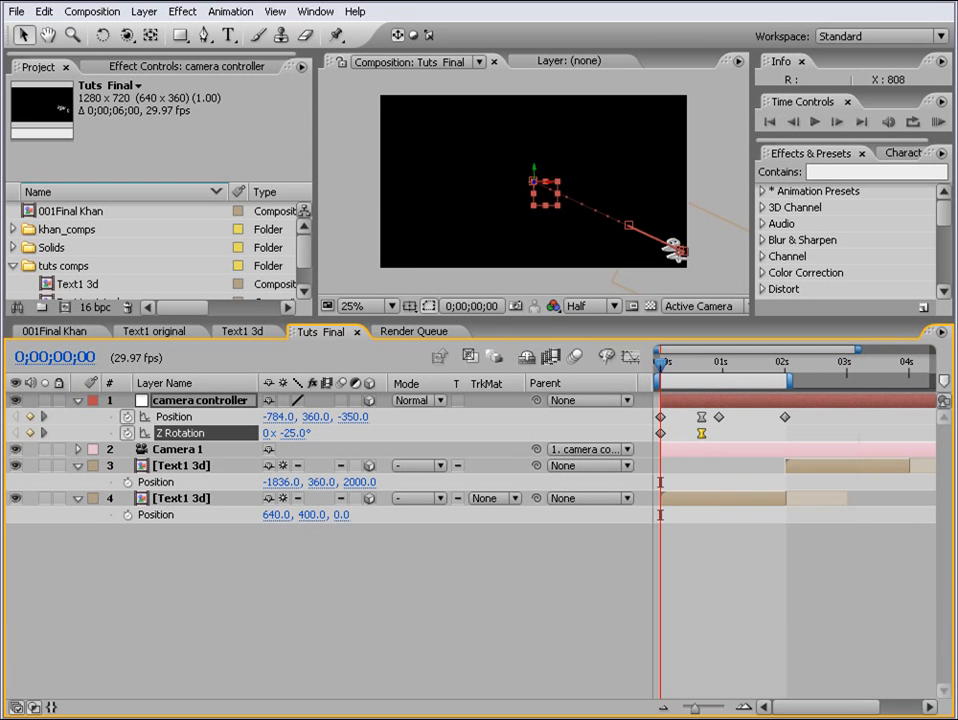
left_click(927, 112)
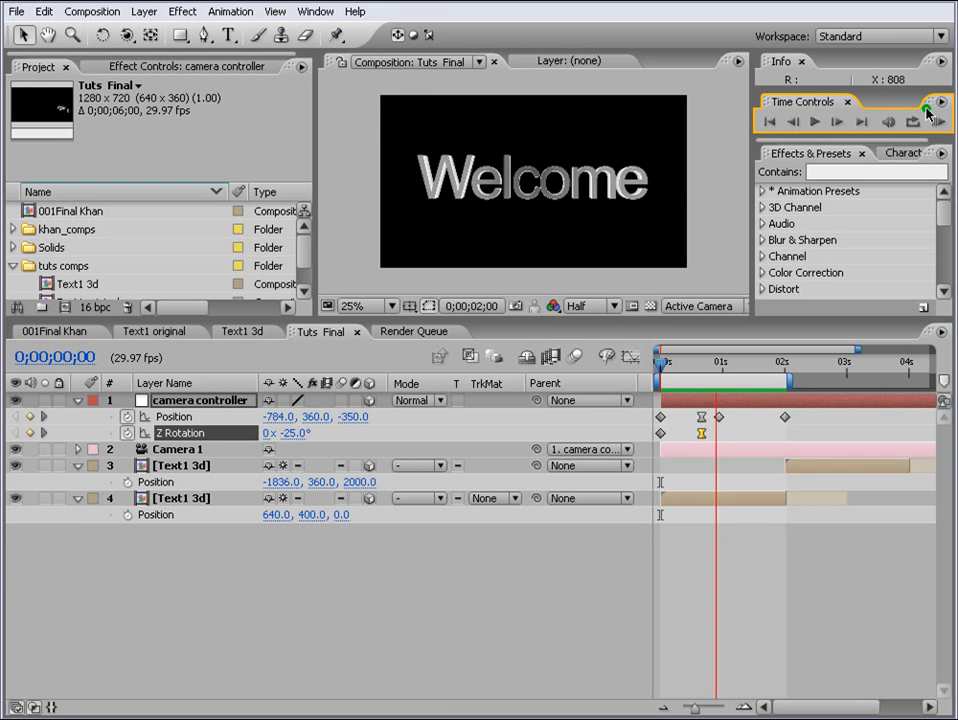
left_click(793, 427)
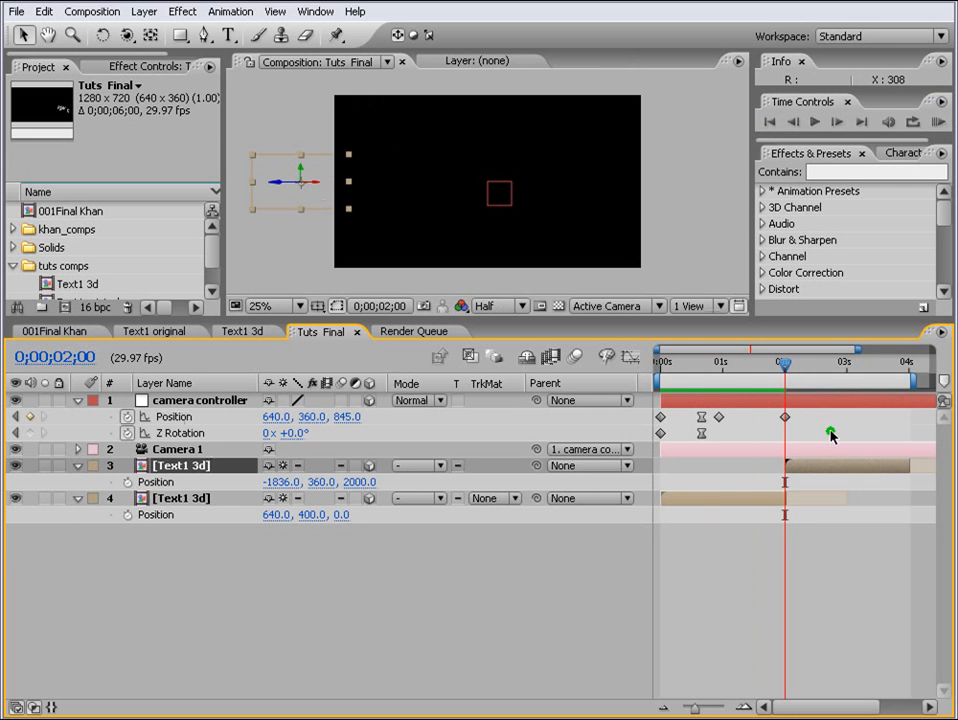
- Keyframe the camera controller's position at 0;00;02;20 with the values -1844, 360, 2196, framing the second Text1 3d layer
left_click_drag(786, 368, 826, 368)
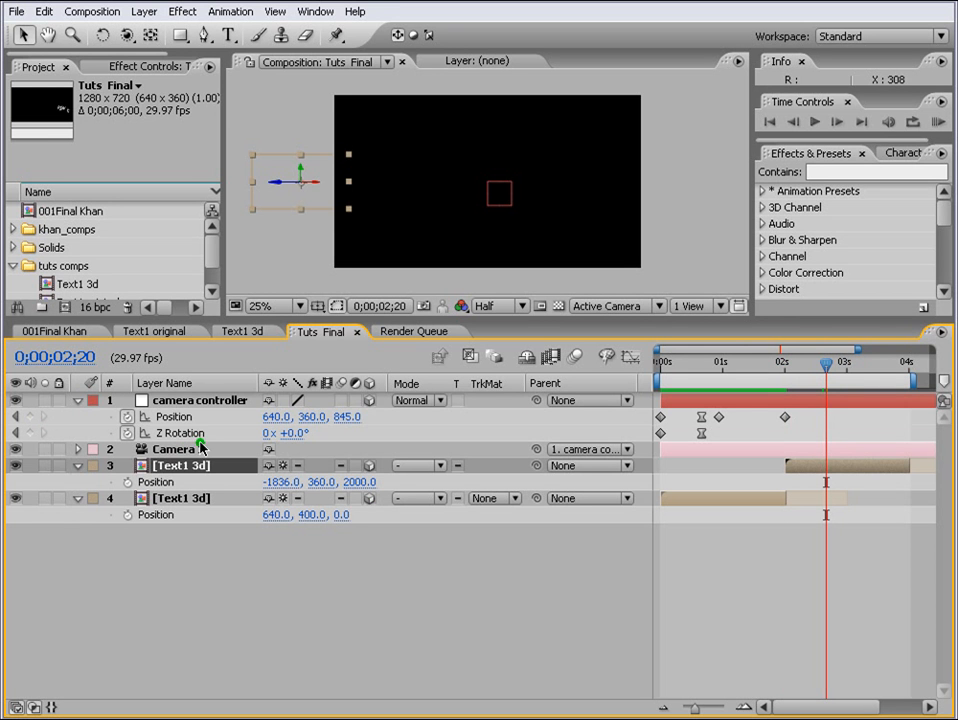
left_click_drag(340, 417, 517, 406)
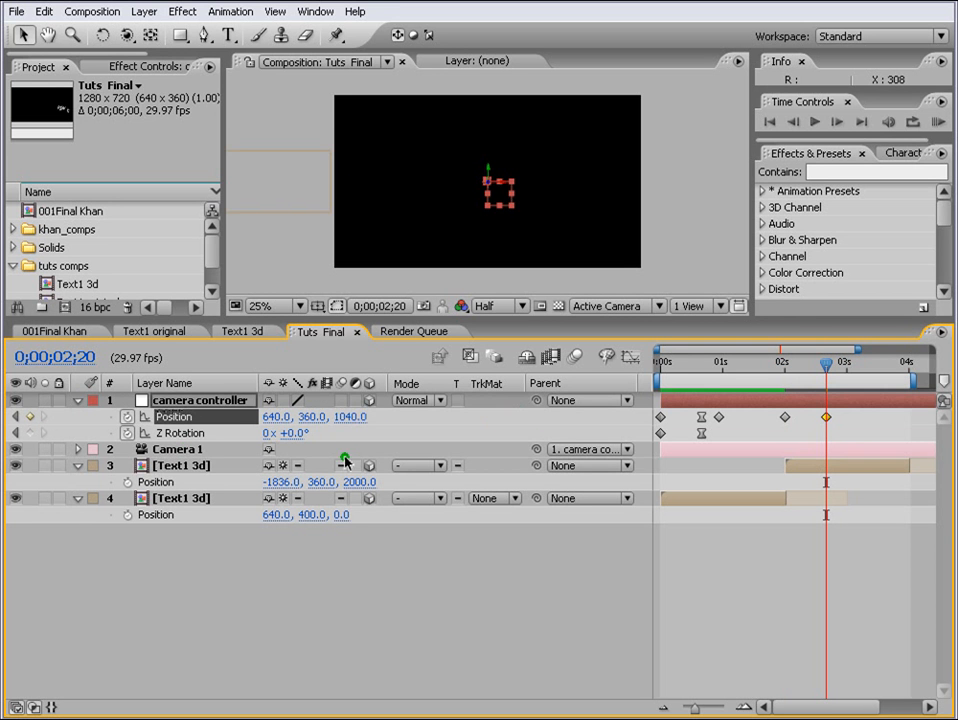
left_click_drag(275, 424, 374, 413)
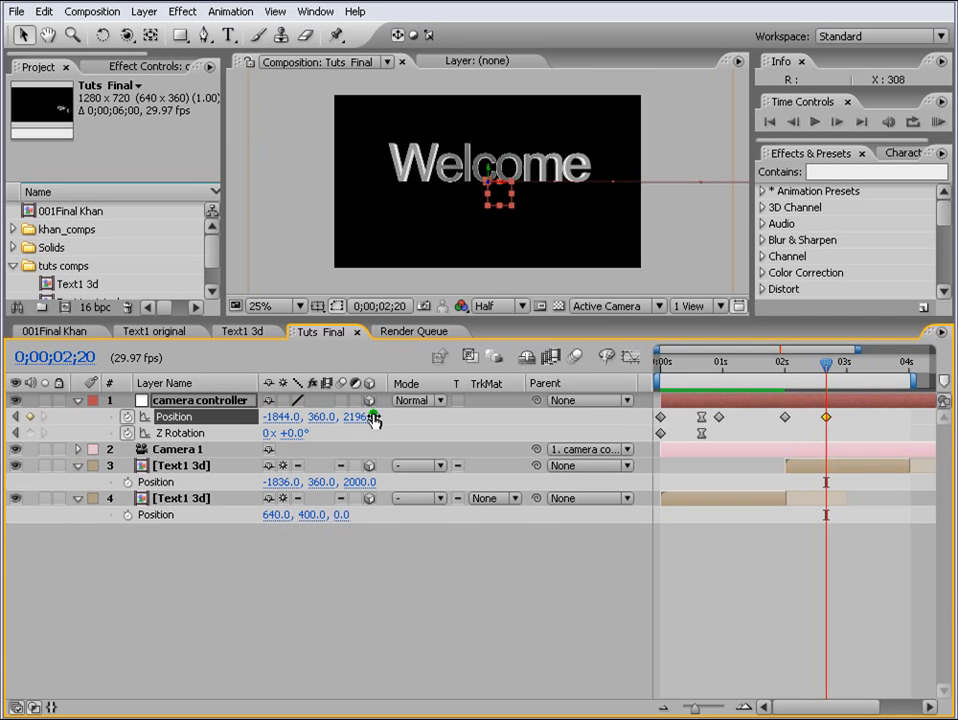
- Move the camera controller's last position keyframe earlier to 0;00;02;16
left_click(793, 122)
left_click(793, 122)
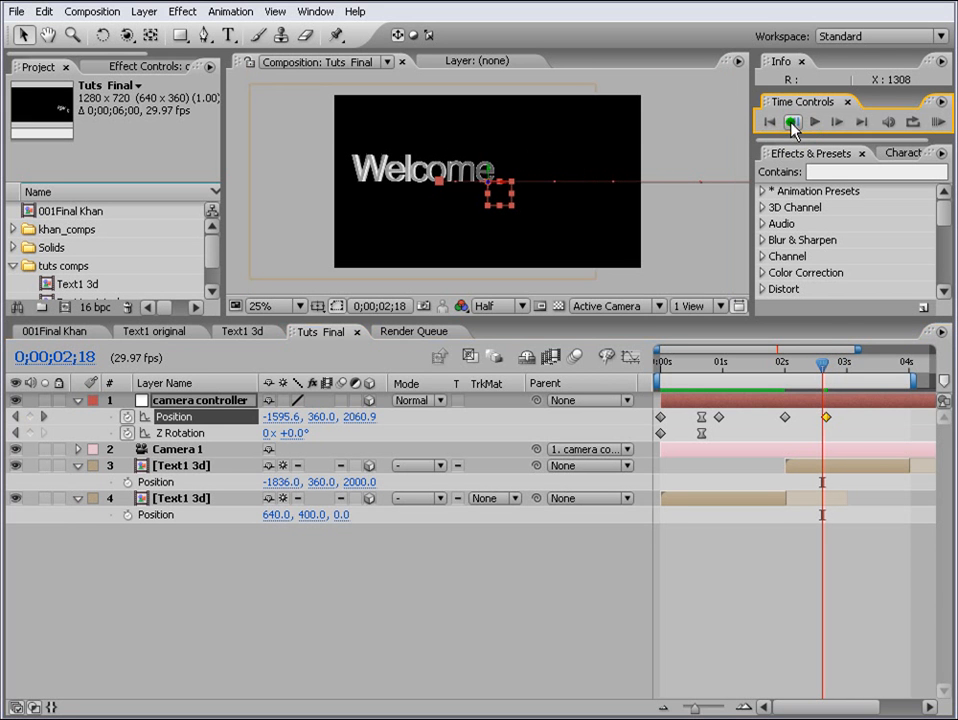
left_click(792, 124)
left_click(792, 124)
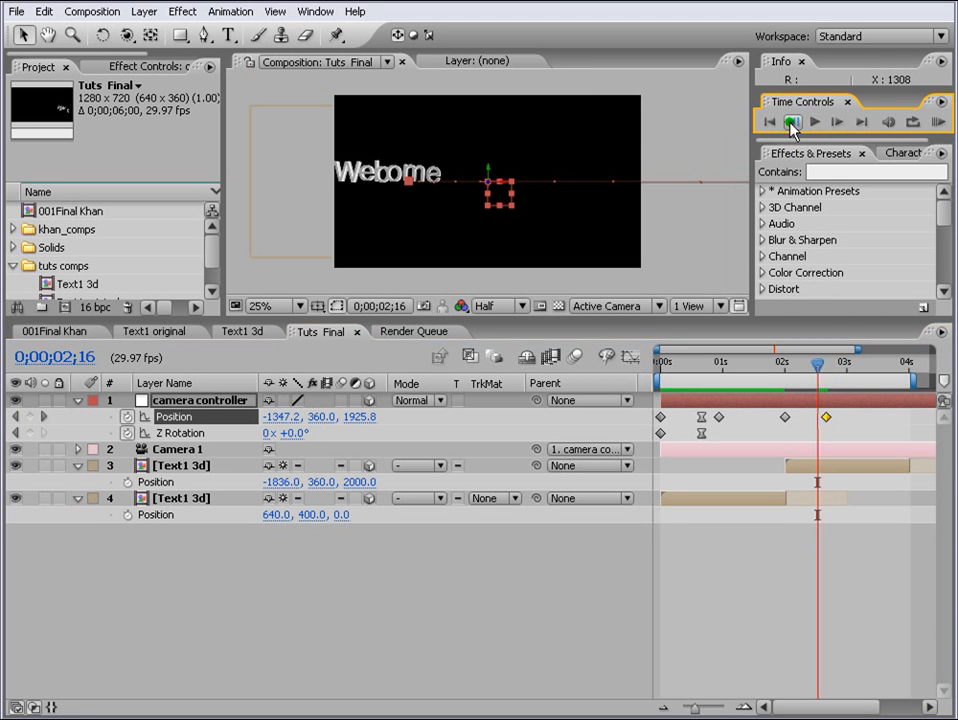
left_click_drag(828, 419, 826, 421)
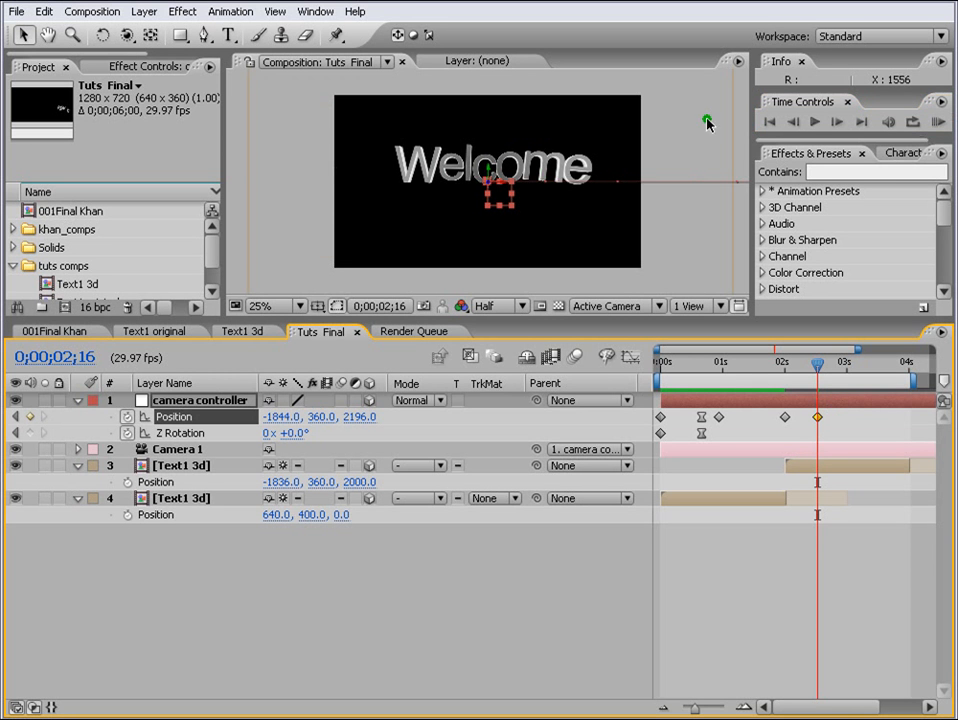
- Move the camera controller's last position keyframe to 0;00;02;19
left_click(837, 121)
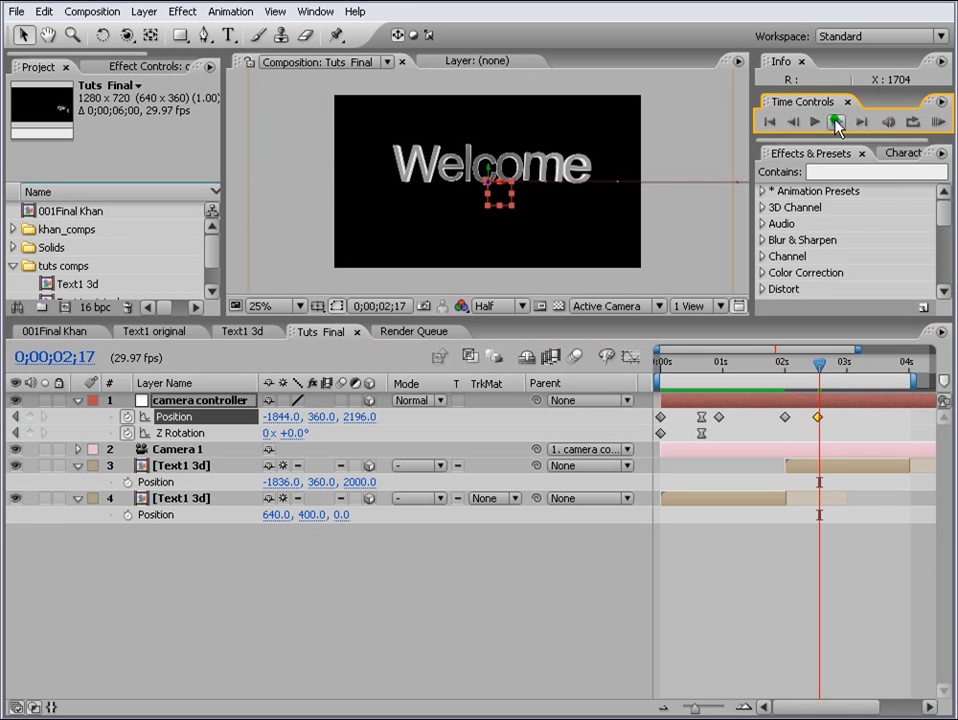
left_click(837, 121)
left_click(837, 121)
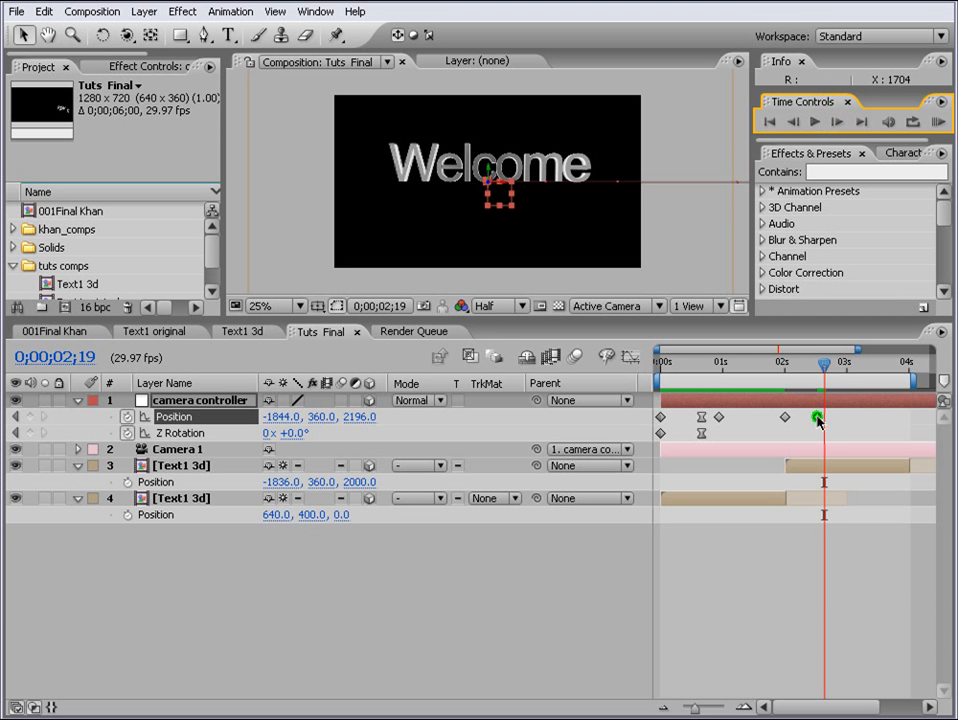
left_click_drag(818, 420, 834, 424)
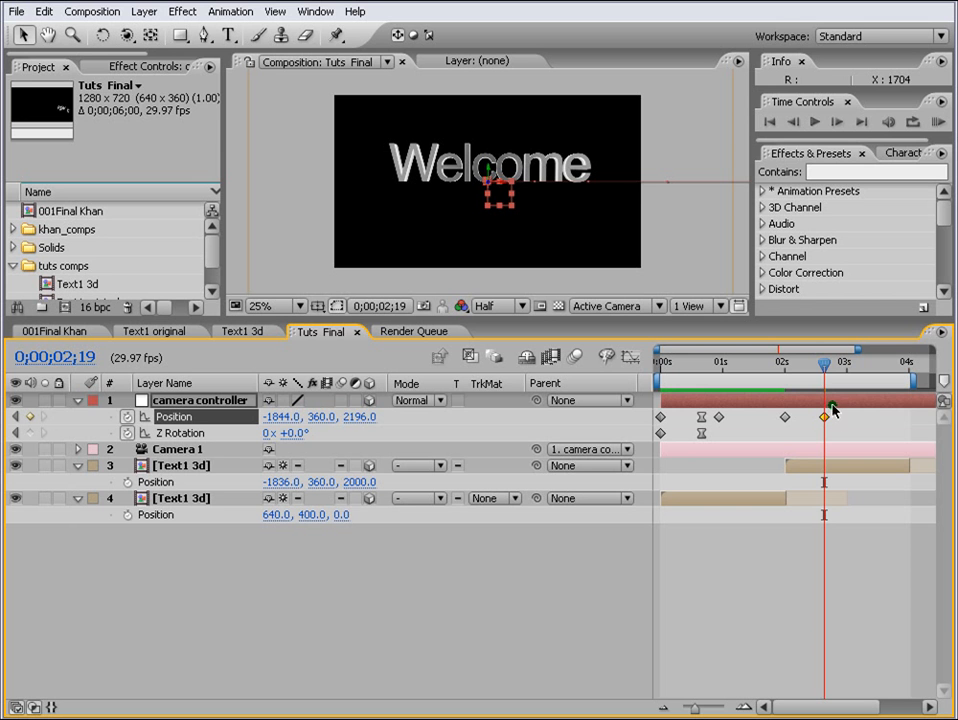
- Lower the second Text1 3d layer in the frame to a Y position of 392
left_click(813, 466)
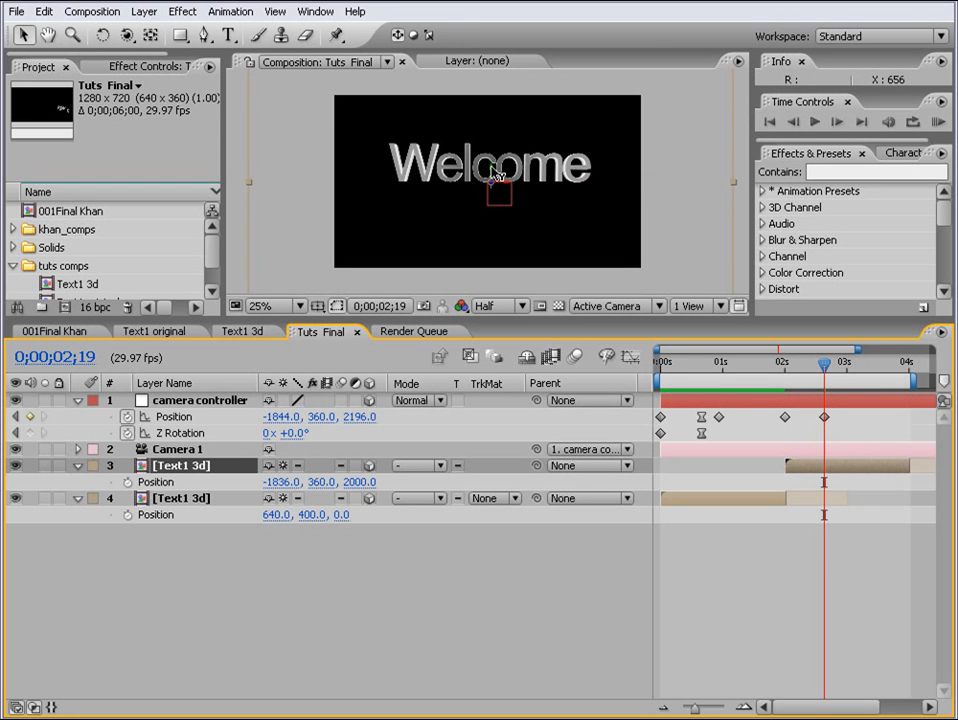
left_click_drag(497, 176, 498, 184)
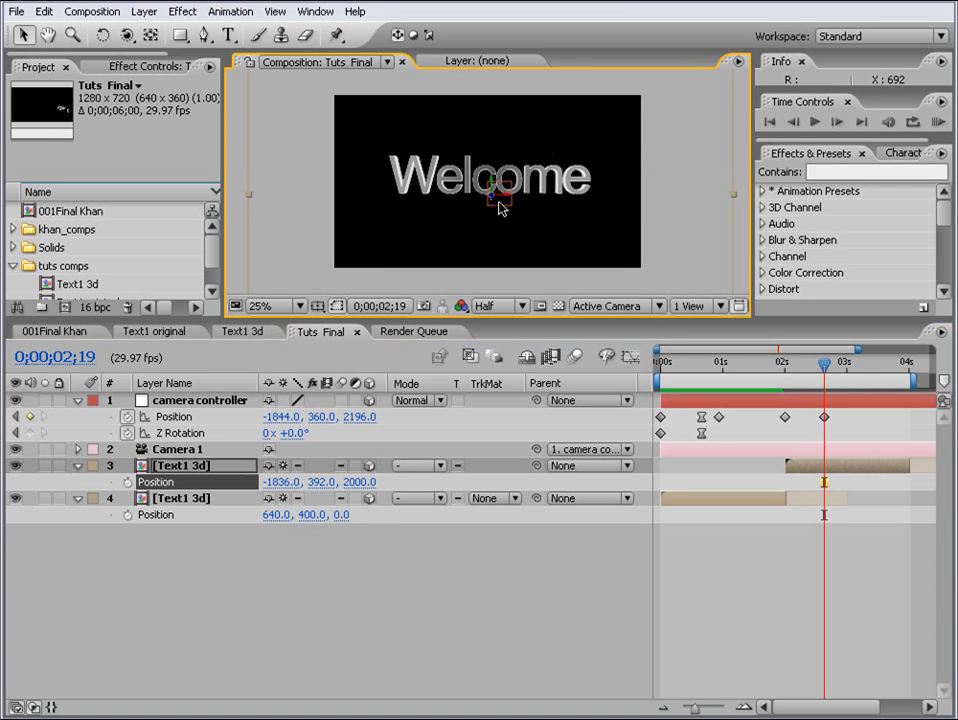
- Keyframe the camera controller's Z position at 2215 at 0;00;03;02
left_click(835, 122)
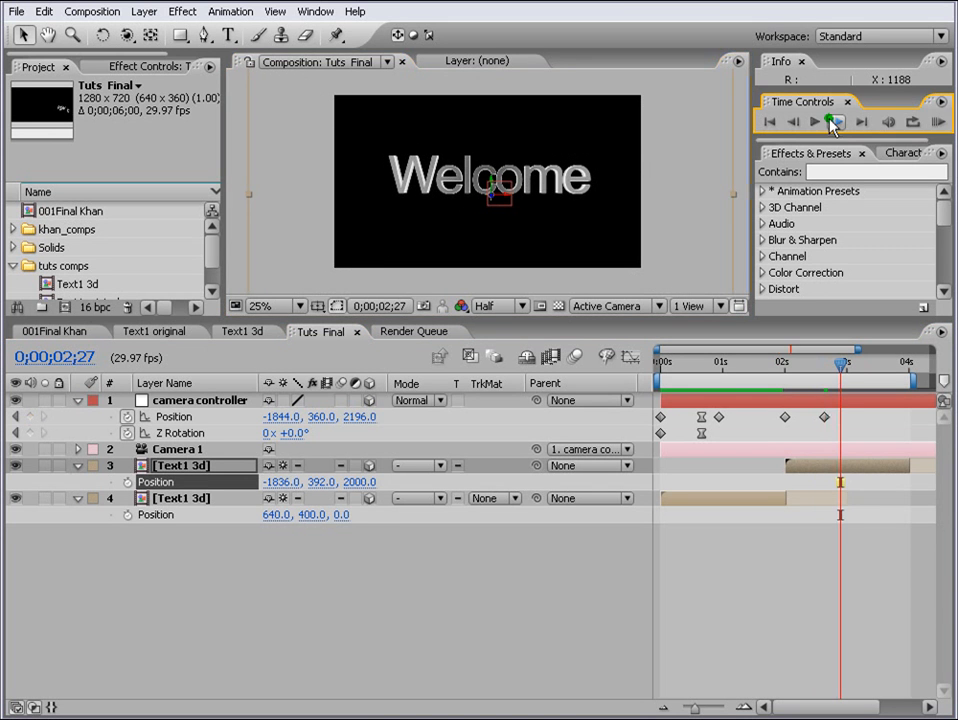
left_click(834, 122)
left_click(834, 122)
left_click(835, 122)
left_click(835, 122)
left_click(836, 122)
left_click(836, 122)
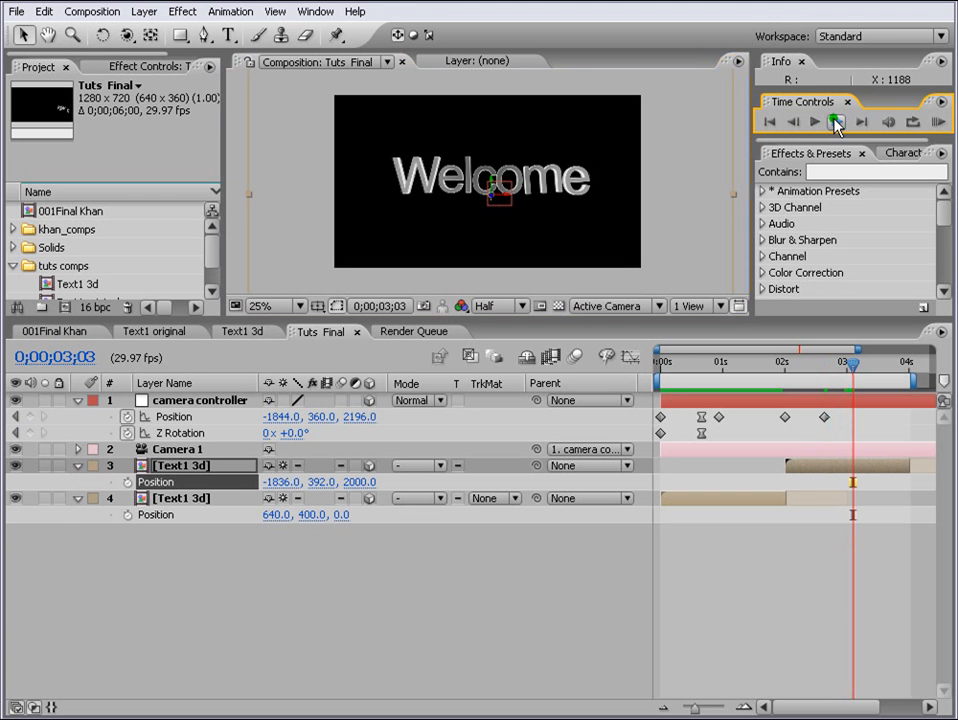
left_click(796, 122)
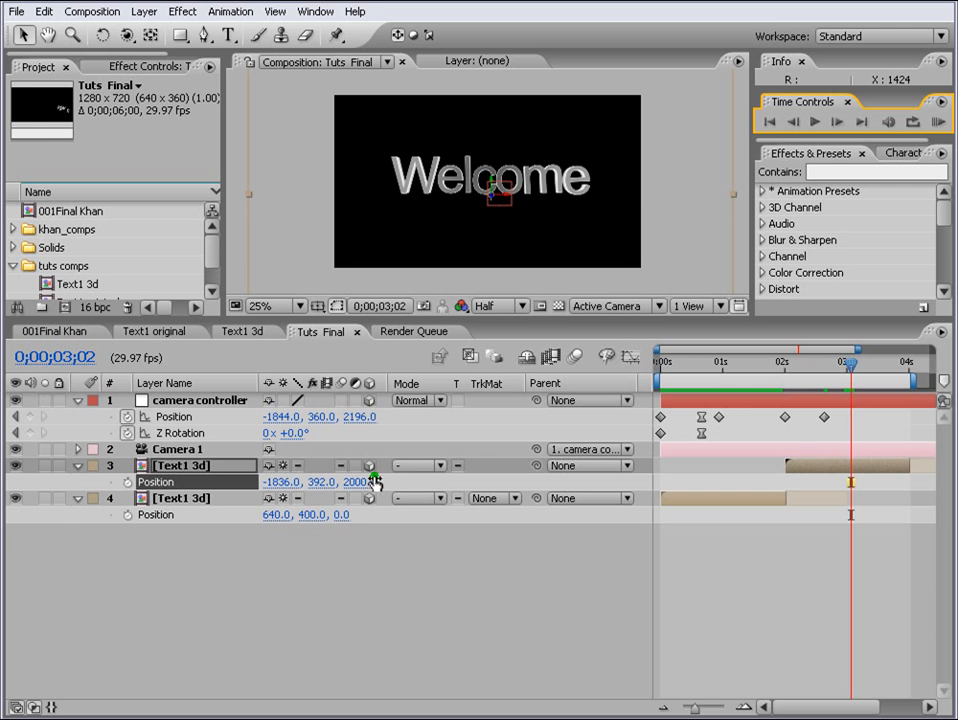
left_click_drag(356, 421, 378, 424)
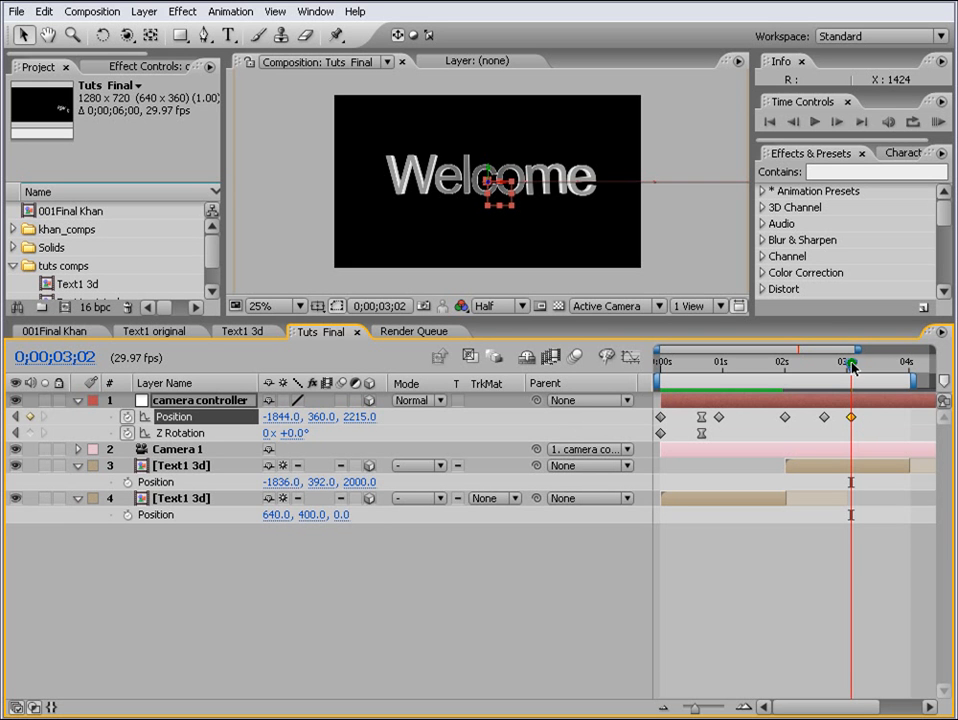
- Push the camera controller through the shattering text with a position keyframe of -1799, 360, 2665 at 0;00;03;17
left_click_drag(852, 368, 881, 371)
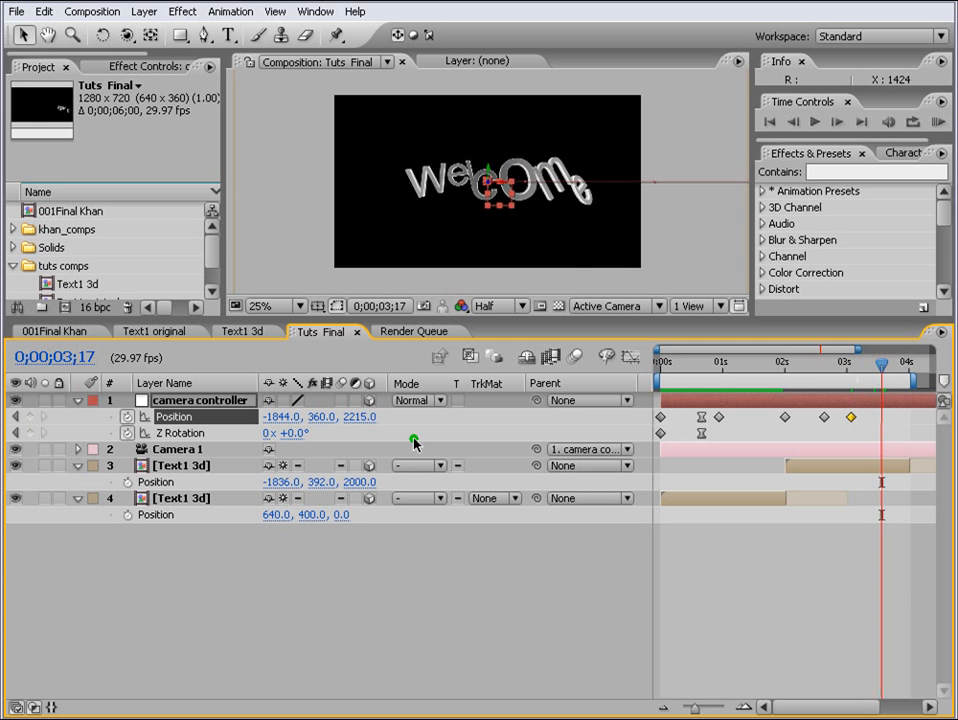
left_click_drag(365, 420, 507, 430)
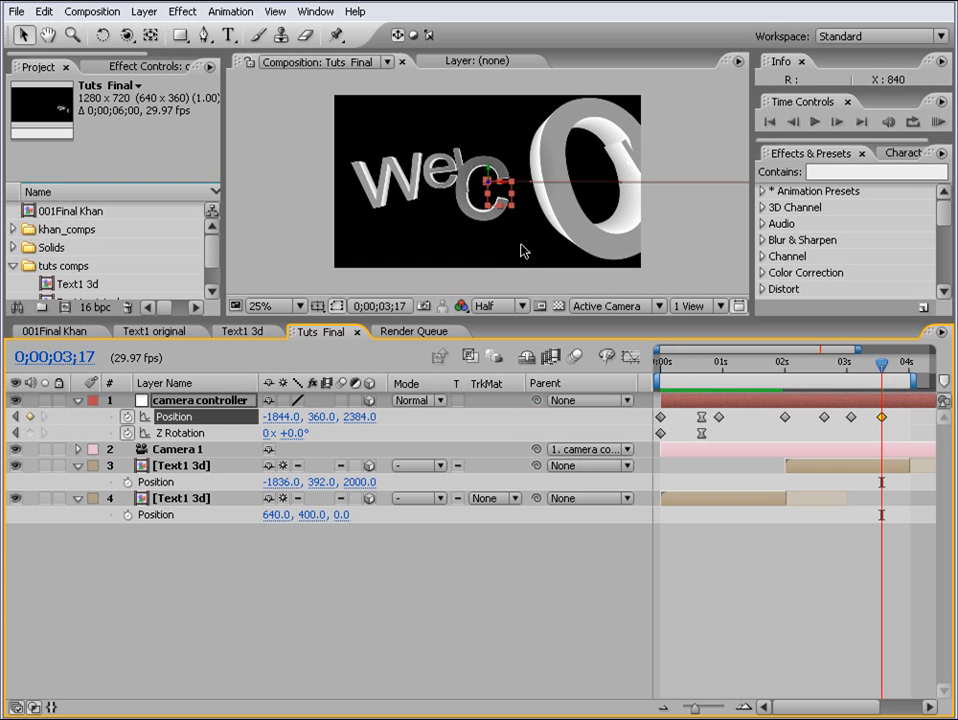
left_click_drag(268, 417, 320, 418)
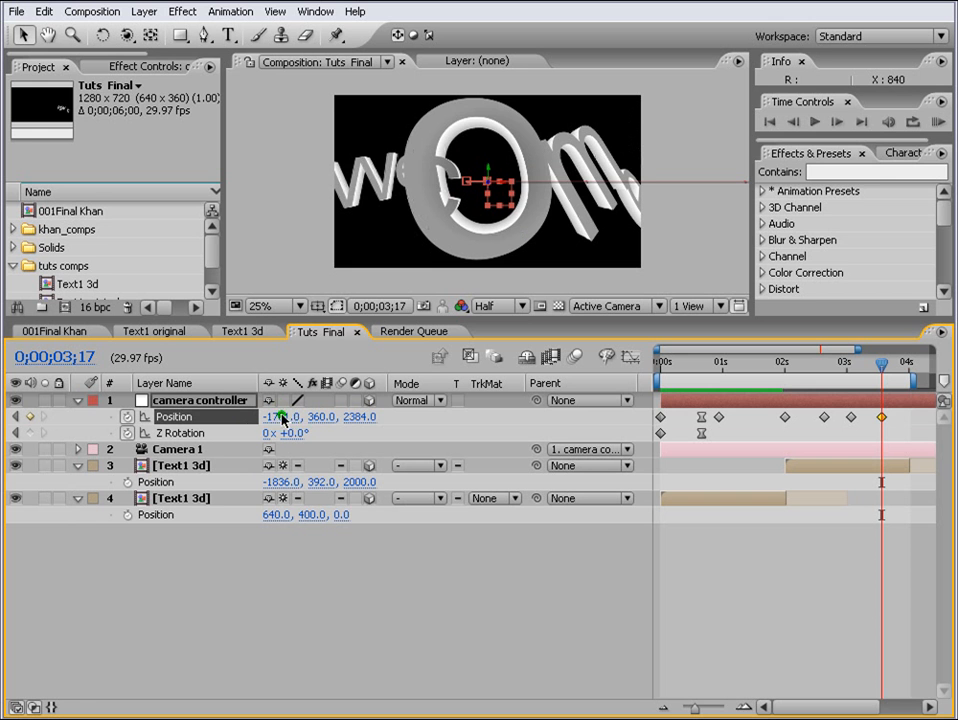
left_click_drag(343, 418, 400, 418)
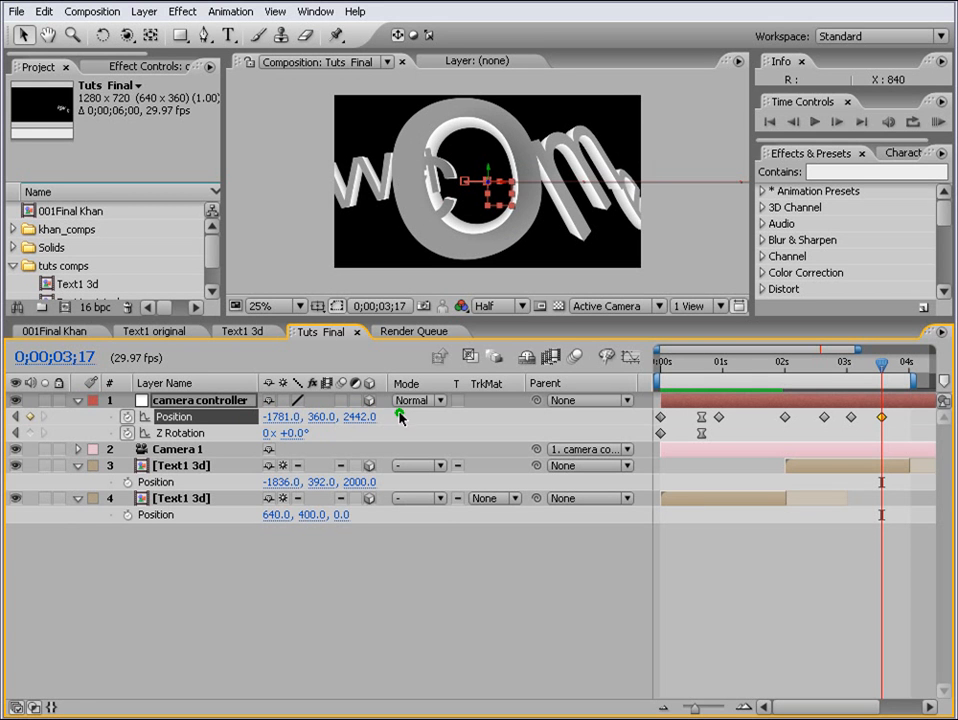
left_click_drag(297, 421, 262, 418)
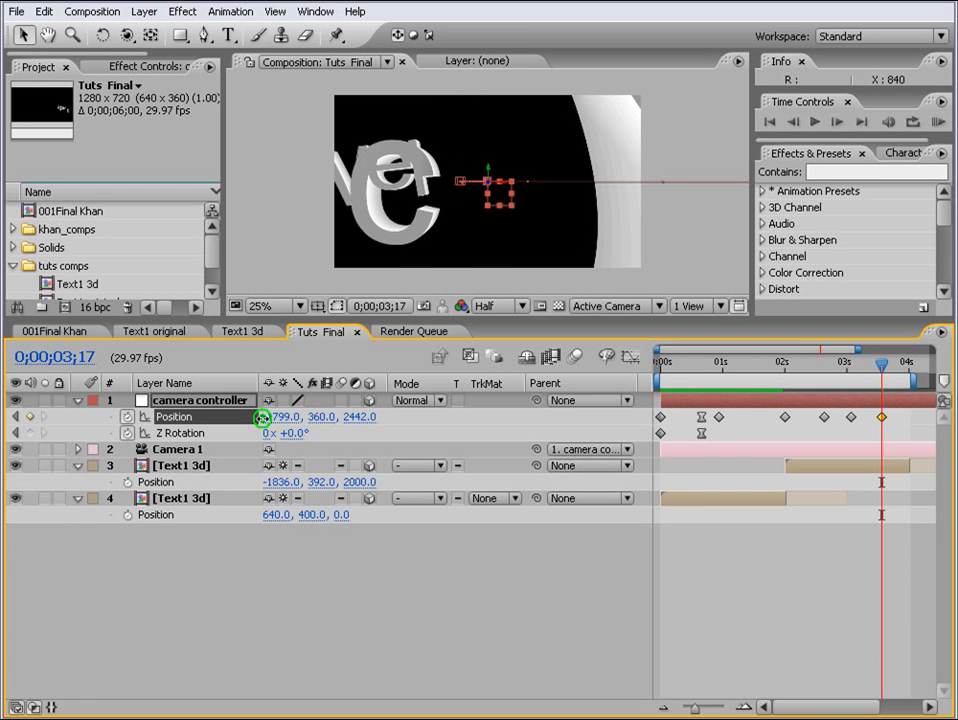
left_click_drag(357, 418, 419, 421)
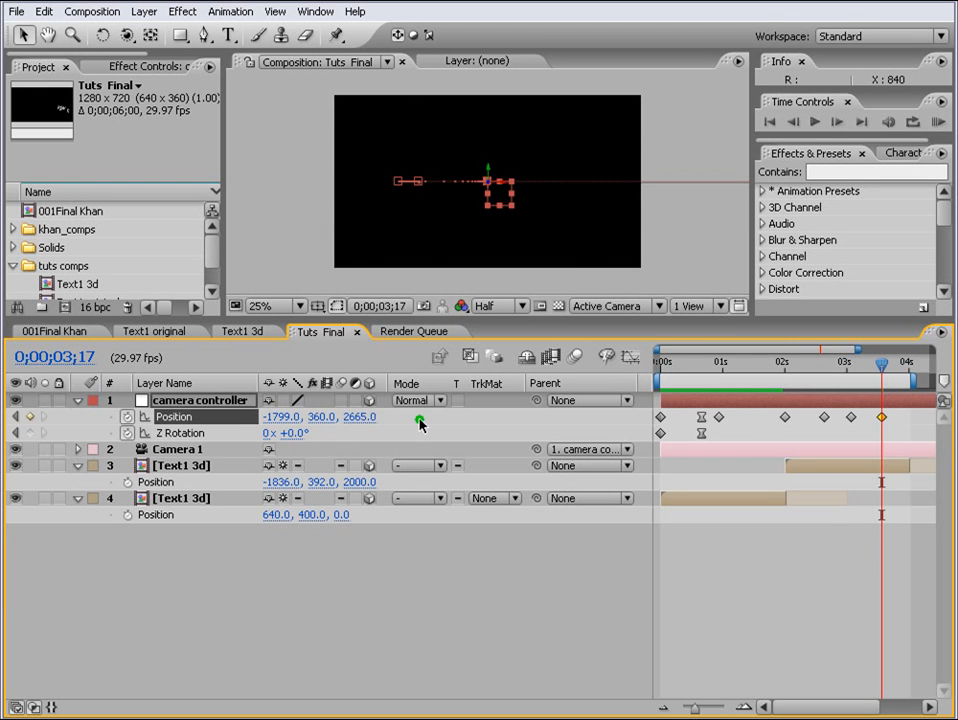
- Apply Easy Ease to the camera controller's position keyframe at 0;00;02;19
left_click(826, 370)
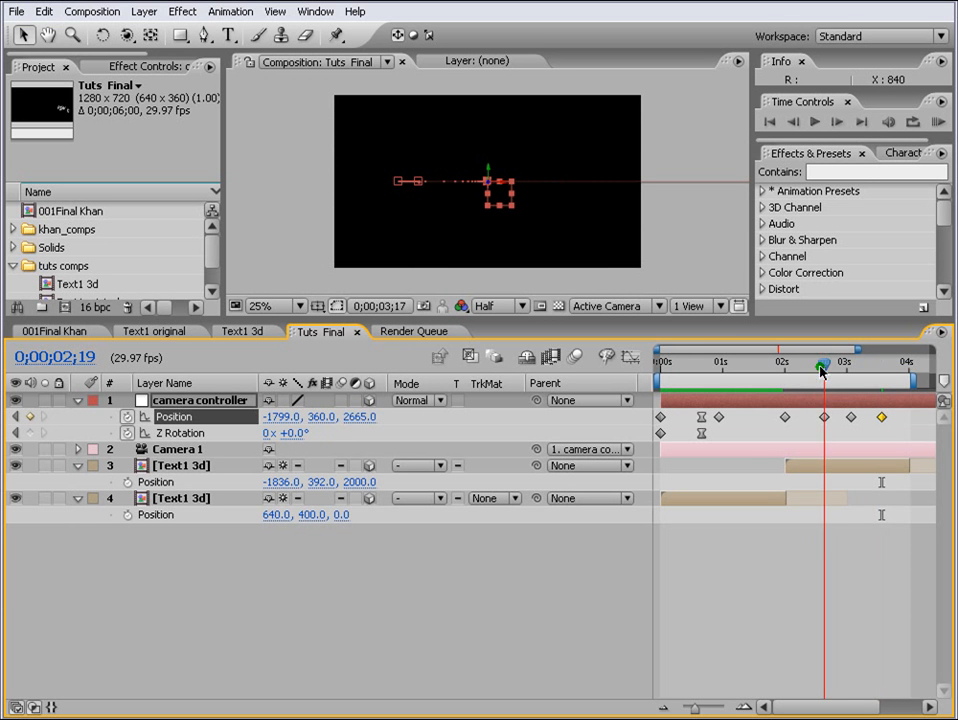
right_click(824, 416)
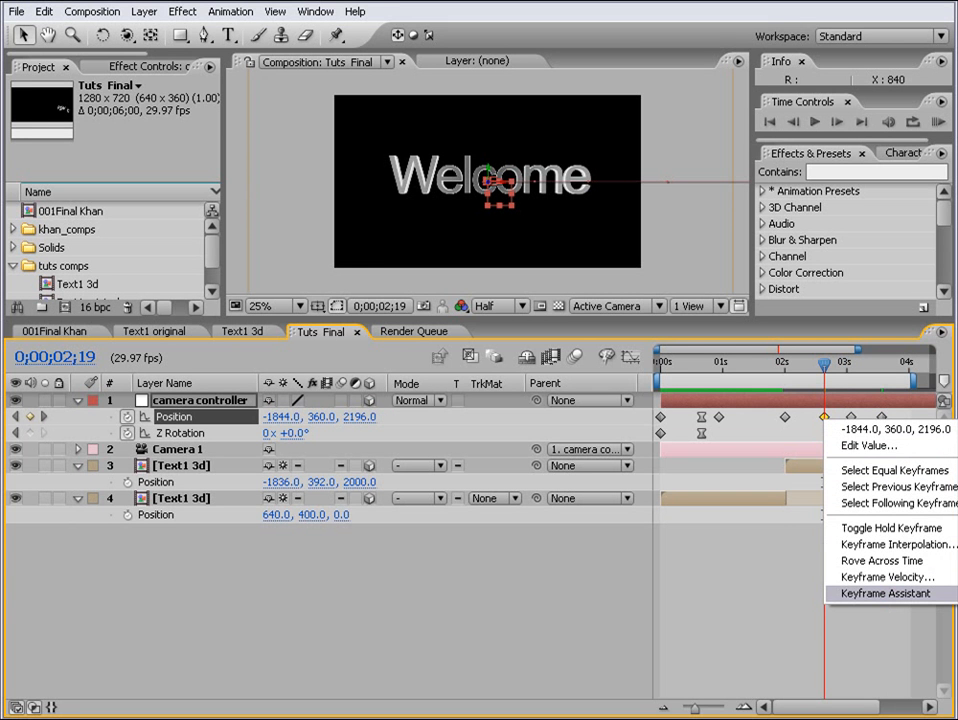
left_click(955, 626)
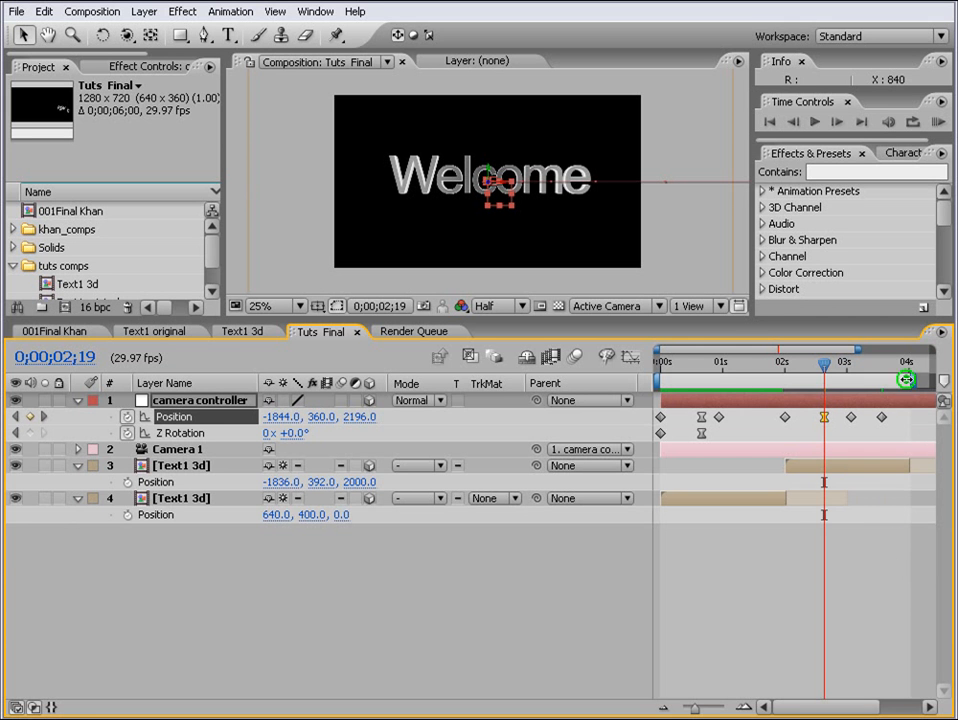
- Trim the work area and the second Text1 3d layer to end at 0;00;03;17, and preview the animation
left_click_drag(906, 379, 884, 379)
left_click(906, 467)
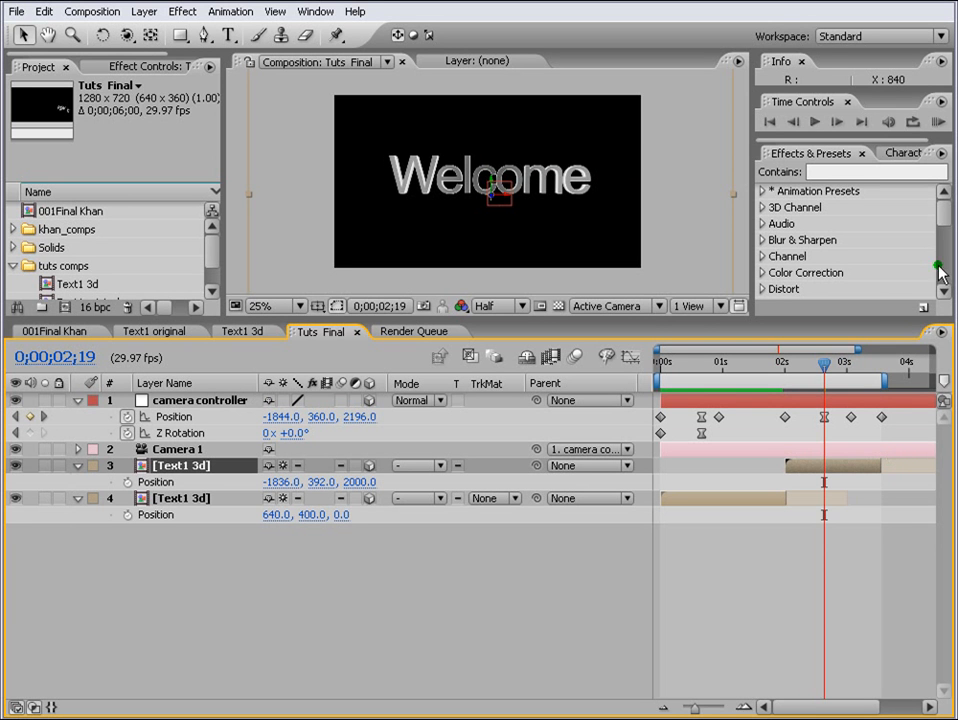
left_click(940, 122)
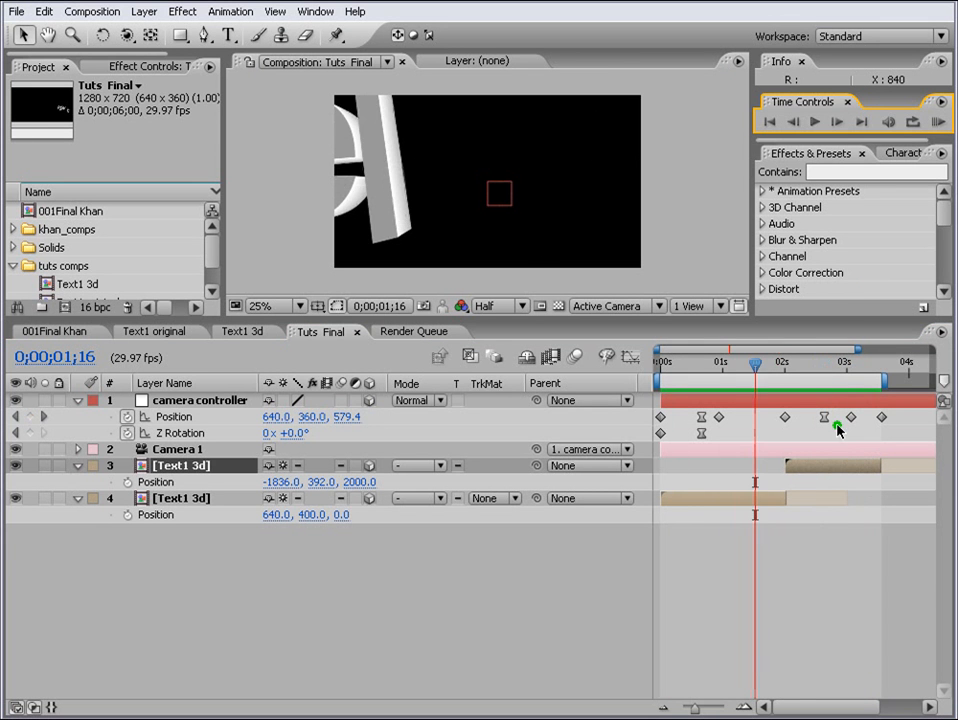
left_click(827, 363)
left_click_drag(827, 363, 879, 377)
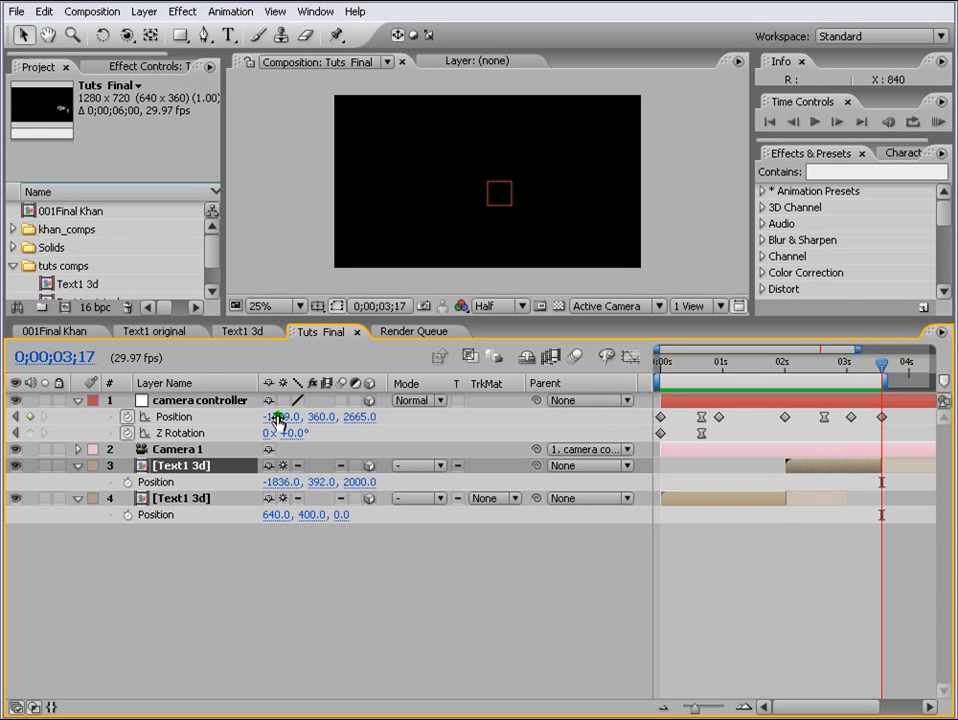
- Try an X position of -1846 for the camera controller's keyframe at 0;00;03;17
left_click_drag(278, 421, 229, 417)
mouse_move(881, 370)
left_mouse_down()
mouse_move(870, 368)
mouse_move(881, 371)
left_mouse_up()
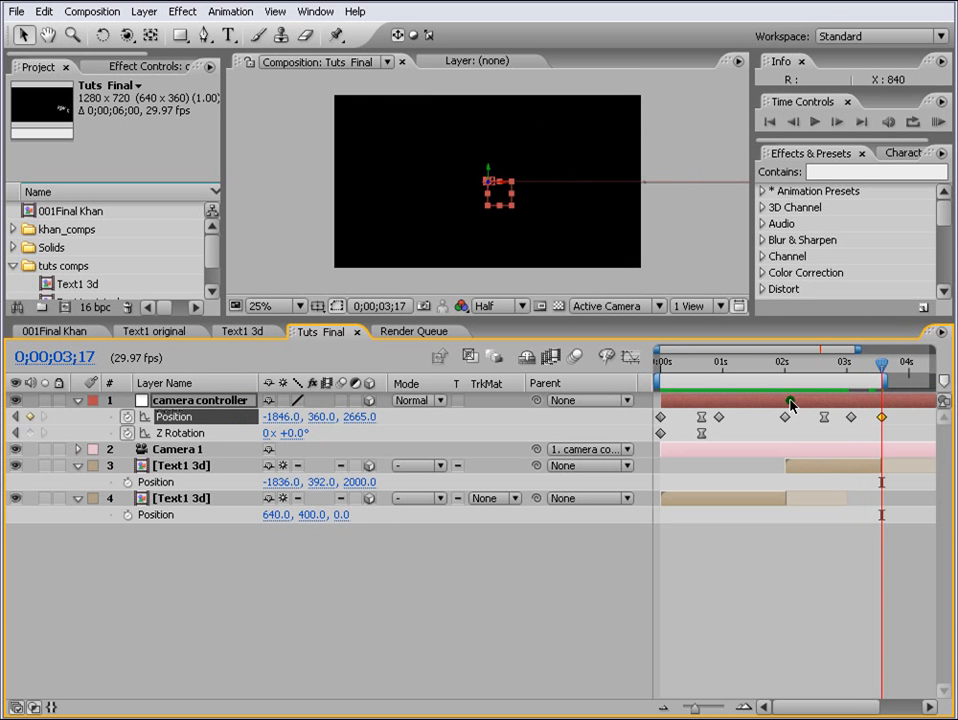
key("ctrl+z")
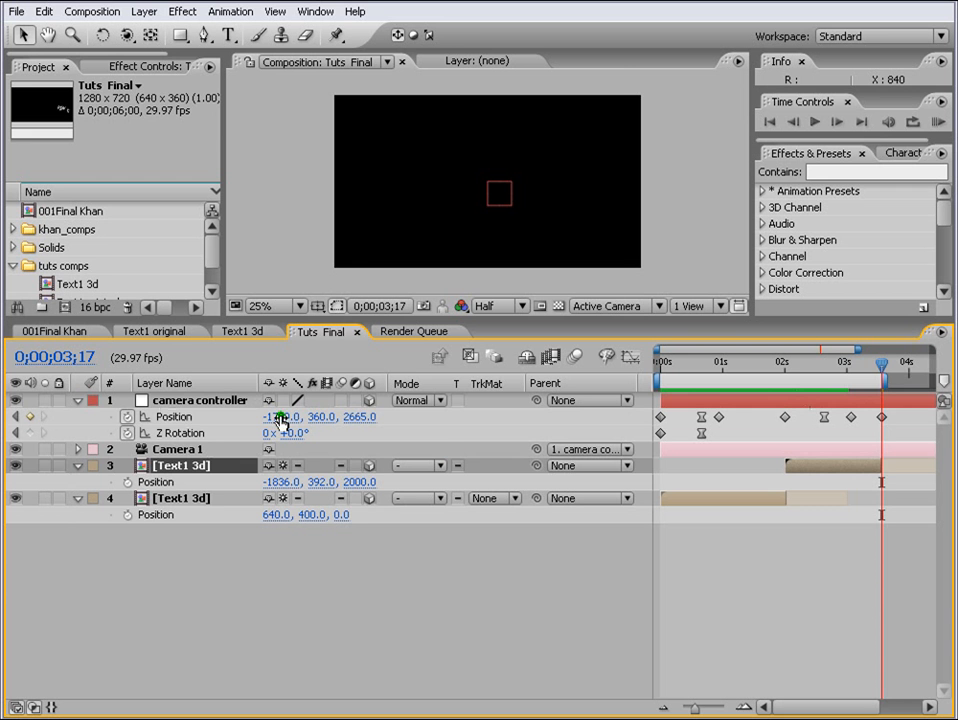
- Set the camera controller's X position to -1774 in the keyframe at 0;00;03;17
left_click_drag(280, 418, 250, 419)
left_click_drag(280, 417, 304, 416)
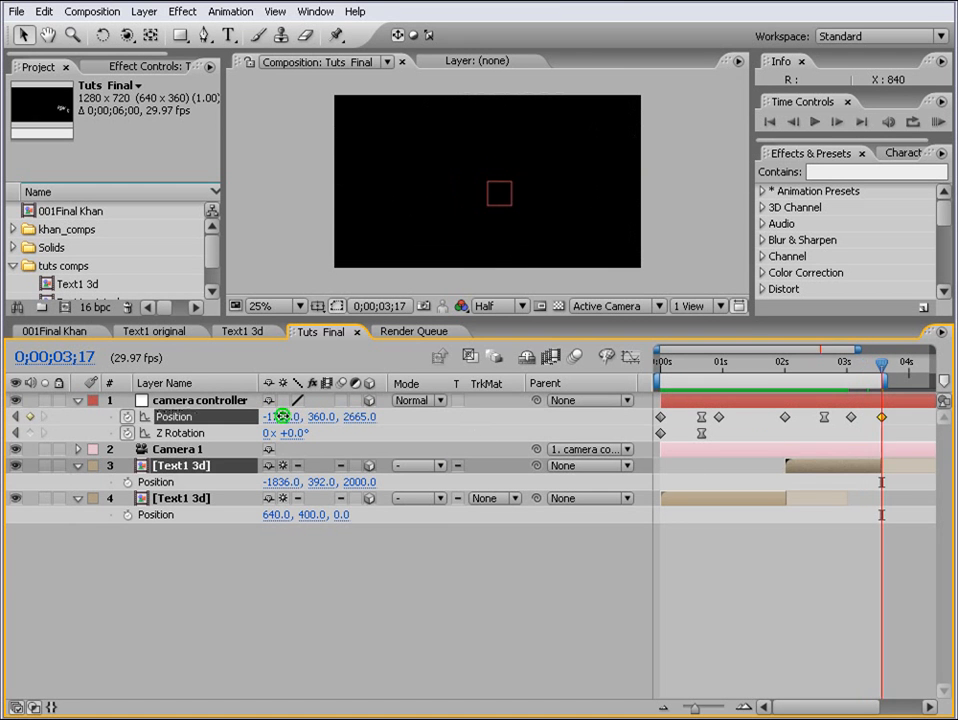
left_click(878, 366)
mouse_move(878, 369)
left_mouse_down()
mouse_move(870, 368)
mouse_move(882, 366)
left_mouse_up()
- Check the interpolation settings of all the camera controller's position keyframes and preview the animation
left_click_drag(888, 420, 668, 426)
right_click(661, 419)
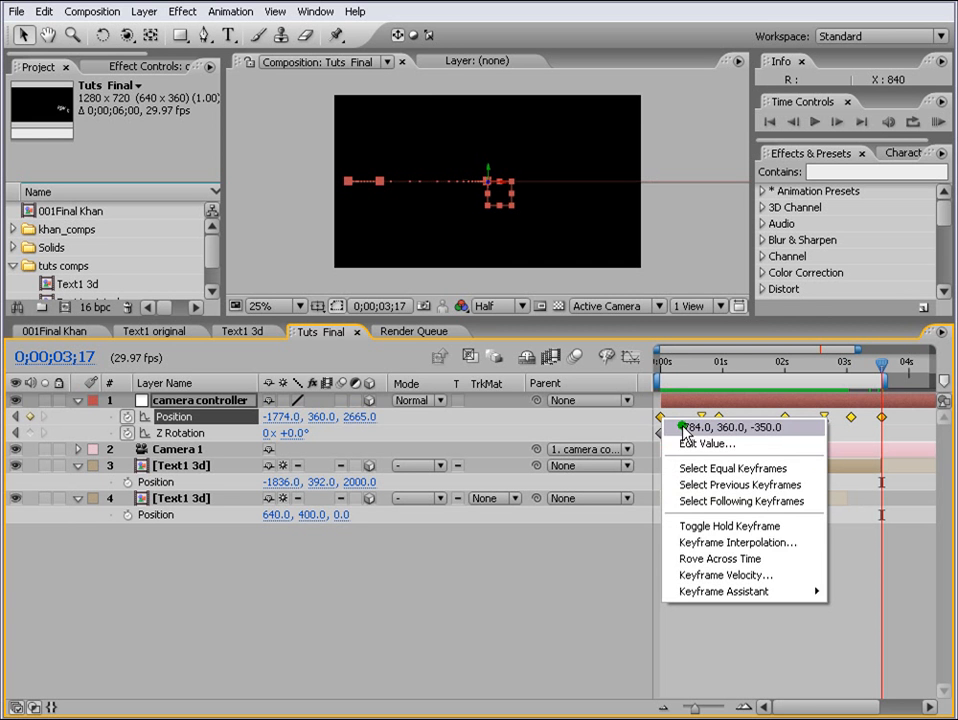
left_click(716, 543)
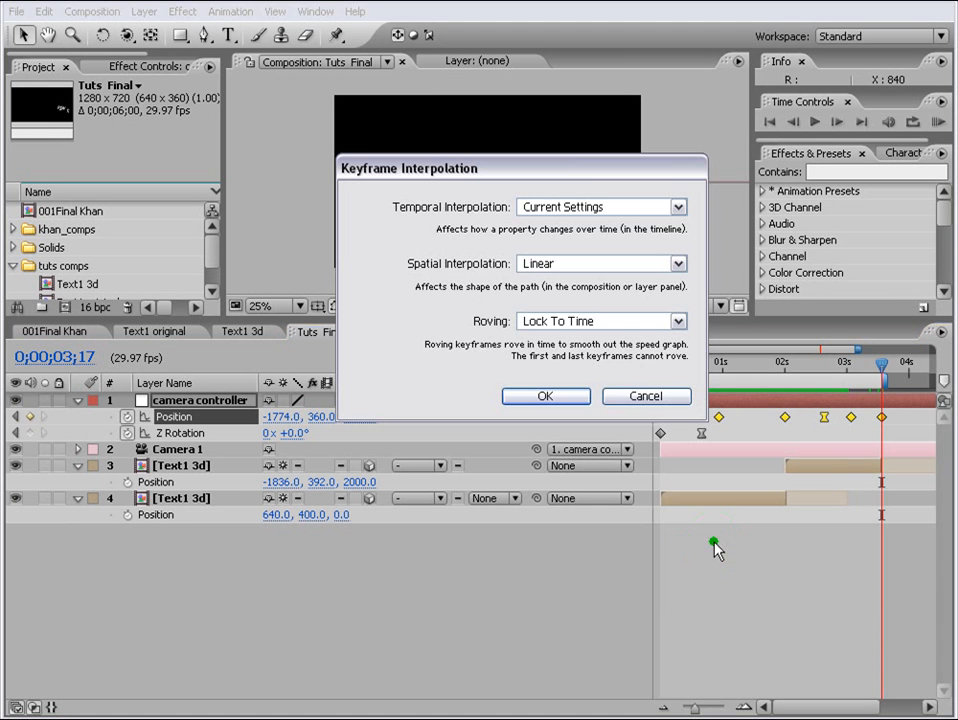
left_click(643, 396)
left_click(938, 121)
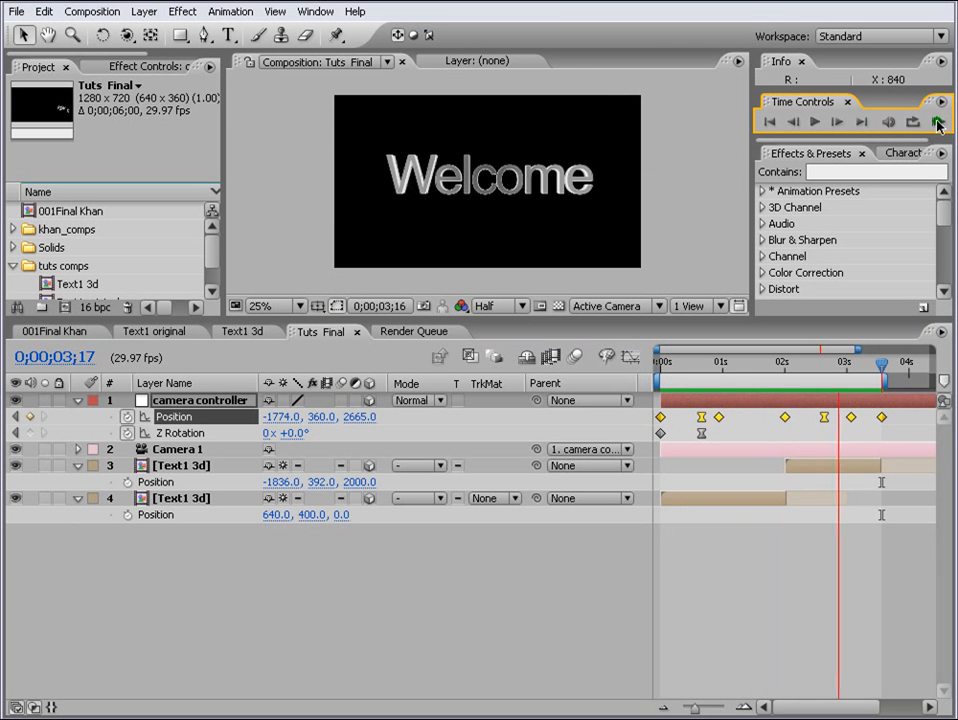
left_click(781, 395)
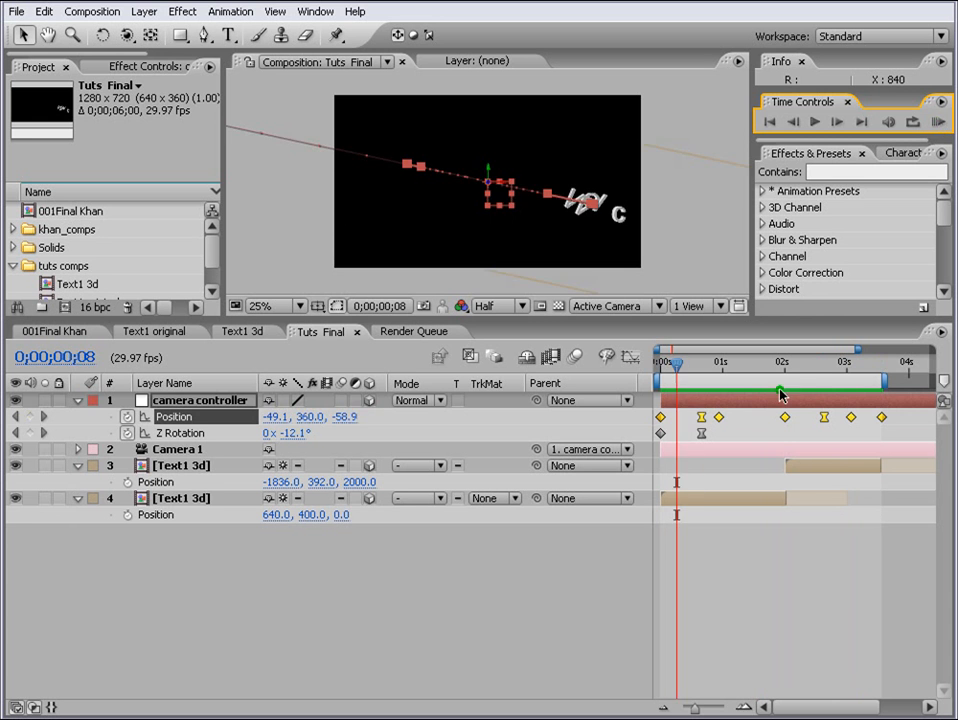
- Find the Glow effect and apply it to the first Text1 3d layer, viewing the text at 0;00;00;29
left_click(758, 362)
left_click(730, 490)
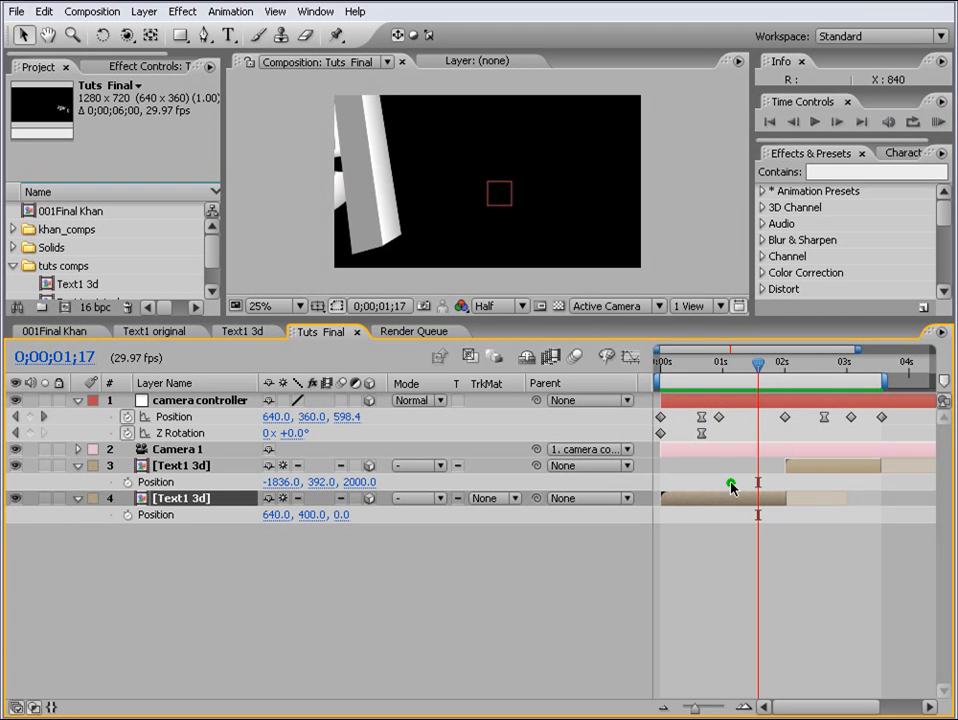
key("j")
left_click(830, 172)
type("glow")
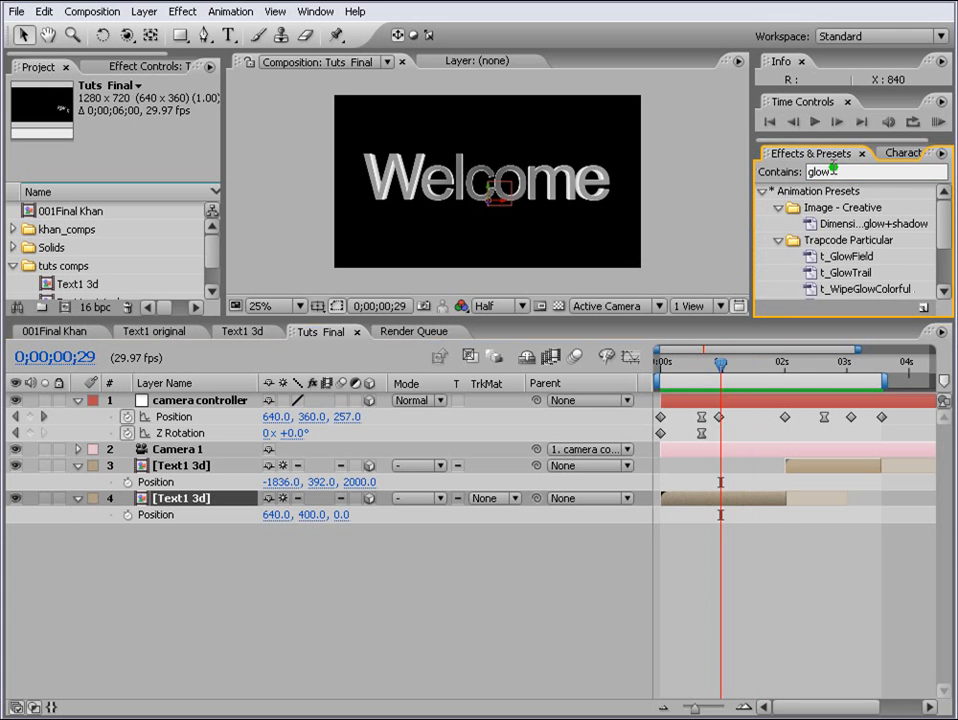
left_click_drag(943, 215, 943, 271)
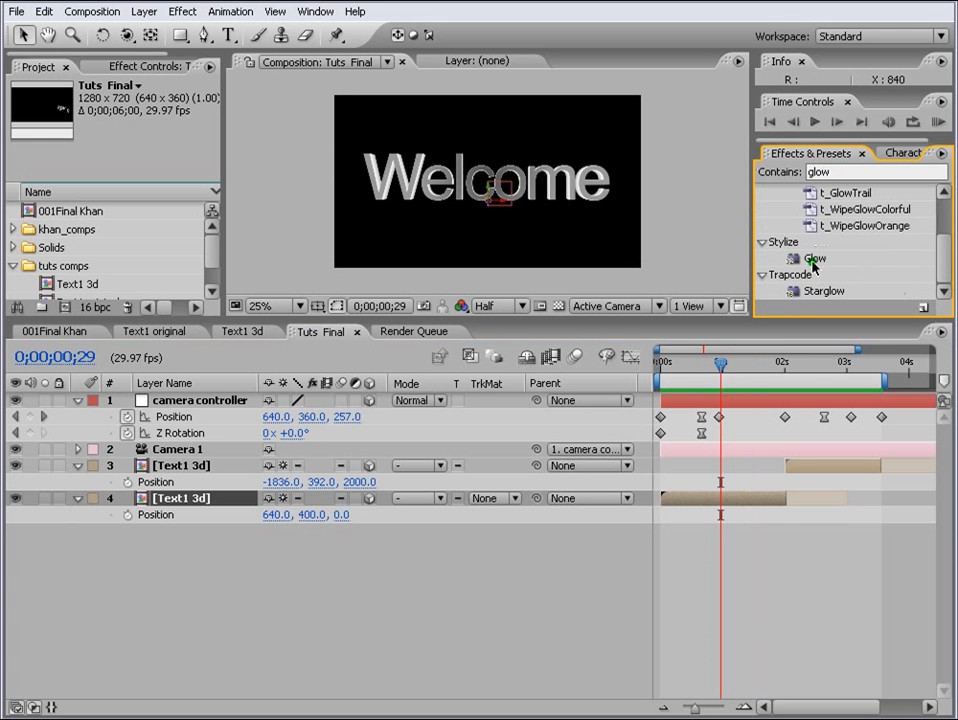
left_click_drag(815, 259, 727, 497)
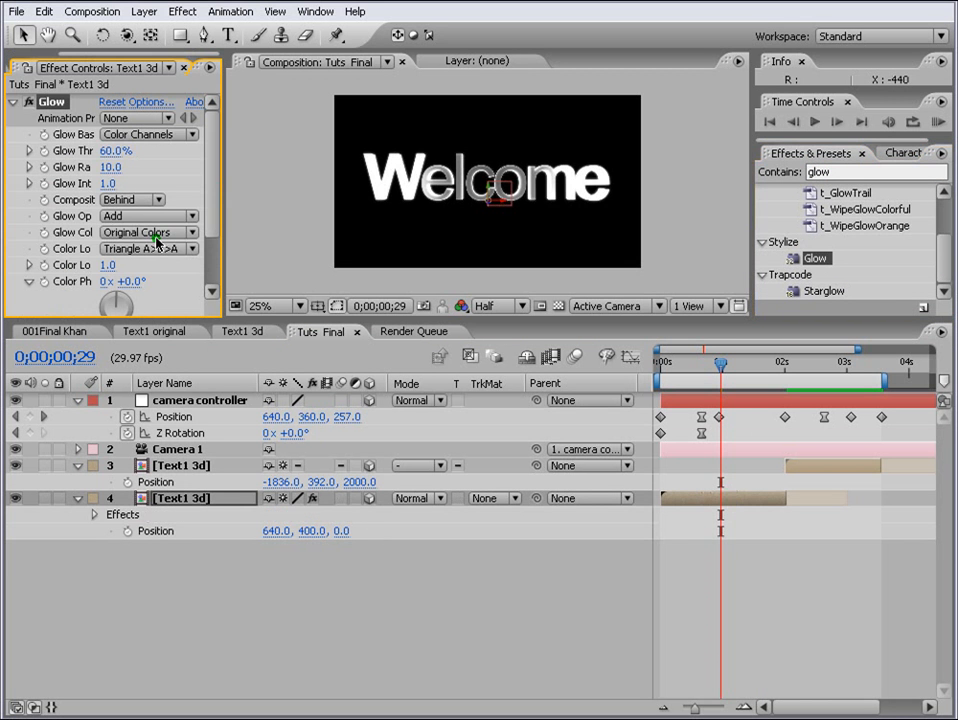
- Set the first Text1 3d layer's Glow Radius to 40 and Glow Threshold to 74.1%
left_click_drag(110, 174, 128, 166)
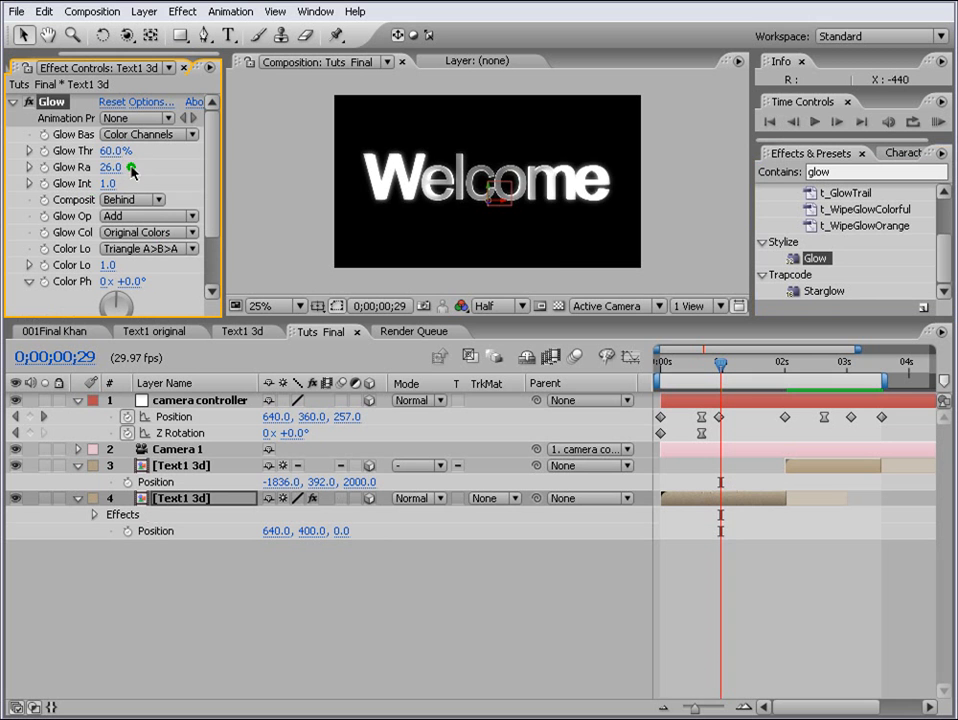
left_click_drag(112, 170, 122, 169)
left_click_drag(103, 152, 128, 152)
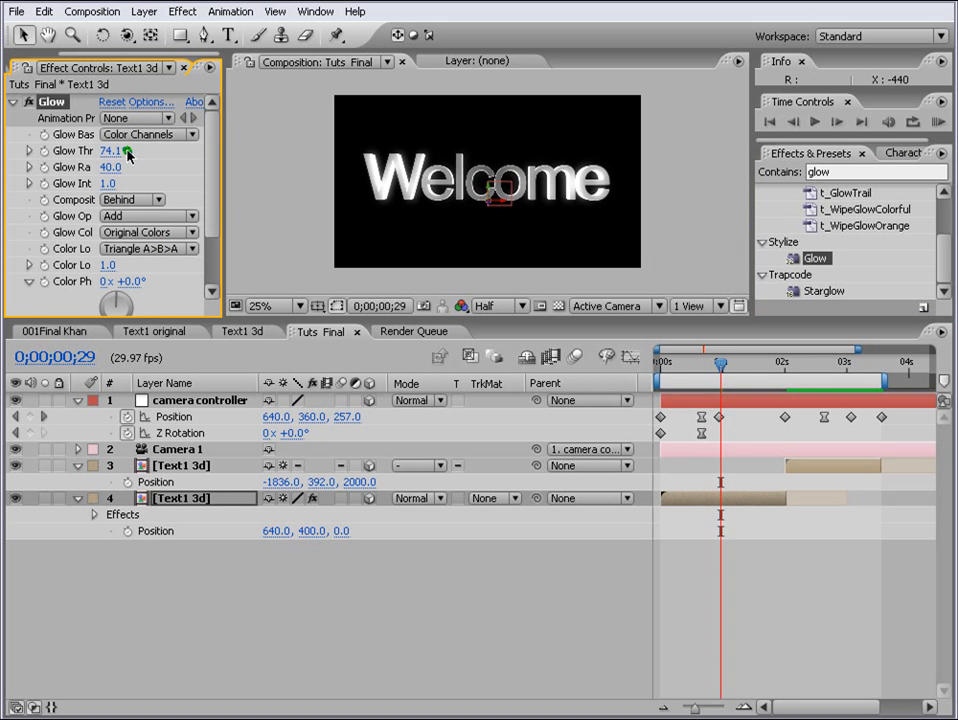
- Apply the Glow effect to the second Text1 3d layer
left_click(813, 366)
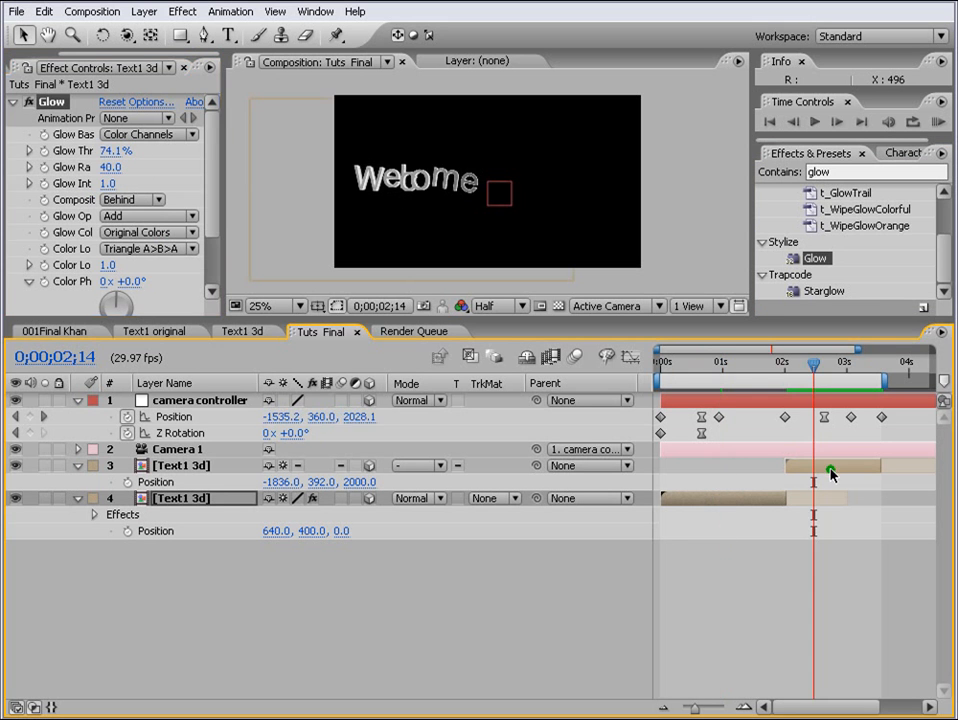
left_click(830, 467)
left_click_drag(819, 259, 832, 461)
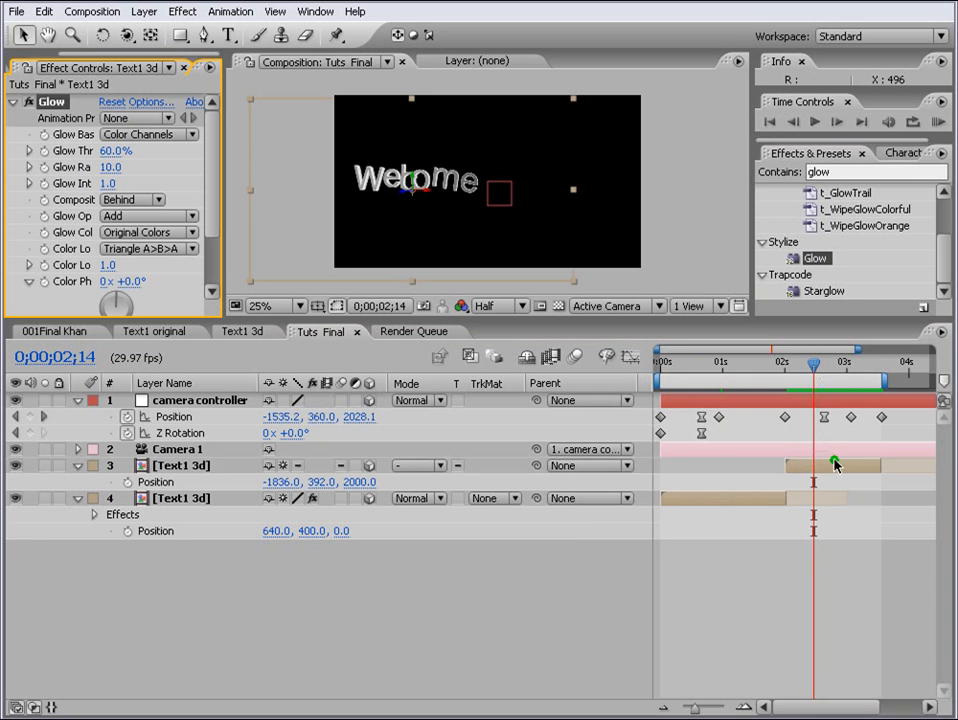
- Set Color A of the second Text1 3d layer's Glow to a bright light blue, viewing the frame at 0;00;03;09
left_click_drag(857, 376, 865, 368)
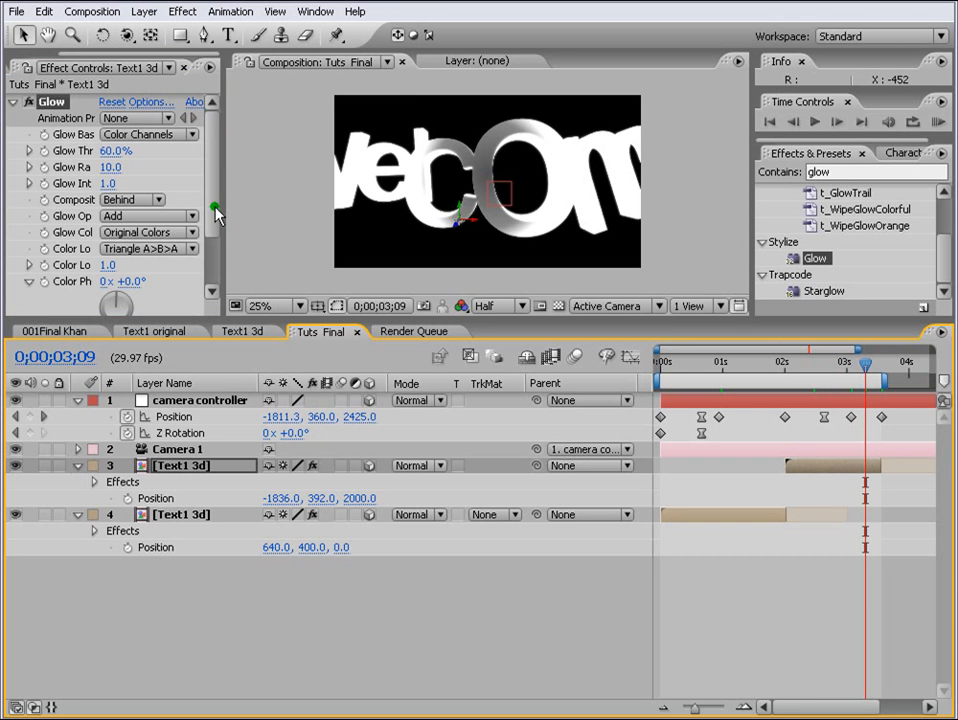
left_click_drag(213, 207, 213, 271)
left_click(109, 275)
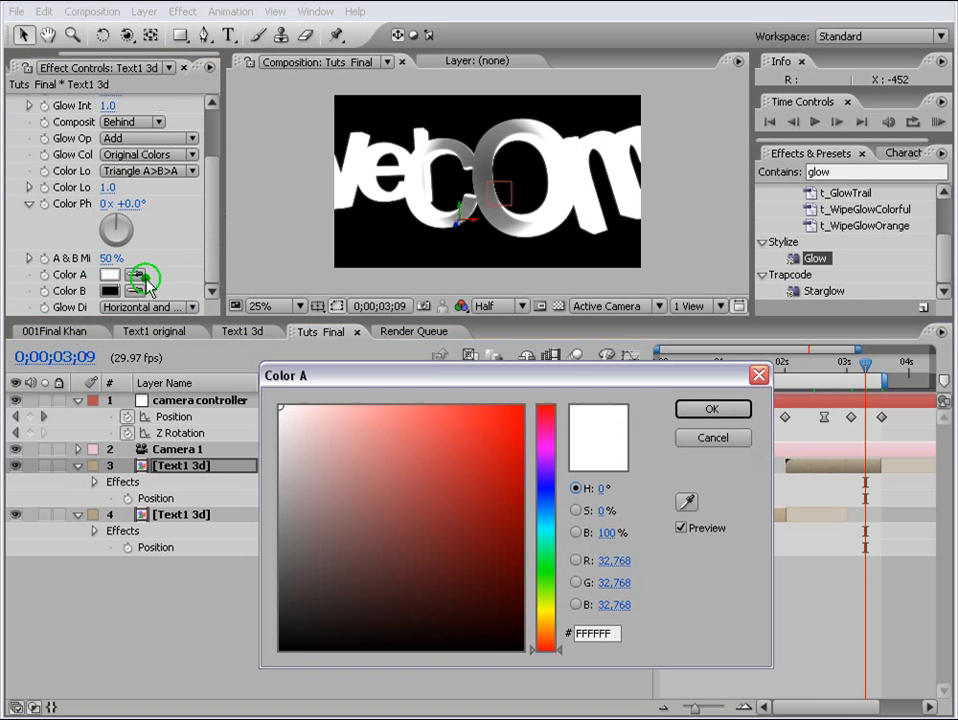
left_click(543, 511)
left_click_drag(509, 445, 522, 405)
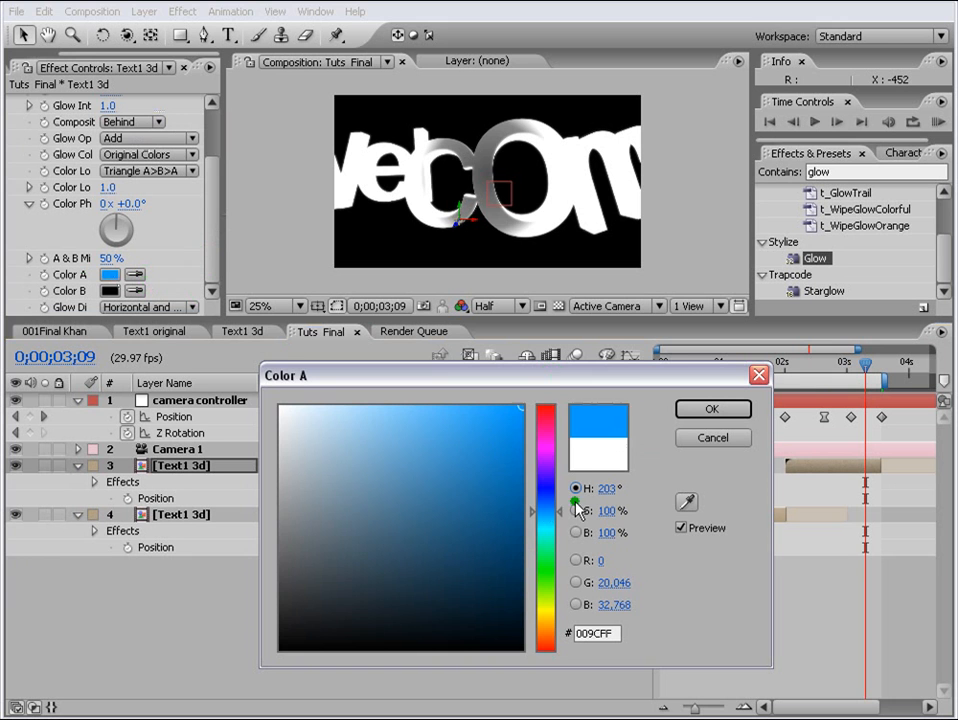
left_click_drag(558, 514, 557, 522)
left_click(711, 410)
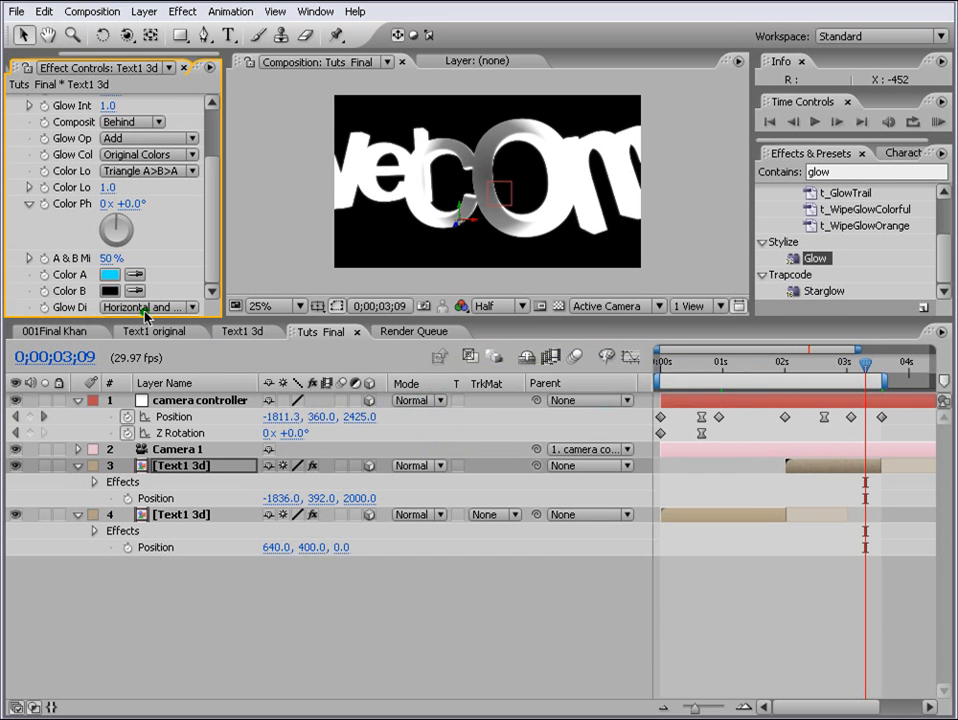
- Set the Glow effect's Color B to dark blue (2B28AB) and its Glow Colors to A & B Colors
left_click(111, 292)
left_click(546, 485)
left_click(464, 485)
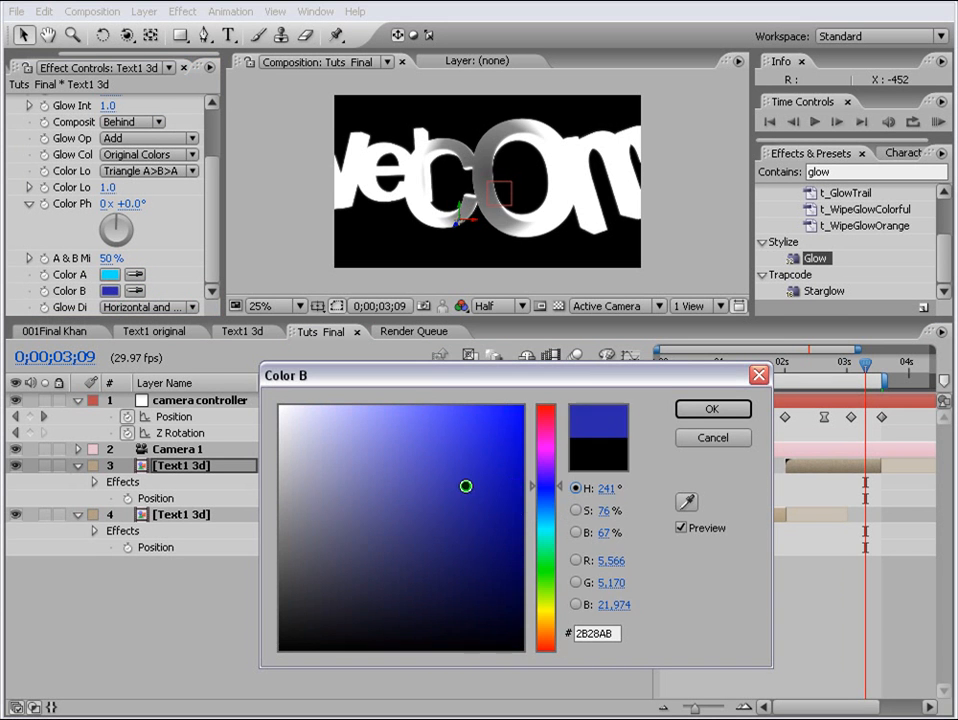
left_click(684, 410)
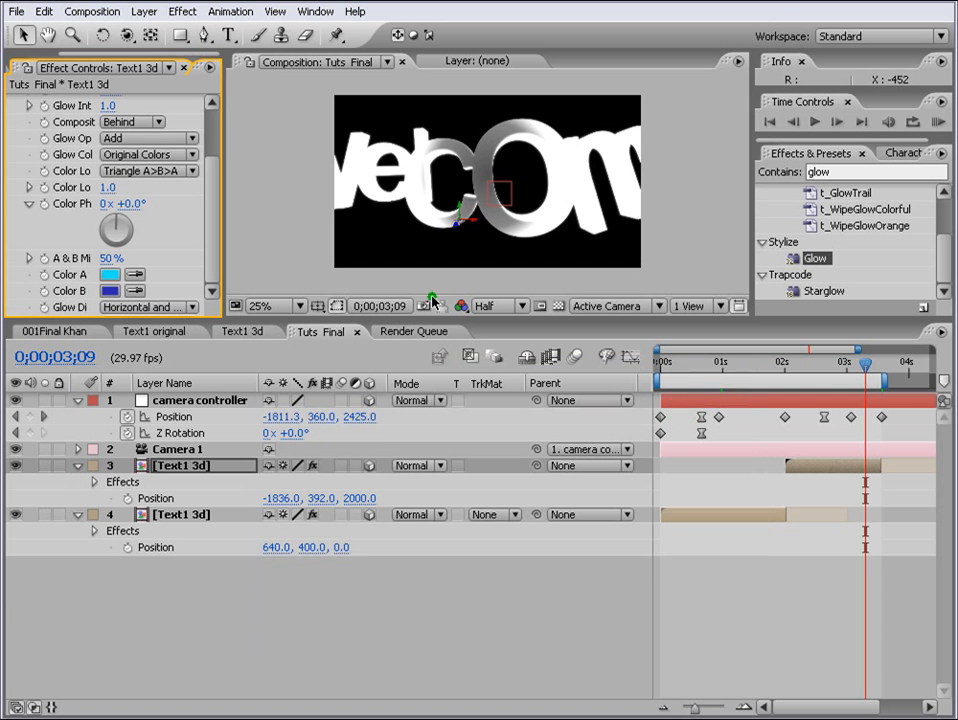
left_click(140, 155)
left_click(145, 174)
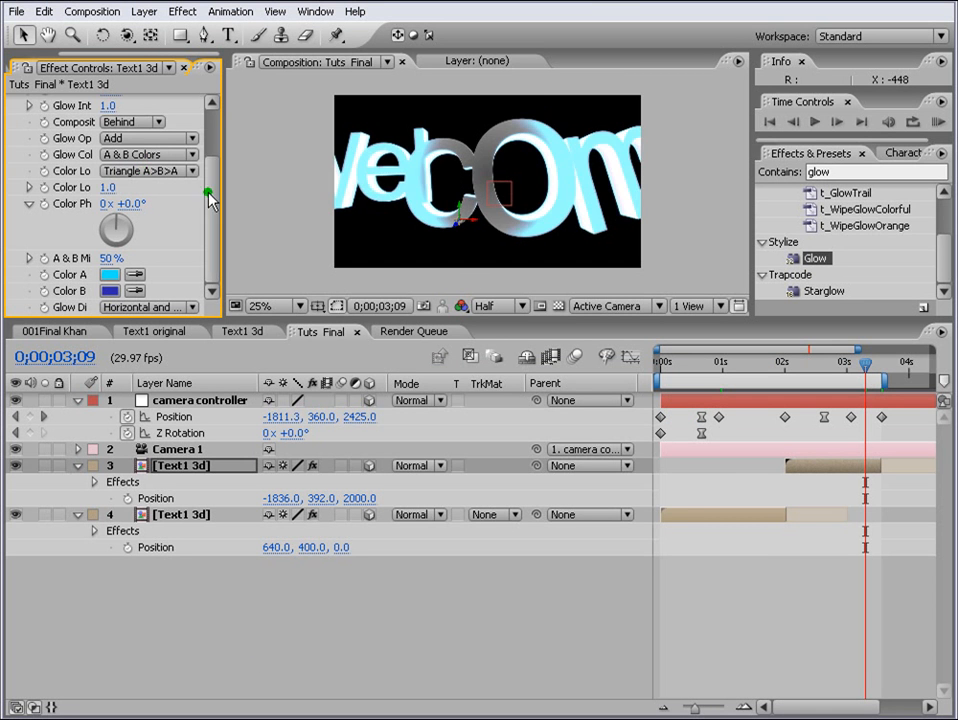
- Set the Glow Radius to 81.0 and the Glow Threshold to 63.5% on the selected Text1 3d layer
left_click_drag(213, 200, 277, 146)
left_click_drag(137, 165, 206, 168)
left_click_drag(143, 153, 110, 112)
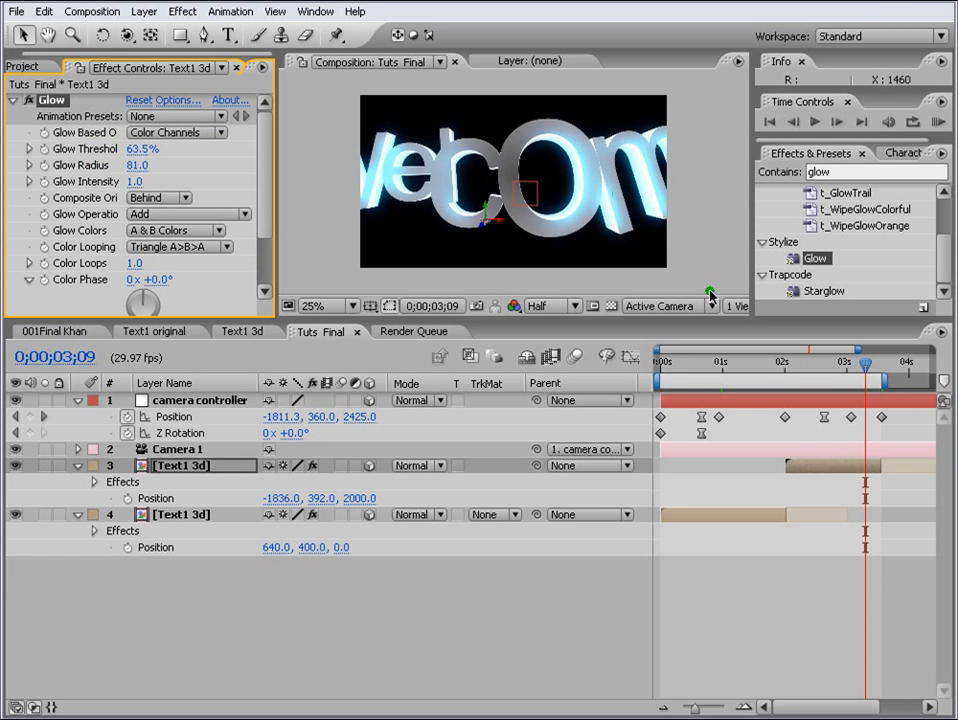
- Collapse the expanded layer properties in the Tuts Final timeline and move the current time to 0;00;00;05
left_click_drag(862, 372, 700, 365)
left_click(78, 400)
left_click(79, 437)
left_click(78, 449)
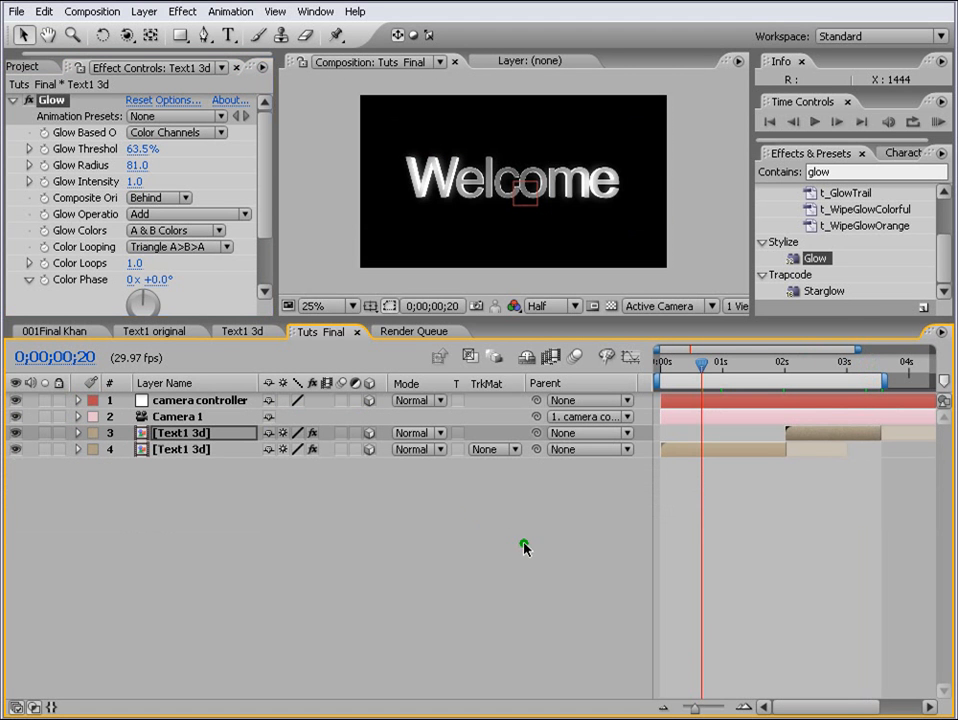
left_click(677, 365)
left_click_drag(676, 366, 671, 366)
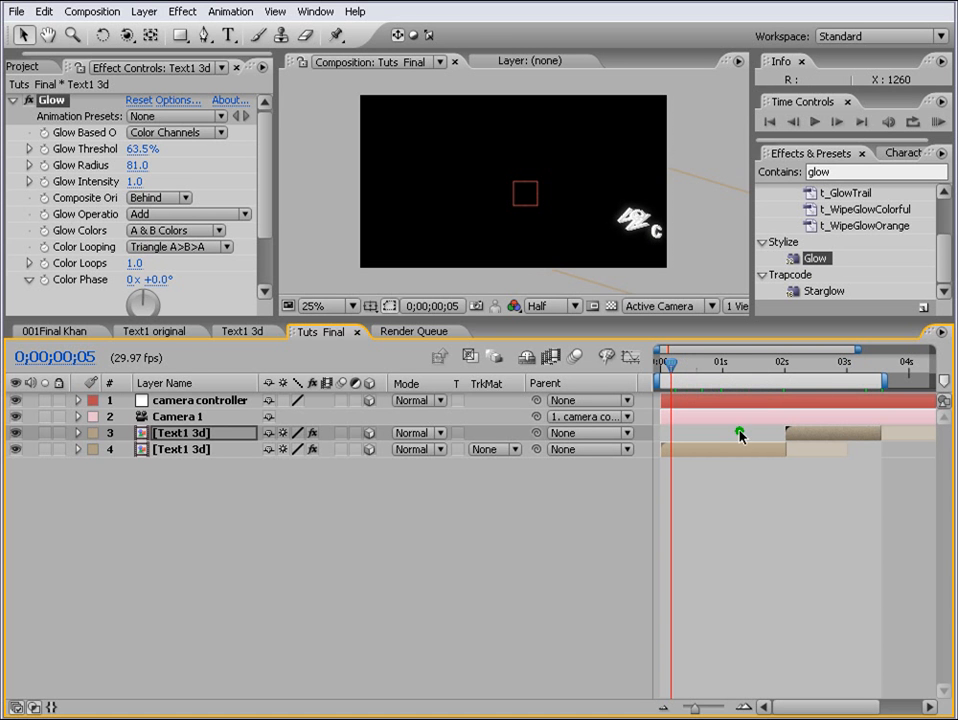
- Create a white 1280 × 720 solid layer named particles
left_click(144, 14)
mouse_move(150, 31)
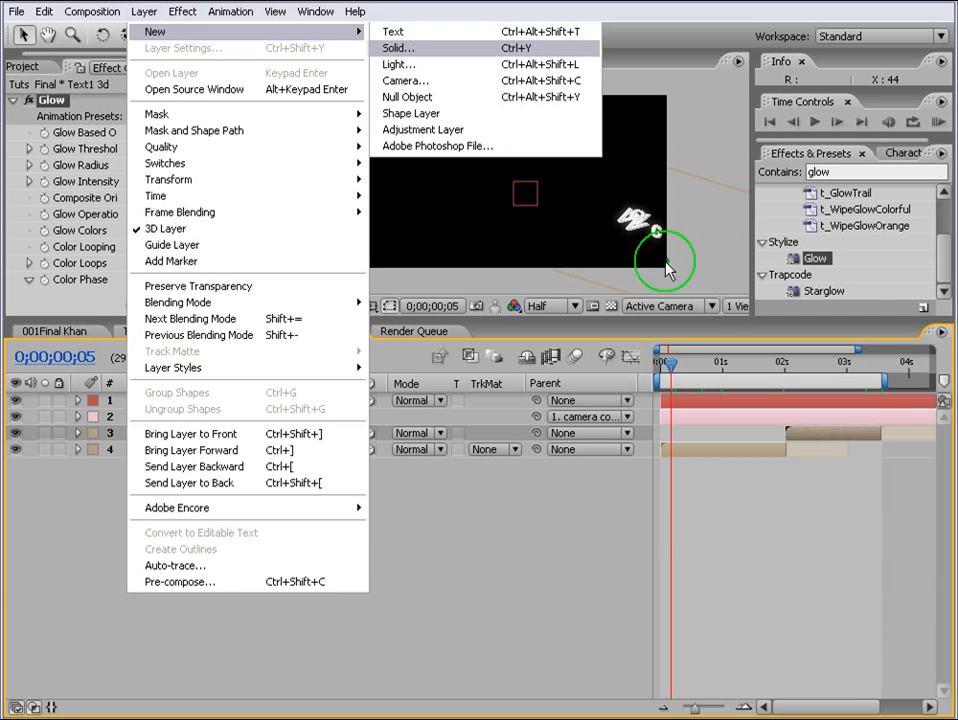
left_click(398, 48)
type("pa")
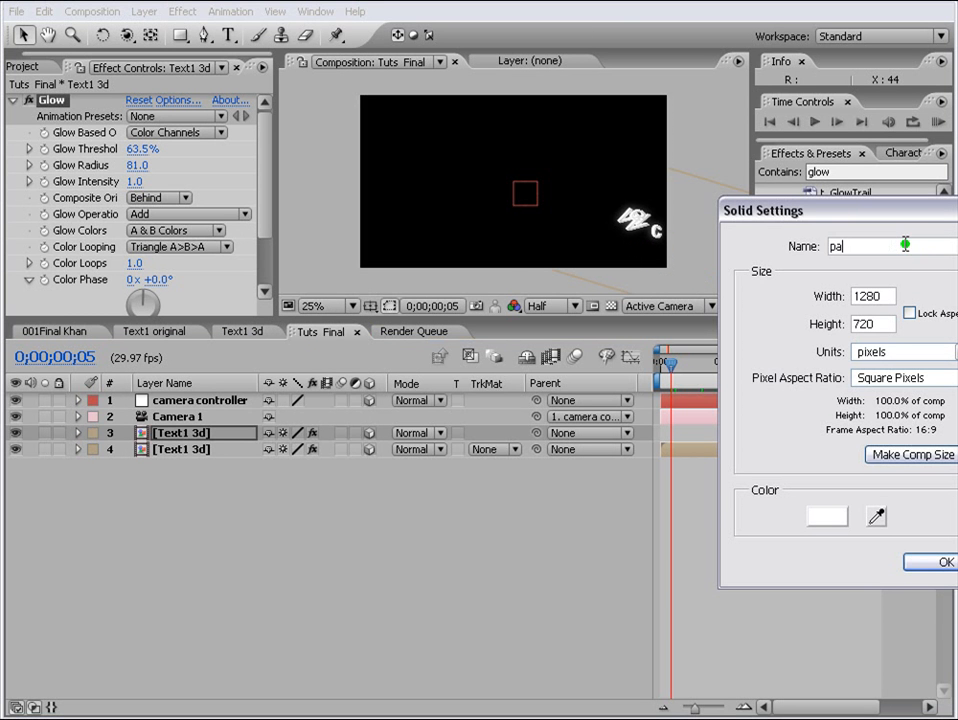
type("rticles")
key("Return")
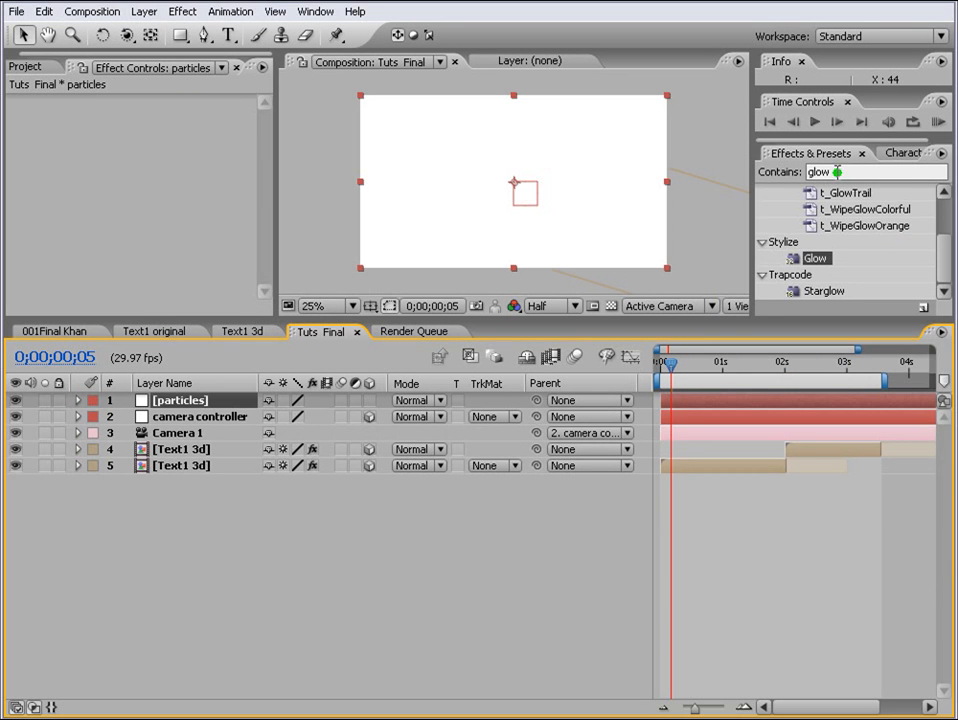
- Apply the CC Particle World effect to the particles layer and set its Grid to Off
left_click(778, 155)
type("cc particle")
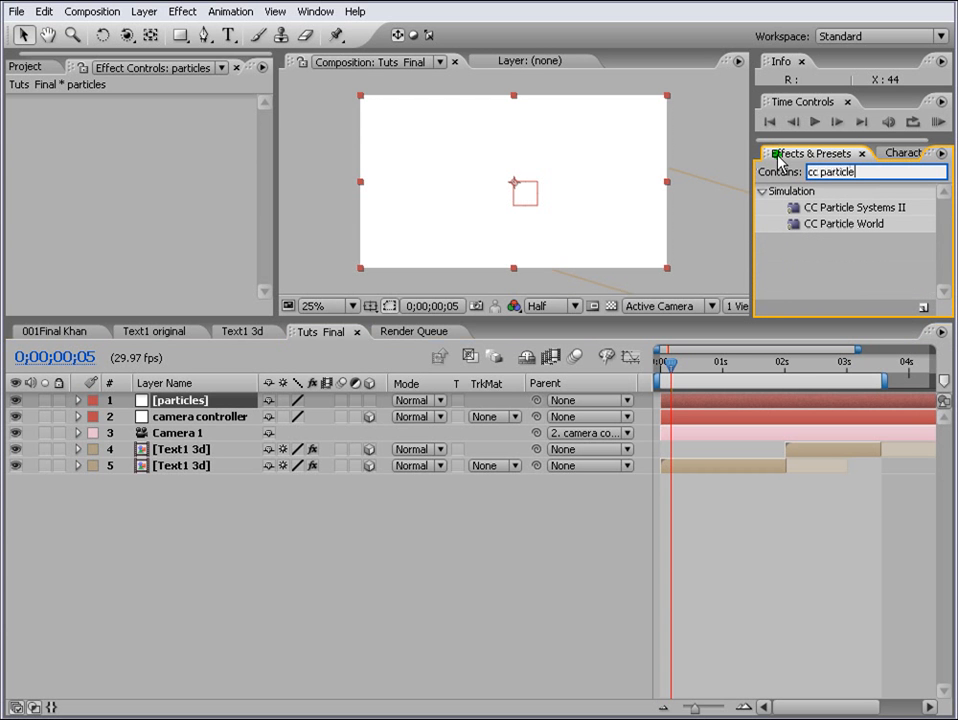
left_click(836, 224)
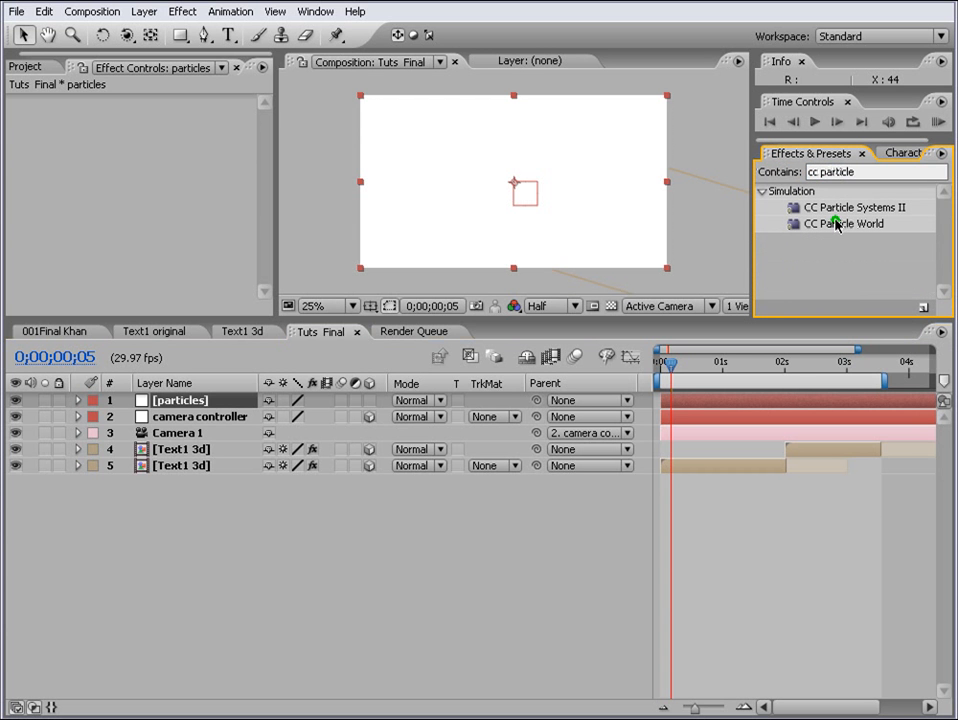
left_click_drag(836, 224, 727, 398)
left_click(236, 198)
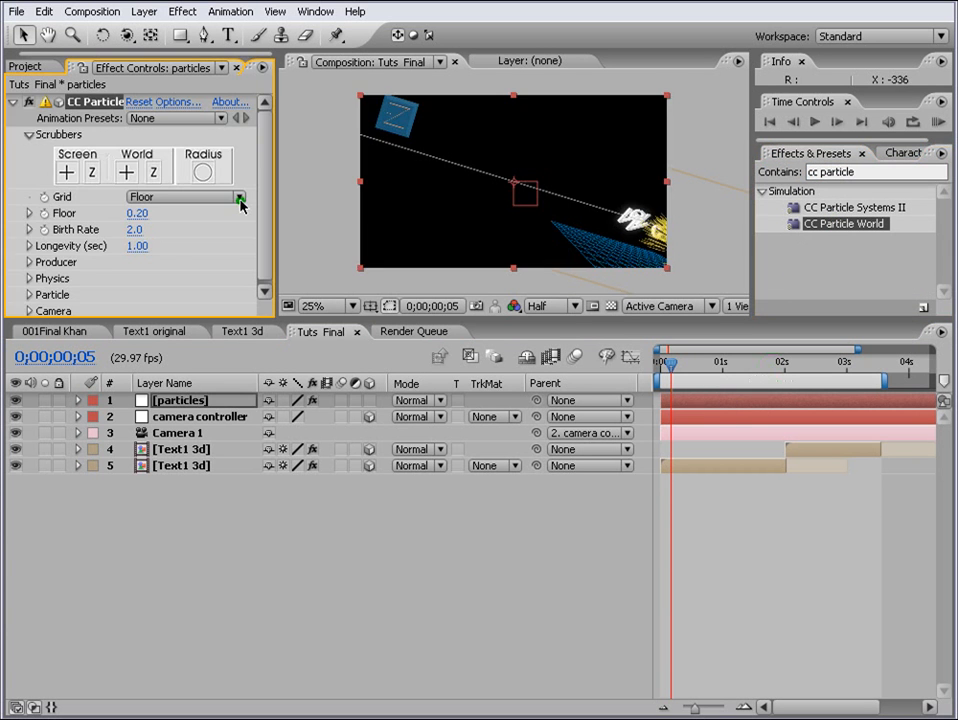
left_click(160, 128)
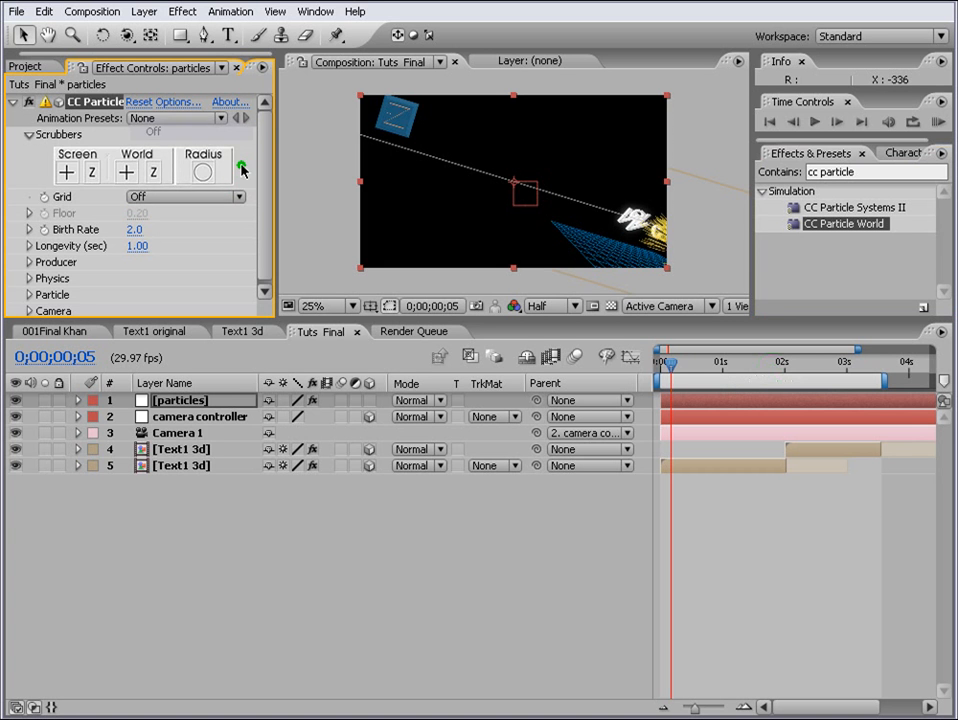
- Change the CC Particle World particle type to Lens Concave, with the current time at 0;00;00;12
left_click(28, 237)
left_click(29, 291)
scroll(205, 290, "down", 4)
left_click(210, 307)
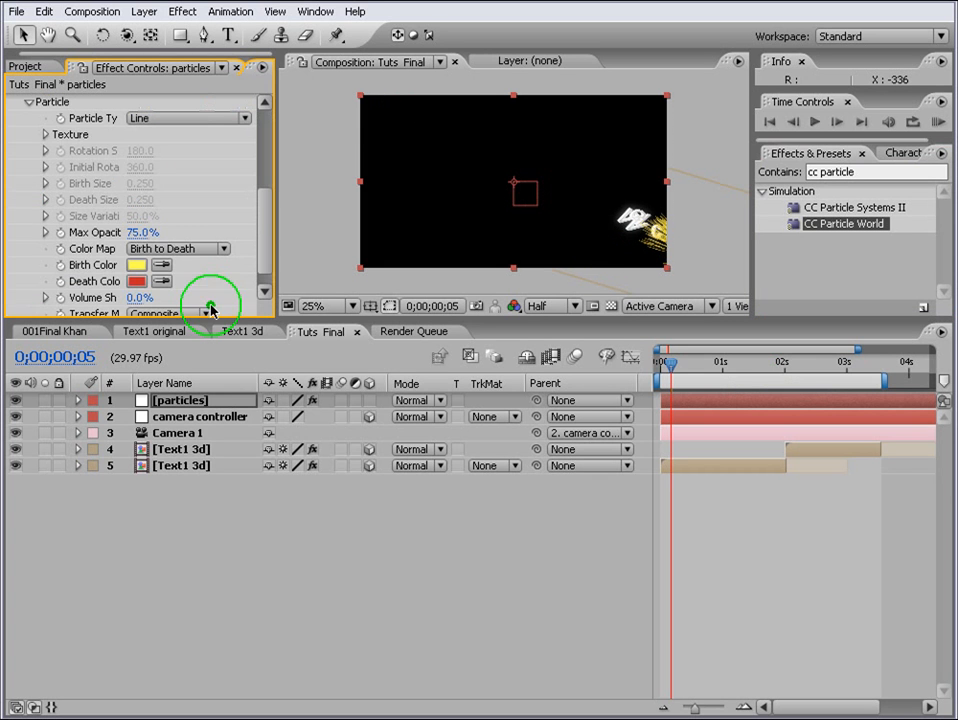
left_click_drag(678, 366, 686, 366)
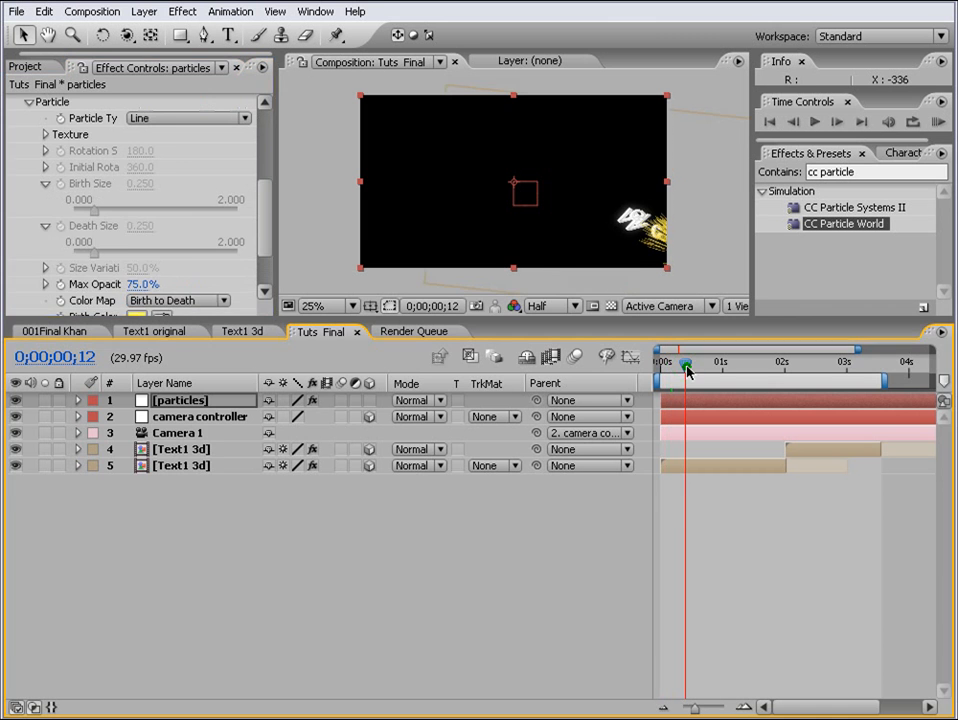
left_click_drag(269, 257, 257, 210)
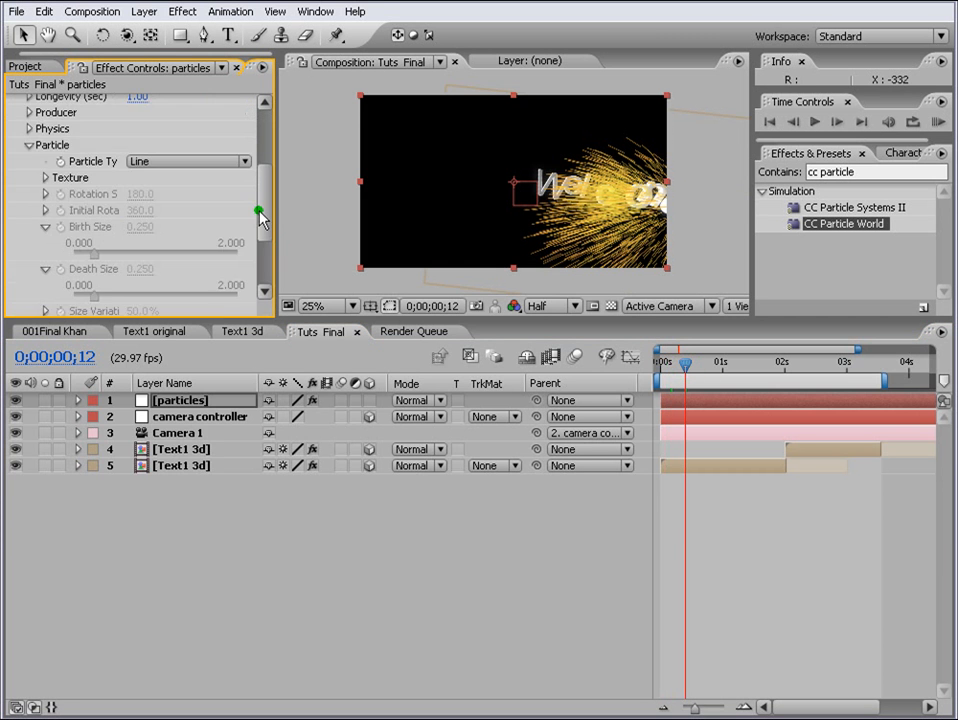
left_click(240, 217)
left_click(225, 494)
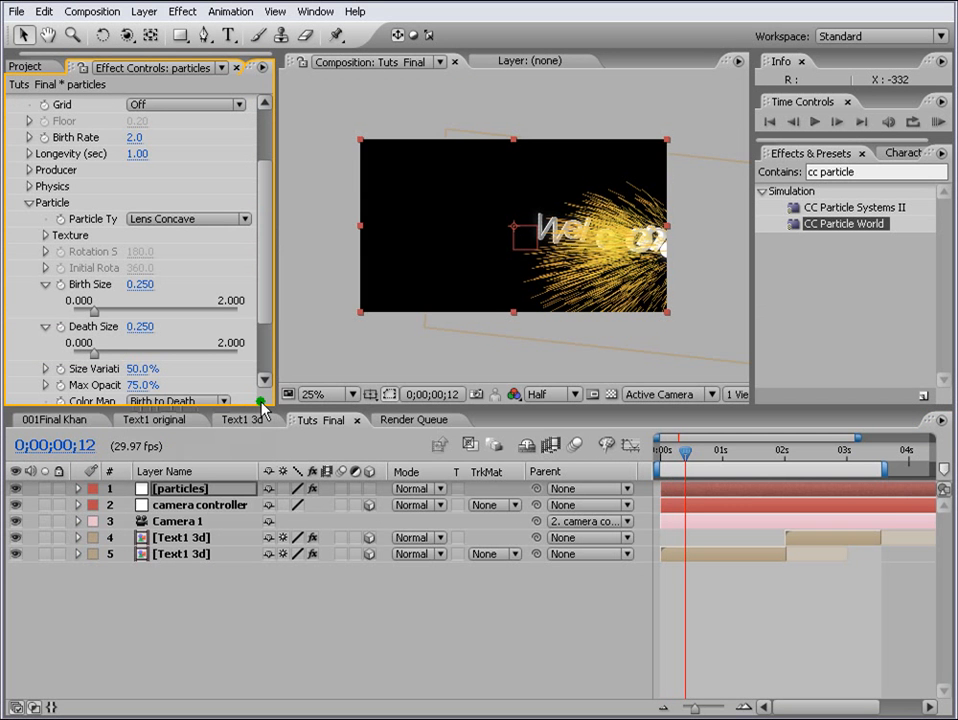
- Enable Force Motionblur in the Rendering options of CC Particle World
scroll(225, 124, "up", 3)
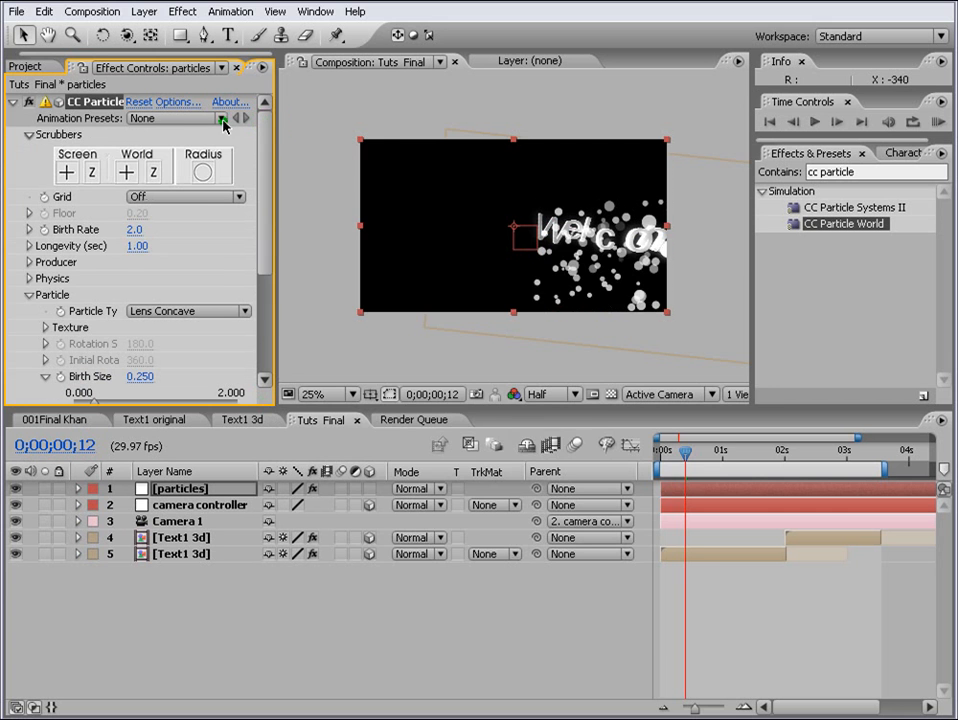
left_click(167, 107)
left_click(428, 421)
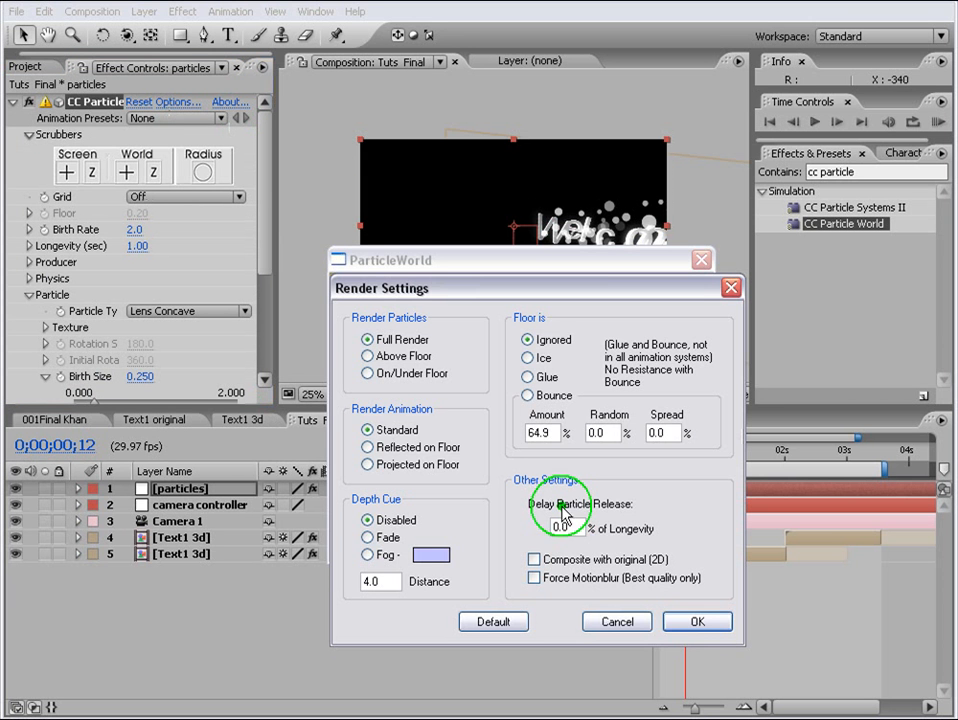
left_click(535, 577)
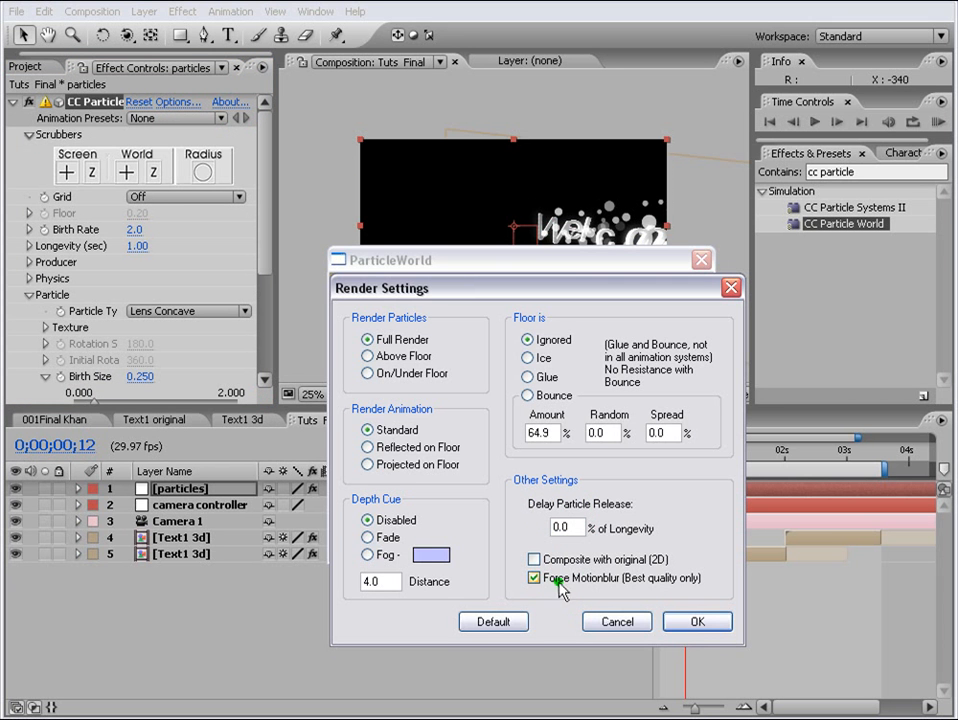
left_click(692, 628)
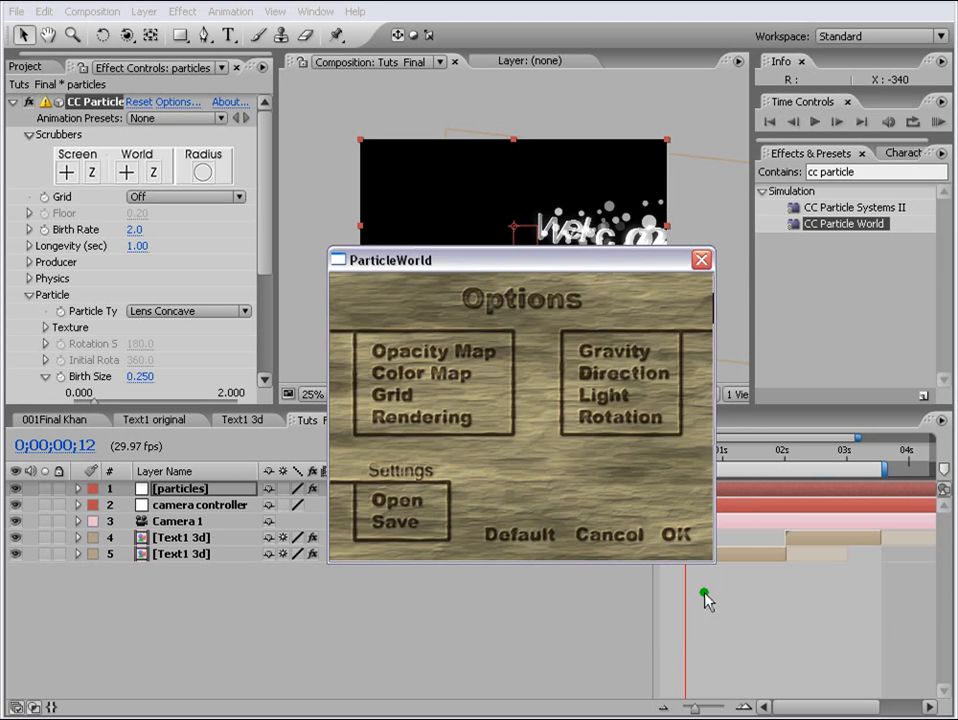
left_click(676, 541)
- Change the particles solid's colour to orange in its solid settings
scroll(265, 255, "down", 2)
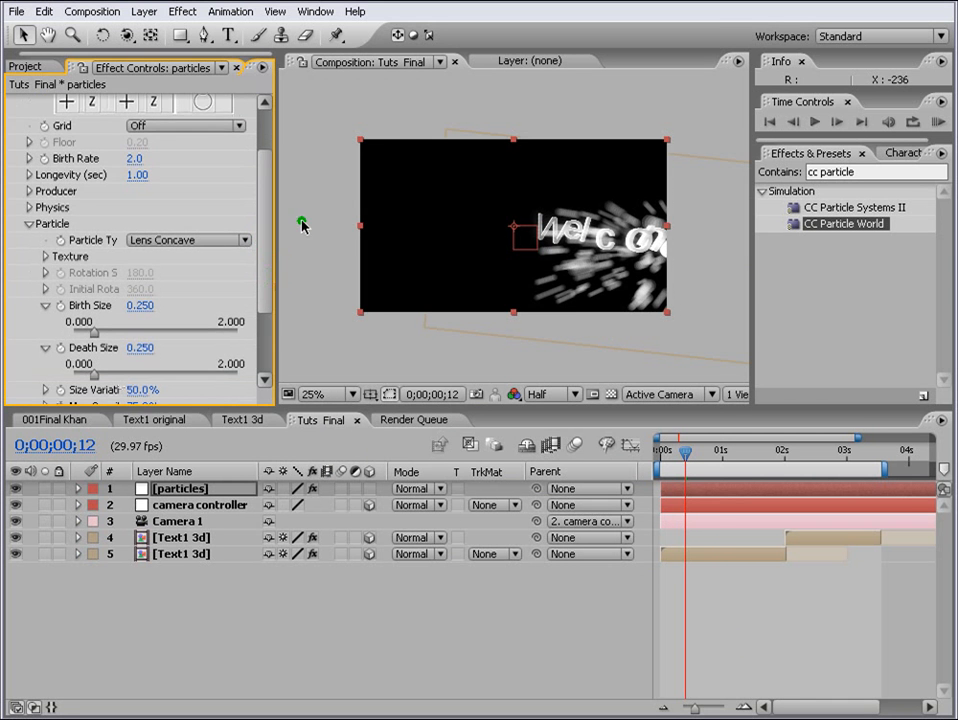
left_click(142, 11)
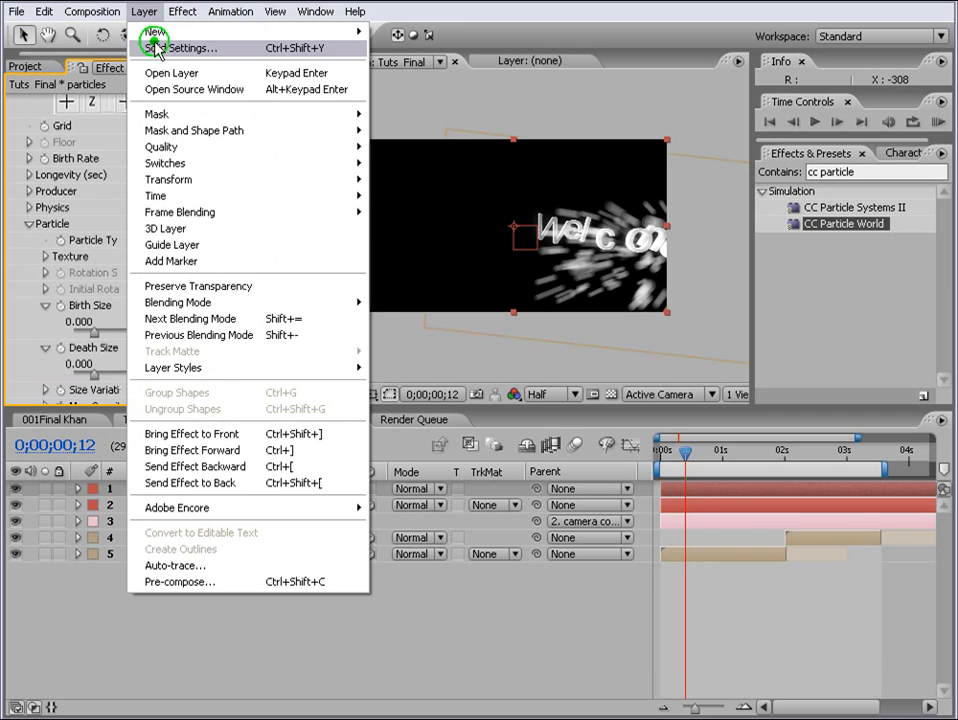
left_click(160, 48)
left_click(828, 514)
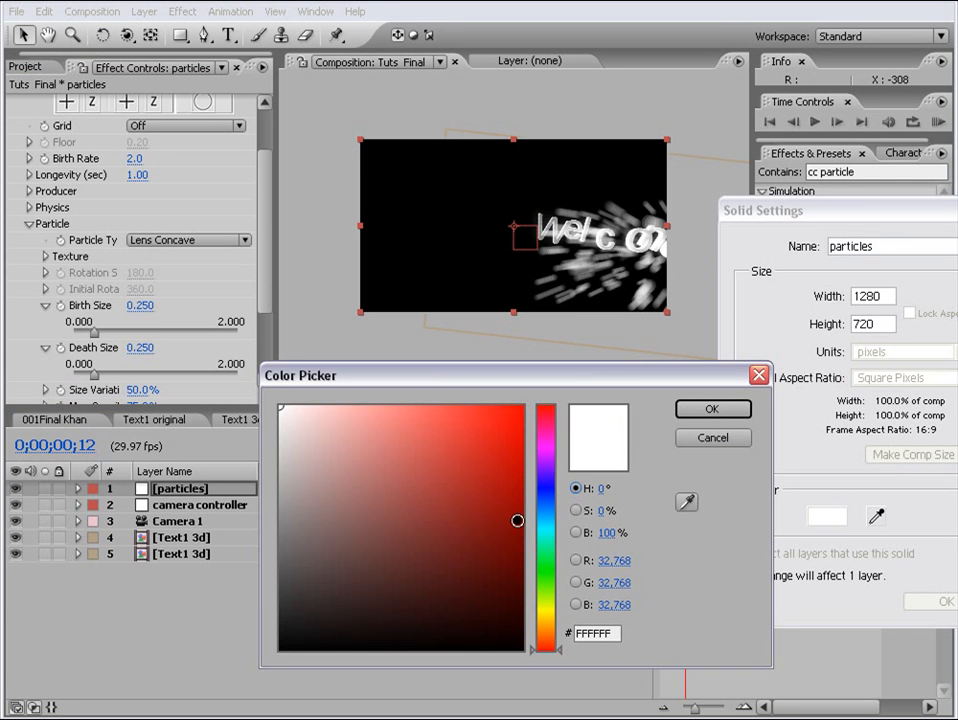
left_click(487, 432)
left_click(546, 638)
left_click(713, 409)
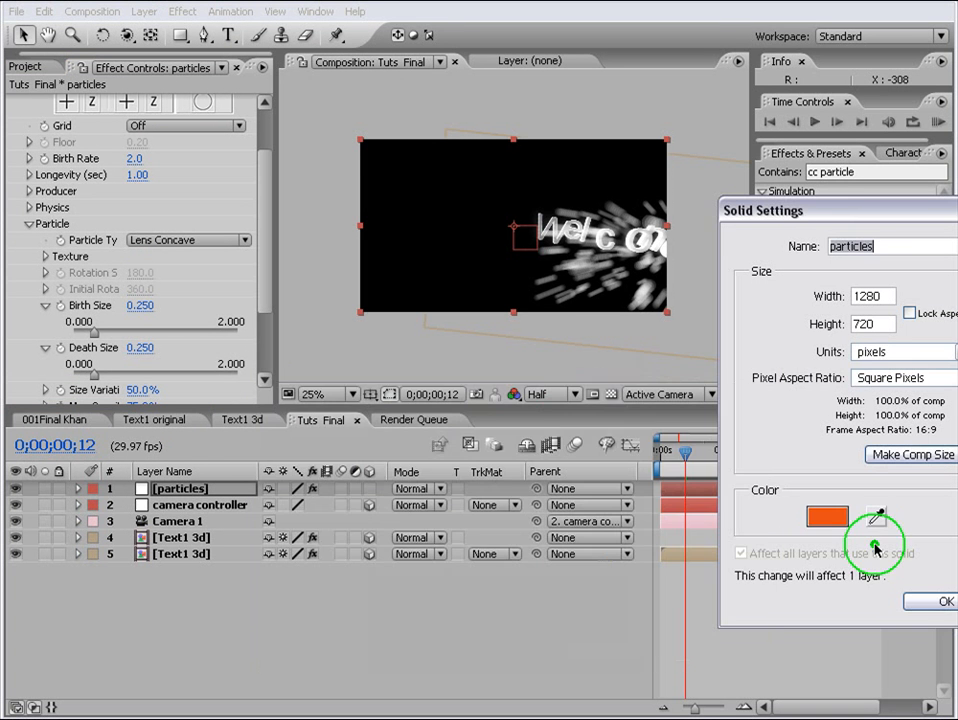
left_click(940, 600)
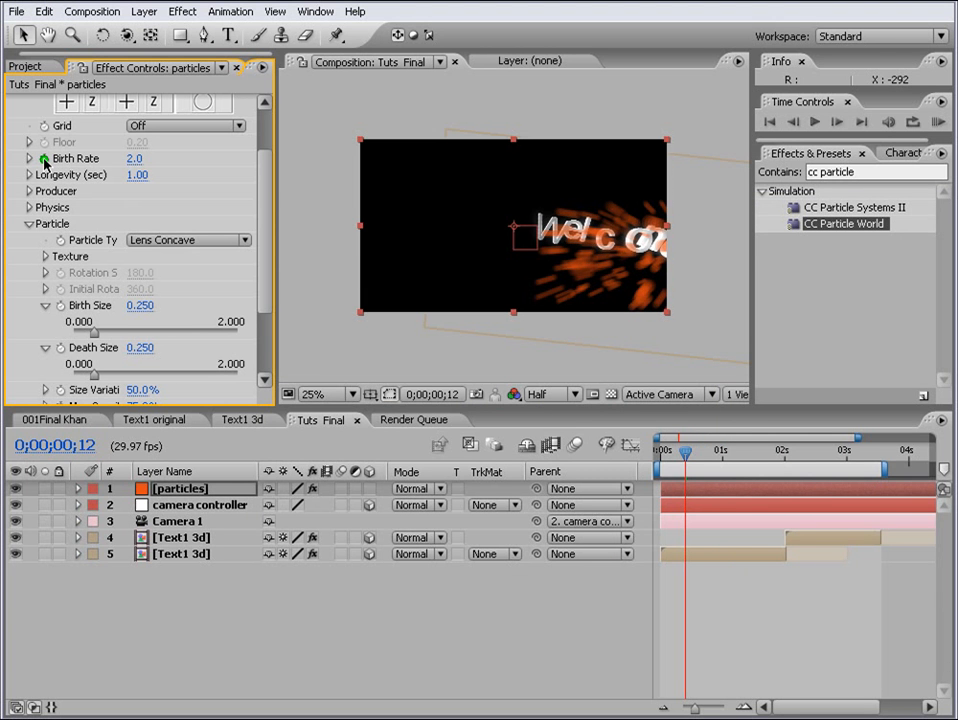
- Keyframe the particles' Birth Rate at 2.0 at the timeline start and 0 at 0;00;00;12
left_click(44, 158)
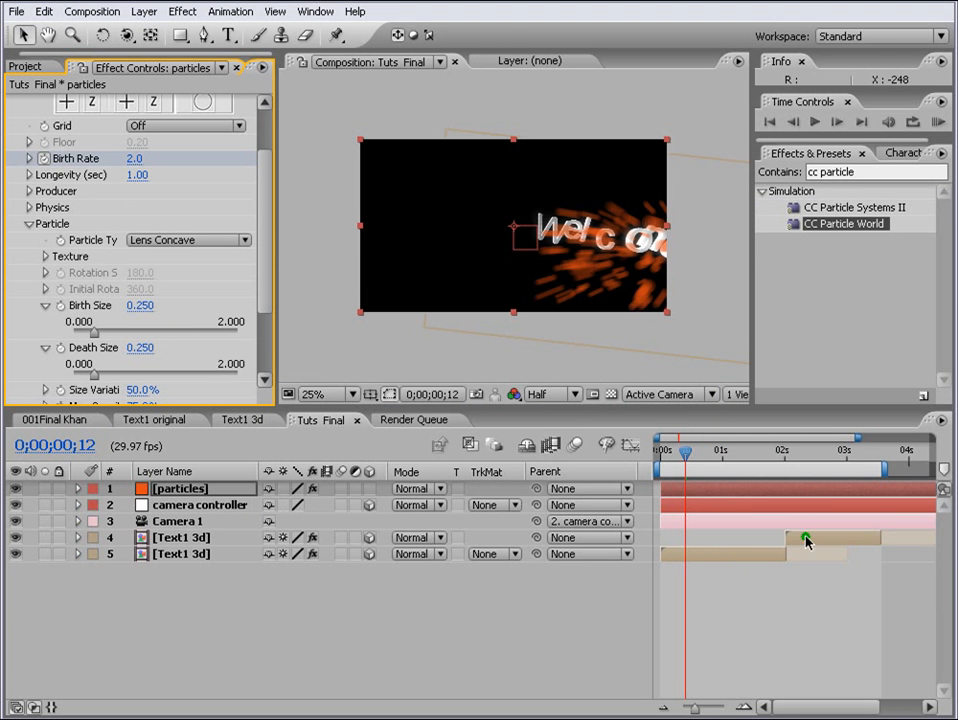
key("u")
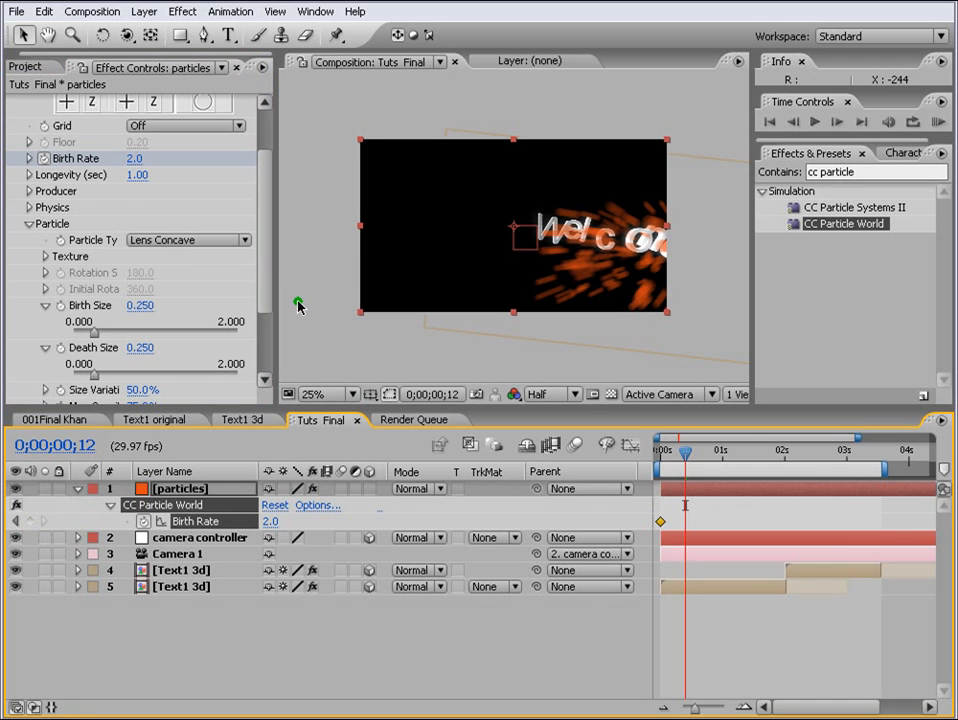
left_click(136, 158)
type("0")
key("Return")
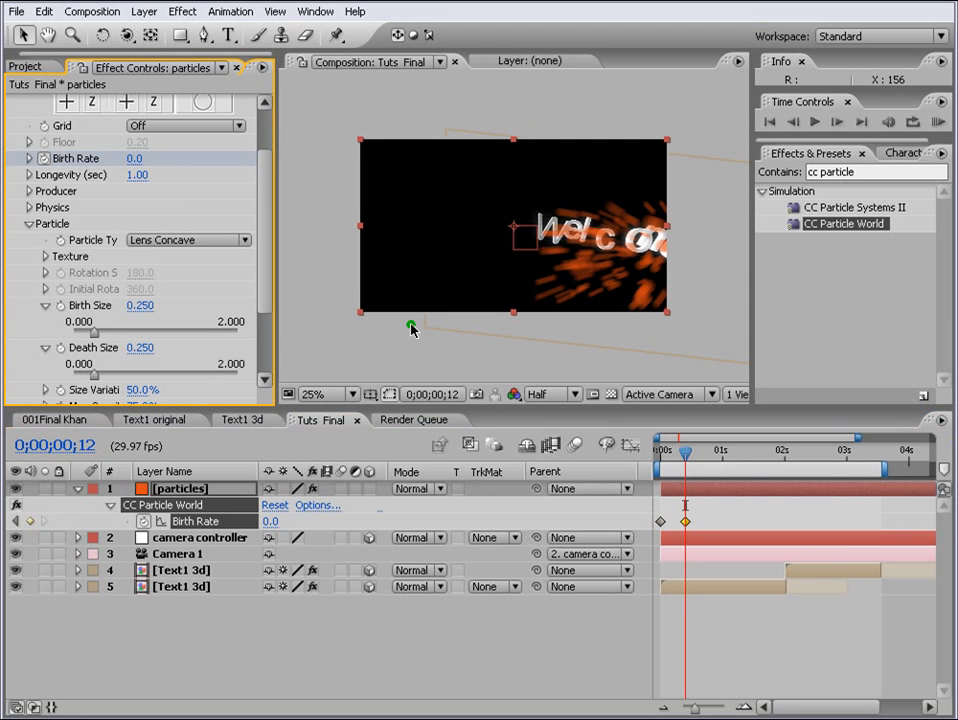
- Set the particles' Longevity to 0.50 seconds in CC Particle World
left_click(701, 454)
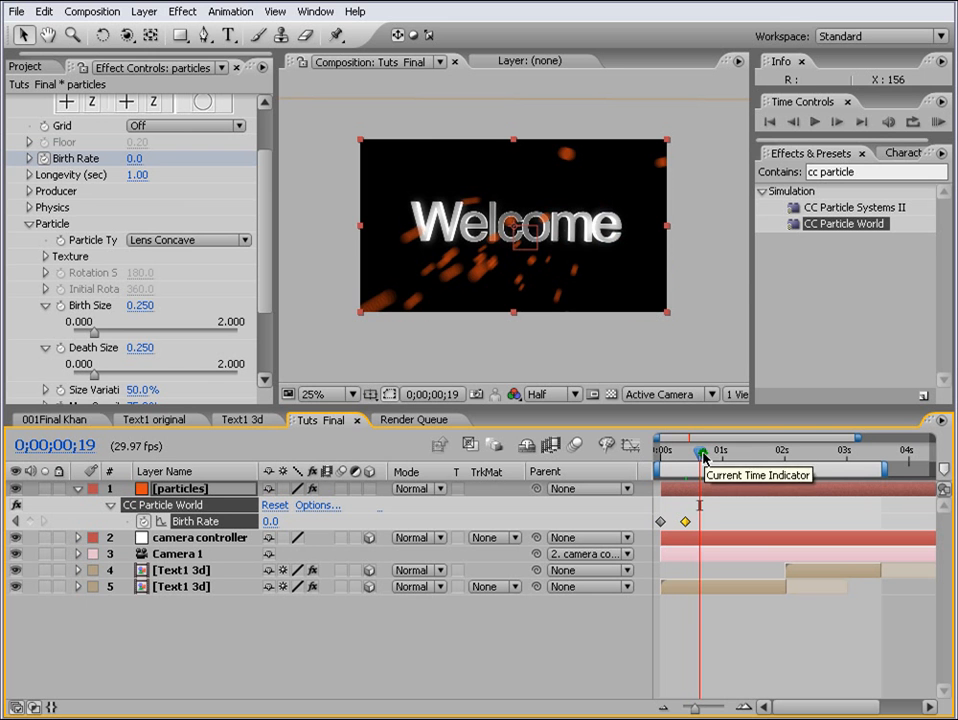
left_click(136, 174)
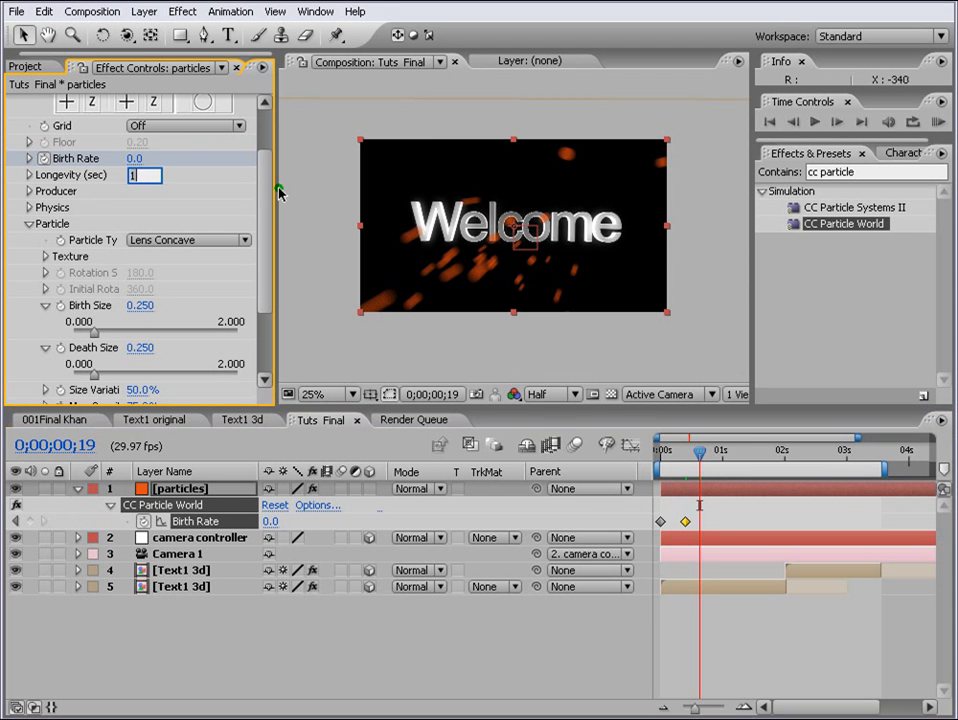
type("0.1")
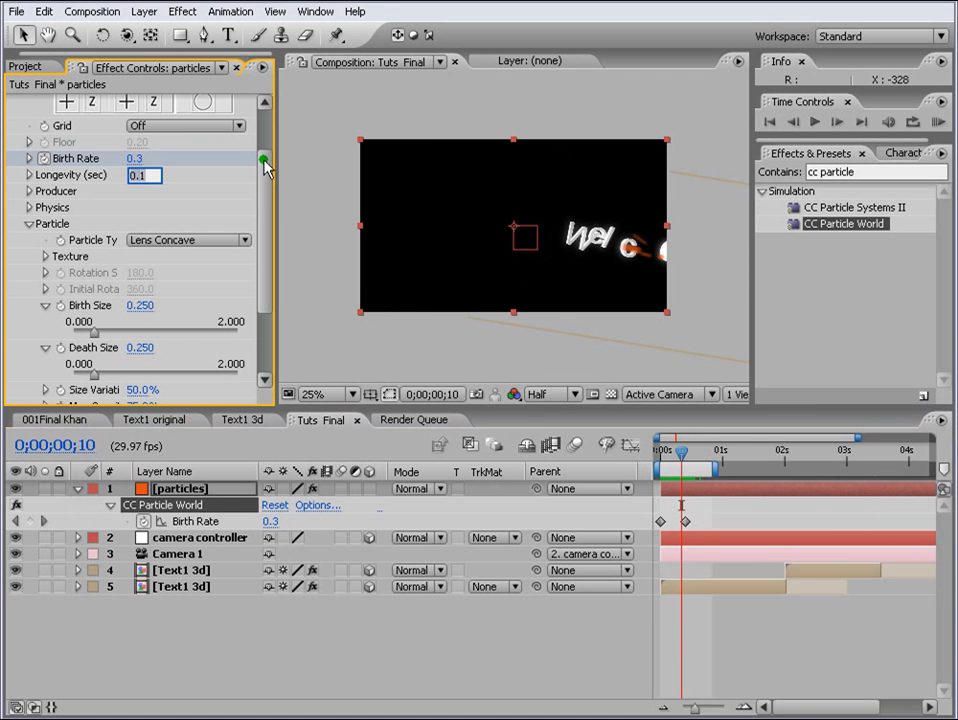
key("Return")
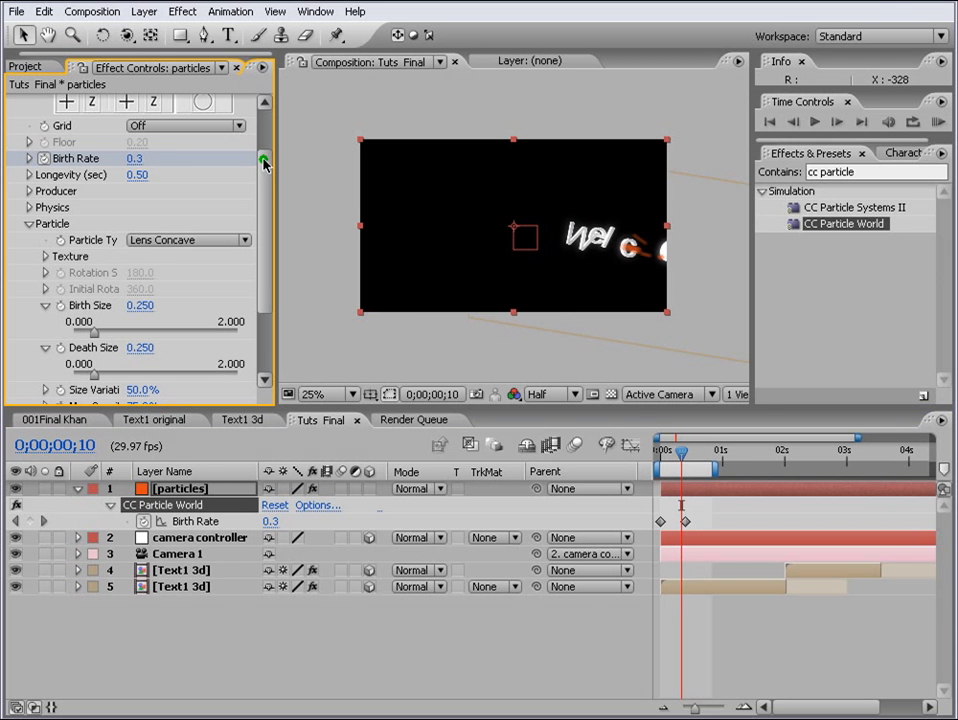
- Find the Stylize Glow effect and apply it to the particles layer
left_click(877, 172)
type("glow")
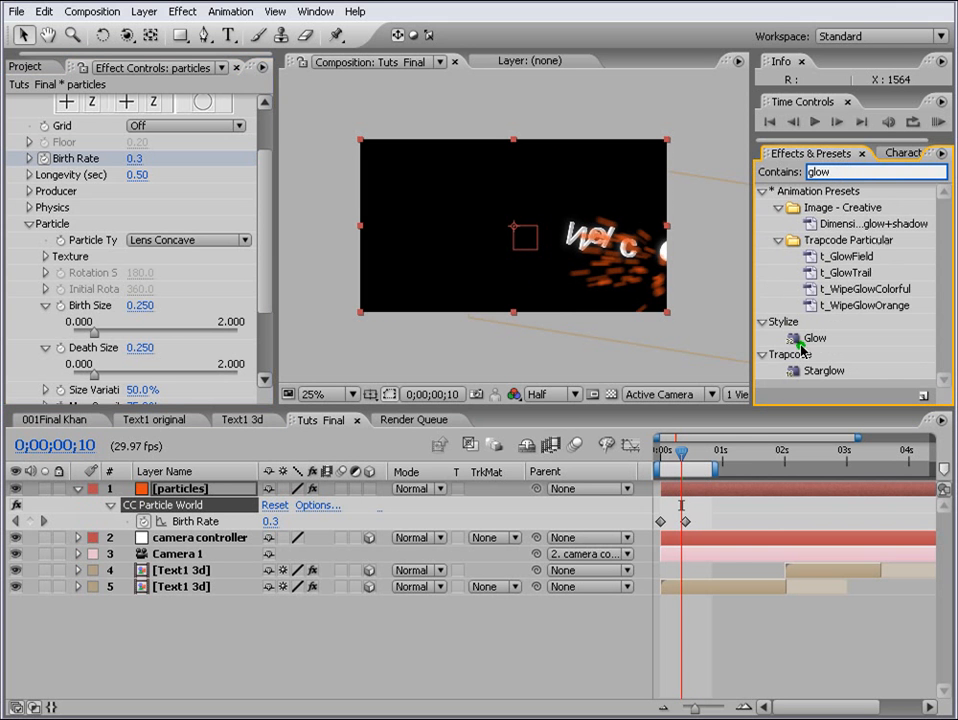
left_click_drag(815, 338, 724, 490)
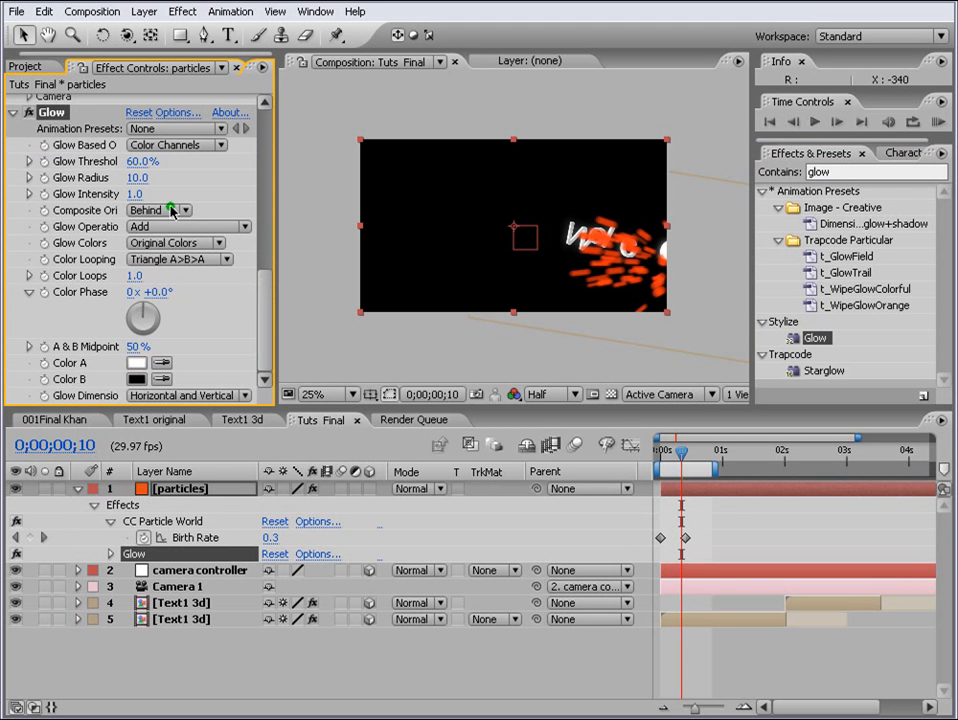
- Set the particles' Glow Threshold to 22.4% and Glow Radius to 22.0
mouse_move(132, 161)
left_mouse_down()
mouse_move(143, 162)
mouse_move(116, 163)
left_mouse_up()
mouse_move(138, 179)
left_mouse_down()
mouse_move(152, 180)
mouse_move(129, 164)
left_mouse_up()
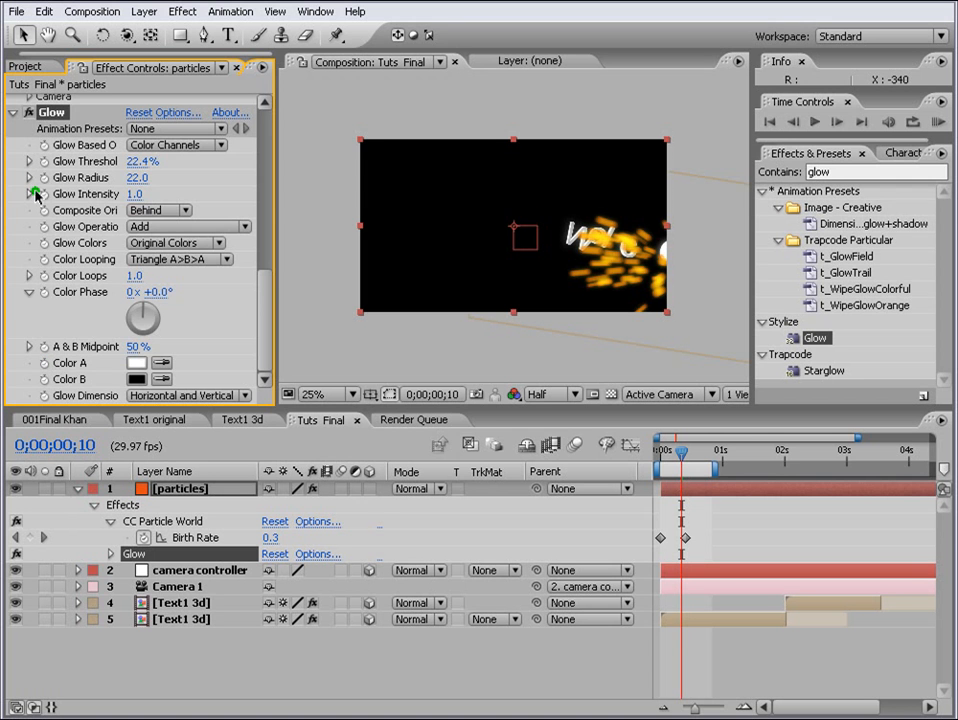
- Set the particles' Birth Size to 0.234, Death Size to 0.012 and Max Opacity to 100% in CC Particle World
left_click_drag(268, 270, 275, 192)
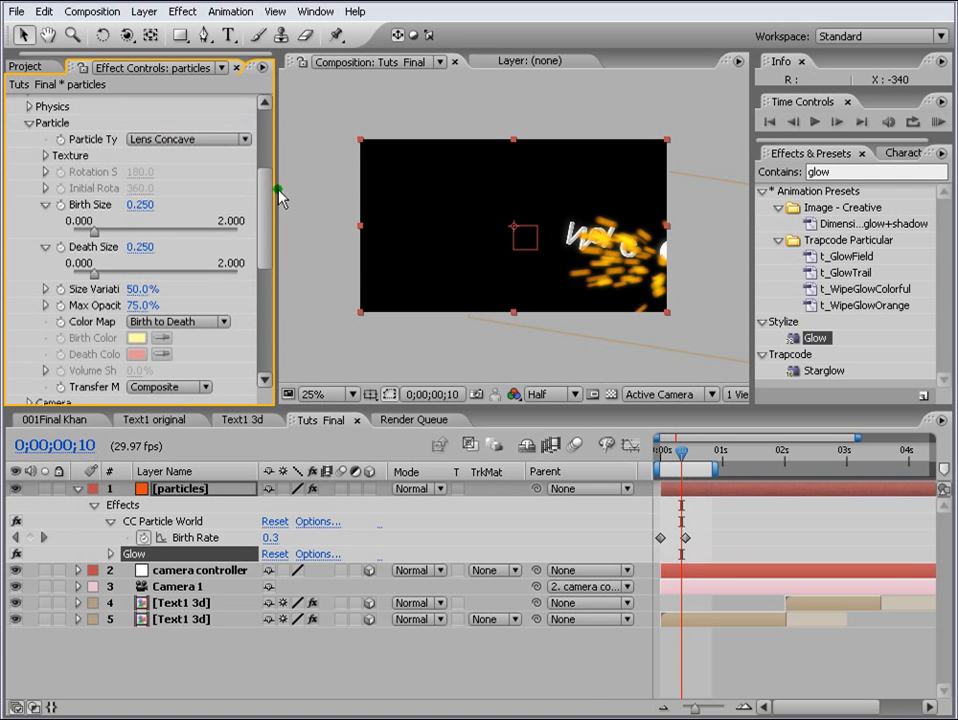
mouse_move(92, 236)
left_mouse_down()
mouse_move(81, 236)
mouse_move(80, 275)
mouse_move(94, 236)
left_mouse_up()
left_click_drag(145, 305, 240, 315)
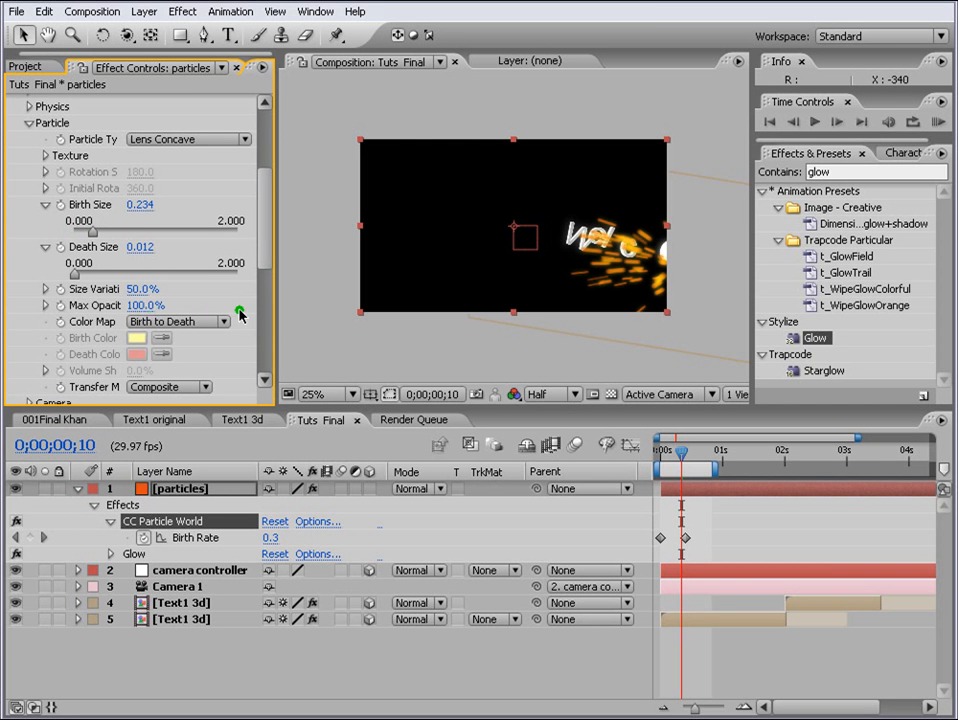
- Reduce the particles' Glow Radius to 13.0 and run a RAM preview of the burst
left_click_drag(259, 250, 263, 325)
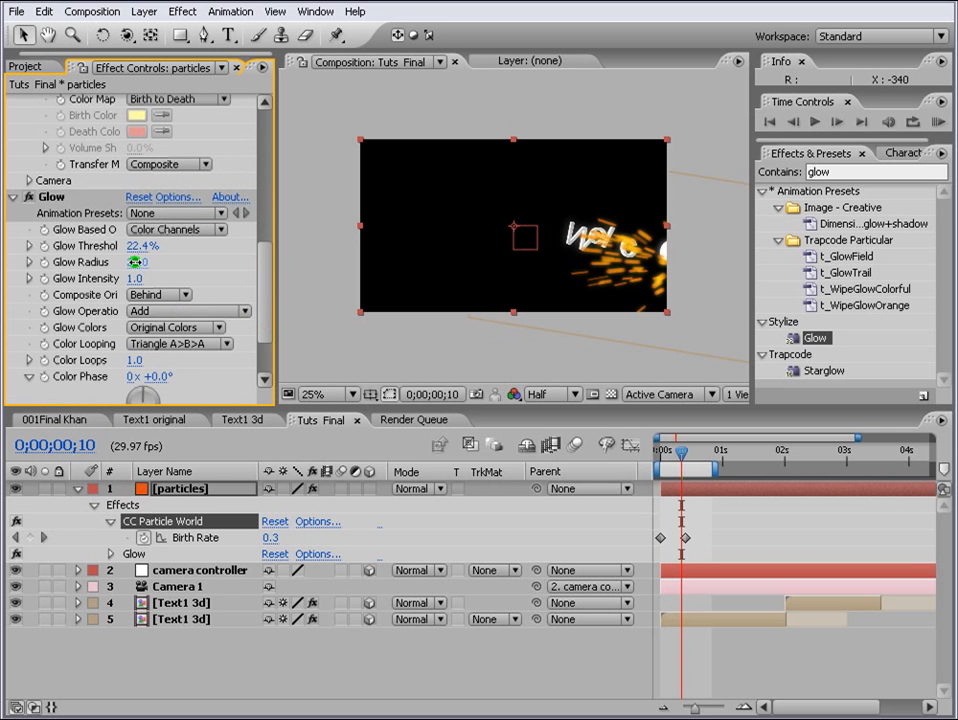
mouse_move(135, 262)
left_mouse_down()
mouse_move(128, 268)
mouse_move(138, 268)
left_mouse_up()
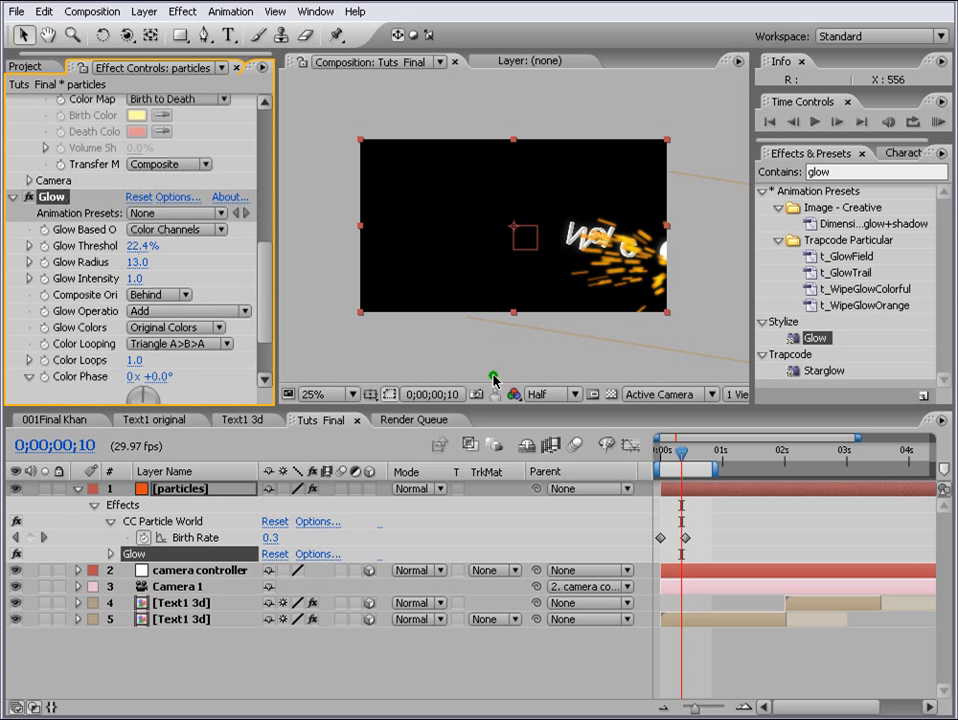
left_click(938, 122)
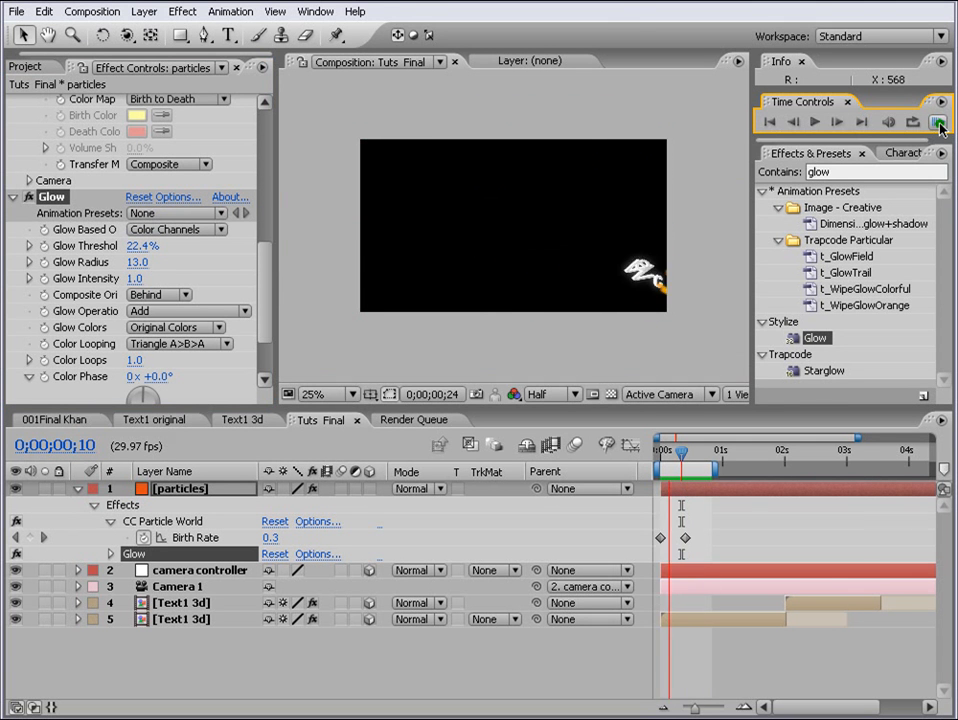
- Extend the work area to the end of the Tuts Final composition
left_click_drag(714, 470, 935, 486)
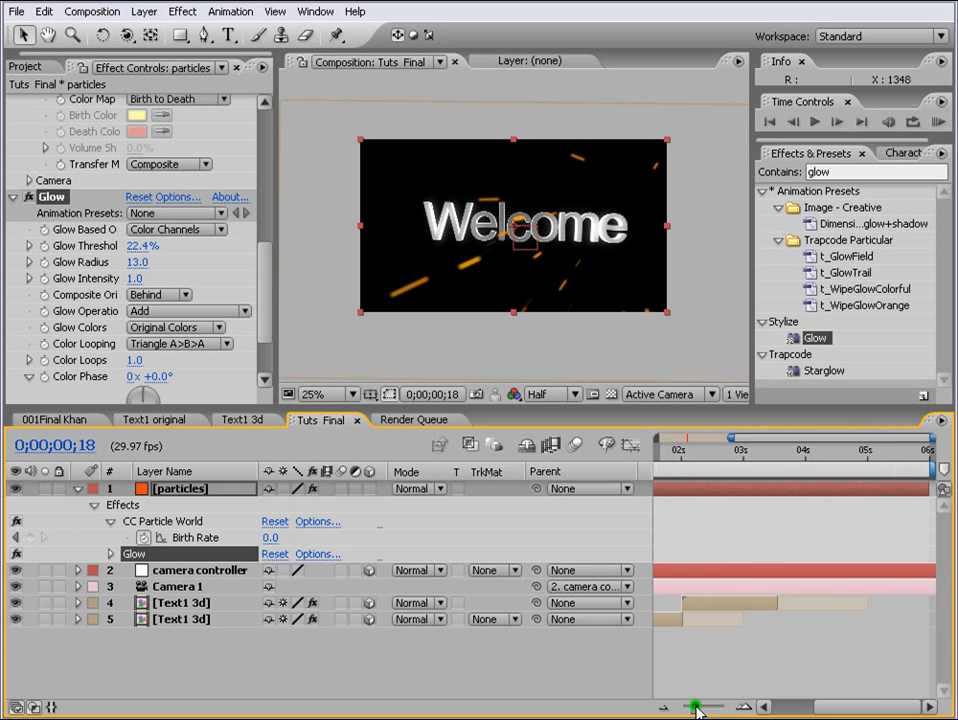
left_click_drag(697, 706, 678, 705)
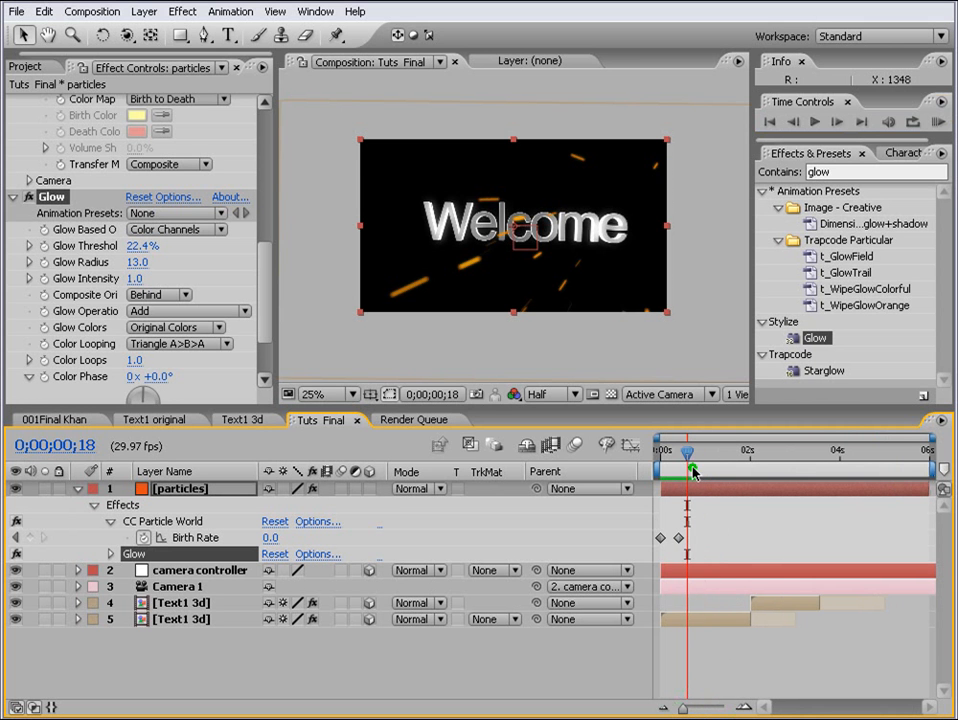
- Trim the particles layer to about one second and place a duplicate of it starting at 0;00;02;00
left_click_drag(688, 454, 706, 454)
left_click_drag(929, 489, 762, 490)
key("ctrl+d")
left_click(750, 447)
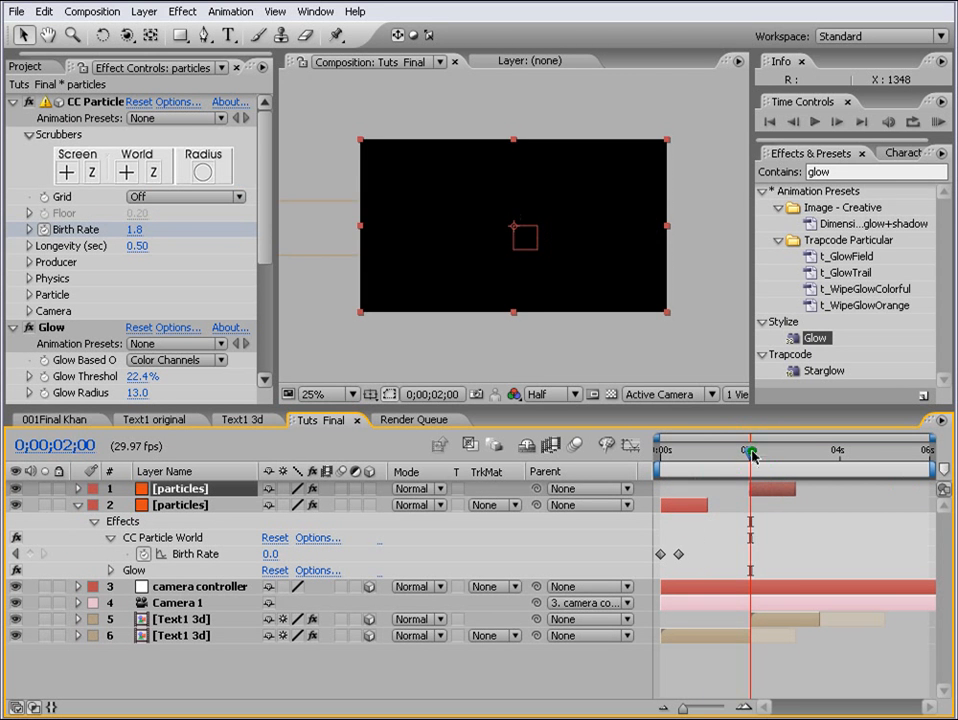
- Set the duplicate particles' Producer Position X to -1.95 and Position Z to 1.71, and preview the second burst
left_click(757, 453)
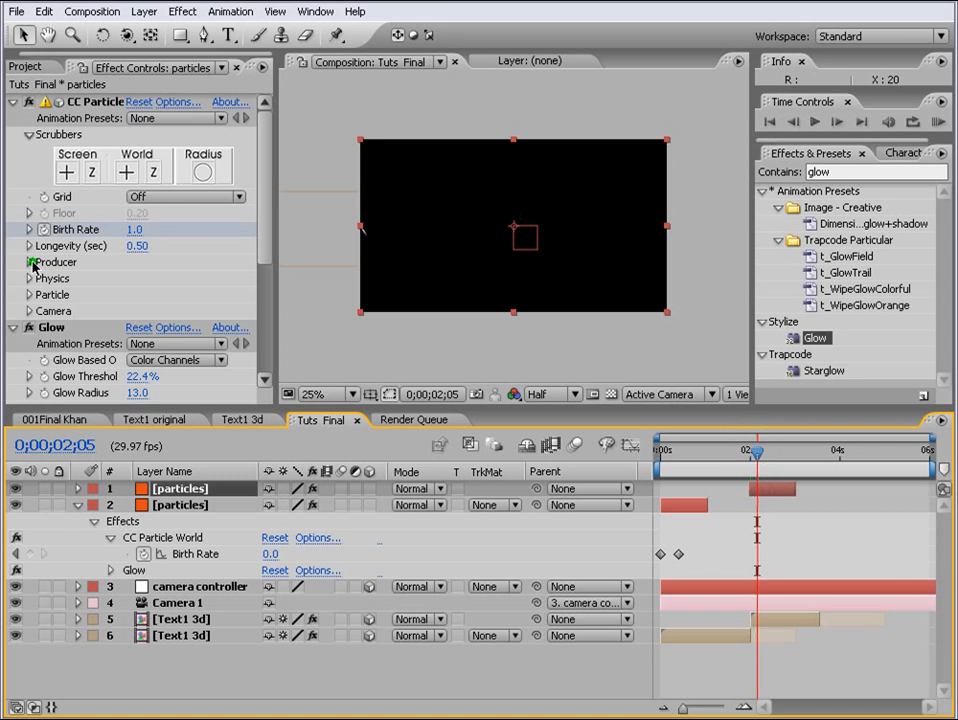
left_click(31, 264)
left_click_drag(139, 309, 308, 314)
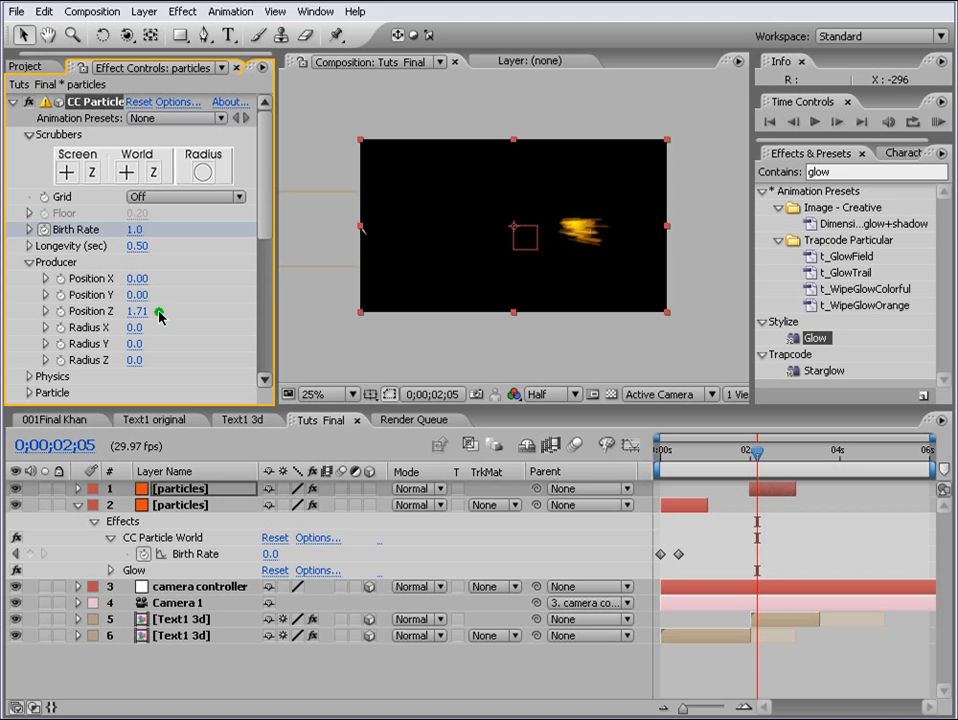
left_click_drag(135, 279, 45, 274)
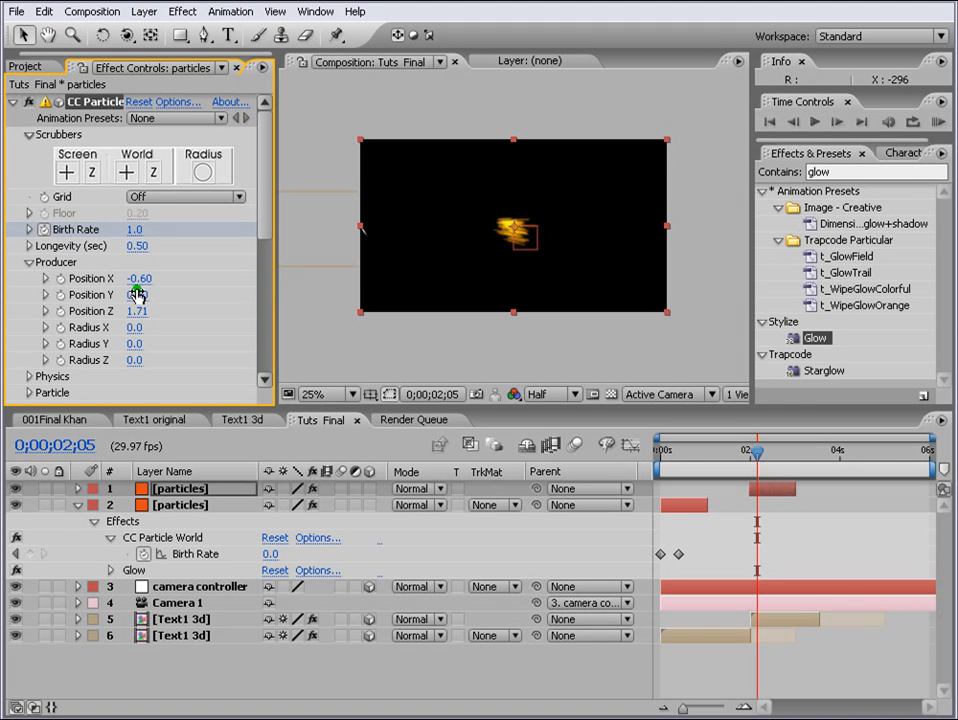
mouse_move(140, 290)
left_mouse_down()
mouse_move(60, 278)
mouse_move(133, 278)
mouse_move(107, 246)
mouse_move(111, 280)
mouse_move(151, 284)
left_mouse_up()
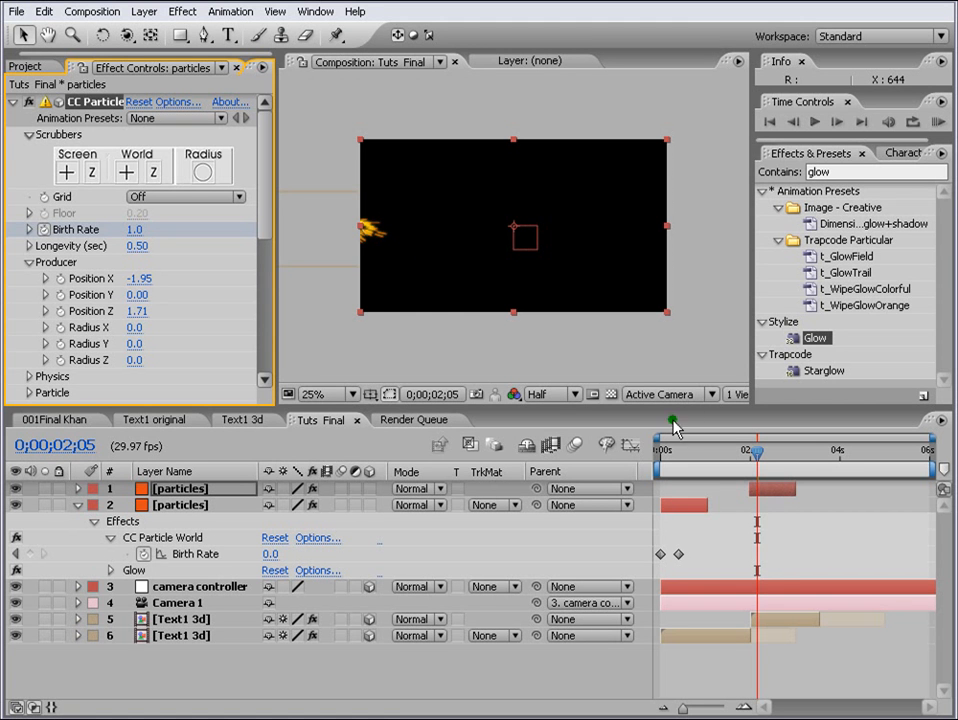
left_click(938, 121)
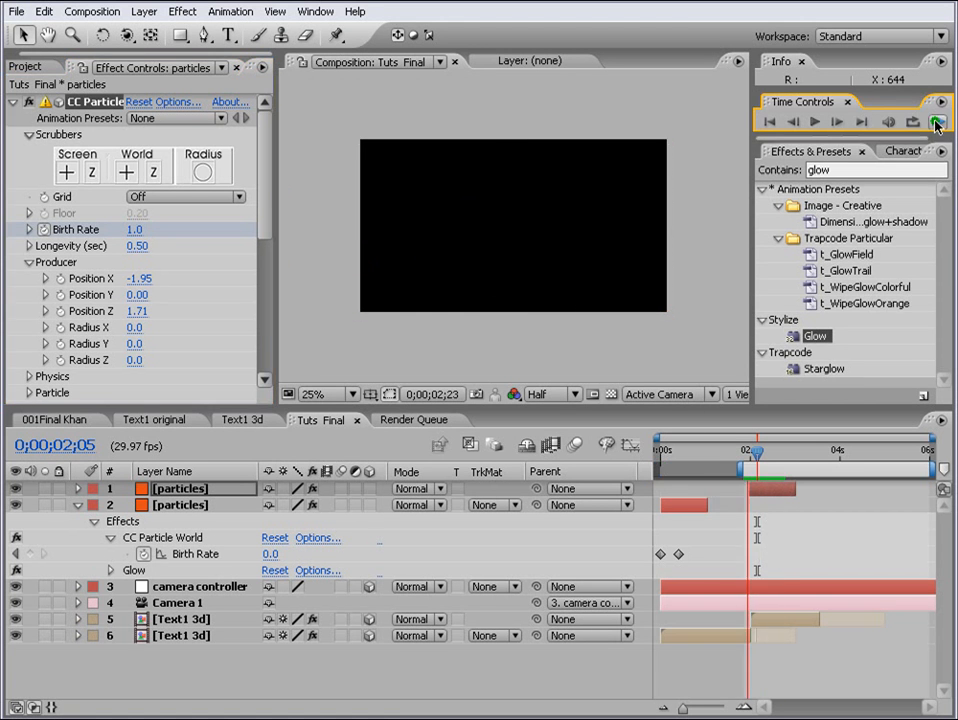
key("space")
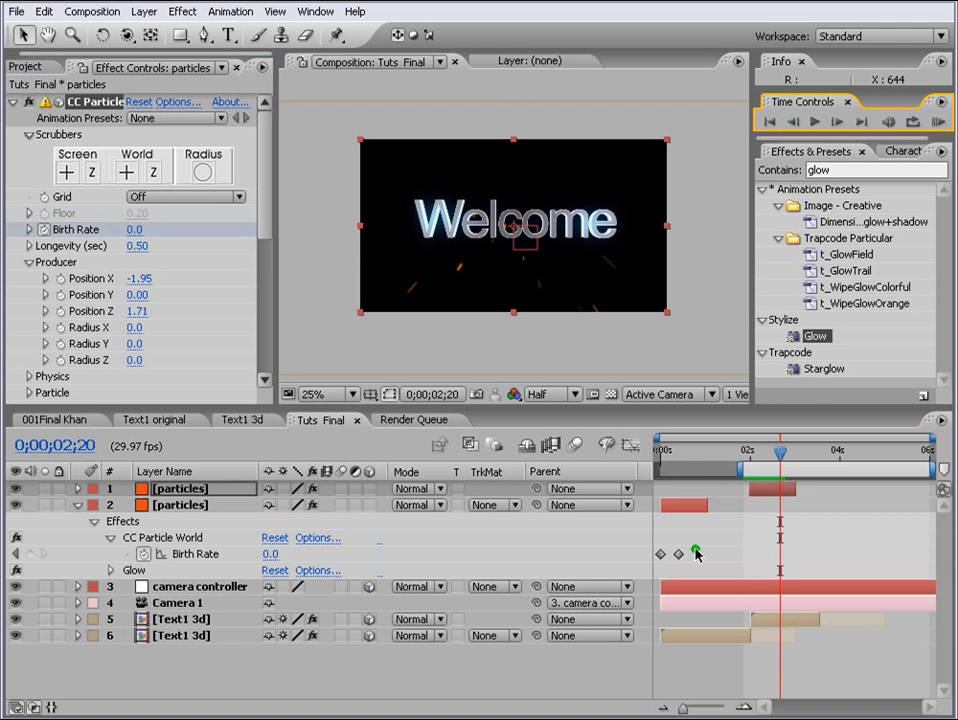
- Set the duplicate particles' Physics Velocity to 3.00 and preview the second burst
left_click(759, 464)
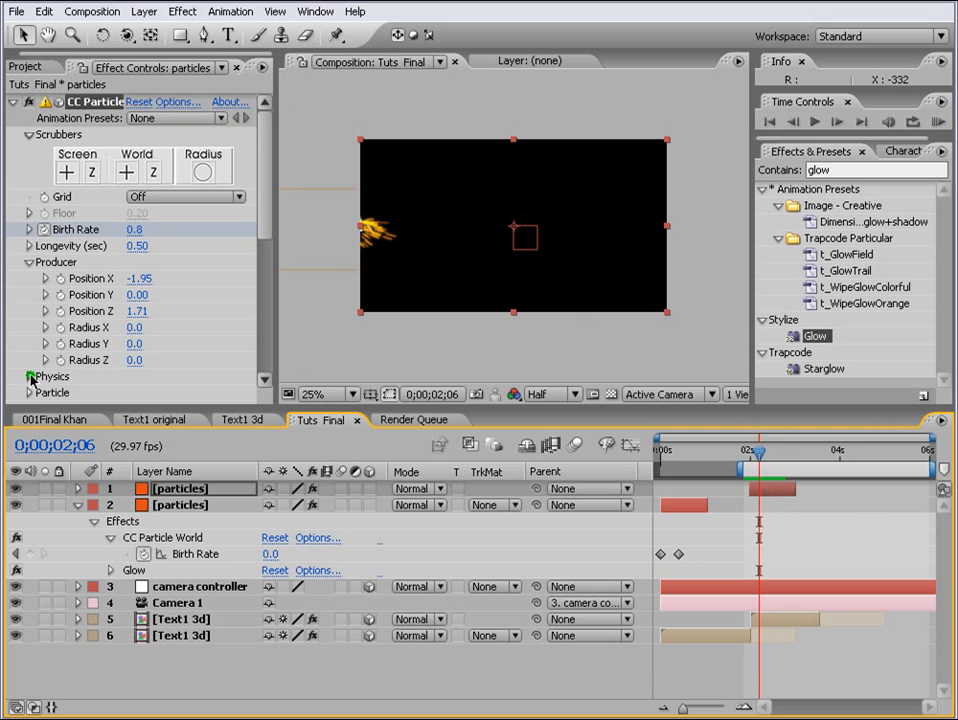
left_click(30, 378)
left_click(140, 316)
type("1")
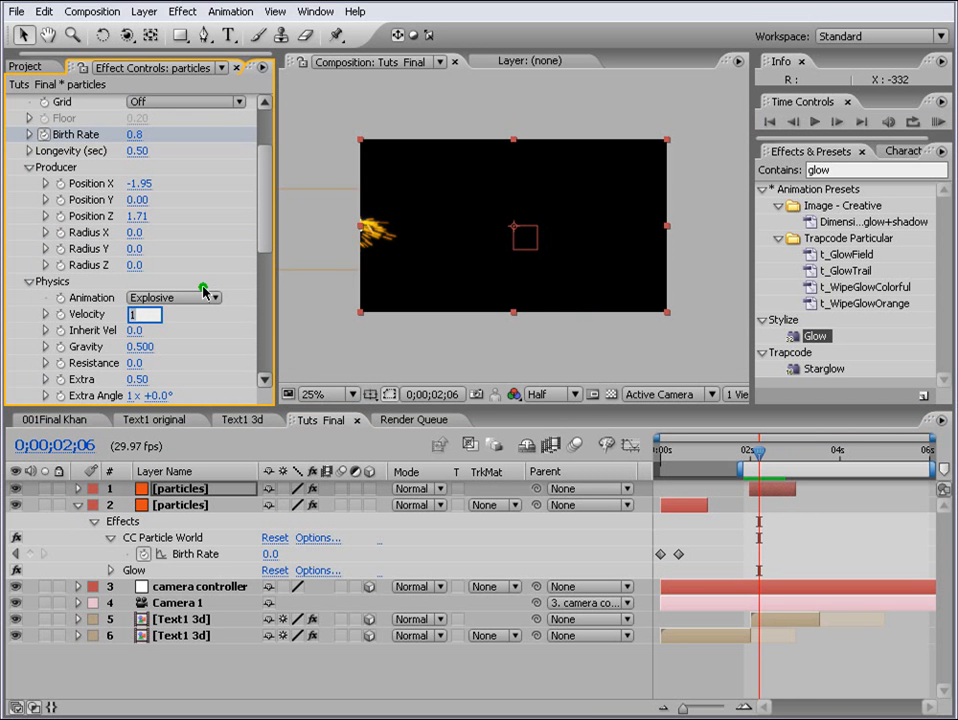
key("Return")
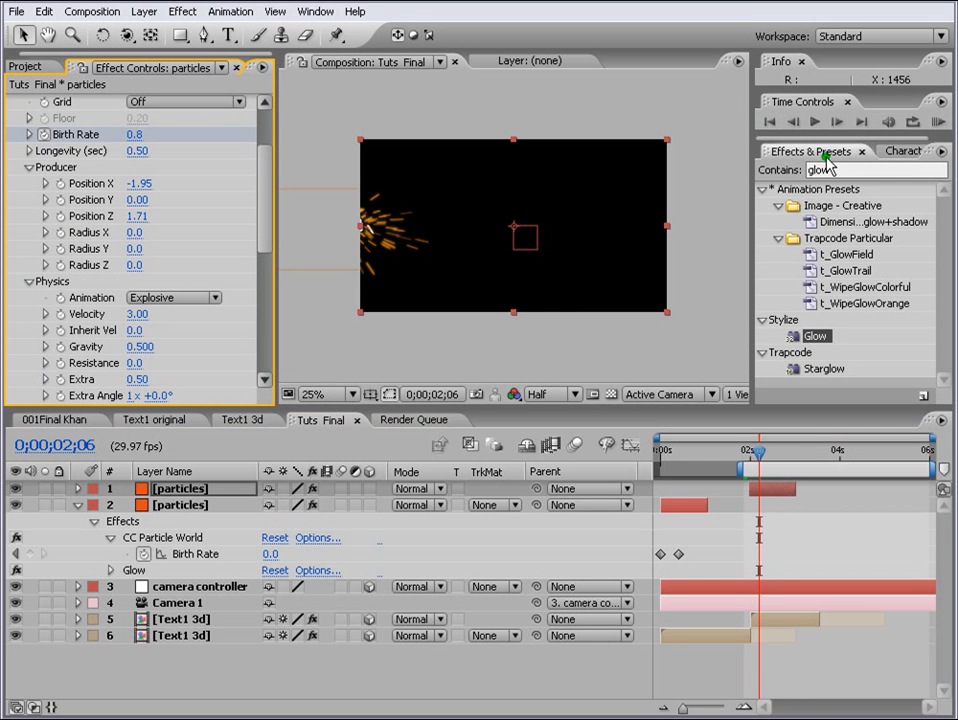
left_click(940, 121)
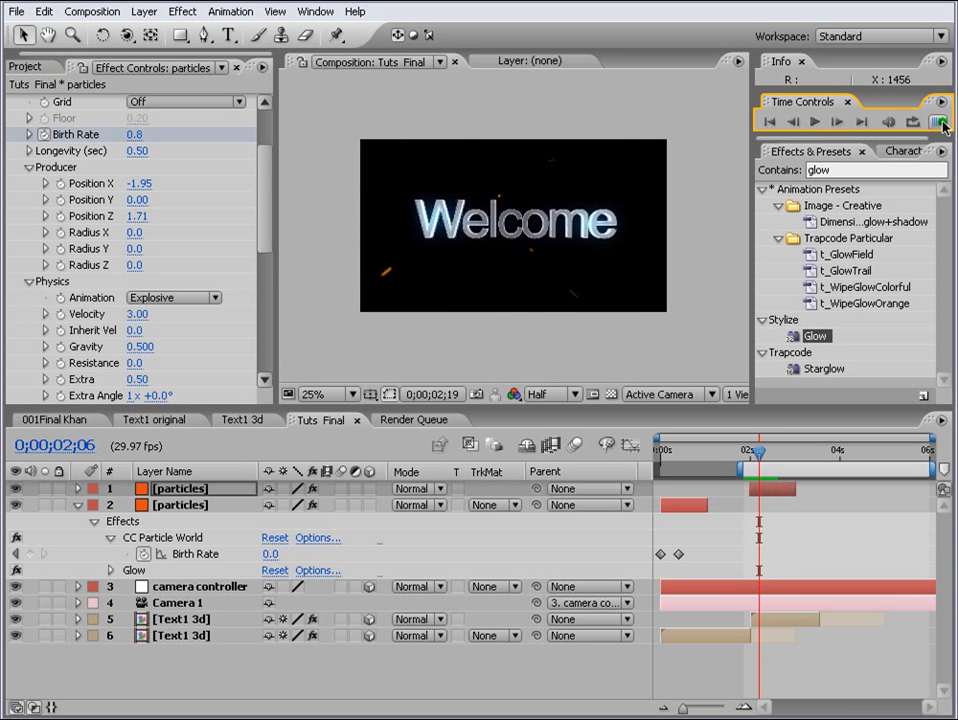
- Set the Physics Velocity of the original particles layer to 2.00
mouse_move(265, 212)
left_mouse_down()
mouse_move(273, 276)
mouse_move(269, 192)
left_mouse_up()
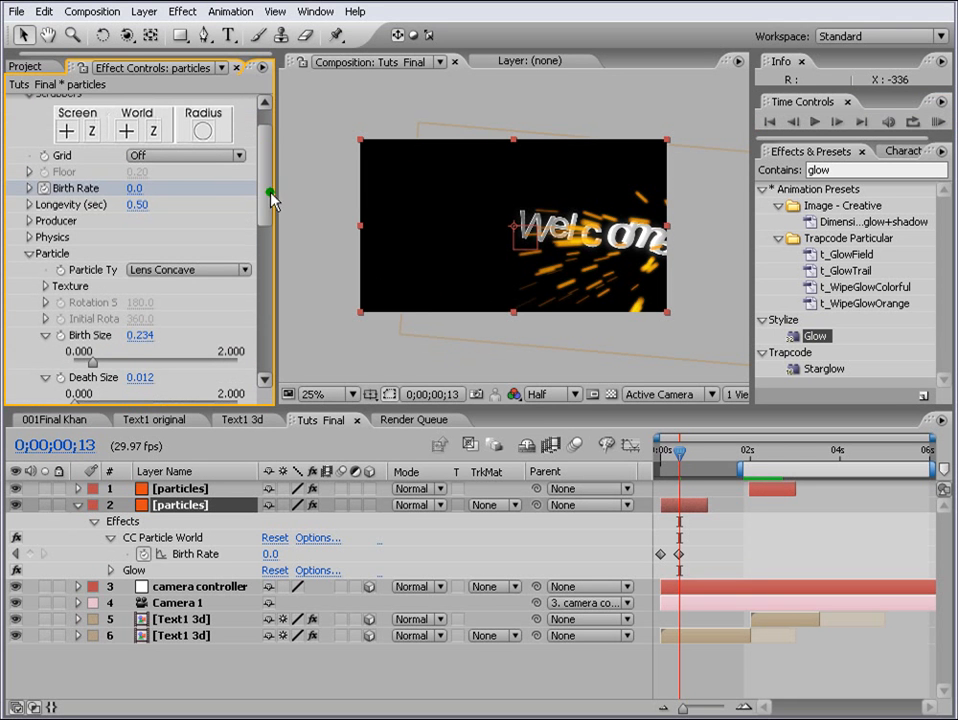
left_click(31, 238)
left_click(134, 270)
type("1")
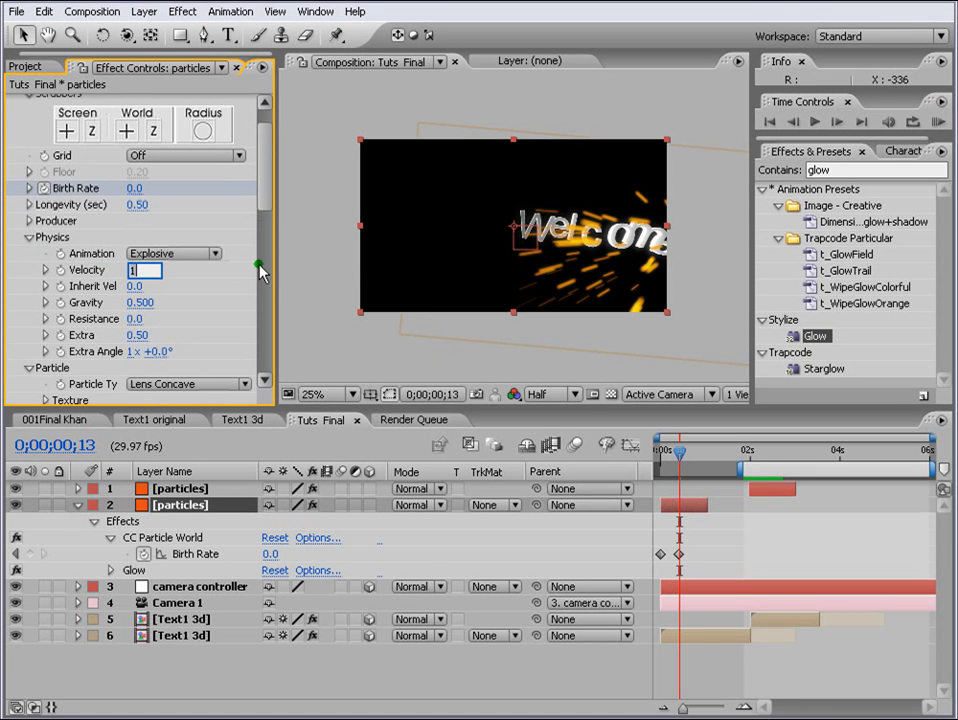
key("BackSpace")
type("2")
key("Return")
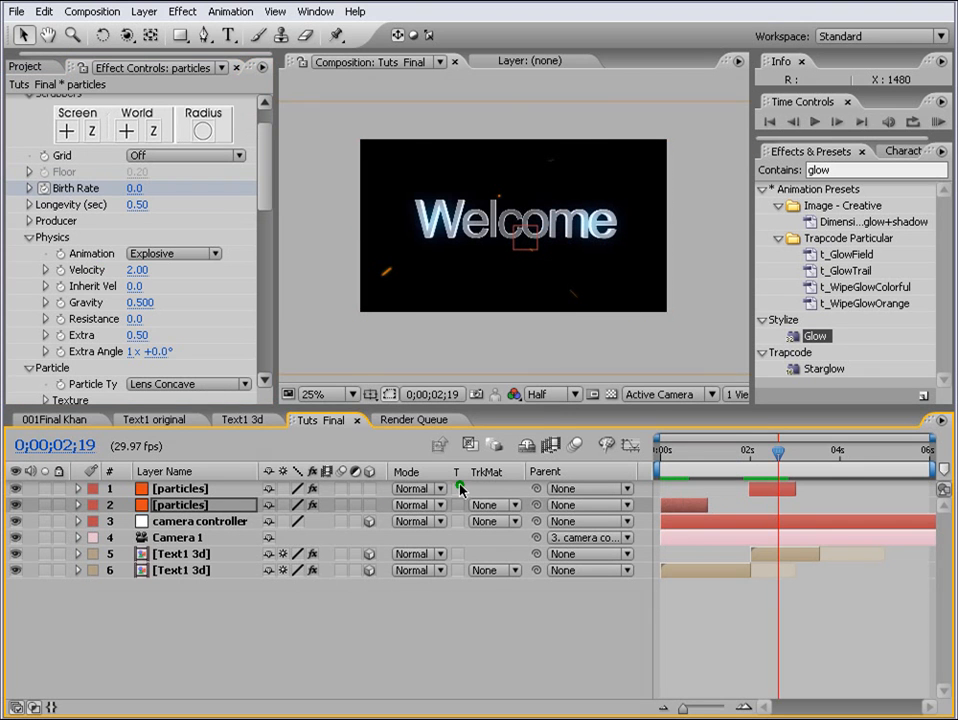
- Create a black solid layer named lens
left_click(144, 11)
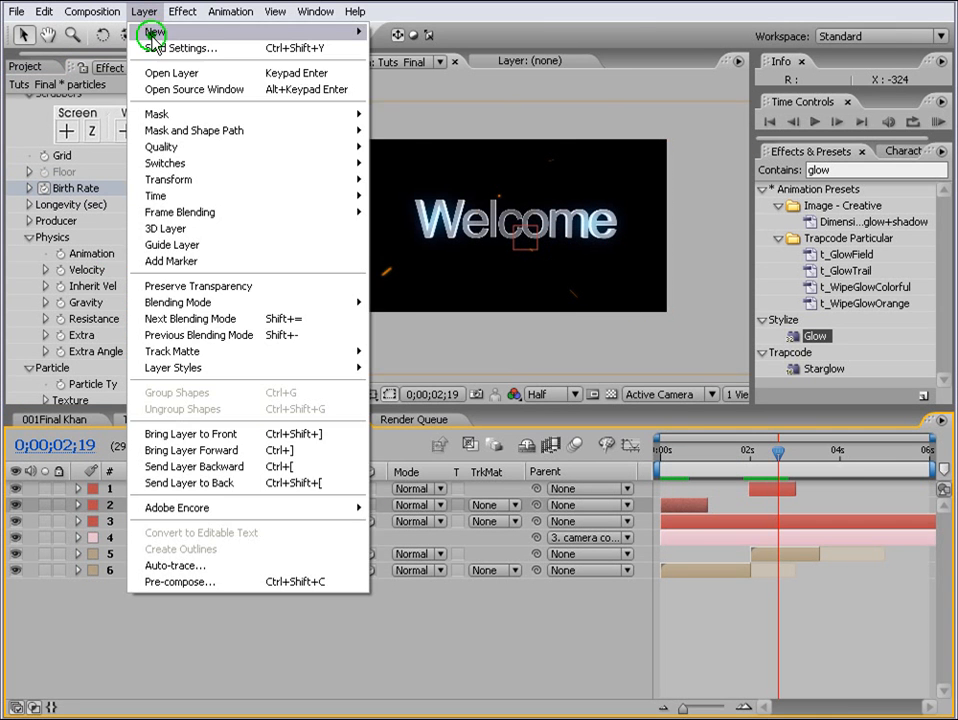
mouse_move(155, 37)
left_click(405, 47)
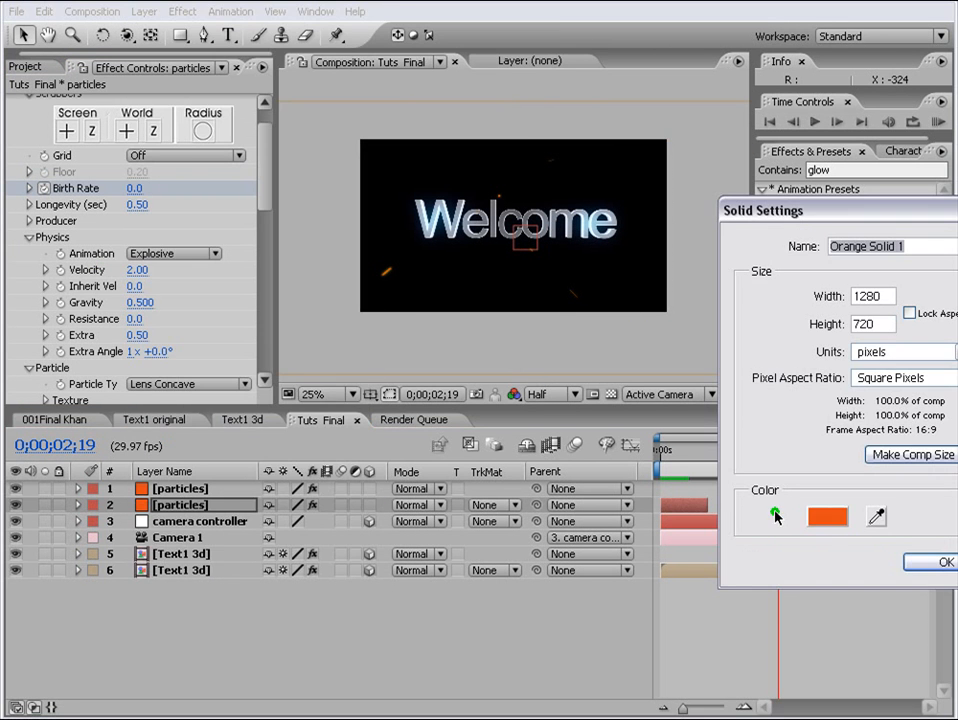
left_click(829, 518)
mouse_move(466, 524)
left_mouse_down()
mouse_move(577, 676)
mouse_move(520, 633)
mouse_move(592, 657)
left_mouse_up()
left_click(700, 408)
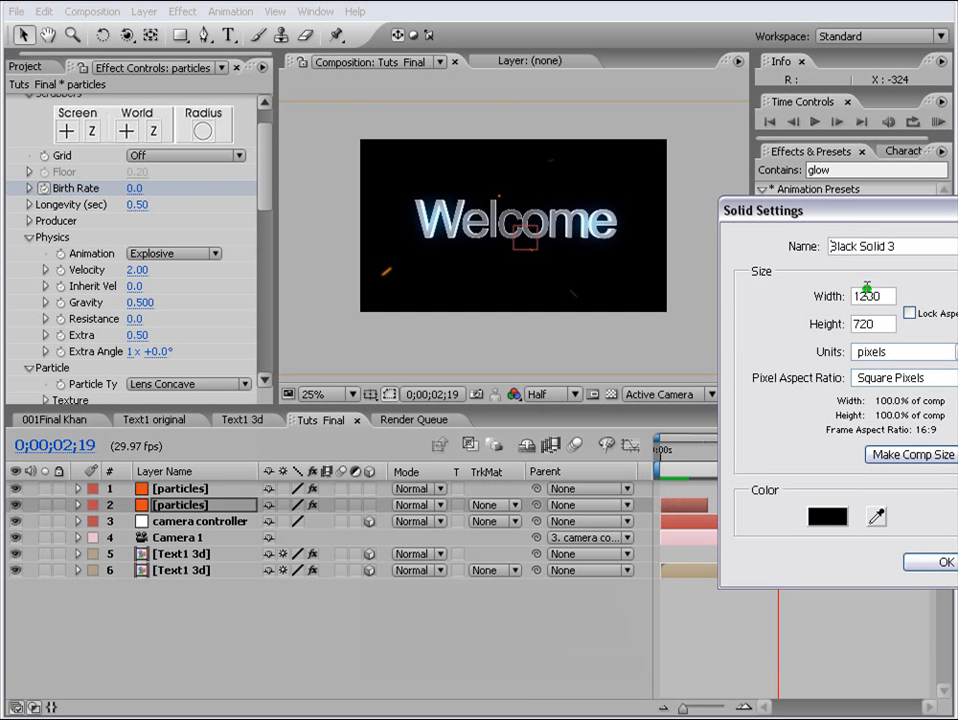
triple_click(915, 247)
key("BackSpace")
type("lens")
key("Return")
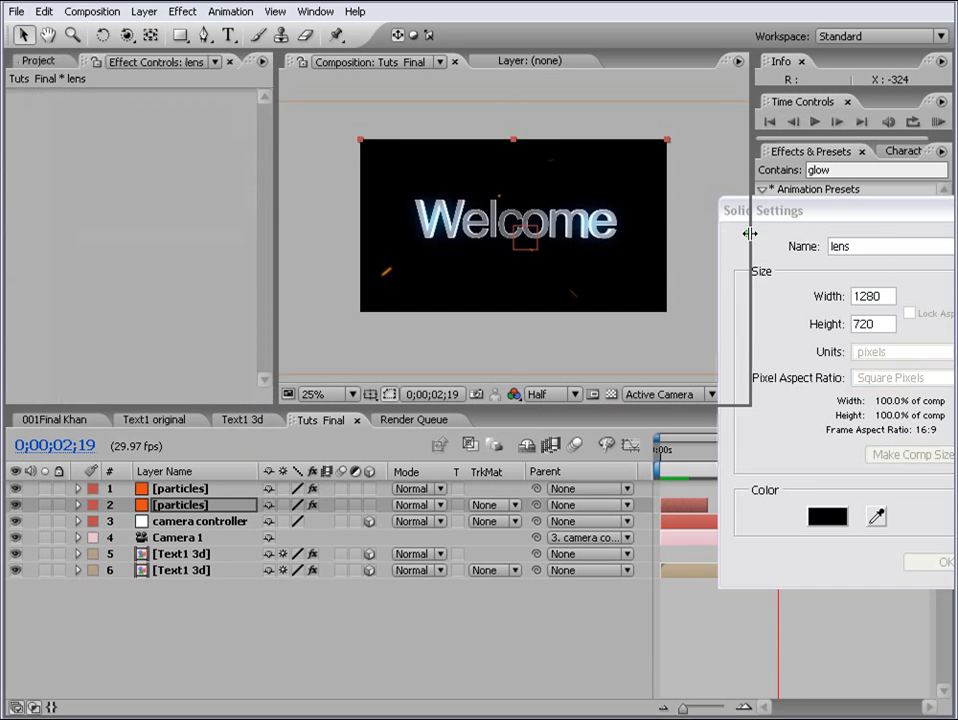
- Search the effects for "lens" and apply Lens Flare to the lens layer, undoing the mistaken Lens Blur
left_click_drag(838, 170, 747, 166)
type("lens")
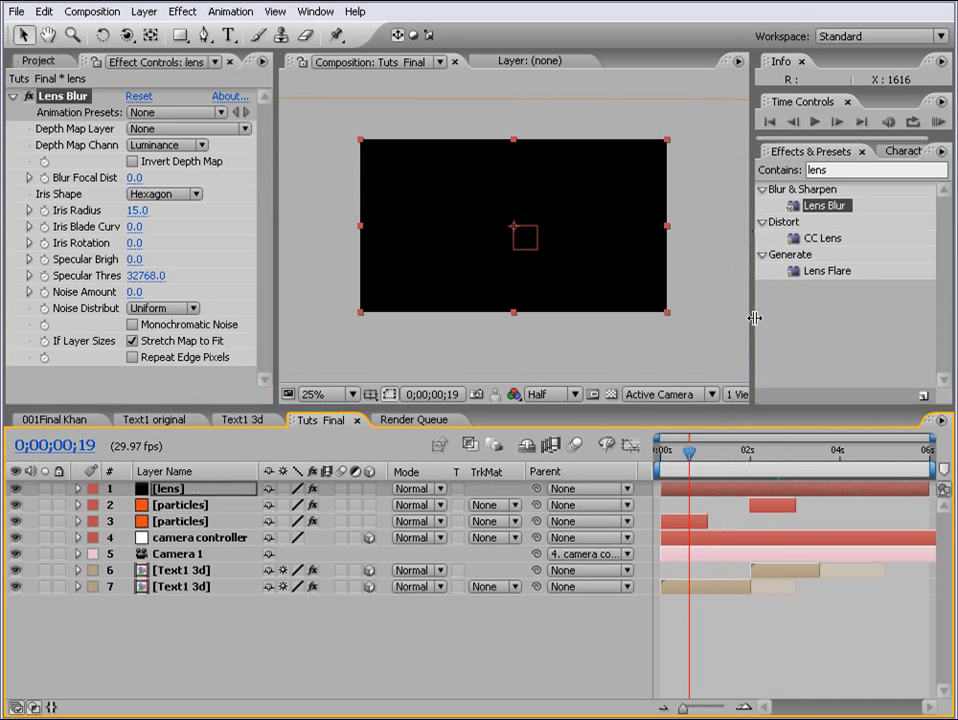
key("ctrl+z")
left_click_drag(838, 271, 740, 500)
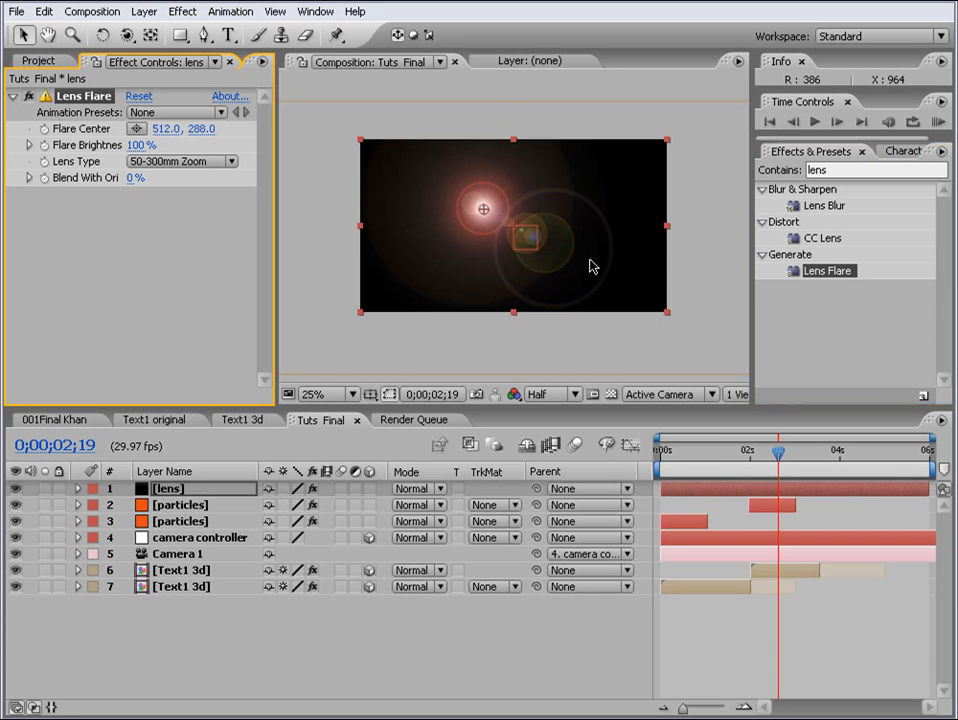
- Place the Flare Center at 1176.0, 508.0, over the start of the text at 0;00;00;00
left_click_drag(485, 211, 661, 276)
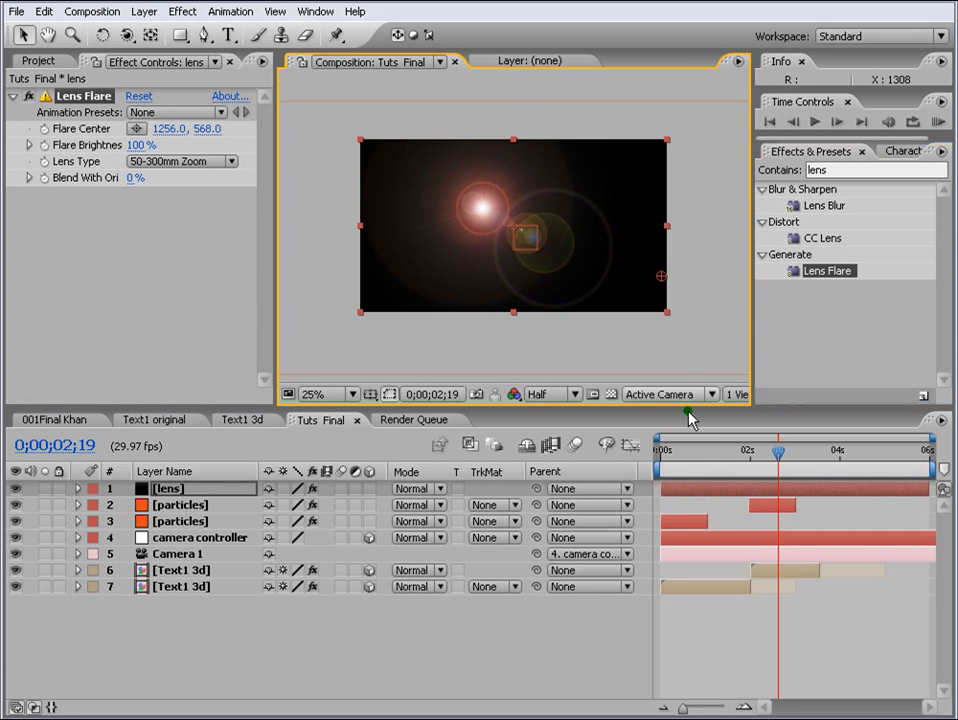
left_click_drag(778, 451, 663, 455)
left_click_drag(661, 276, 642, 262)
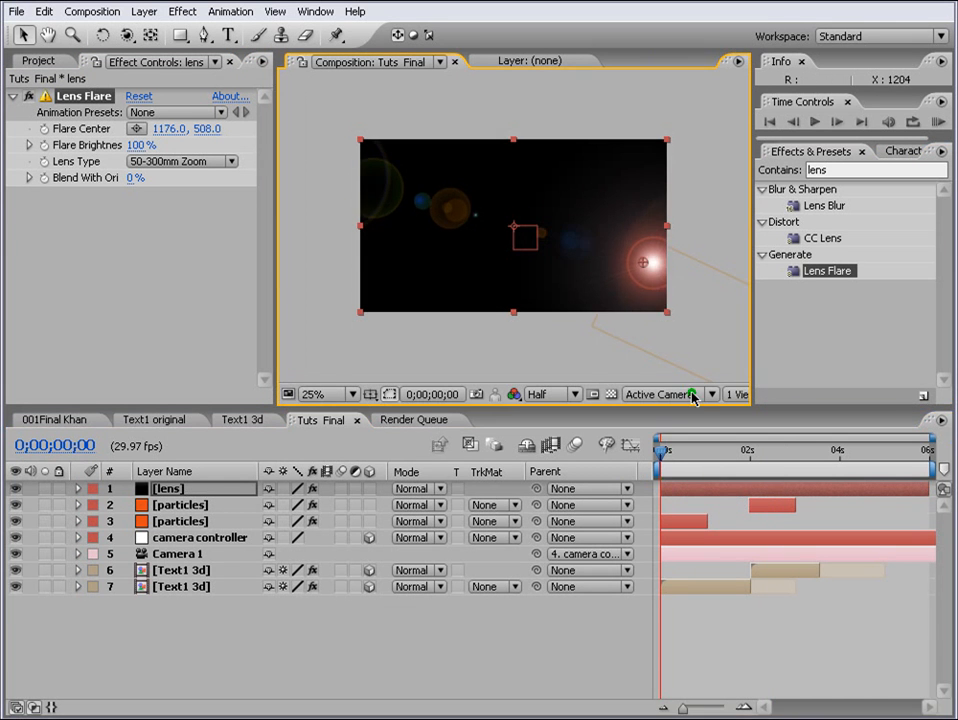
- Keyframe the lens layer's Flare Brightness at 132% on 0;00;00;00, 44% on 0;00;00;01 and 93% on 0;00;00;02
left_click_drag(140, 145, 169, 150)
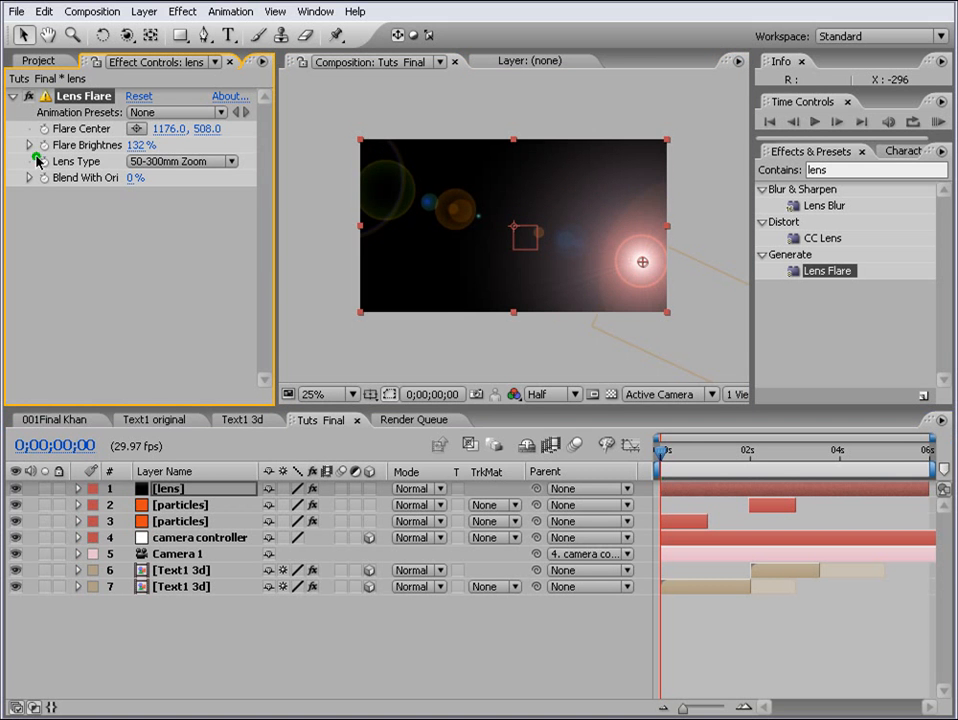
left_click(45, 145)
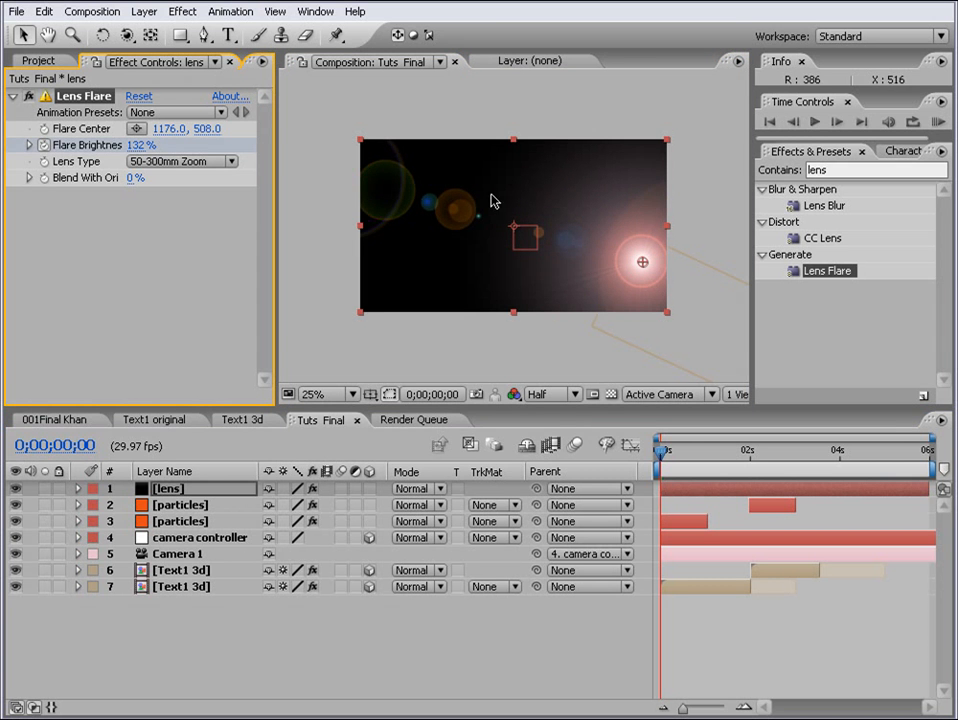
left_click(837, 121)
left_click_drag(137, 147, 58, 145)
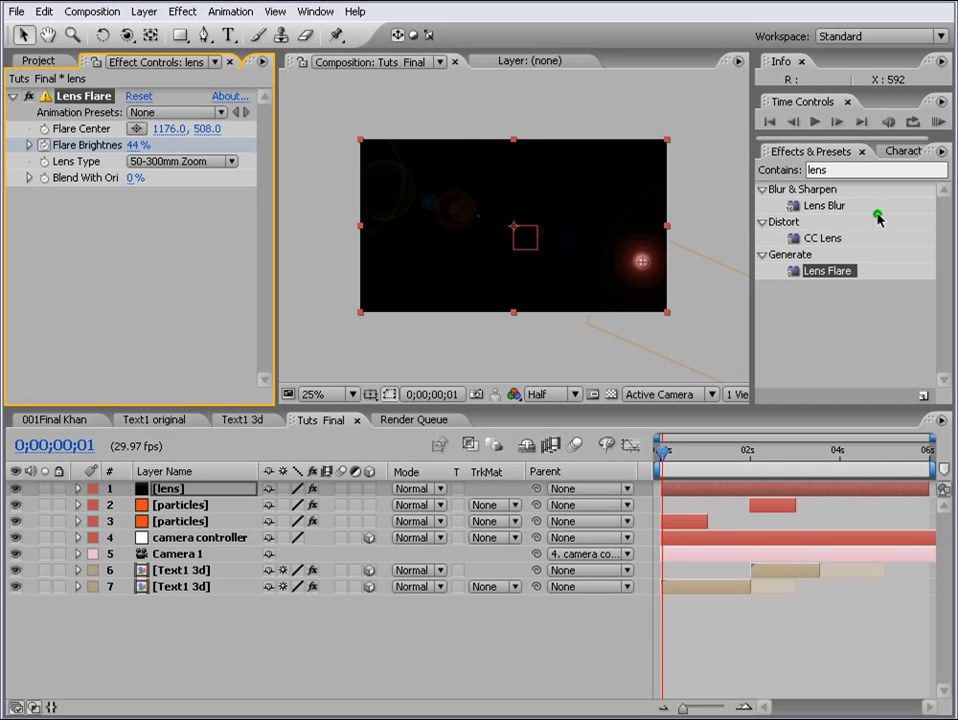
left_click(837, 121)
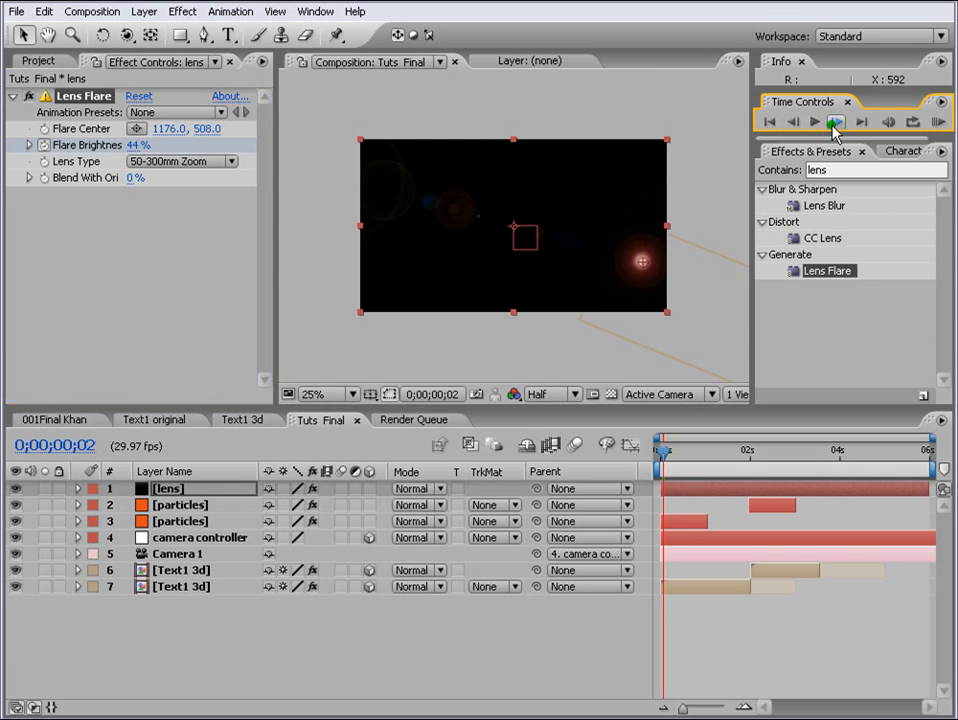
left_click_drag(135, 147, 162, 145)
- Add a Flare Brightness keyframe of 58% at 0;00;00;04
left_click(835, 121)
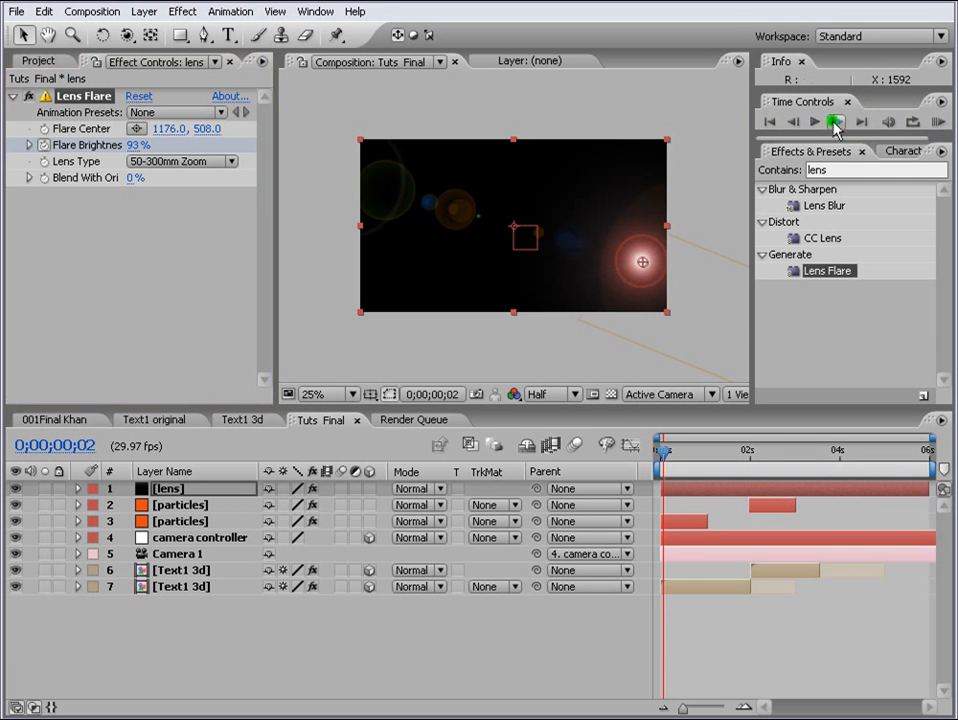
left_click(835, 121)
left_click(217, 191)
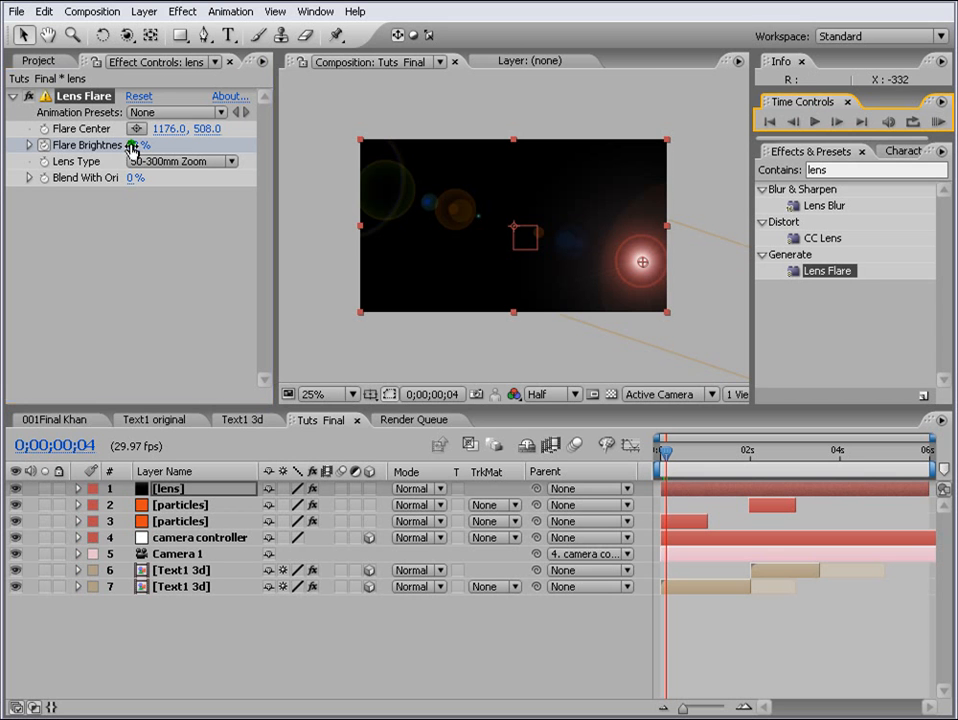
left_click_drag(133, 148, 150, 150)
left_click(738, 198)
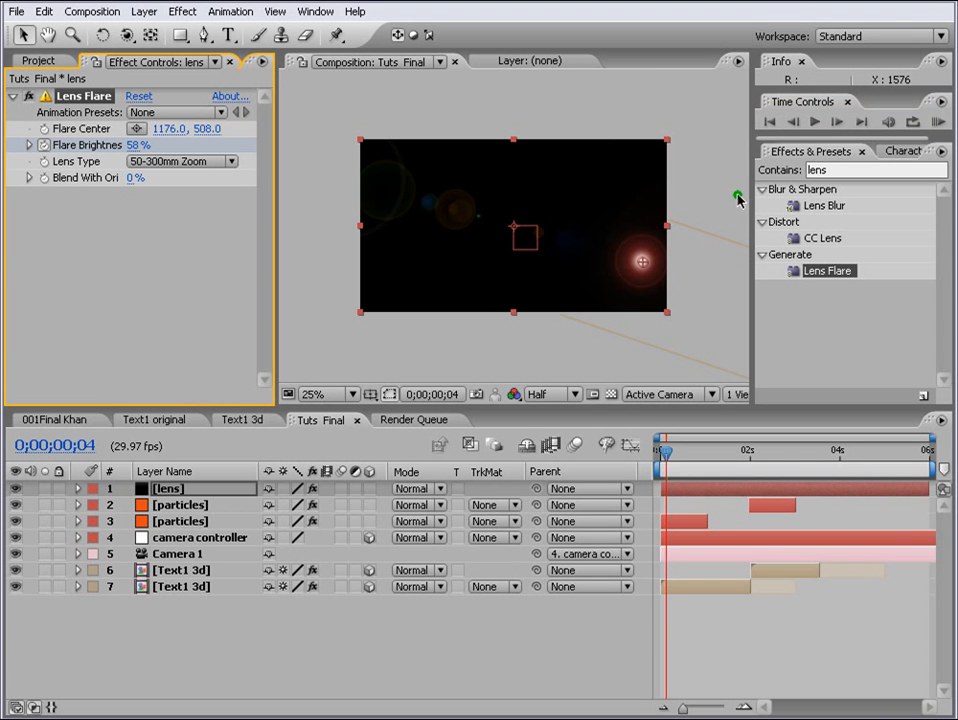
- Advance to 0;00;00;09 and set the lens layer's blending mode to Screen
left_click(837, 121)
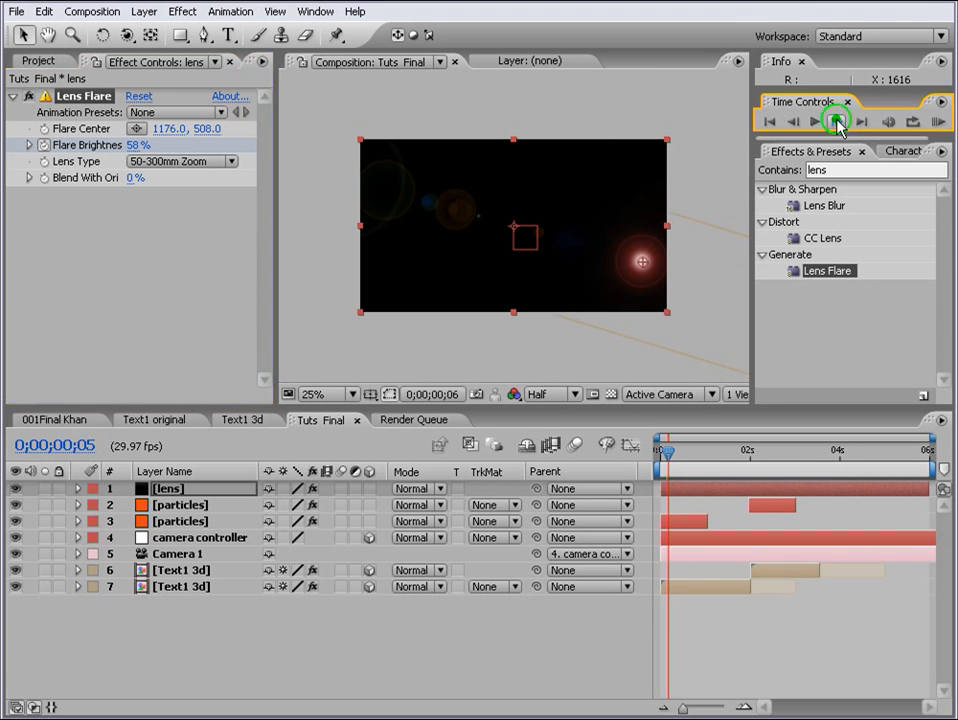
left_click(837, 121)
left_click(837, 121)
left_click(837, 121)
left_click(837, 121)
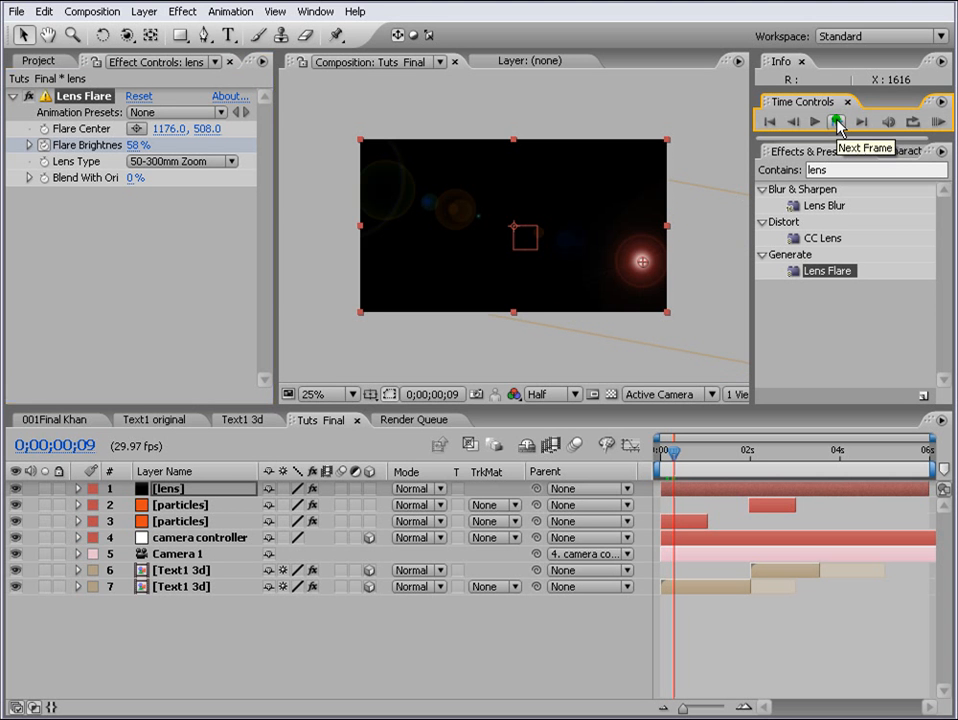
left_click(446, 490)
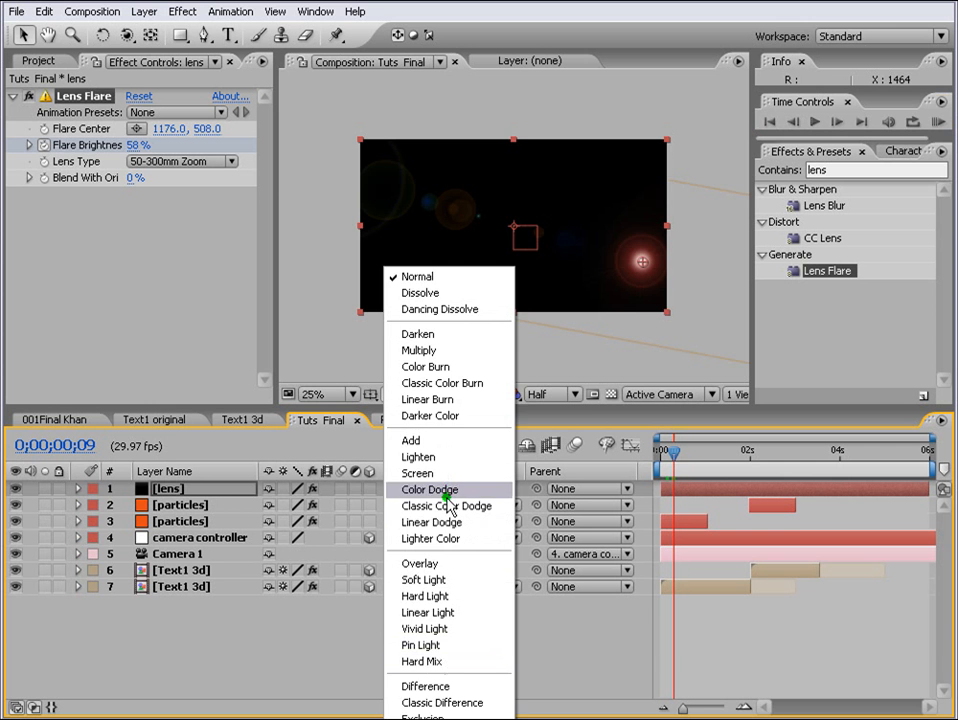
left_click(449, 475)
- Keyframe Flare Brightness at 165% on 0;00;00;08 and 0% on 0;00;00;09, and reveal the layer's keyframes
left_click(793, 121)
left_click_drag(135, 146, 163, 164)
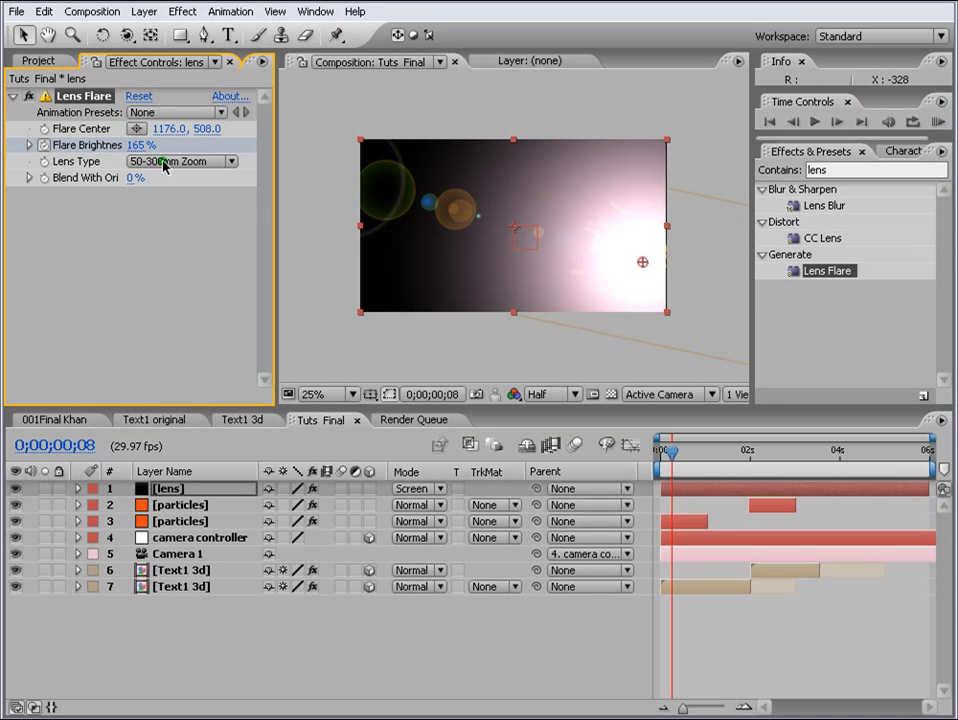
left_click(837, 123)
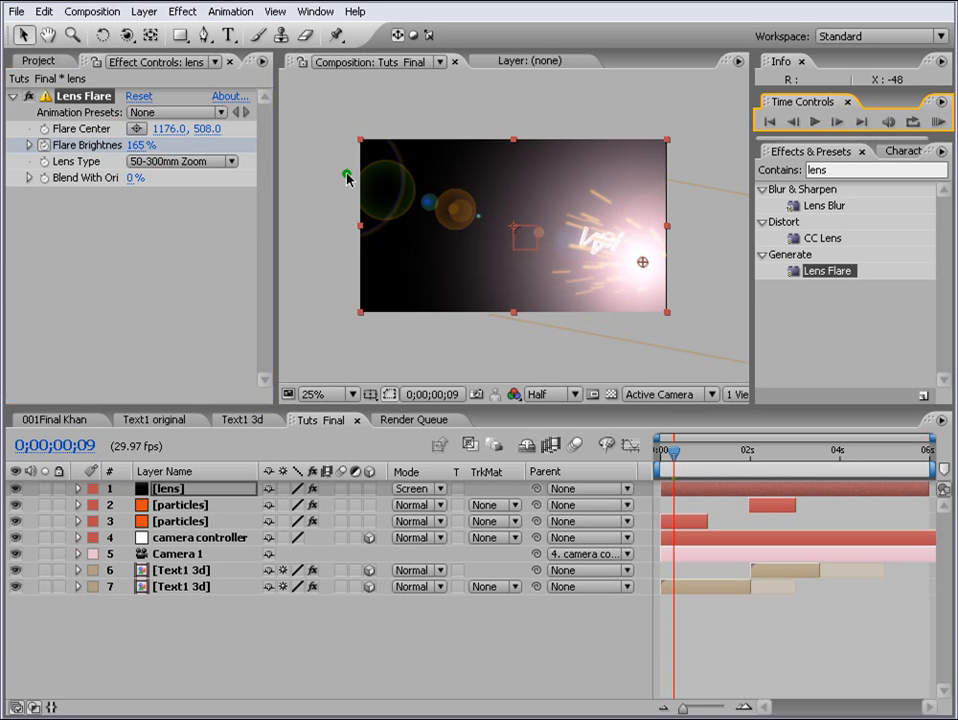
left_click_drag(143, 146, 135, 148)
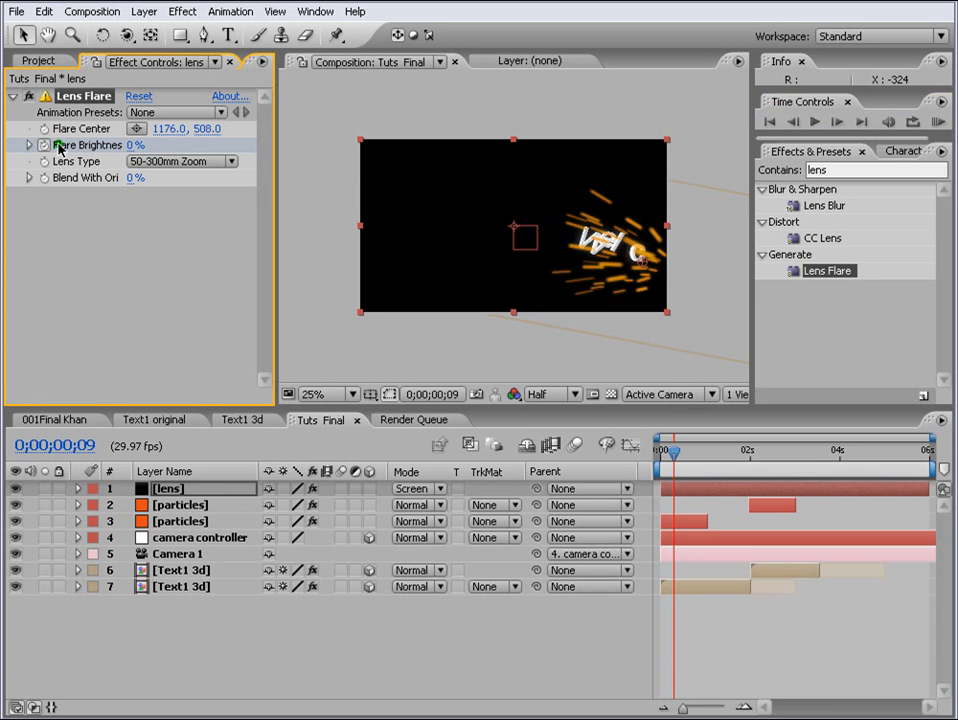
key("u")
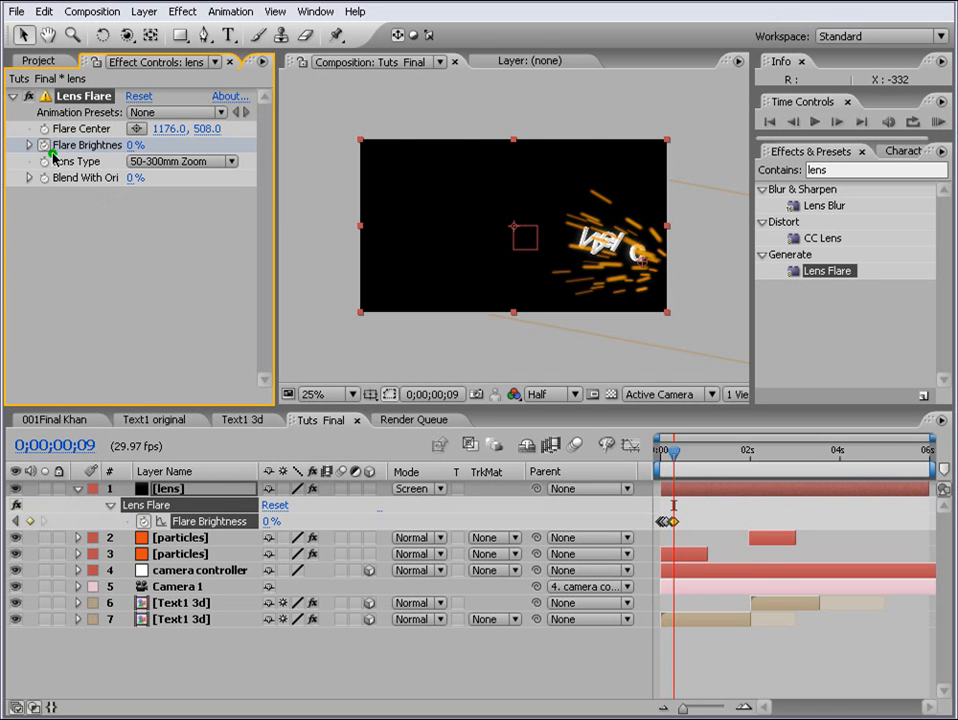
- Animate the Flare Center from 1336.0, 568.0 at 0;00;00;00 to 1096.0, 452.0 at 0;00;00;09
left_click_drag(642, 262, 622, 248)
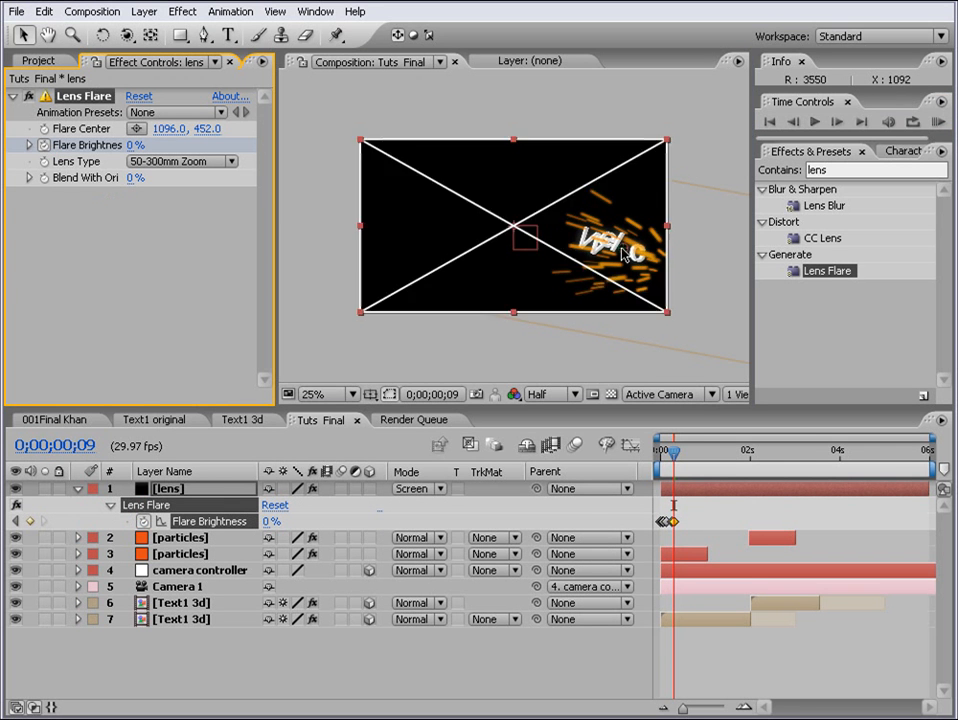
left_click(44, 130)
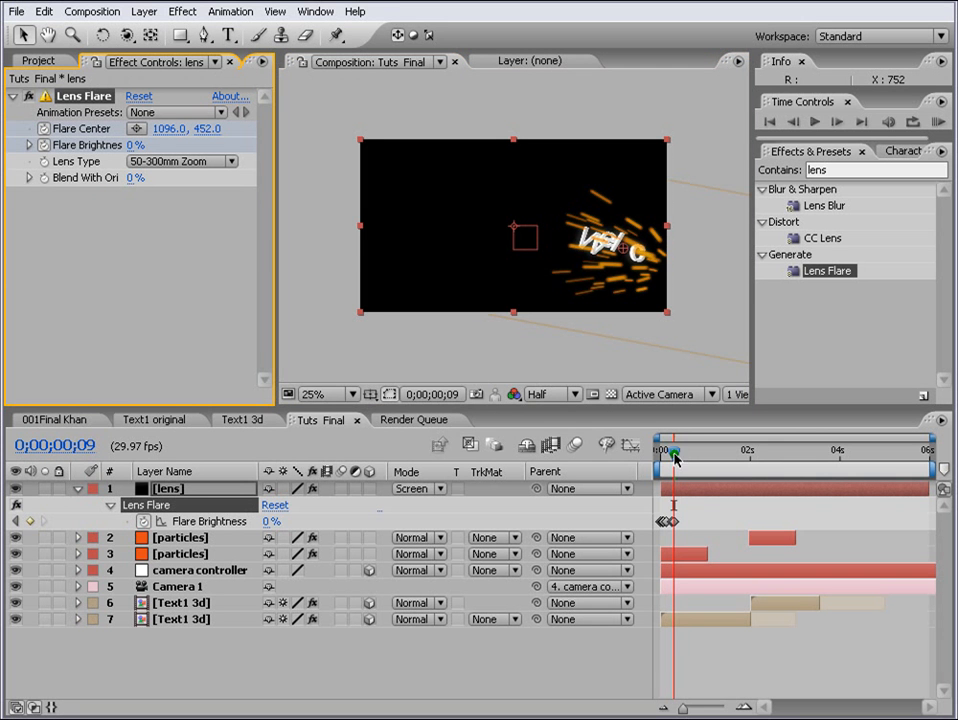
left_click_drag(674, 455, 633, 453)
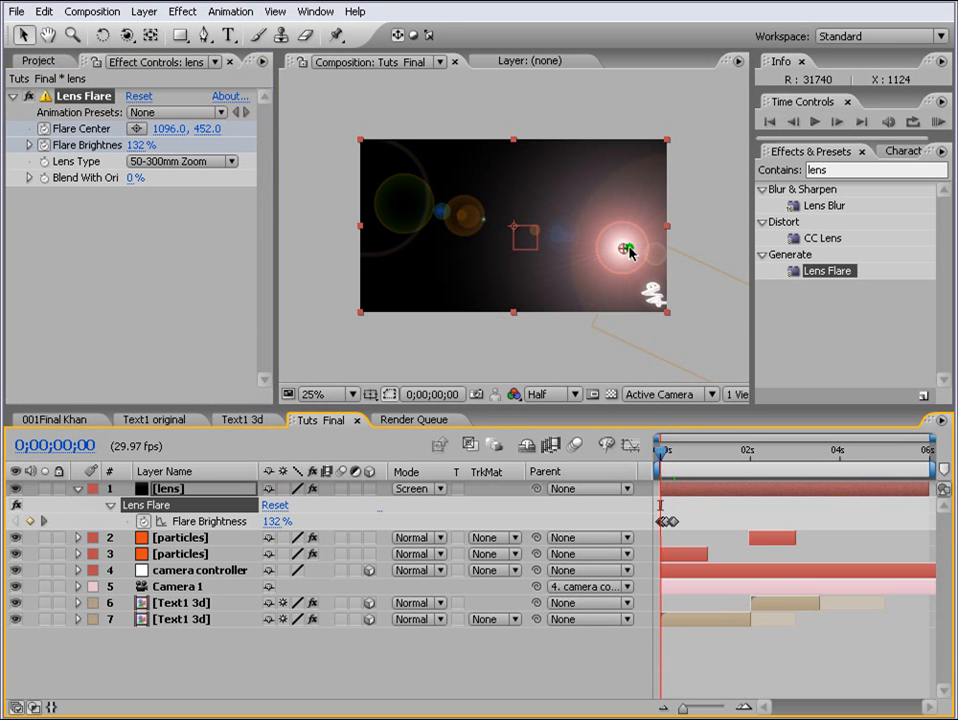
left_click_drag(630, 253, 682, 281)
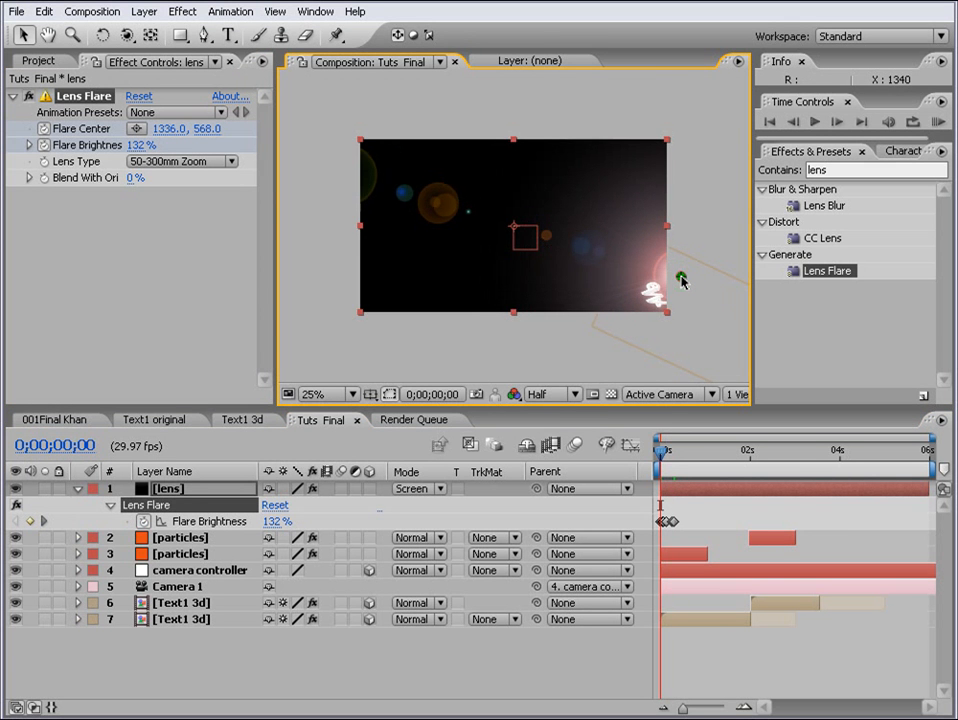
- Set Flare Brightness to 166% at 0;00;00;00 and preview the flare animation
left_click_drag(128, 148, 162, 148)
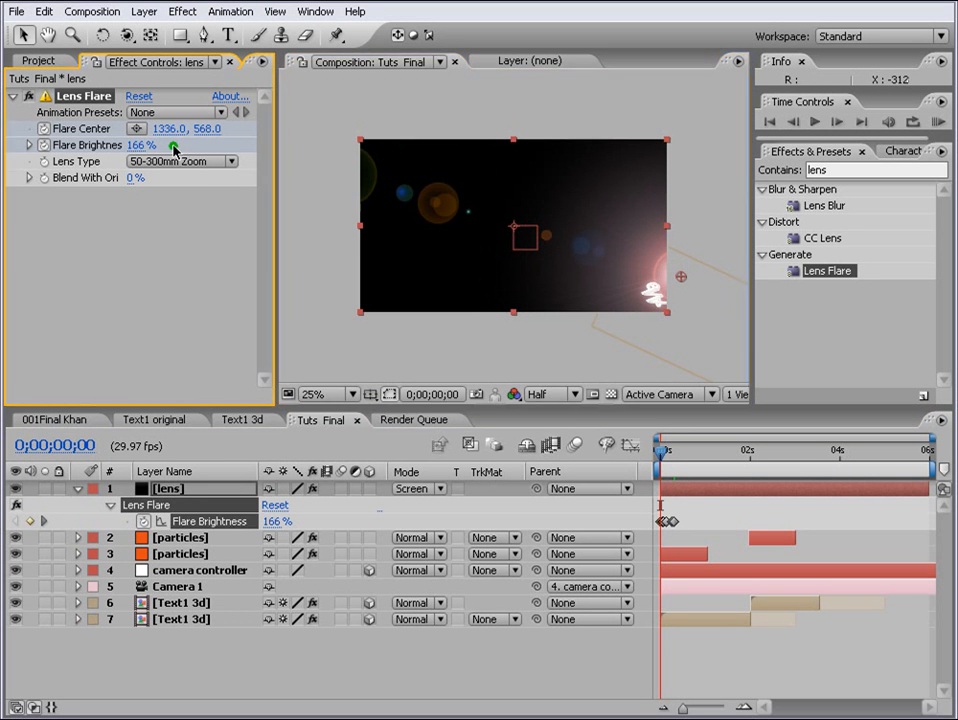
left_click(693, 453)
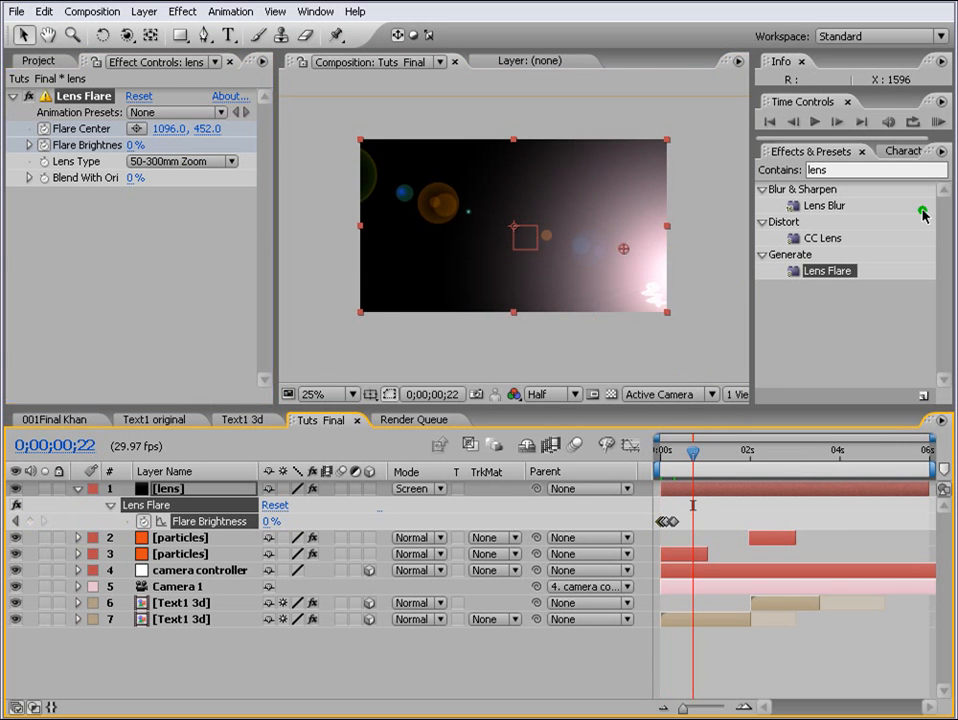
left_click(936, 121)
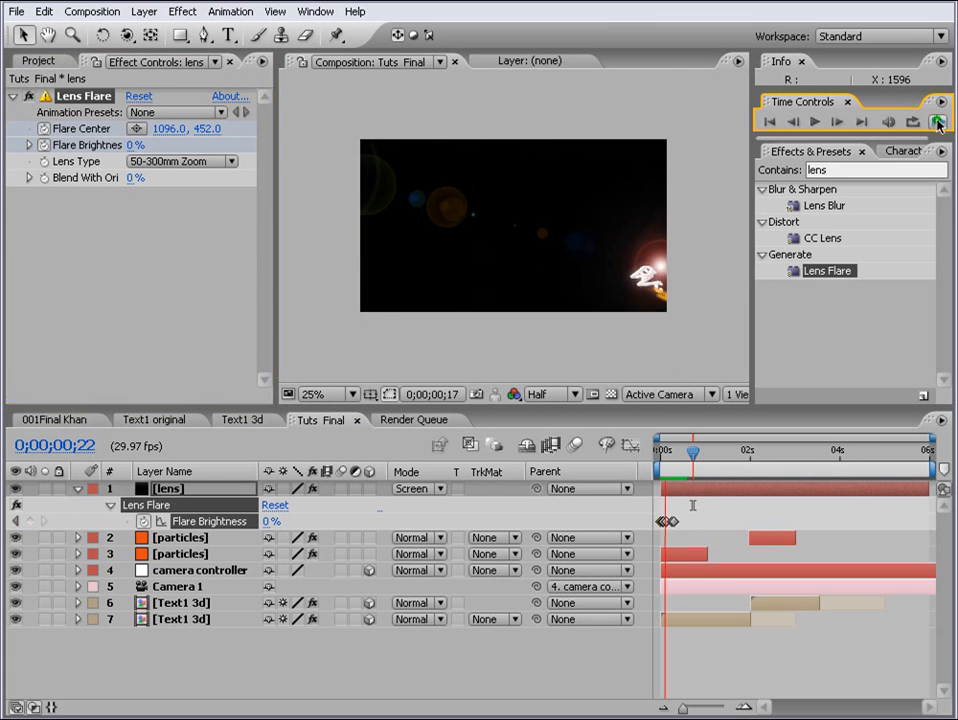
- Trim the lens layer to end at about 0;00;00;18 and duplicate it, starting the copy at 0;00;02;01
left_click_drag(663, 453, 688, 455)
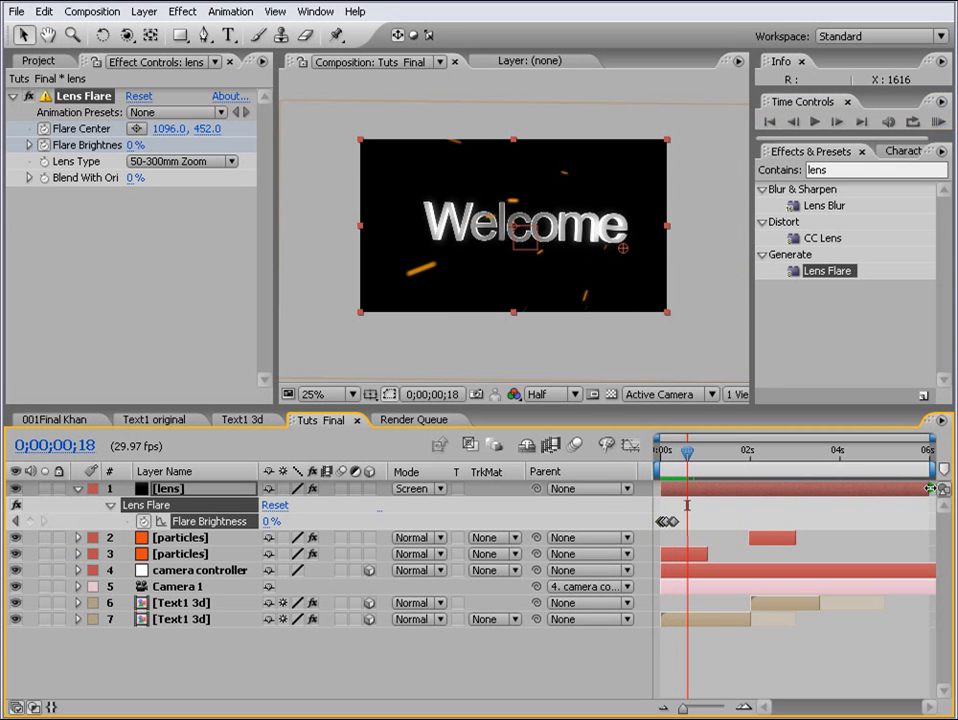
left_click_drag(930, 488, 762, 492)
key("ctrl+d")
left_click(752, 451)
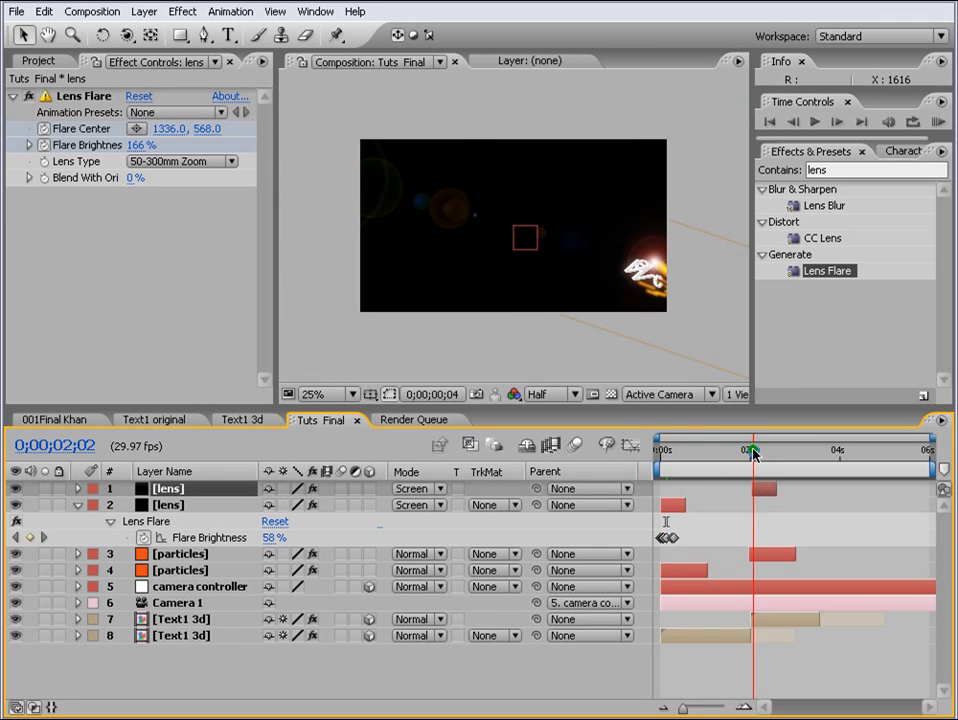
- Move the duplicate lens layer's Flare Center keyframes to -24.0, 368.0 at 0;00;02;01 and 116.0, 340.0 at 0;00;02;10, then preview
key("u")
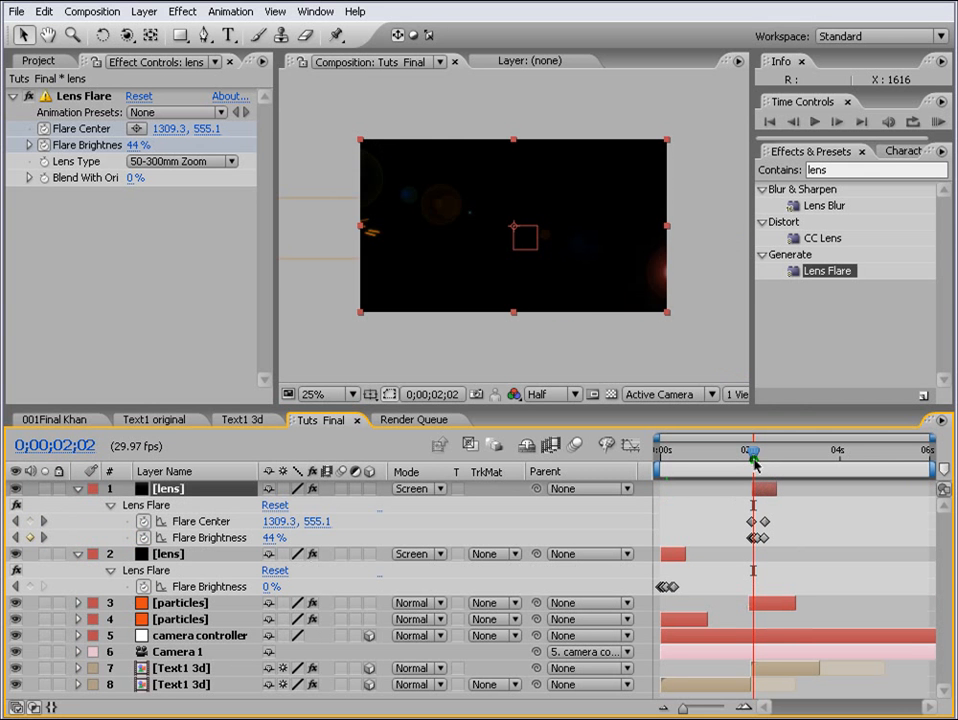
left_click_drag(754, 458, 751, 455)
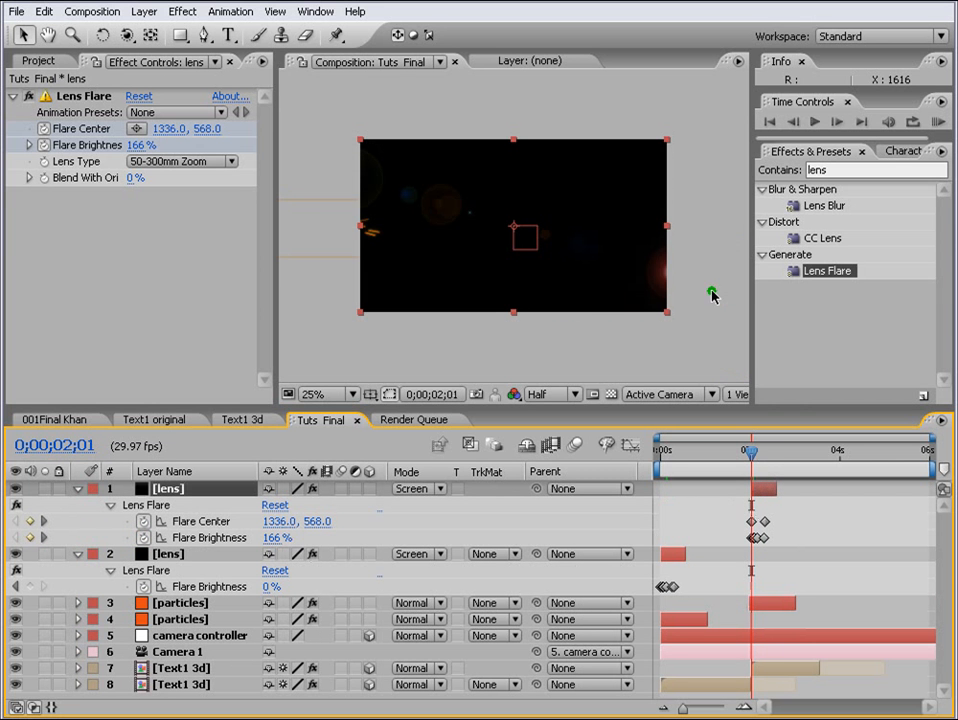
left_click(752, 521)
left_click_drag(689, 282, 357, 233)
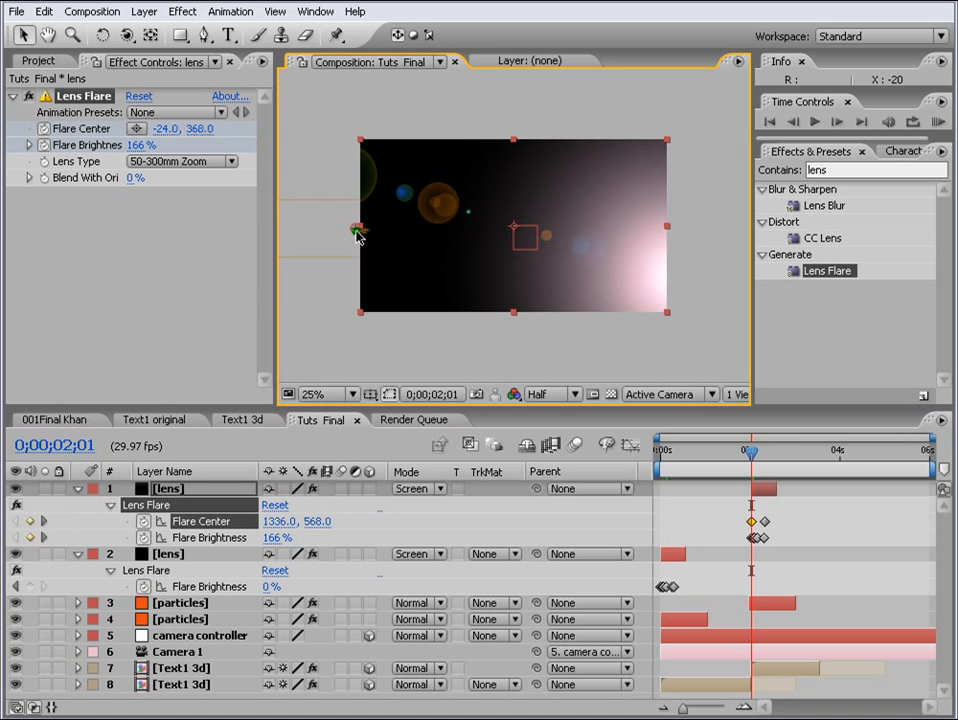
left_click_drag(749, 449, 764, 447)
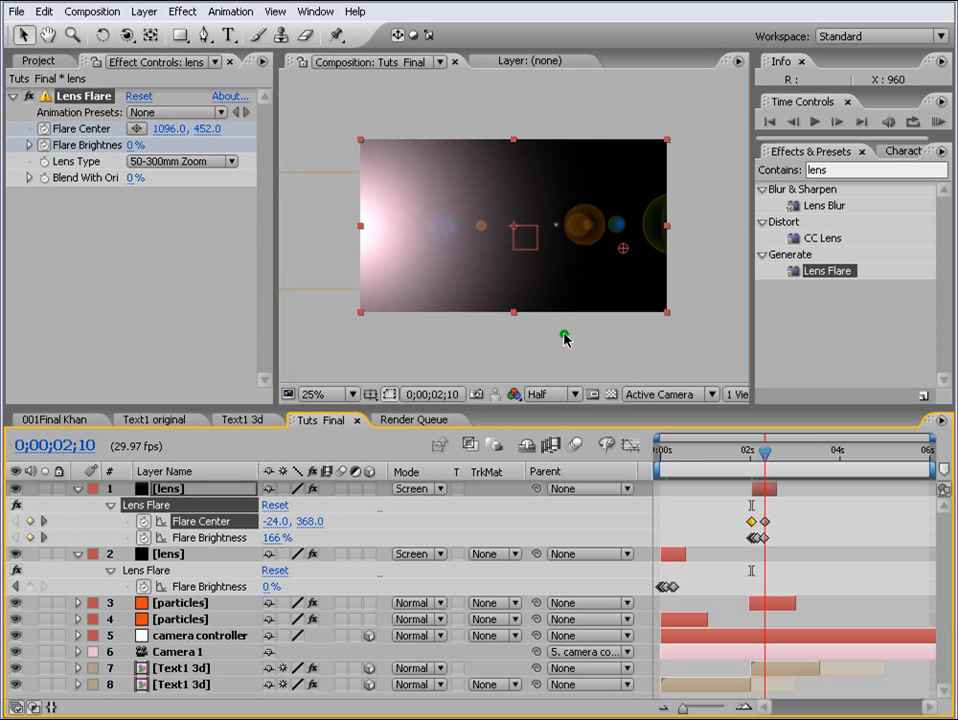
left_click_drag(621, 248, 388, 223)
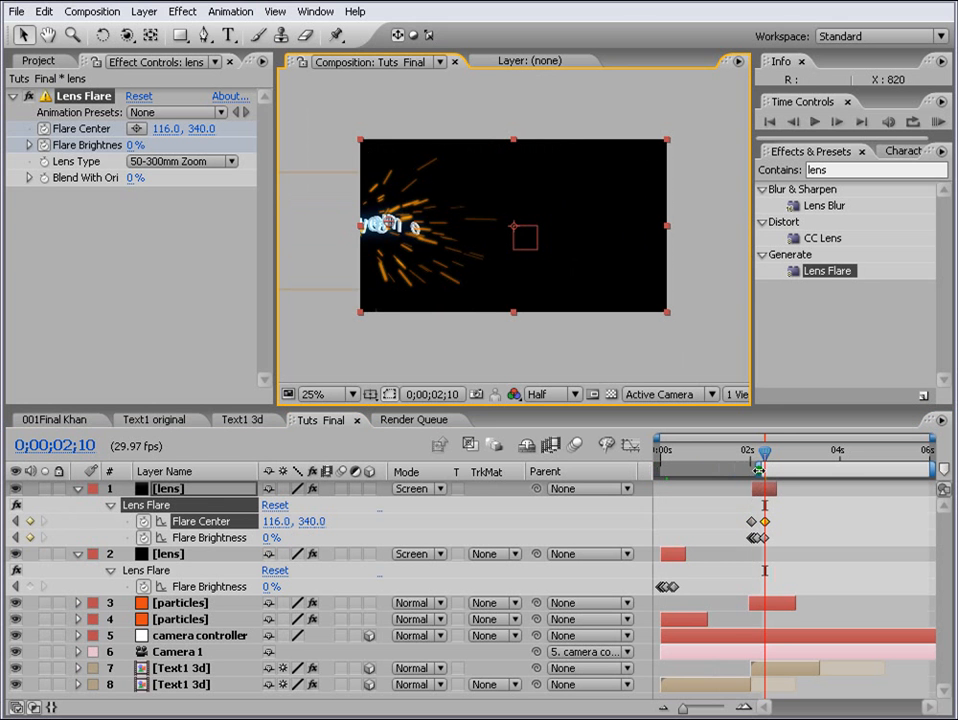
left_click(938, 121)
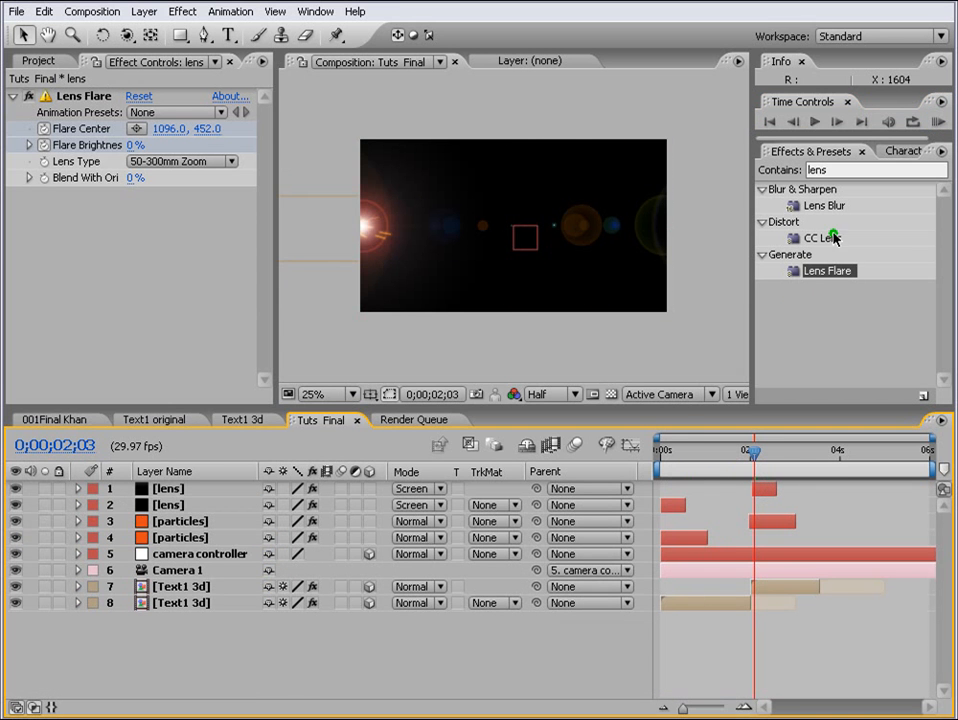
- Create a 1280 x 720 black solid layer named clouds envir
left_click(142, 13)
mouse_move(160, 33)
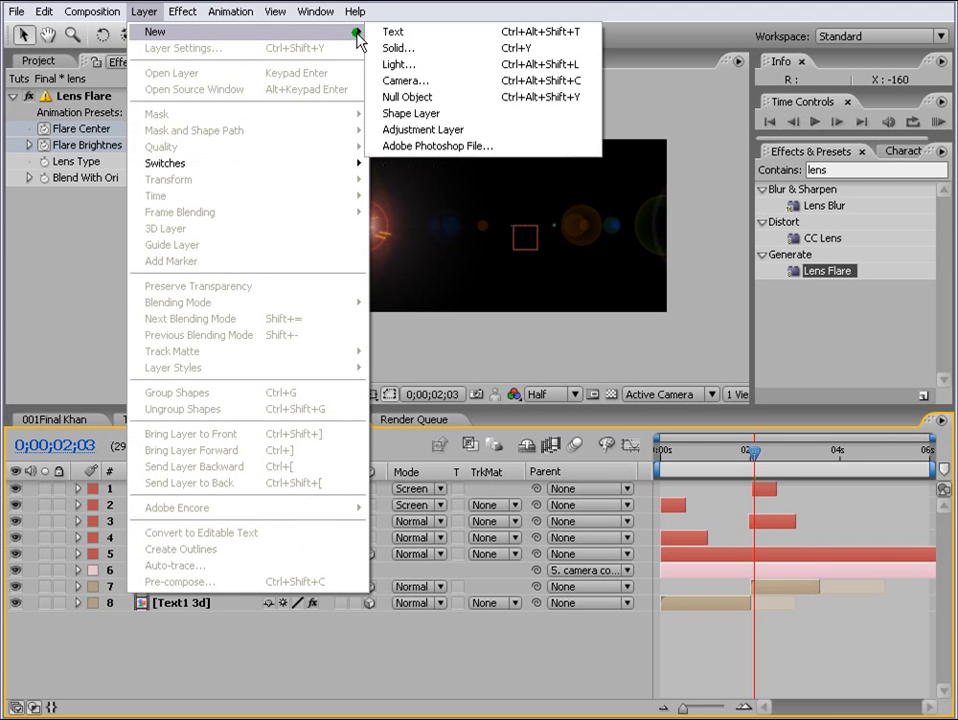
left_click(392, 48)
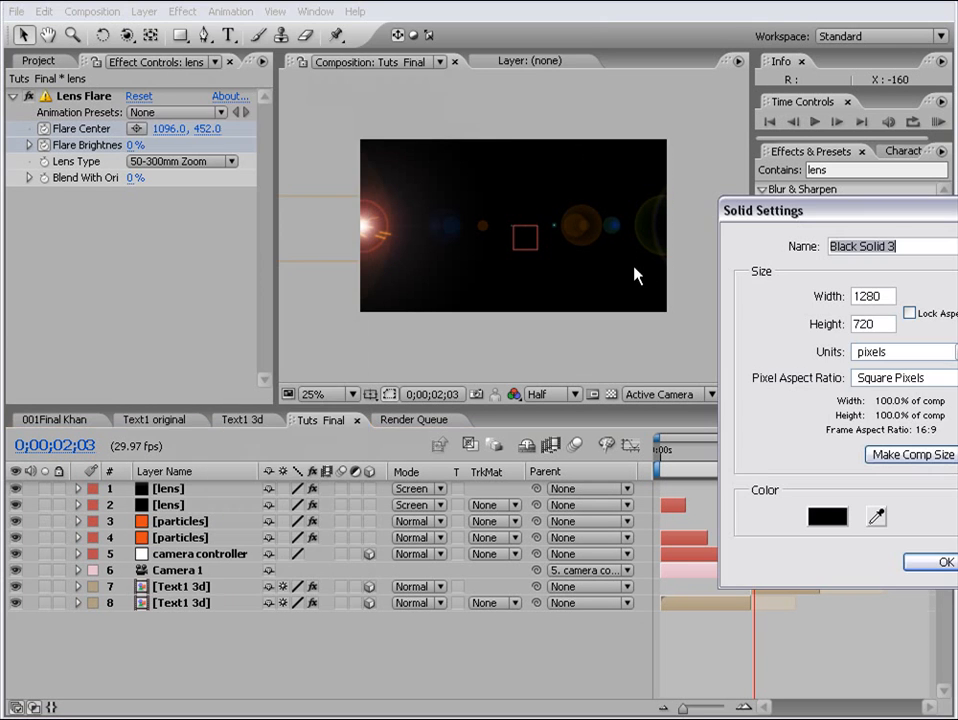
type("cloud")
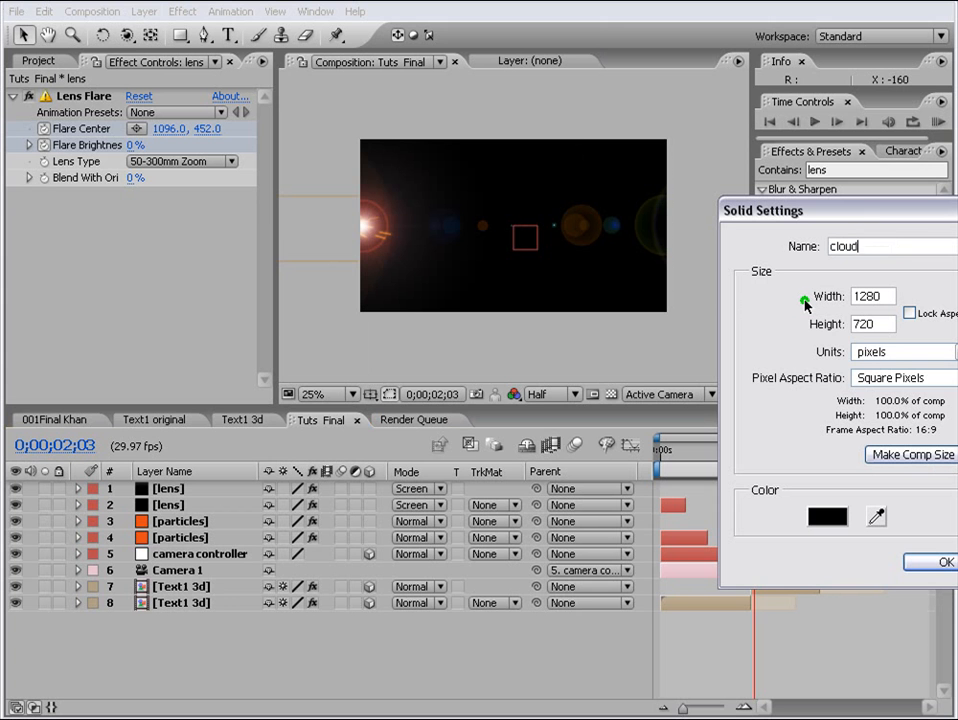
type("s envor")
key("BackSpace")
key("BackSpace")
type("ir")
key("Return")
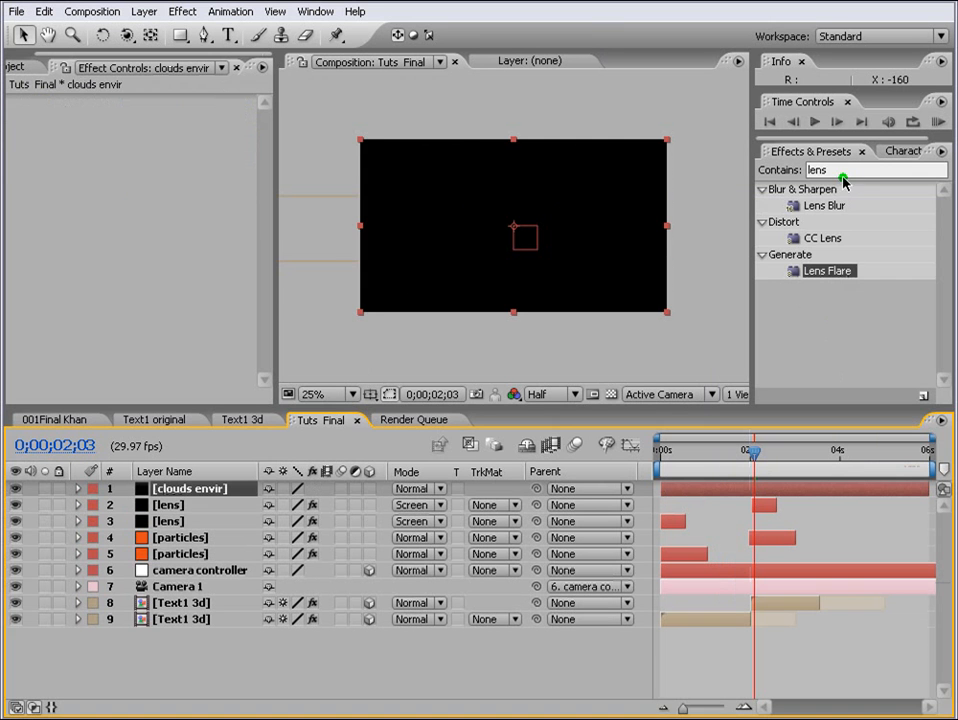
- Search the effects for "fract" and apply Fractal Noise to the clouds envir layer
left_click_drag(842, 175, 724, 140)
type("fract")
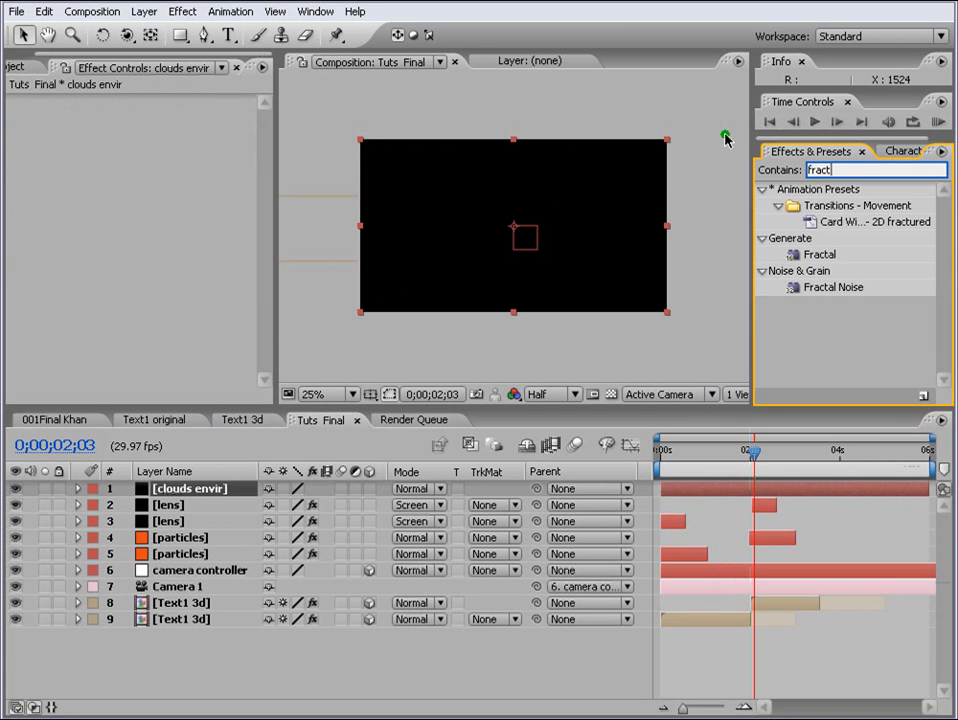
left_click_drag(808, 288, 274, 264)
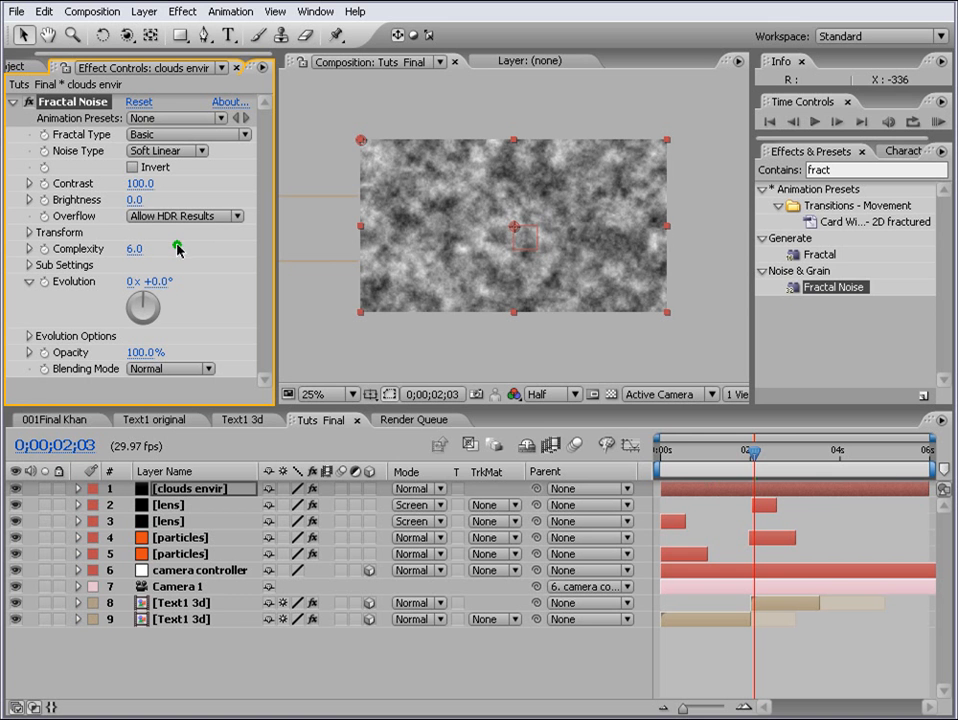
- Set the clouds envir layer's Fractal Noise to contrast 230, brightness -25 and uniform scale 176
left_click_drag(141, 184, 132, 212)
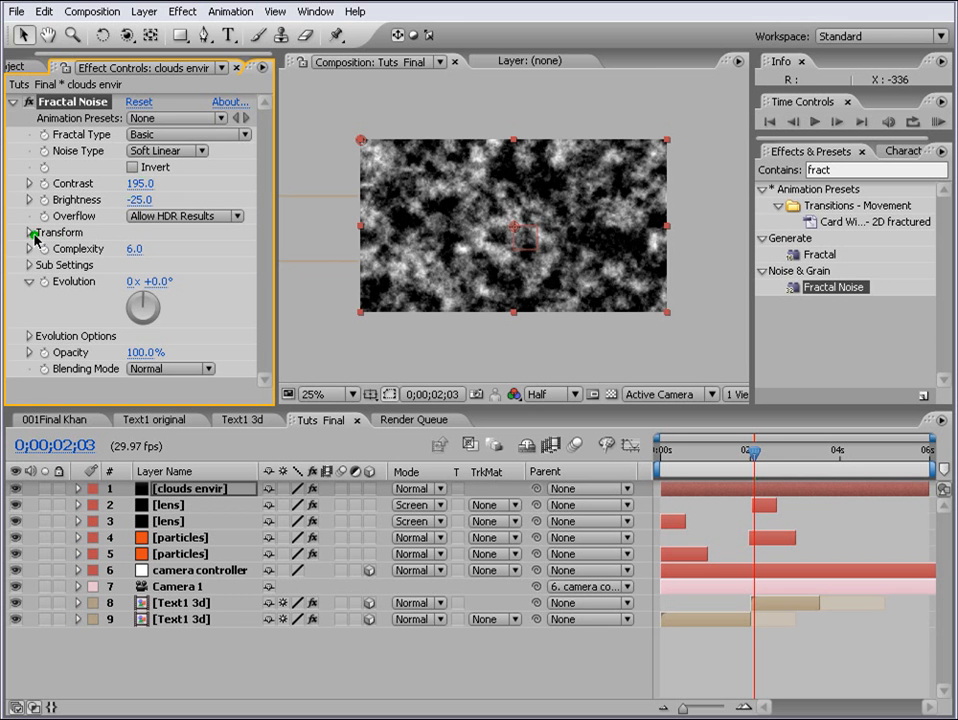
left_click(29, 234)
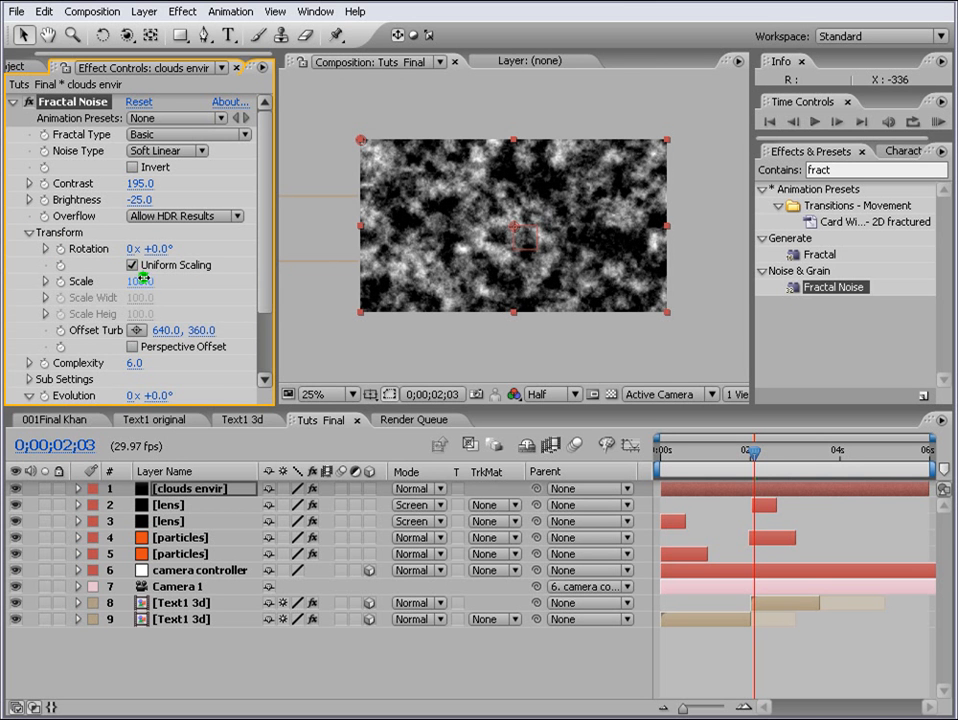
left_click_drag(143, 281, 176, 283)
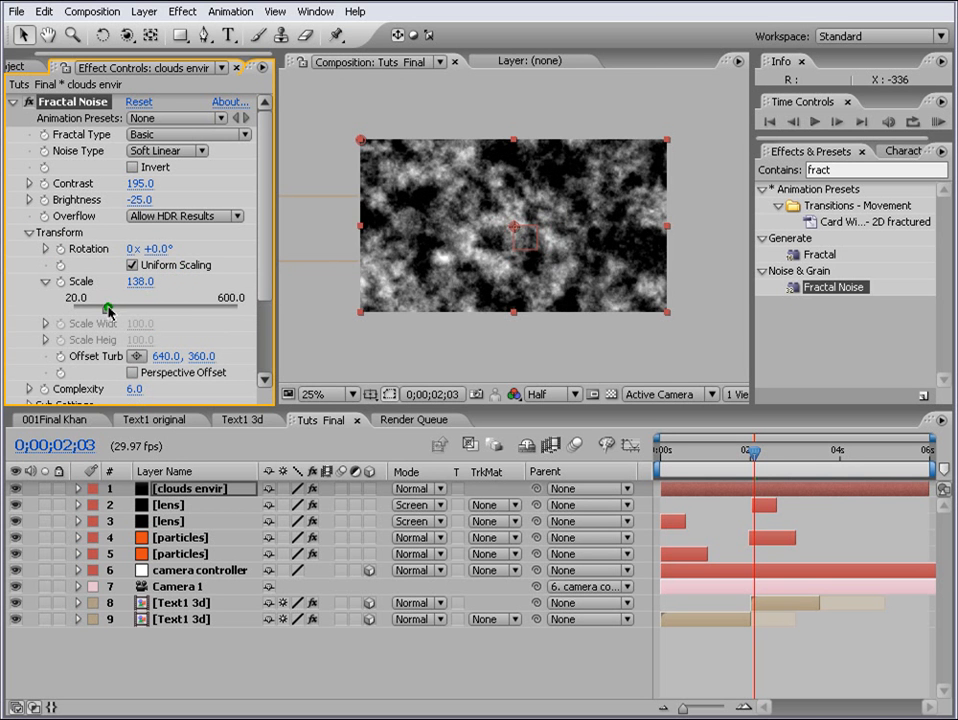
left_click_drag(109, 311, 117, 308)
left_click_drag(143, 183, 166, 181)
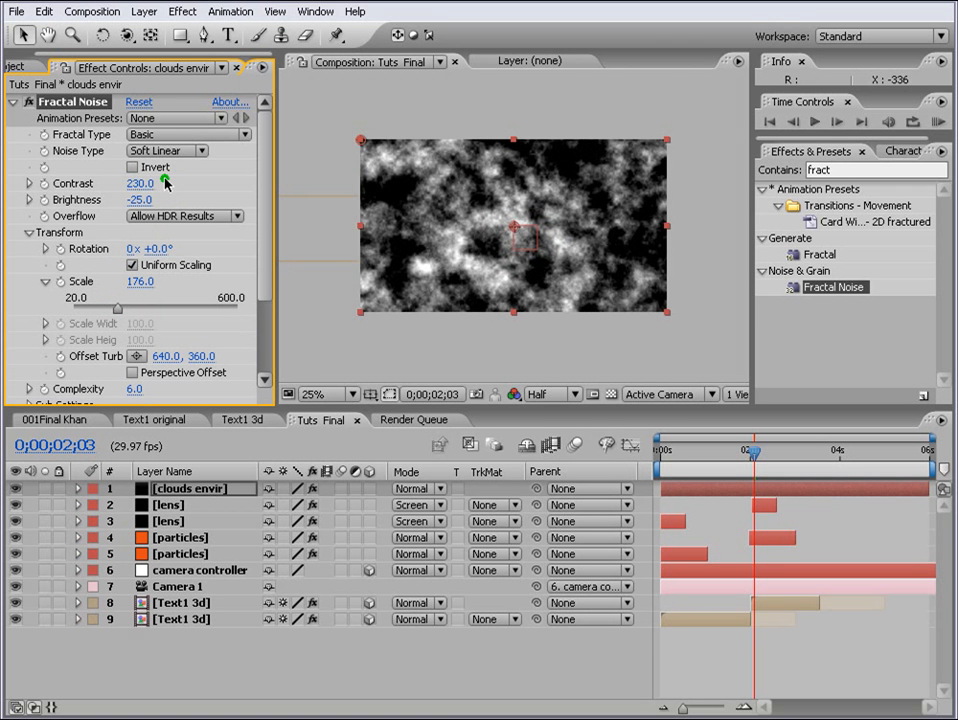
- Set the clouds envir layer's blending mode to Screen and move it directly below Camera 1, above the Text1 3d layers
left_click(436, 494)
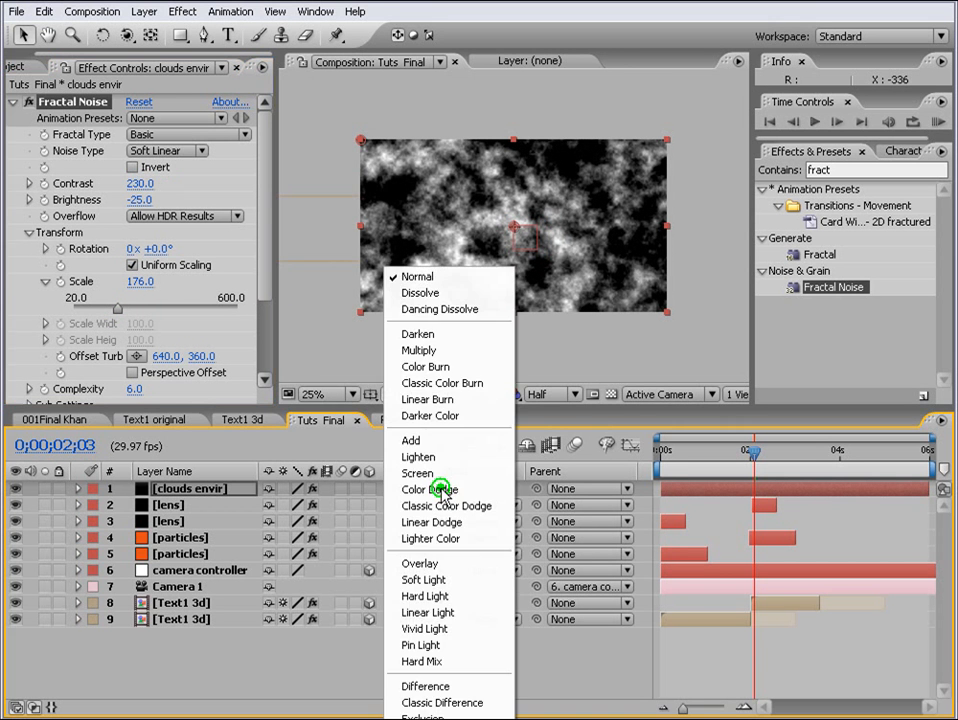
left_click(438, 473)
left_click_drag(200, 488, 200, 595)
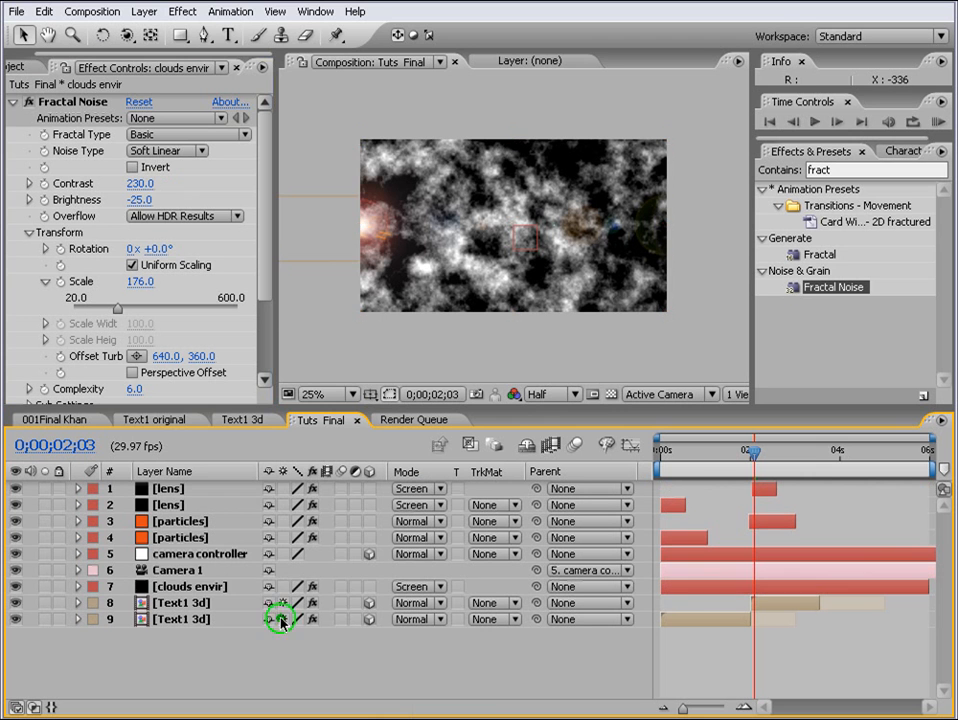
- Create a 1280 x 720 solid in black (000000) and place it at the very end of the layer stack
left_click(144, 11)
mouse_move(188, 34)
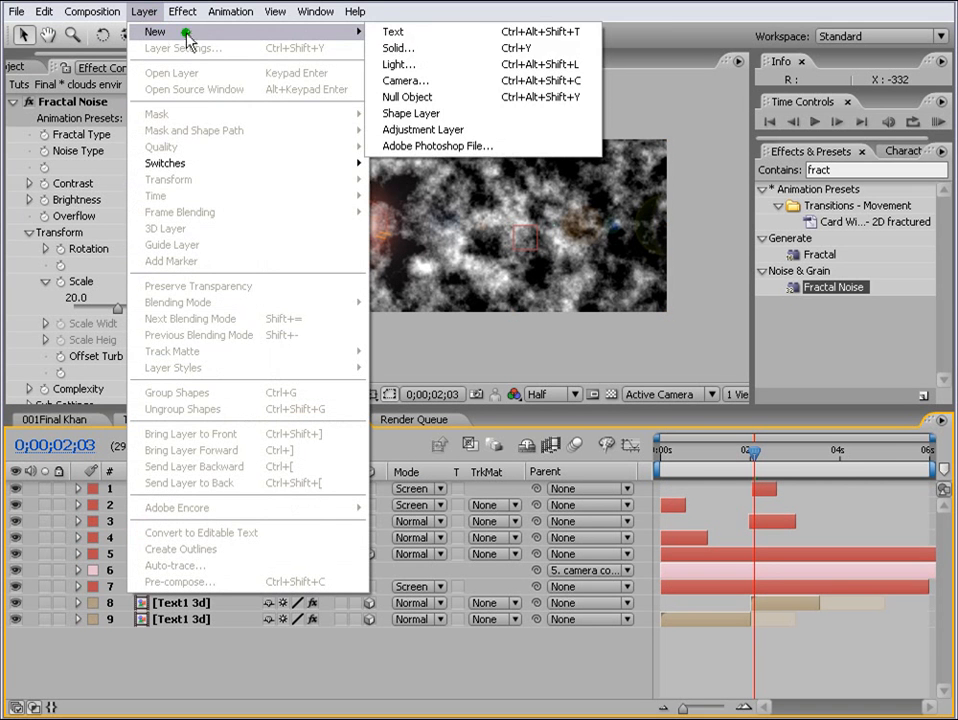
left_click(434, 47)
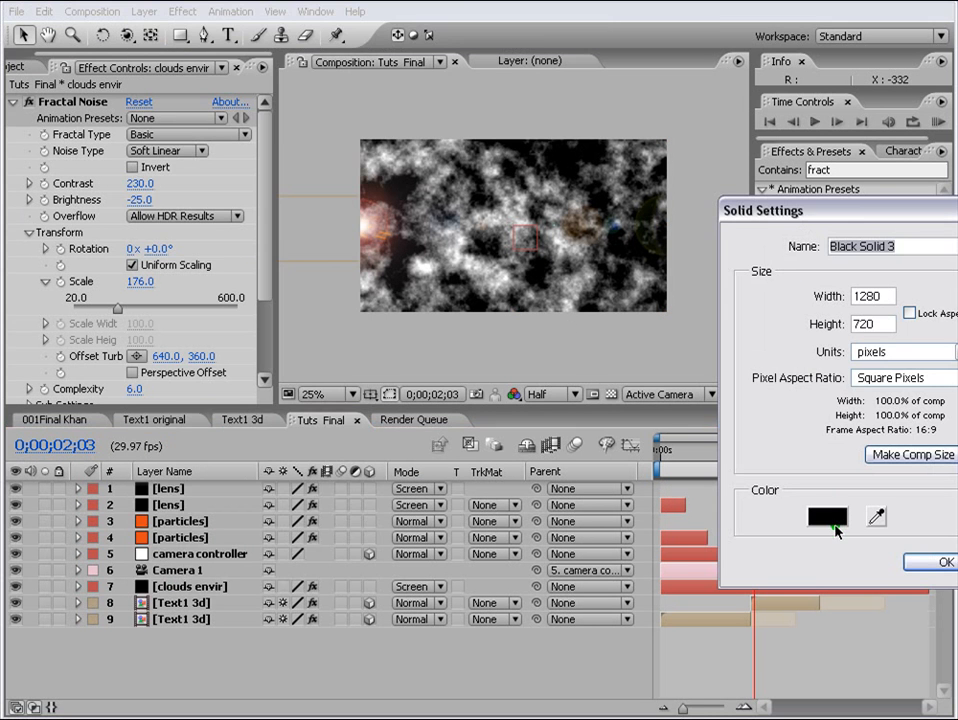
left_click(834, 524)
left_click_drag(493, 600, 560, 692)
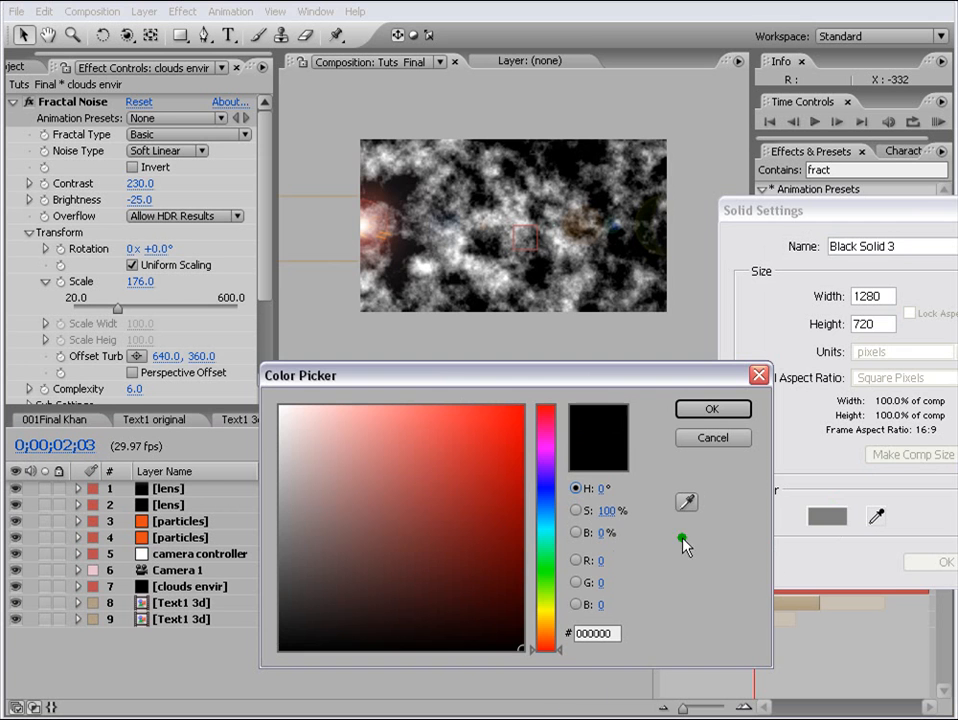
left_click(706, 407)
left_click(945, 562)
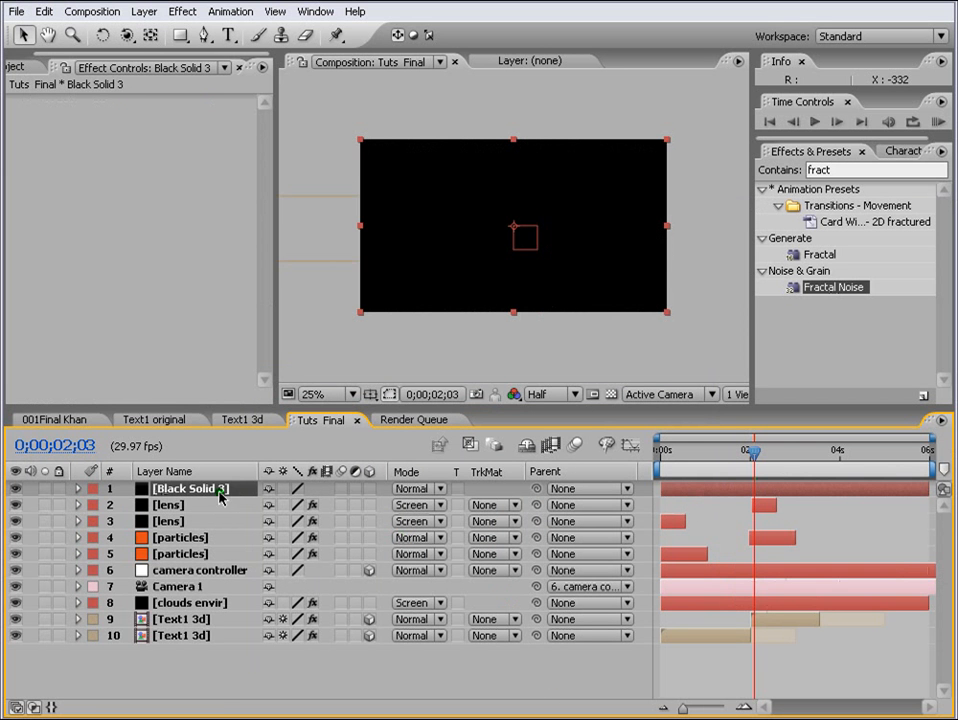
left_click_drag(220, 497, 214, 692)
- Hide the clouds envir layer and create a 1280 x 720 solid in blue 2355A7
left_click(138, 590)
left_click(16, 588)
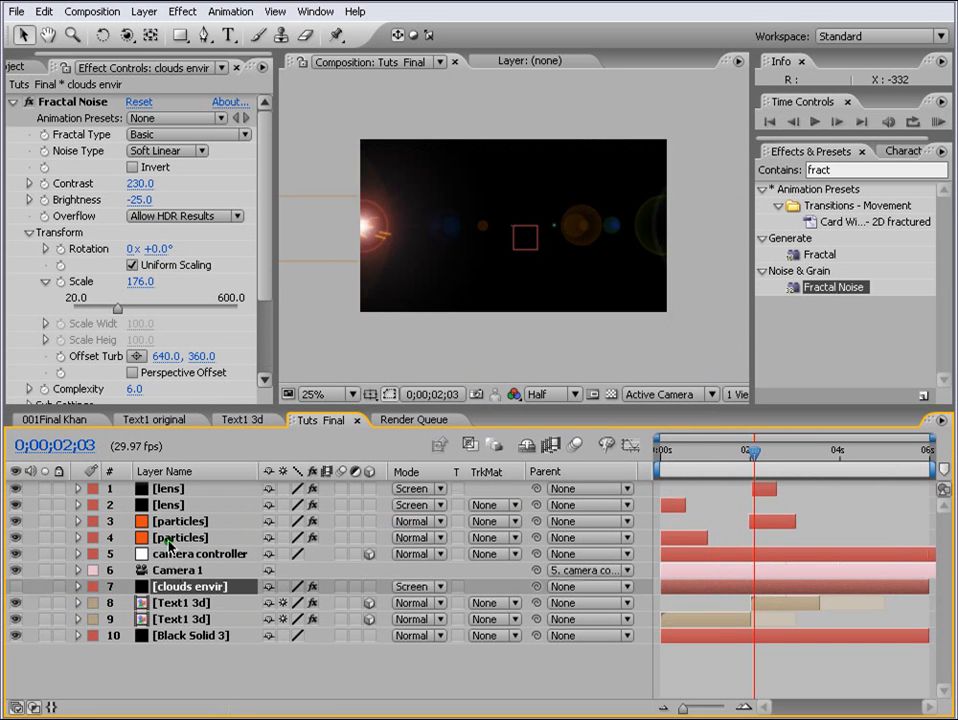
left_click(144, 11)
mouse_move(152, 33)
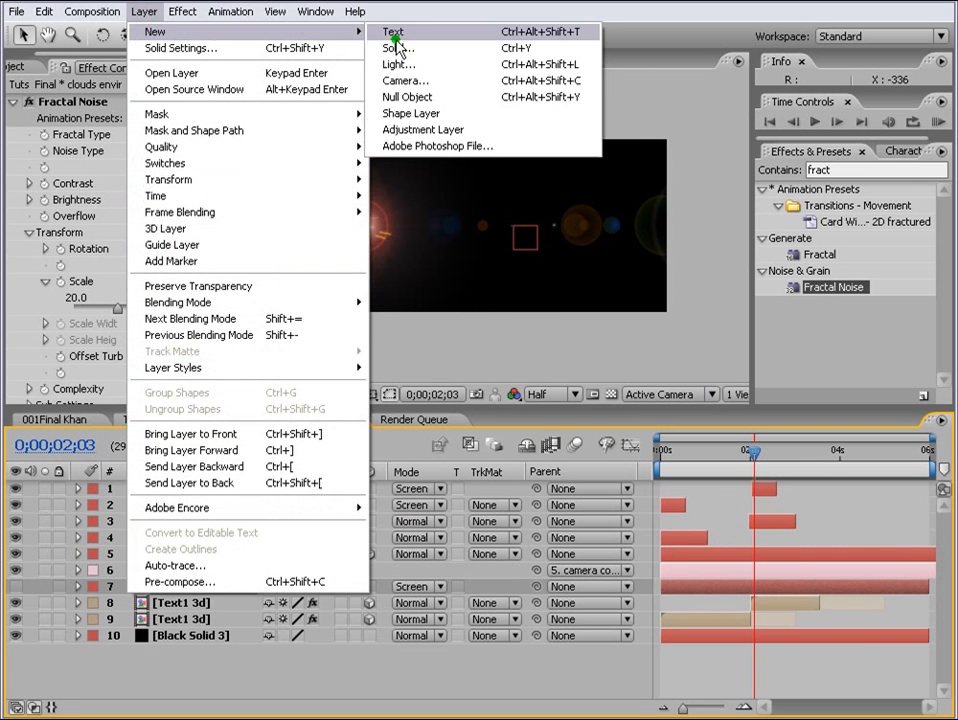
left_click(396, 51)
left_click(822, 520)
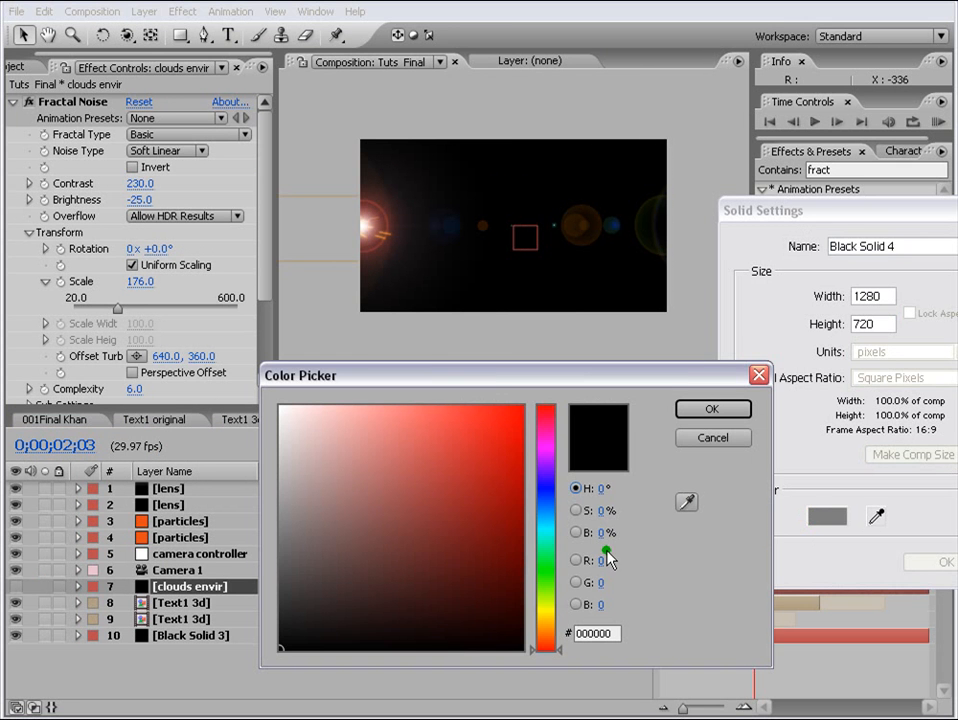
left_click(548, 518)
left_click(471, 489)
left_click(548, 506)
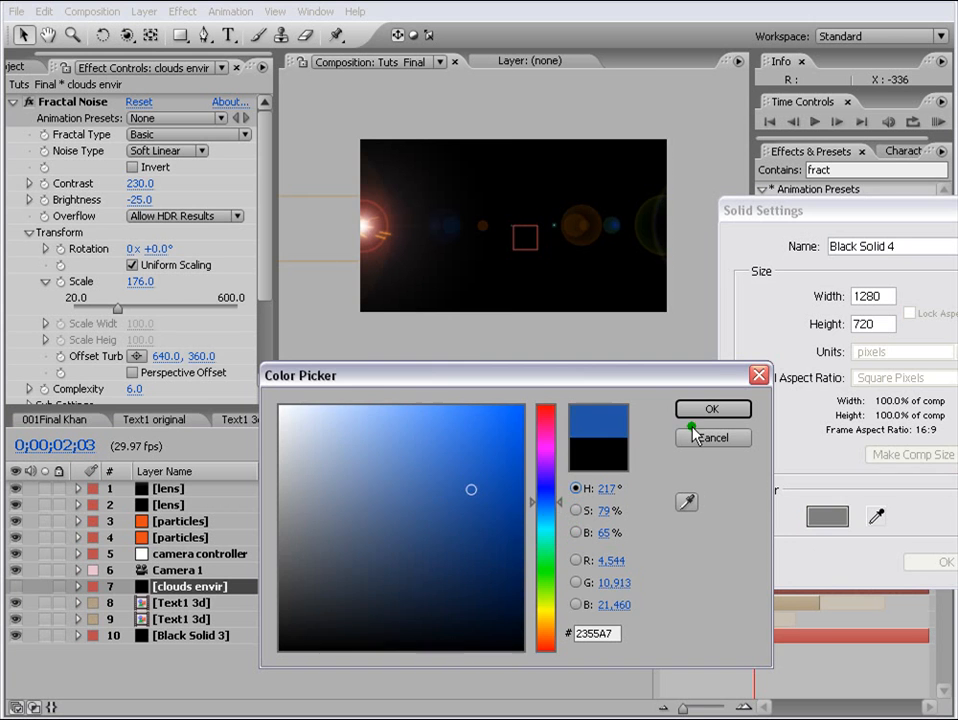
left_click(700, 410)
left_click(950, 562)
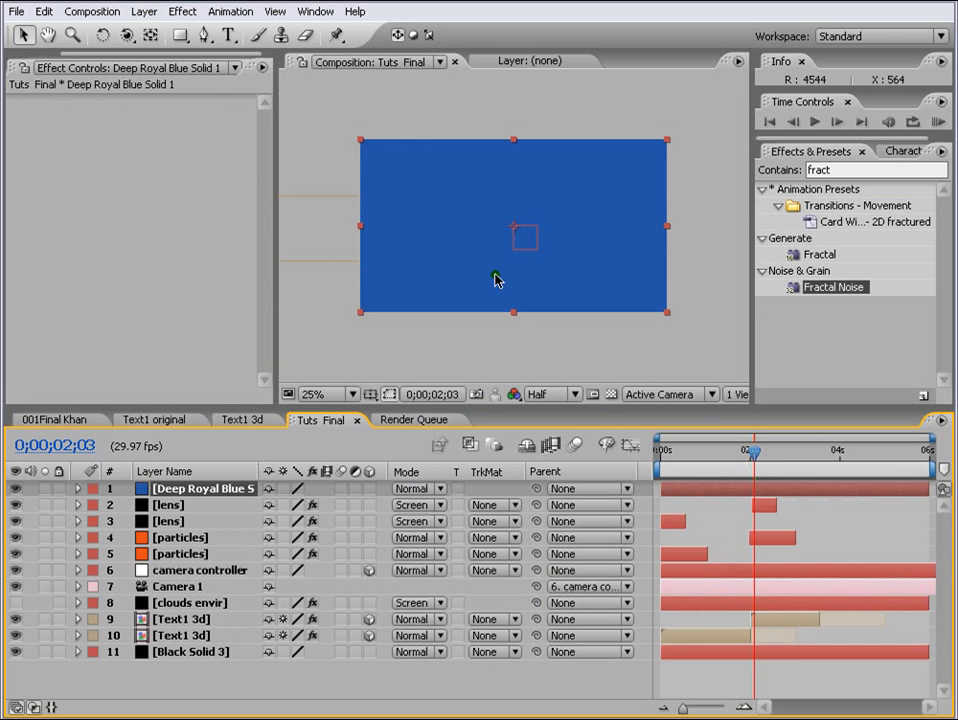
- Draw a wide elliptical mask on the blue solid across the frame's lower edge and feather it by 510 pixels
left_click_drag(183, 40, 228, 80)
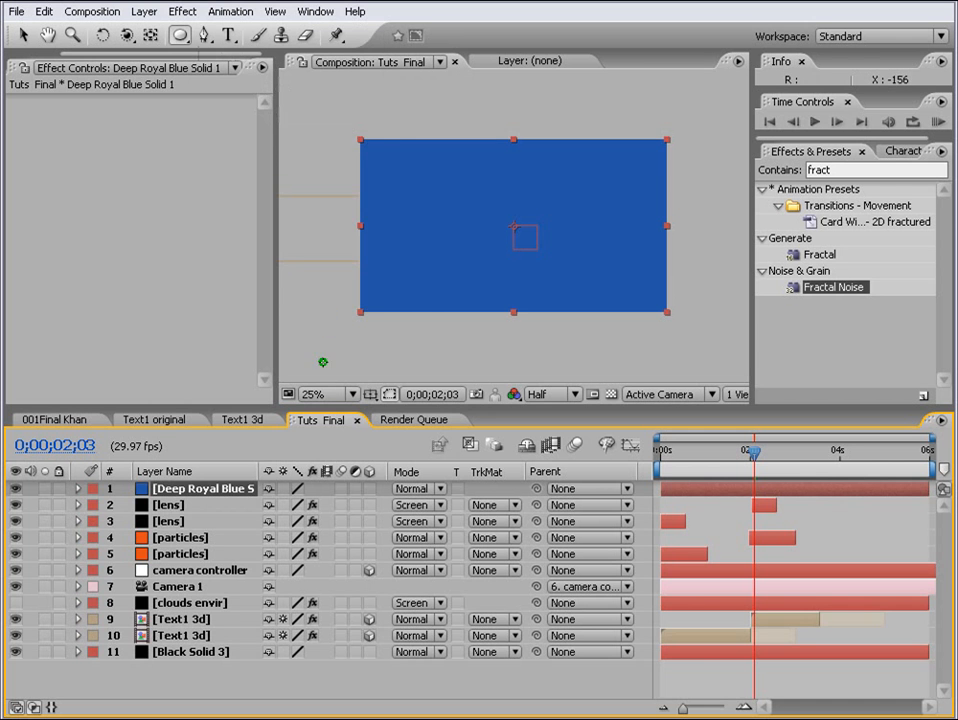
left_click_drag(335, 381, 697, 290)
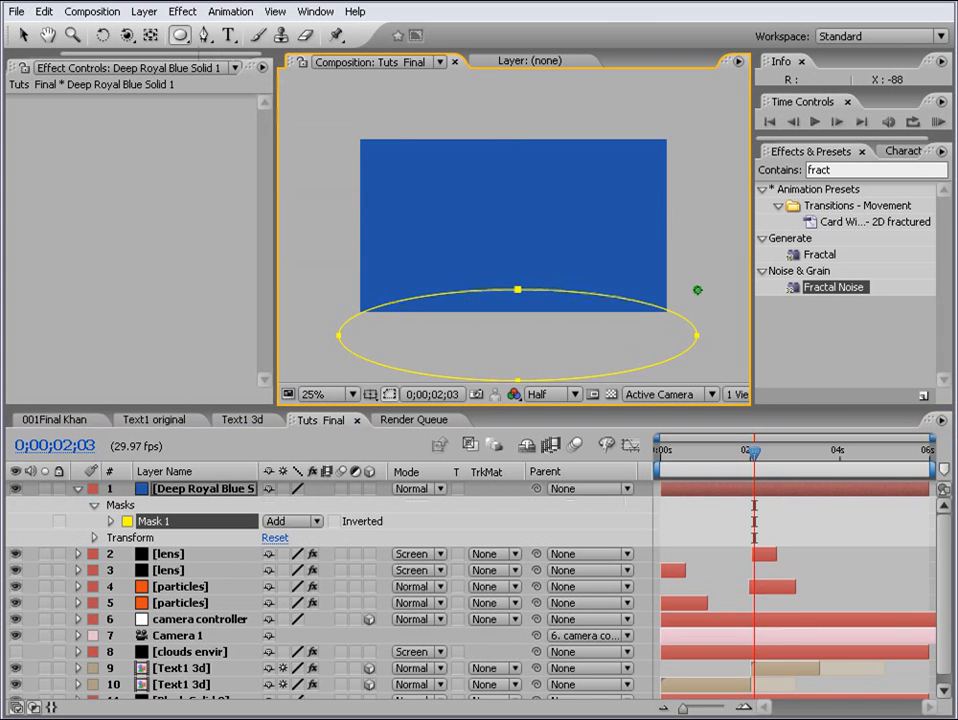
key("v")
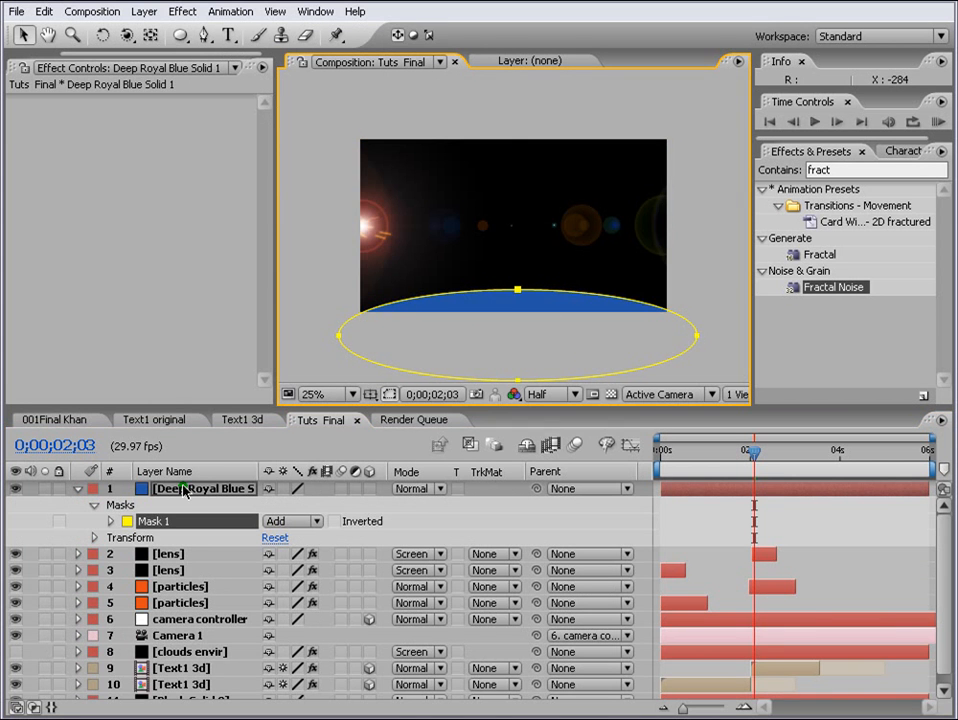
key("f")
left_click_drag(284, 523, 449, 524)
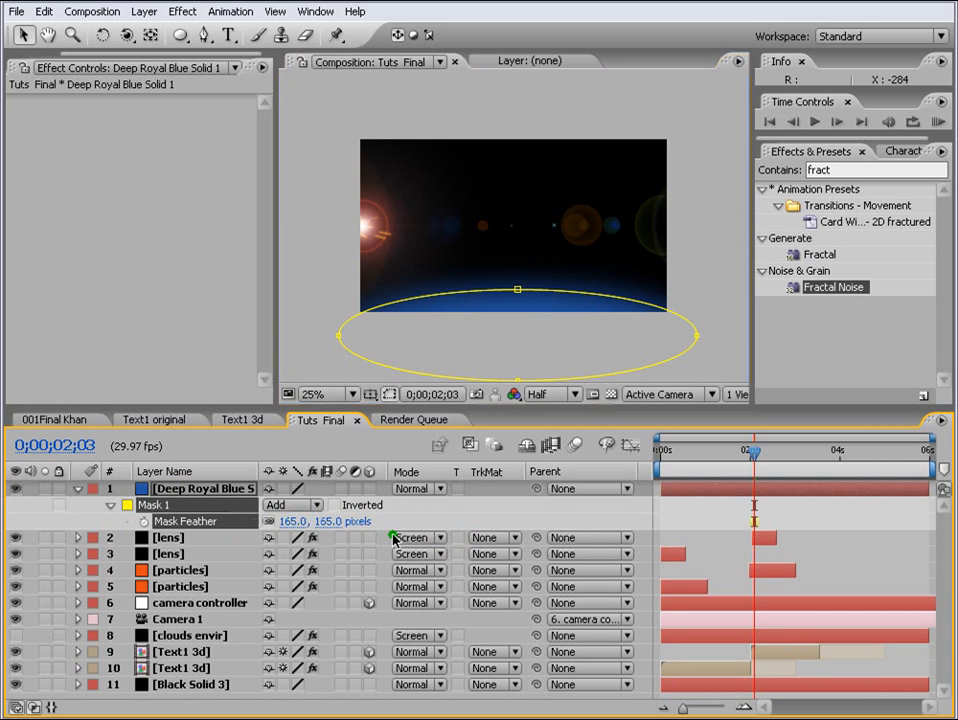
left_click_drag(262, 530, 552, 517)
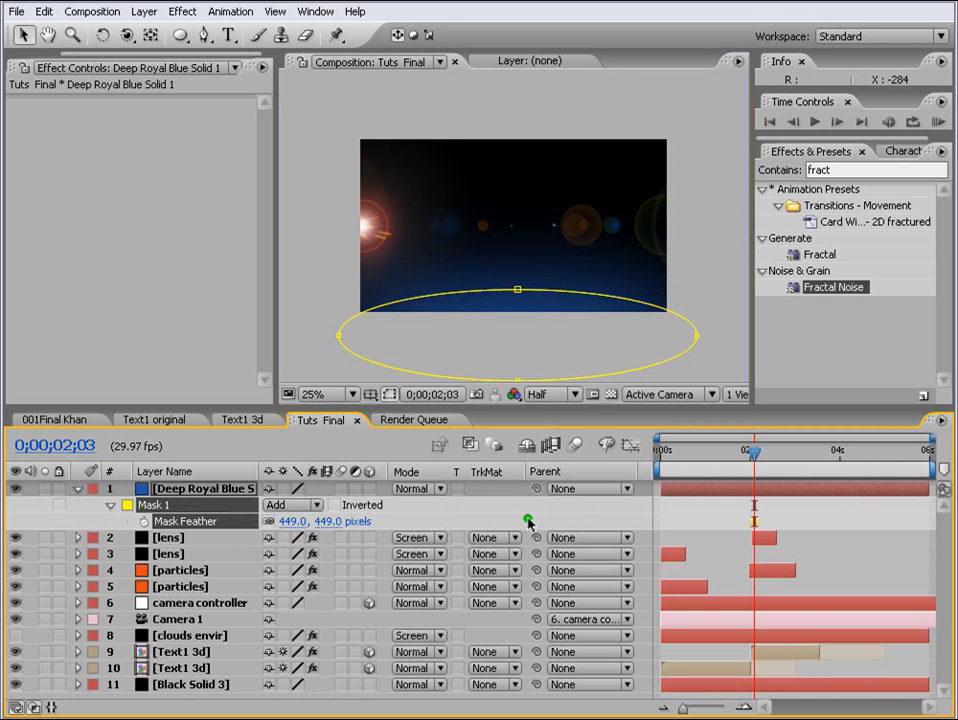
left_click_drag(293, 521, 342, 513)
- Reshape the blue solid's elliptical mask by pulling its side points inward and its lowest point further down
left_click(340, 335)
left_click_drag(340, 335, 378, 346)
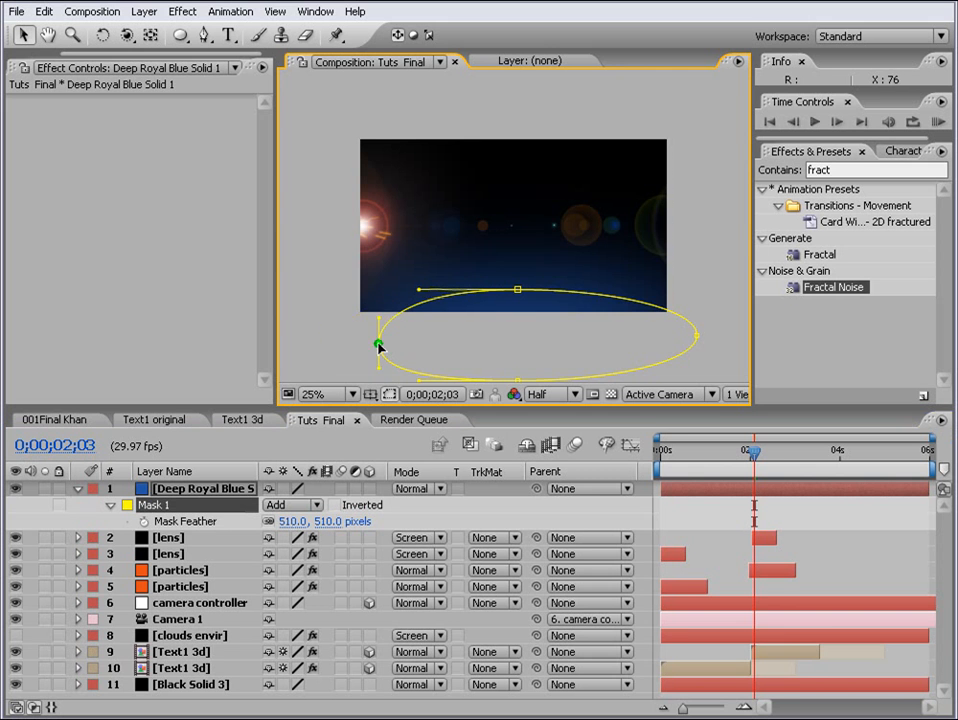
left_click_drag(697, 335, 648, 334)
left_click_drag(518, 381, 519, 421)
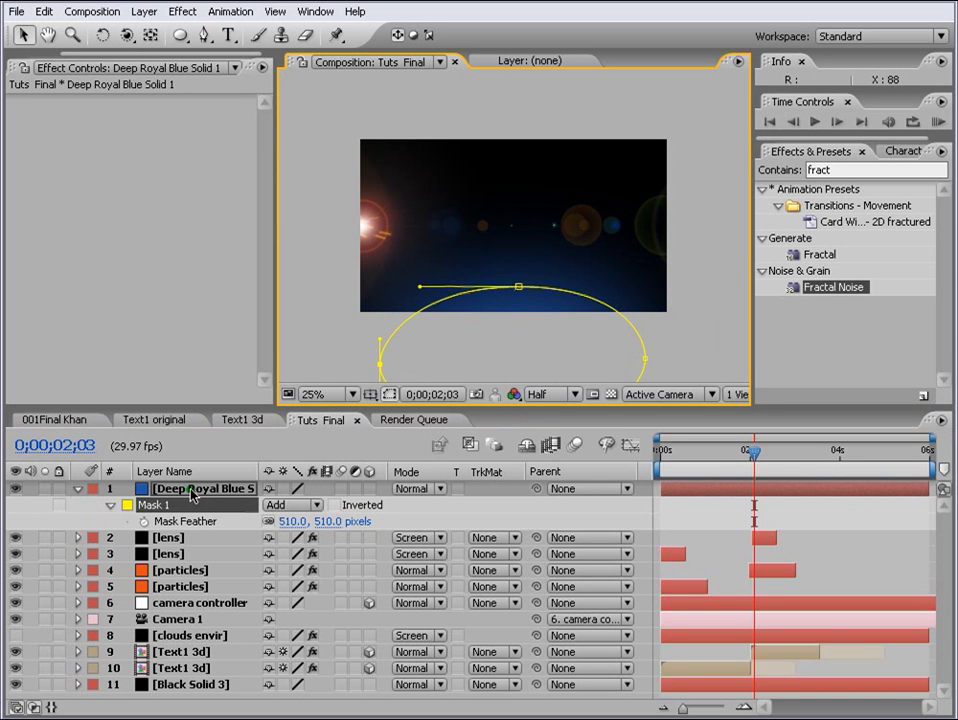
- Set the blue solid's opacity to 69% and move it directly above Black Solid 3
left_click(190, 494)
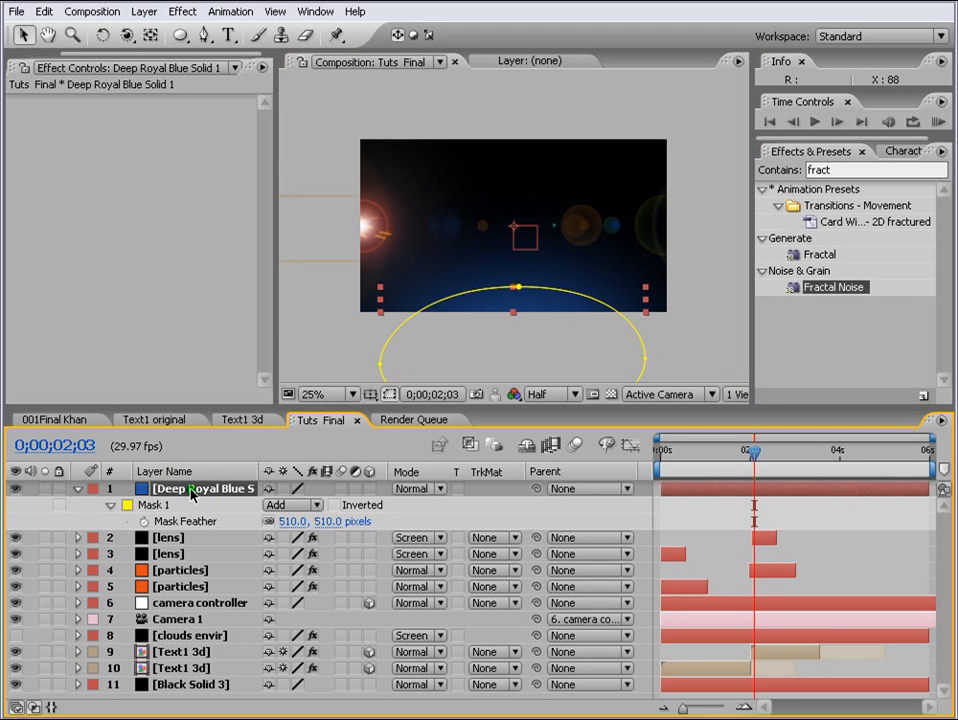
key("t")
left_click_drag(272, 508, 272, 512)
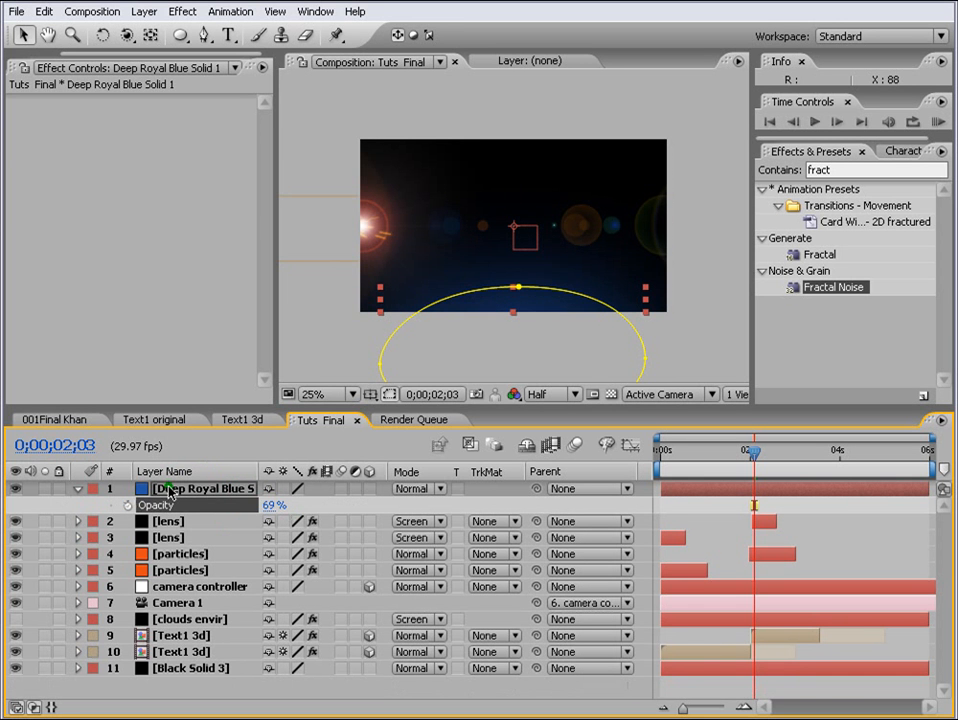
left_click_drag(160, 489, 180, 660)
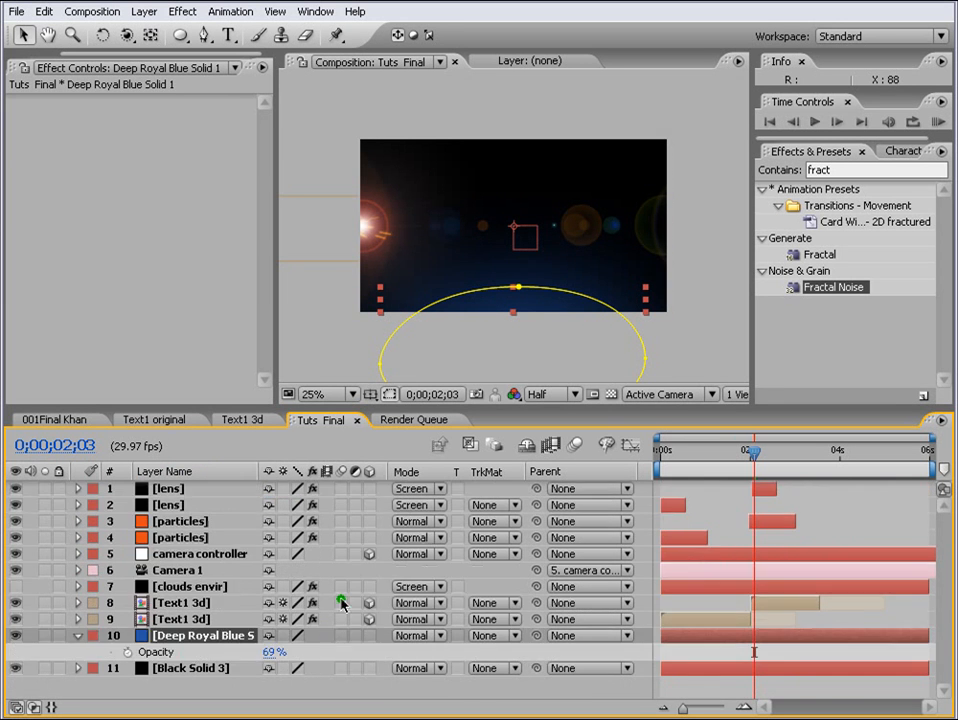
left_click(77, 636)
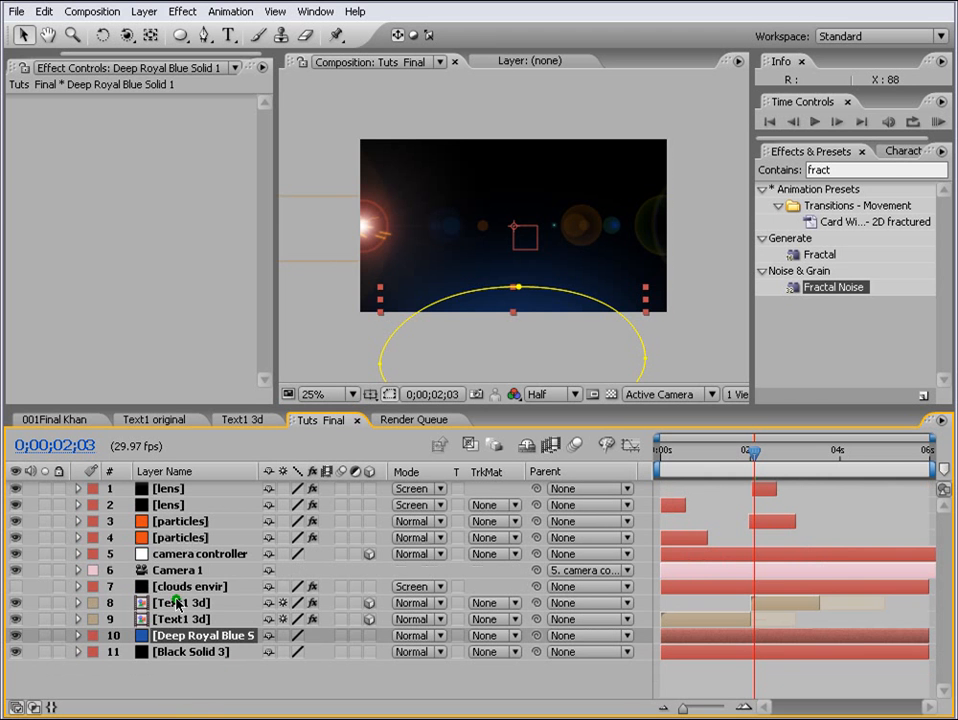
- Show the clouds envir layer again, search the effects for "gradient" and apply 4-Color Gradient to it
left_click(163, 586)
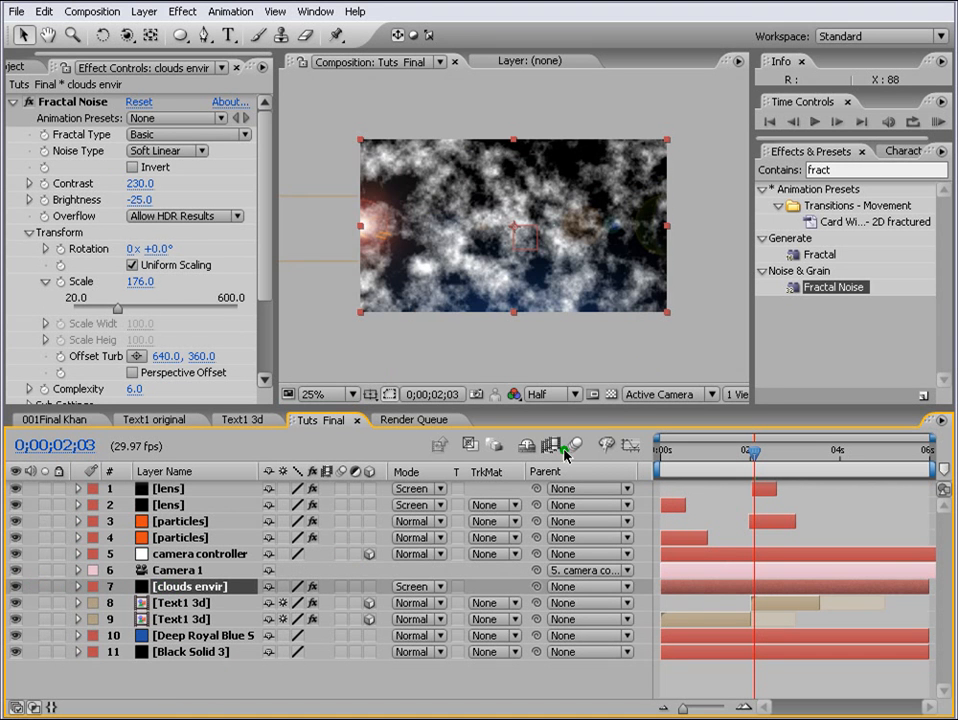
left_click_drag(845, 169, 731, 168)
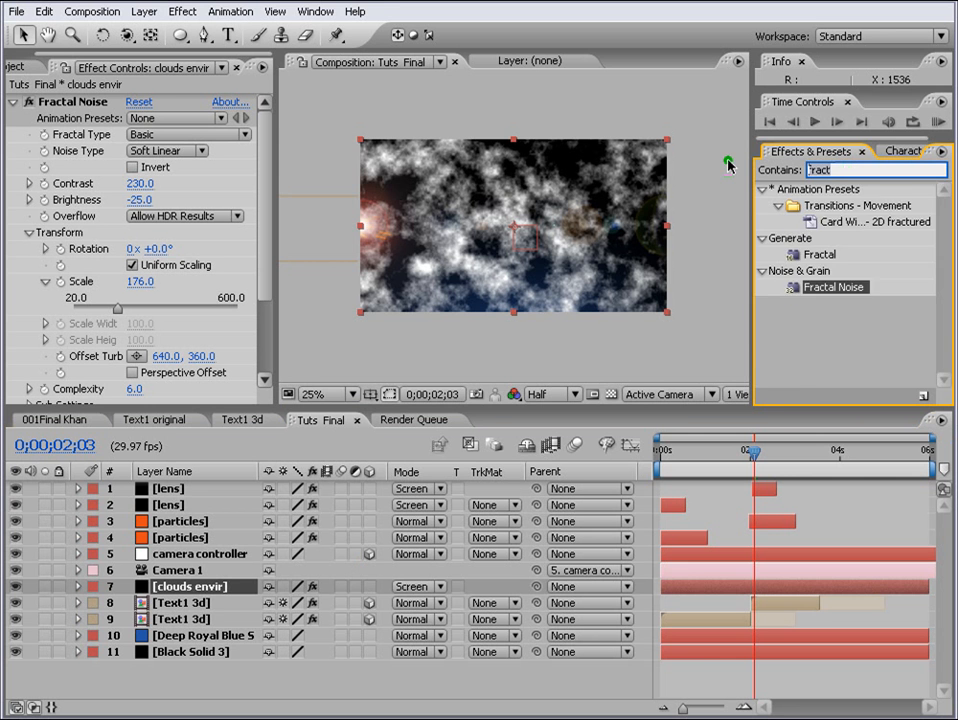
type("gradien")
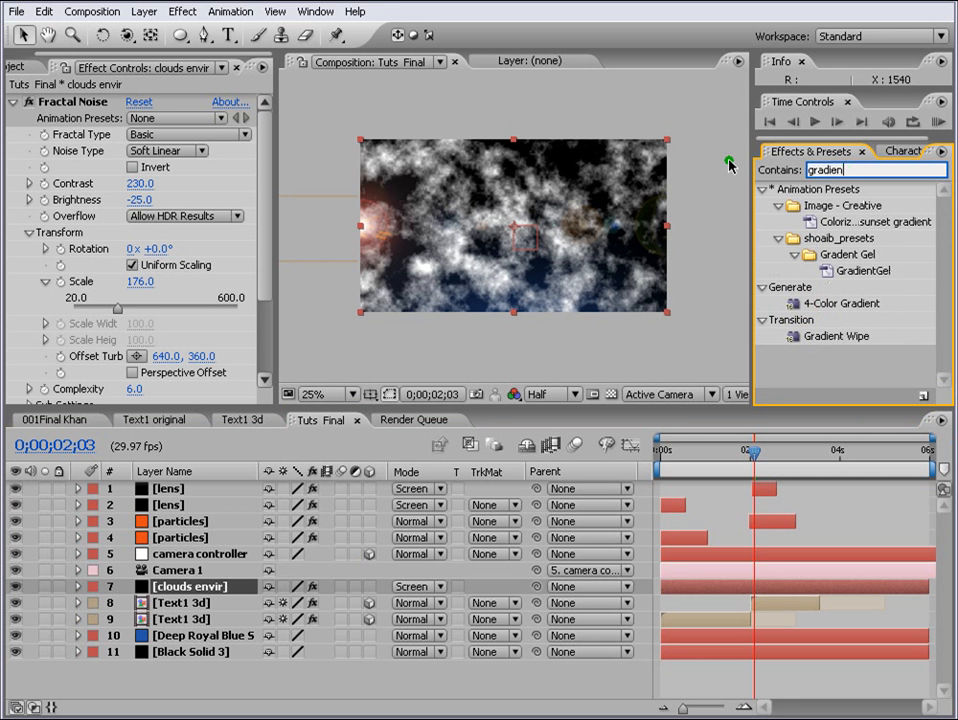
left_click_drag(830, 303, 752, 585)
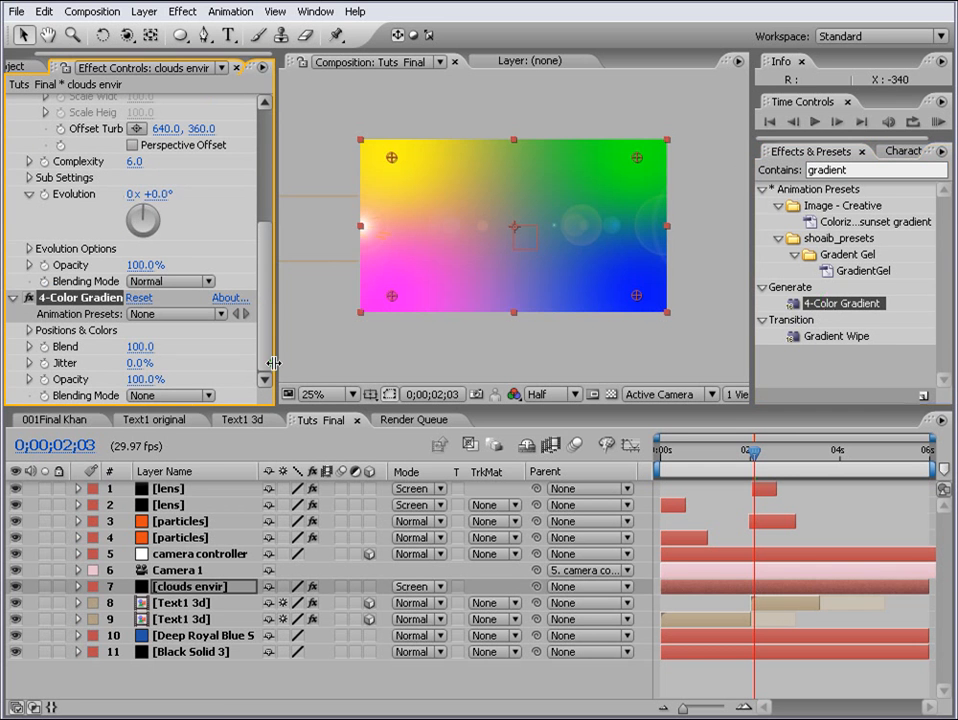
- Set the 4-Color Gradient's blending mode to Multiply and its opacity to 22% on the clouds envir layer
left_click(160, 397)
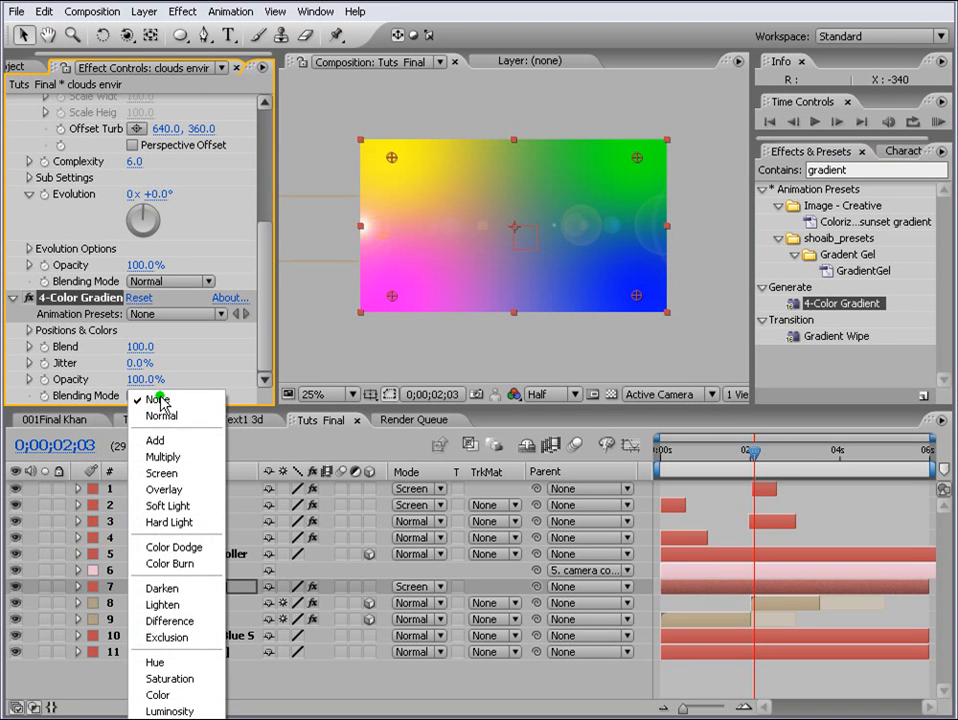
left_click(169, 434)
left_click(180, 397)
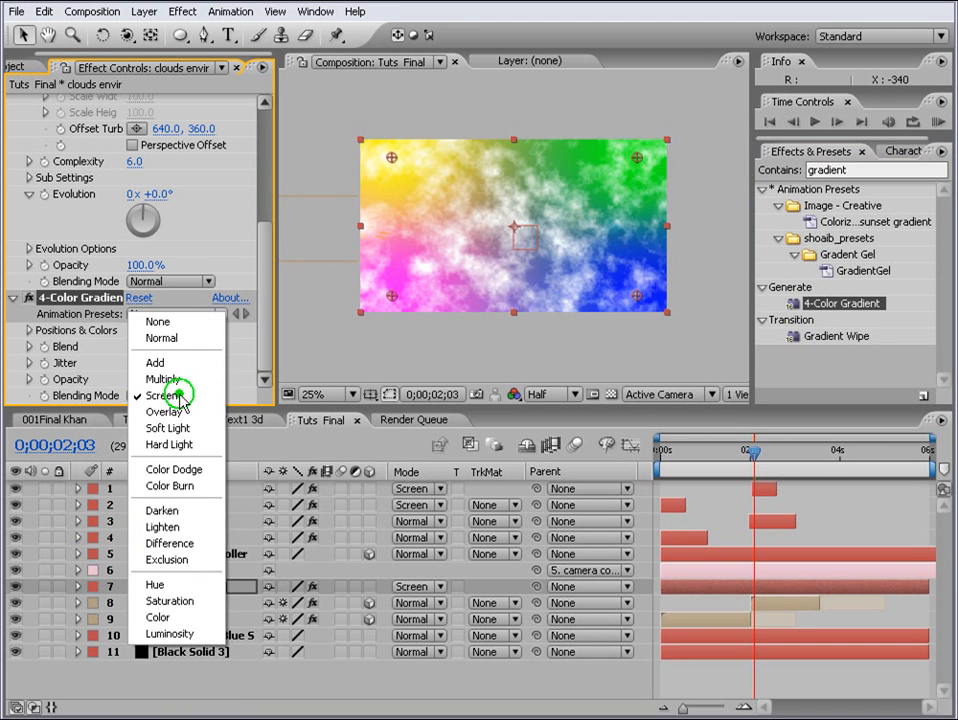
left_click(176, 380)
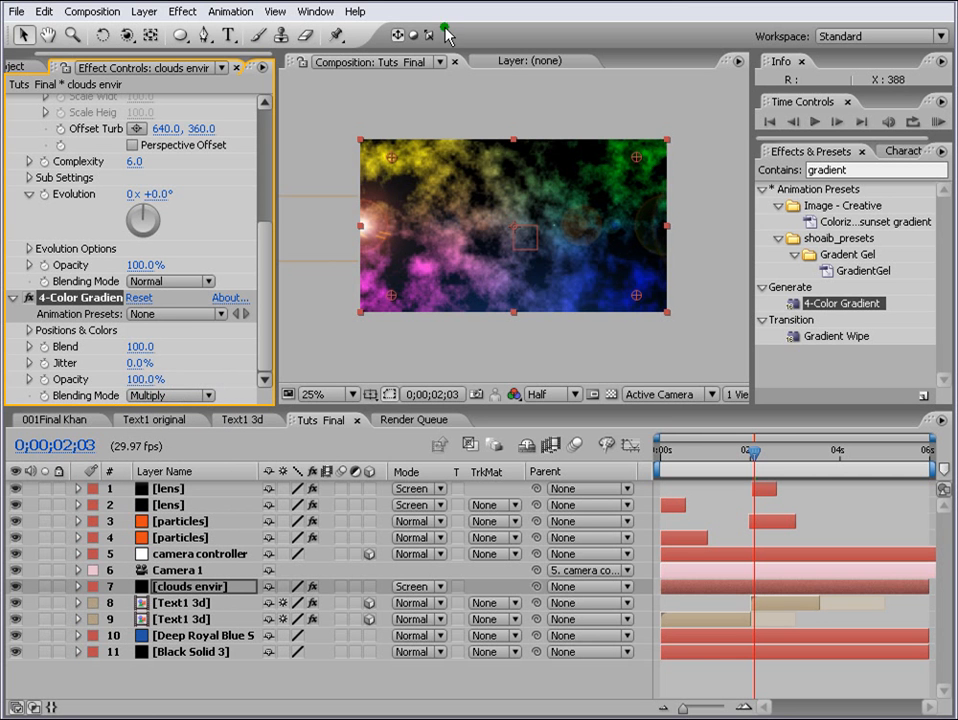
left_click(140, 381)
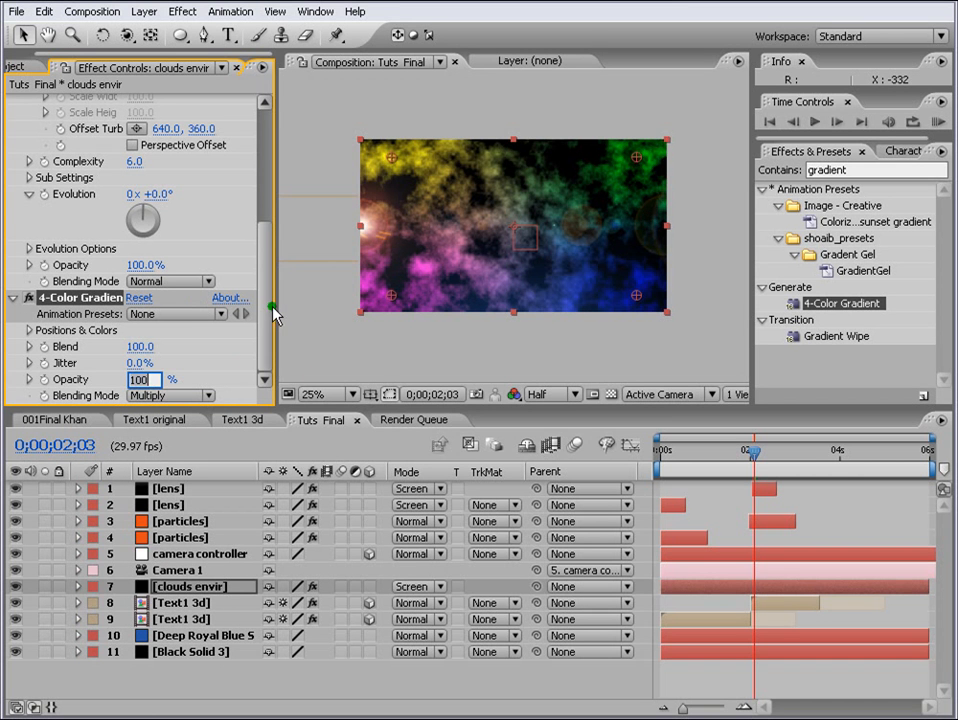
type("22")
key("Return")
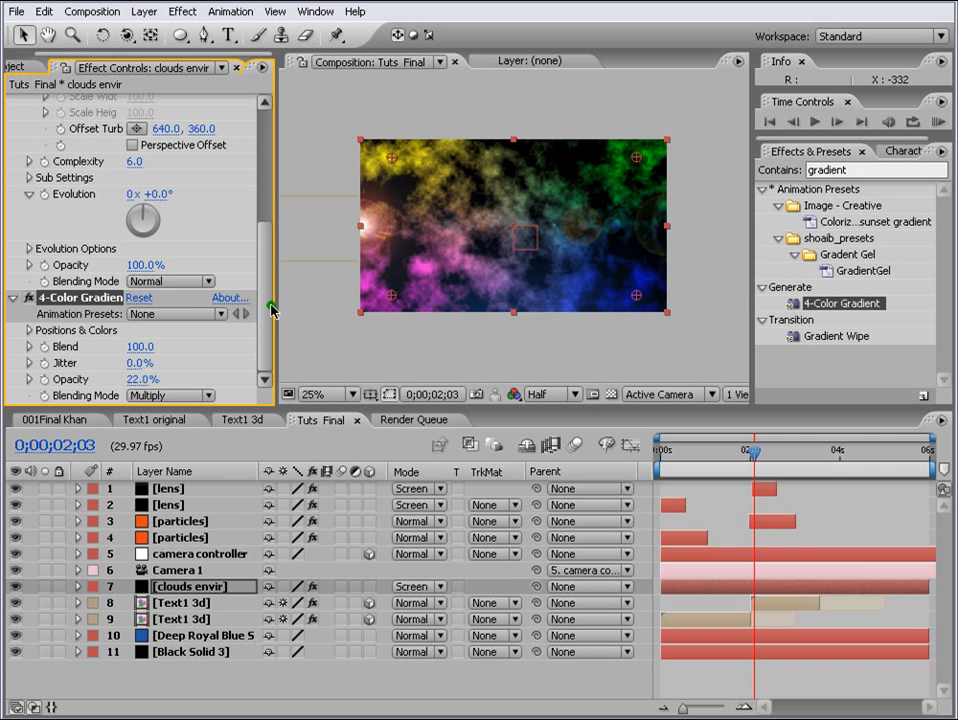
- Switch the 4-Color Gradient's blending mode to Screen and increase the Fractal Noise scale to 359.2 on the clouds envir layer
left_click(195, 397)
left_click(199, 413)
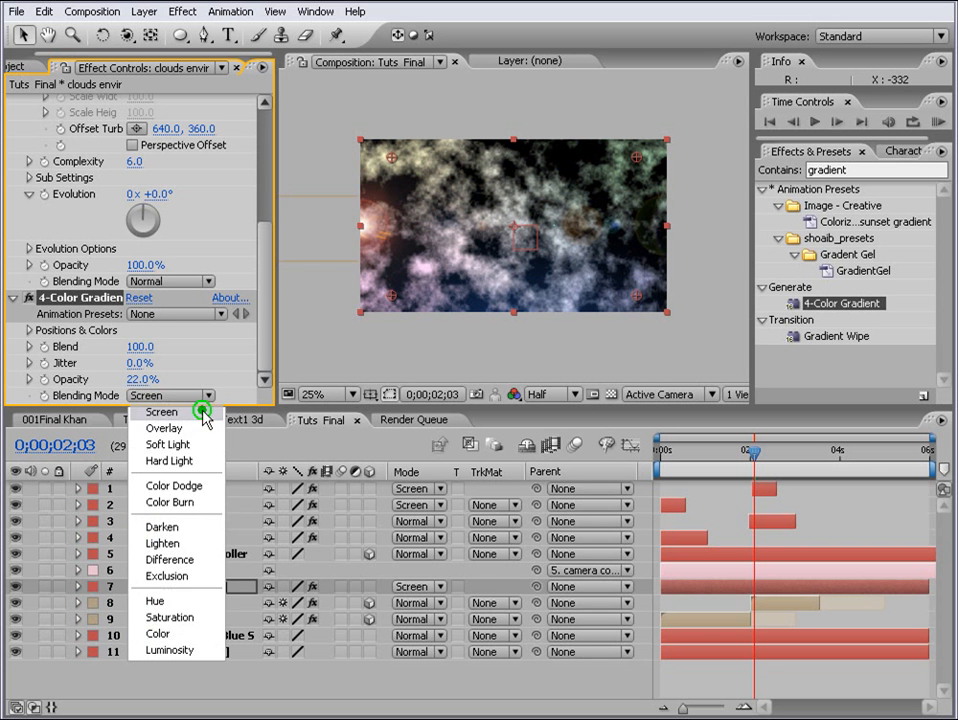
left_click_drag(265, 345, 266, 249)
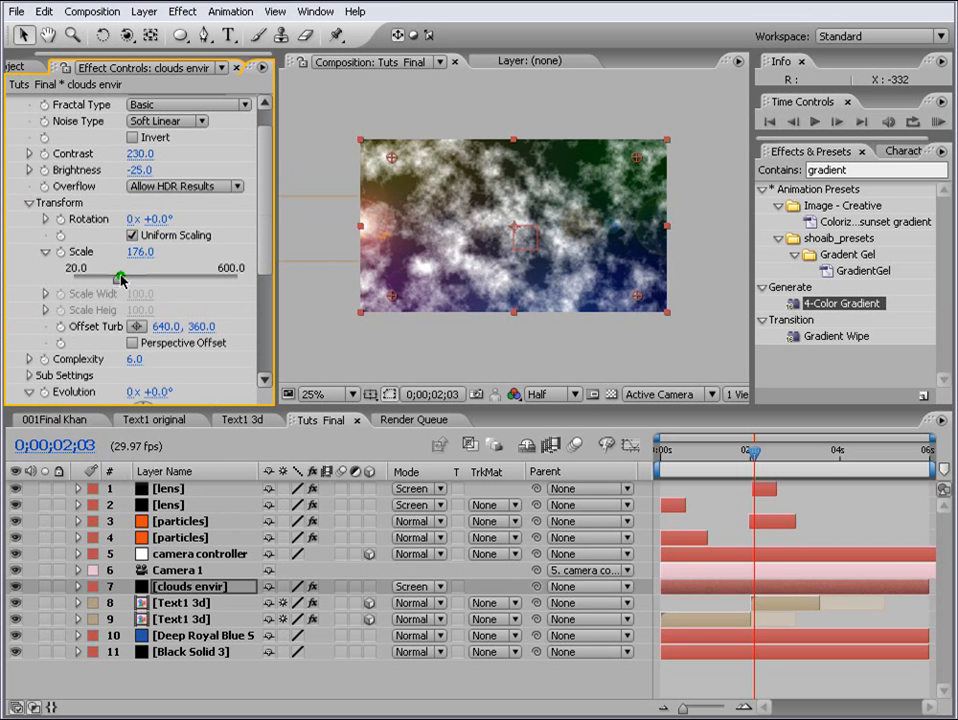
left_click_drag(121, 278, 168, 279)
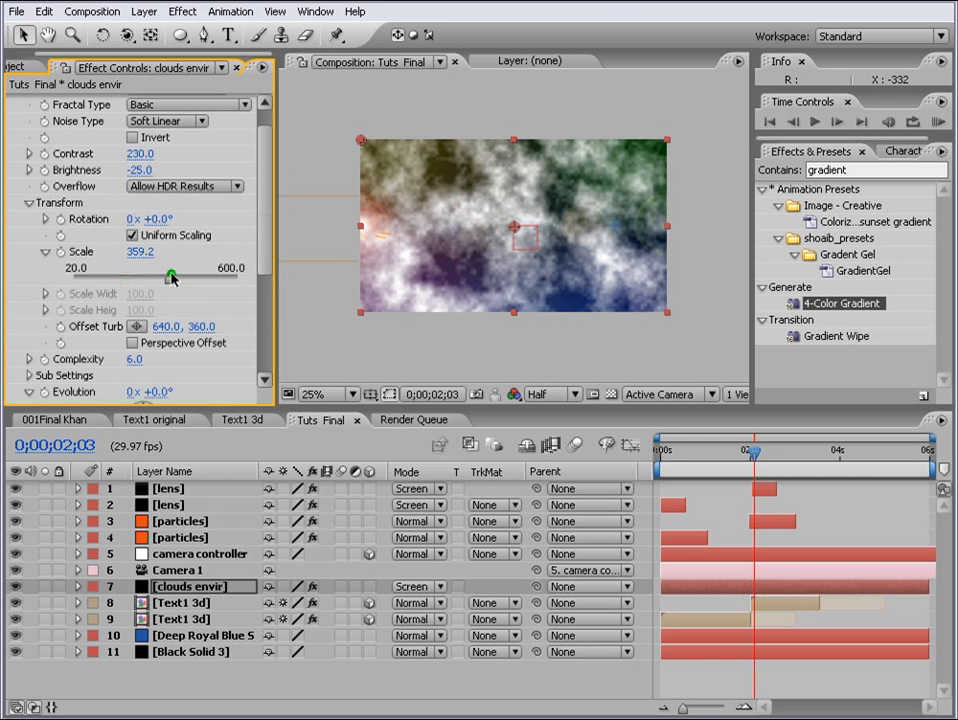
- Set the Fractal Noise contrast to 100 and its brightness to -40
left_click(142, 154)
type("145")
key("Return")
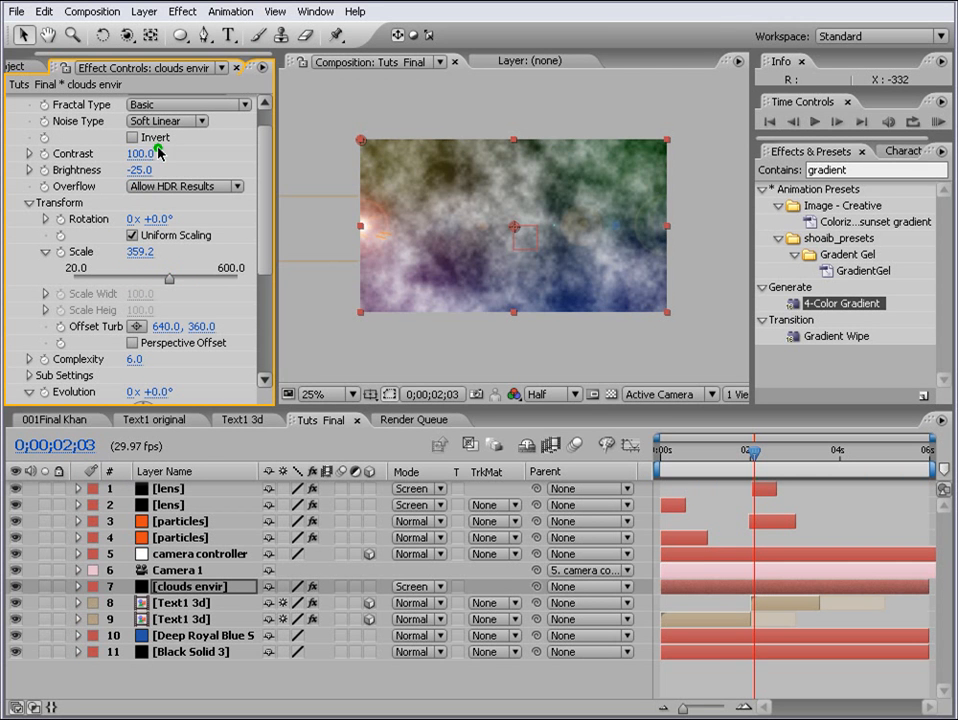
left_click_drag(140, 172, 126, 170)
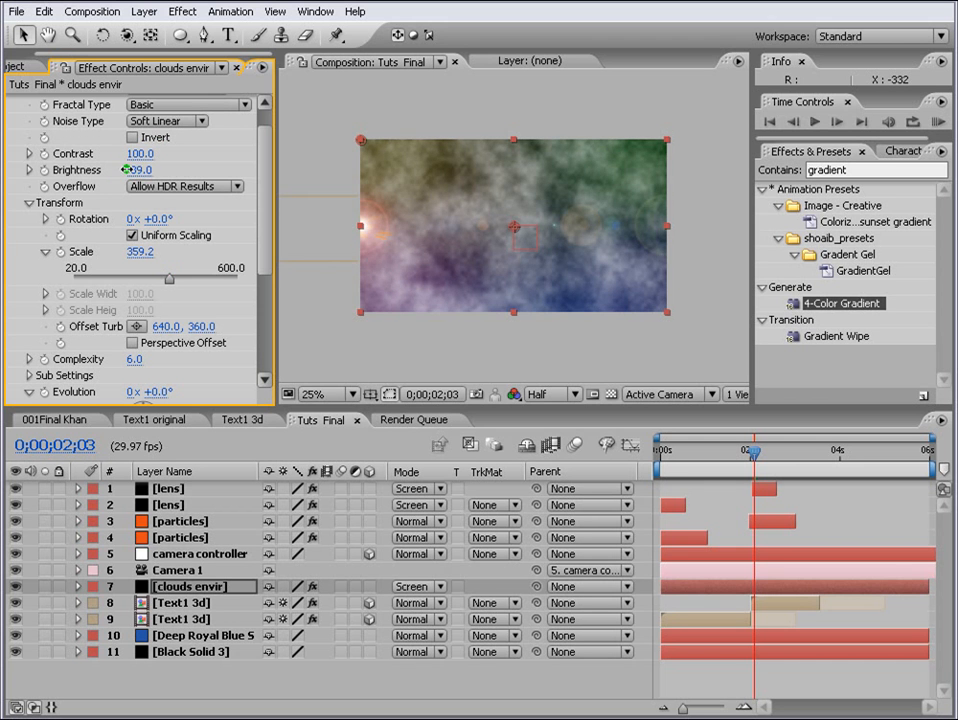
- Add the expression time*150 to the Fractal Noise Evolution, then collapse the clouds envir layer's properties
scroll(100, 230, "down", 3)
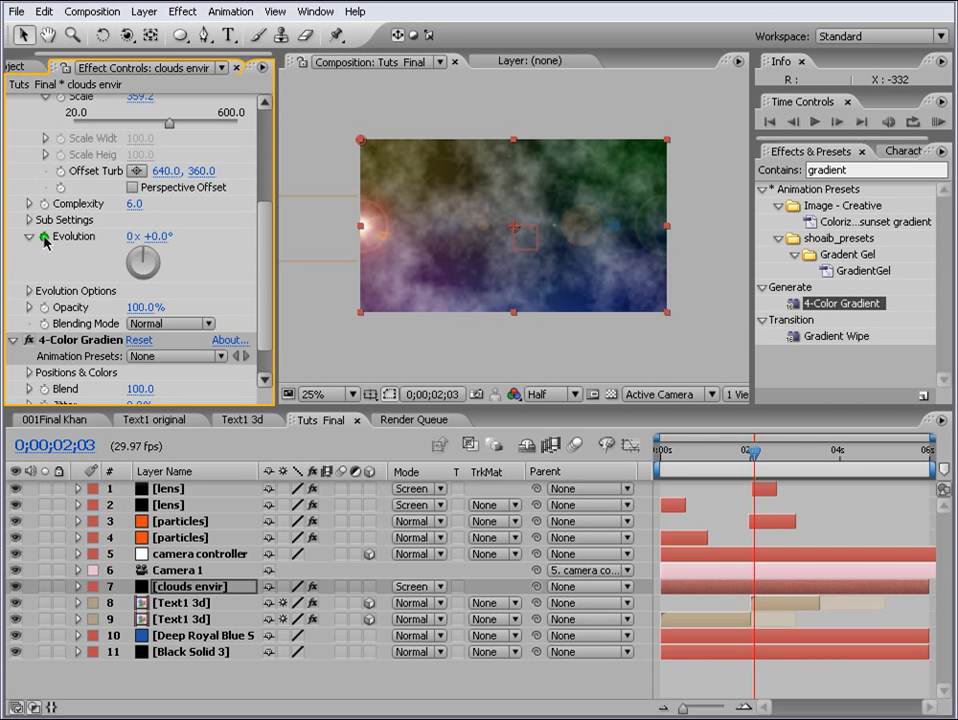
left_click(44, 238, "alt")
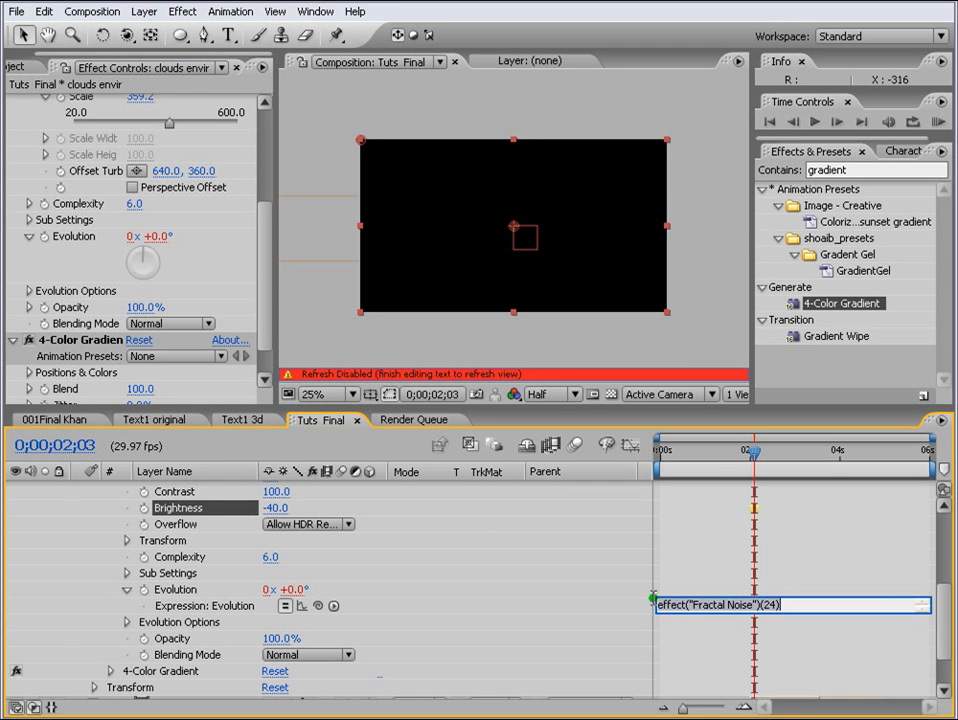
type("time*150")
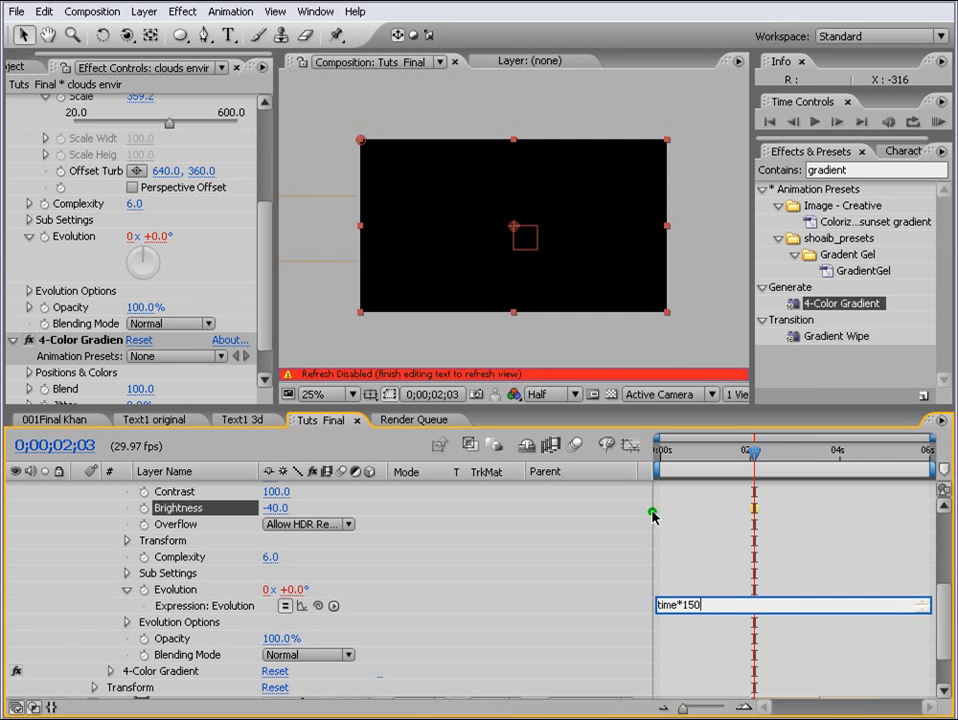
left_click(696, 512)
key("u")
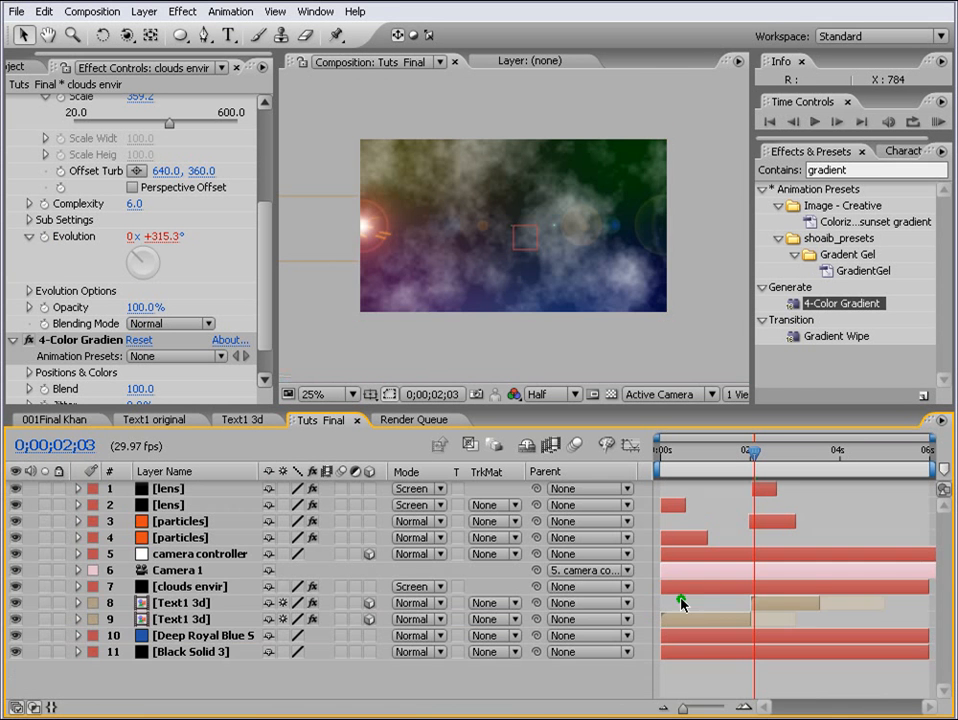
- Set the clouds envir layer's opacity to 30% and preview the composition
left_click(205, 586)
key("t")
left_click(274, 603)
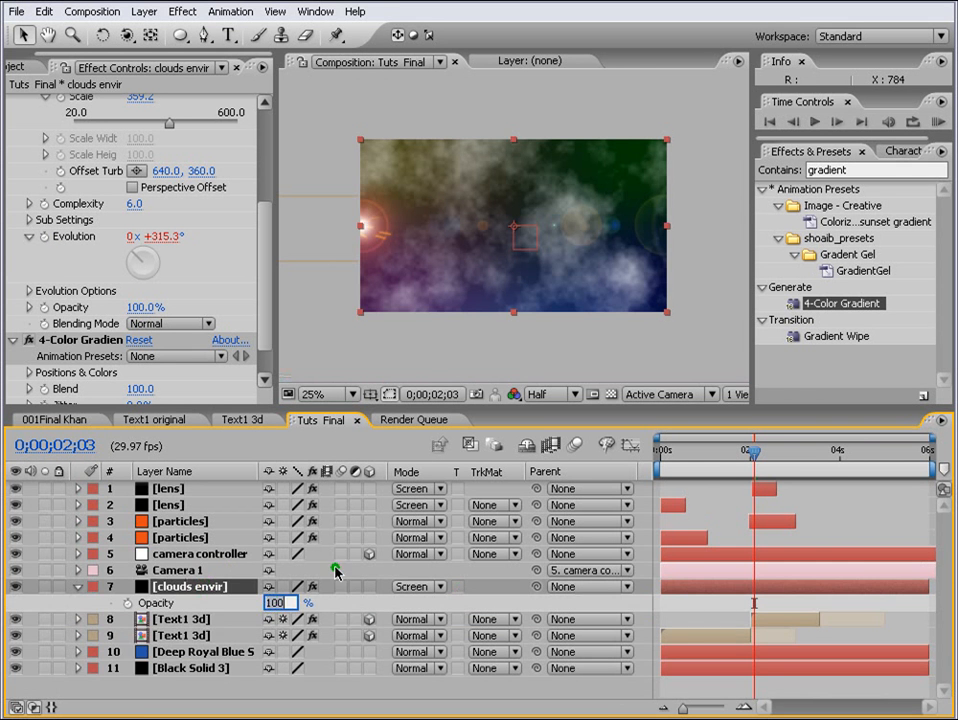
type("30")
key("Return")
key("KP_0")
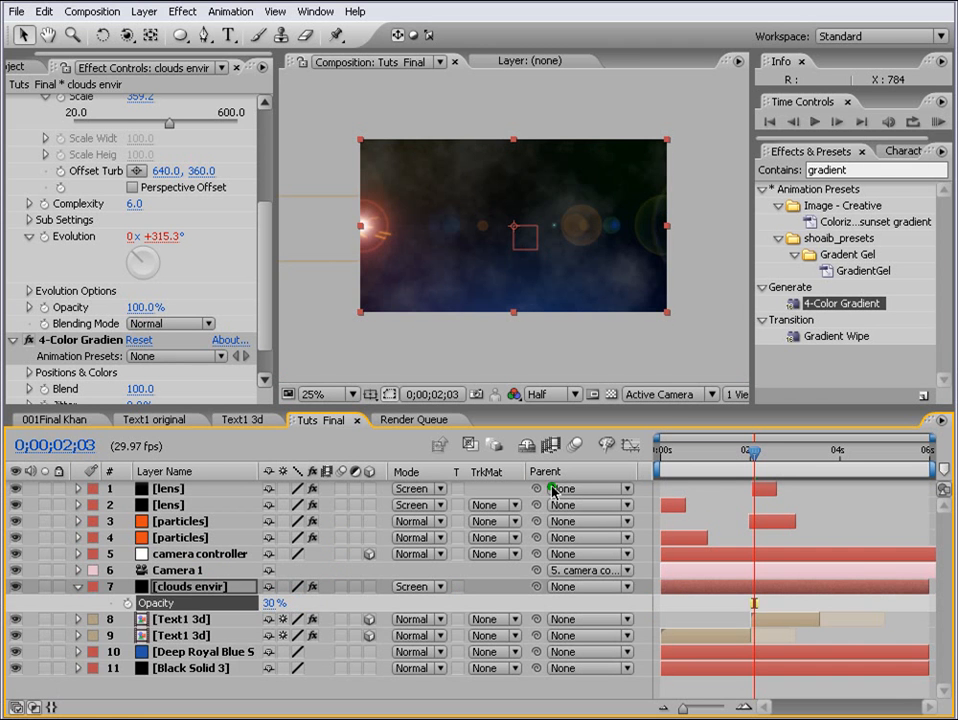
- Change the clouds envir layer's Evolution expression to time*250
key("e")
key("e")
left_click(680, 637)
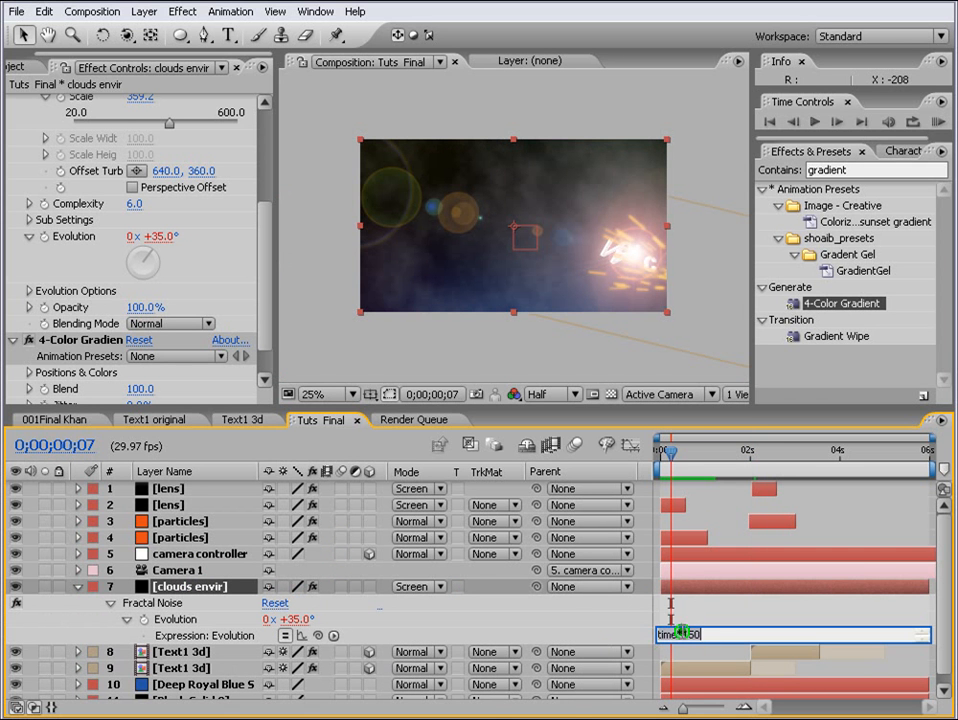
left_click(688, 634)
key("BackSpace")
type("2")
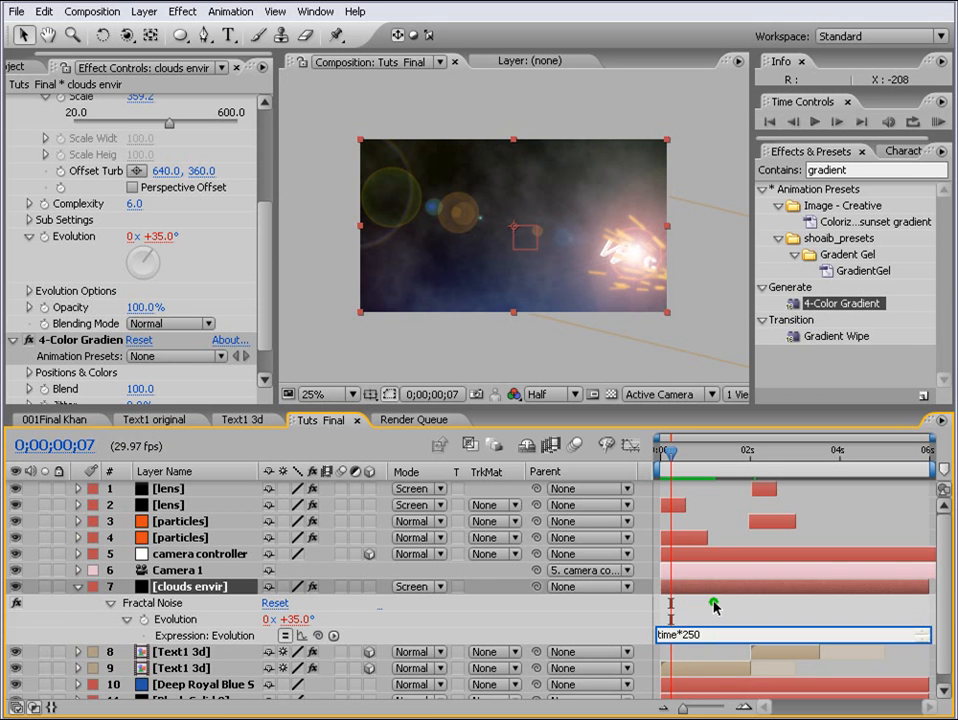
left_click(714, 605)
- Keyframe the Fractal Noise Offset Turbulence from 640, 360 at the first frame to 482, 360 at 0;00;05;29
left_click(95, 175)
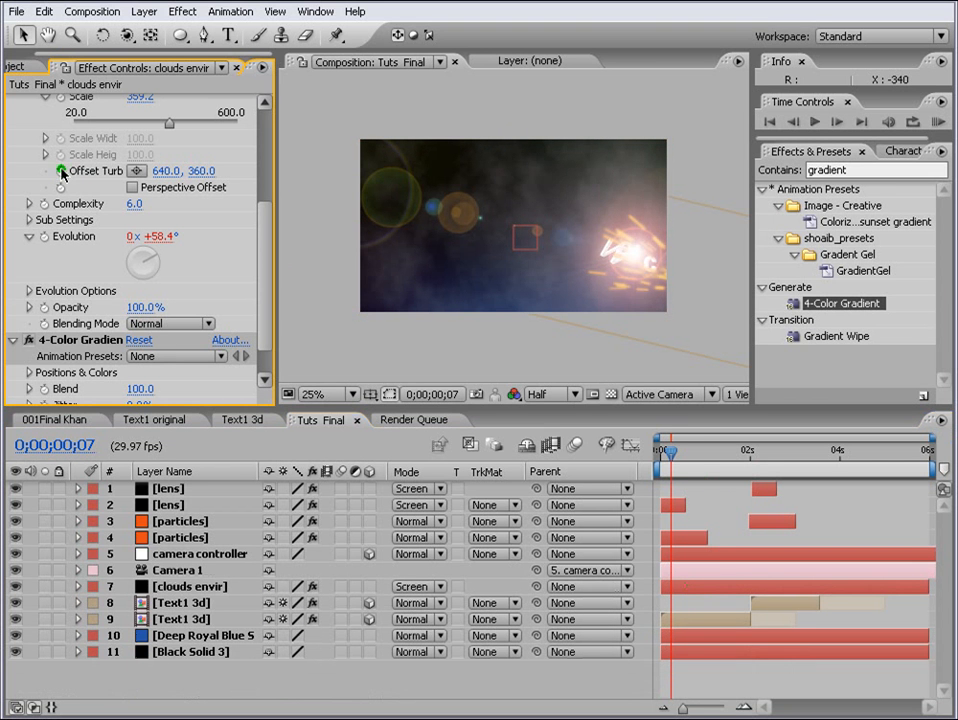
left_click_drag(669, 452, 659, 452)
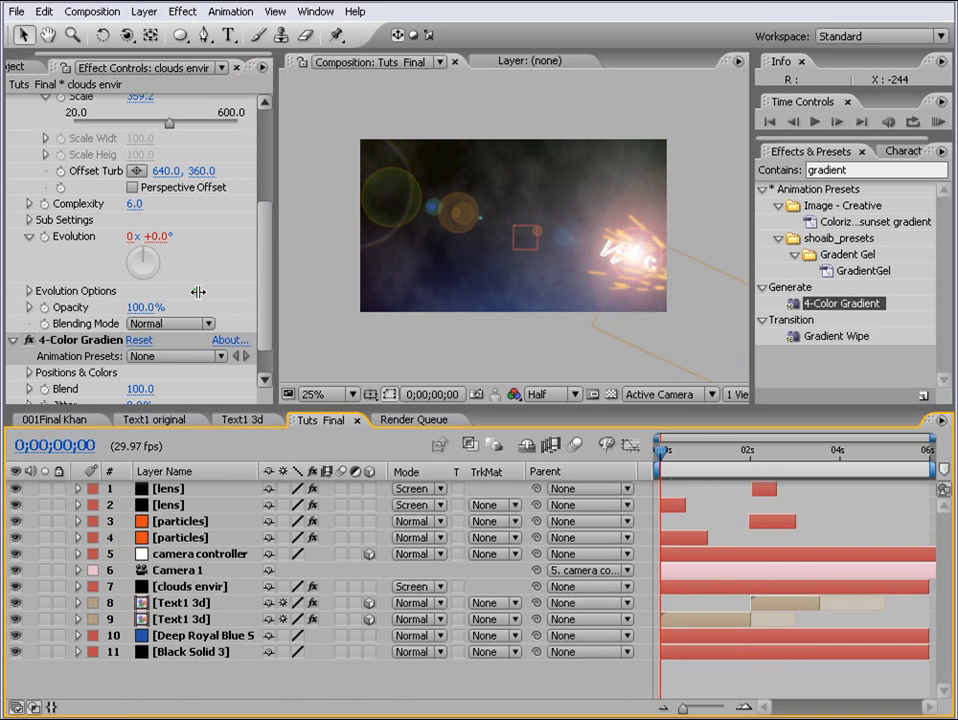
left_click(62, 172)
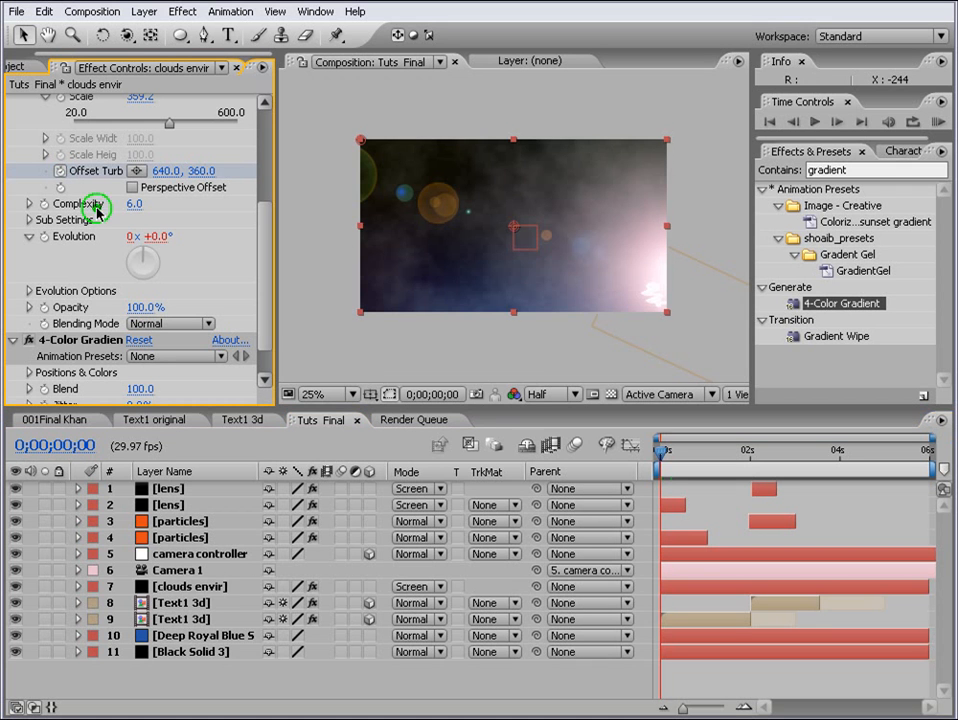
left_click(660, 452)
key("End")
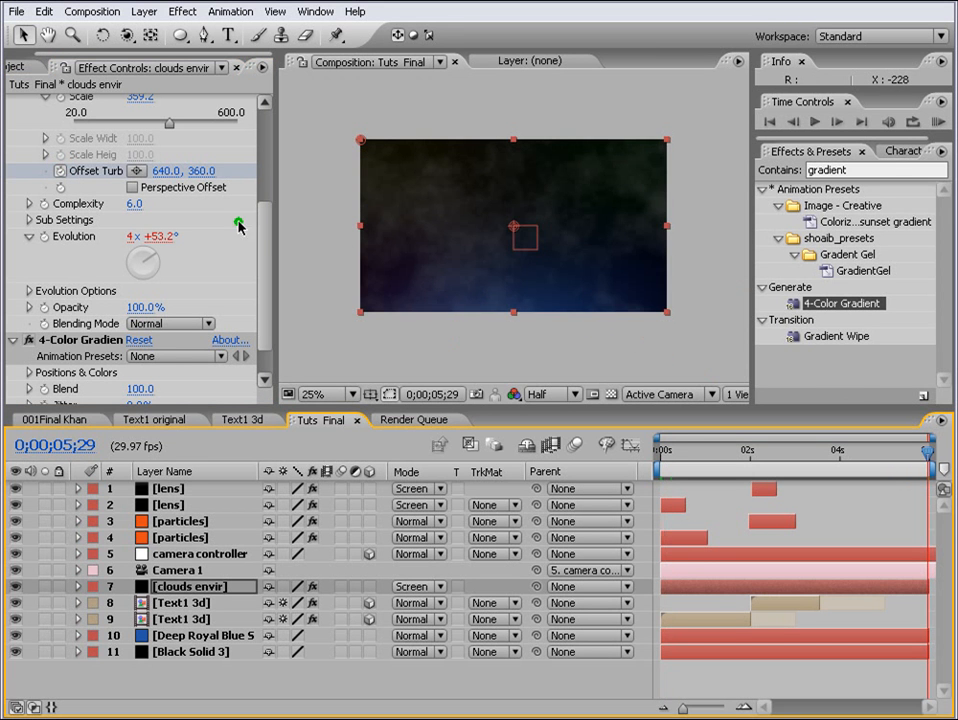
left_click_drag(166, 171, 78, 172)
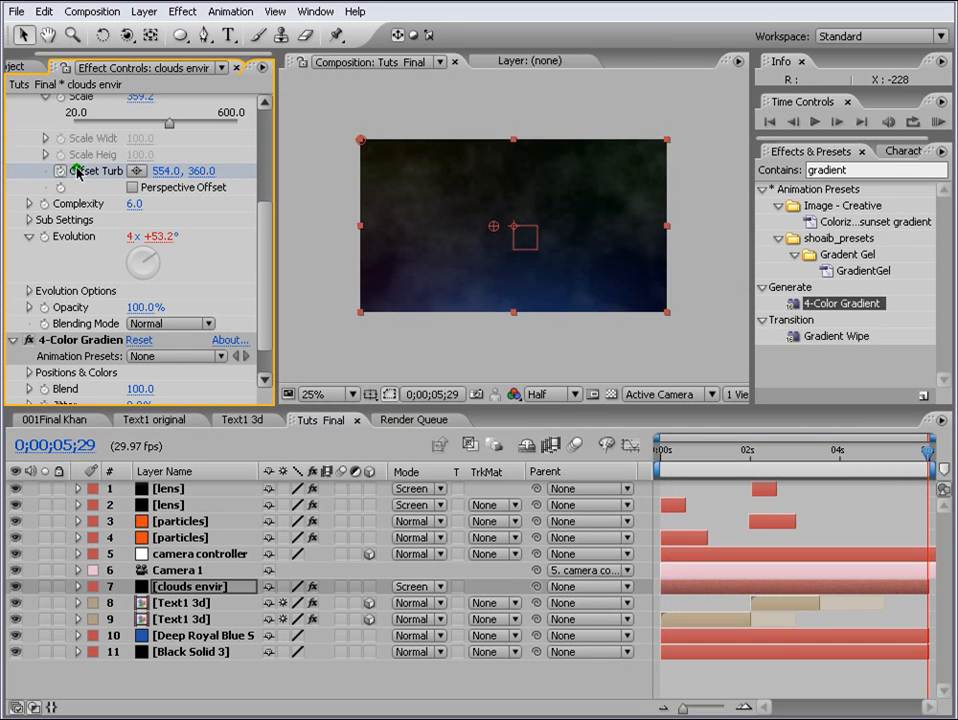
left_click_drag(166, 173, 94, 174)
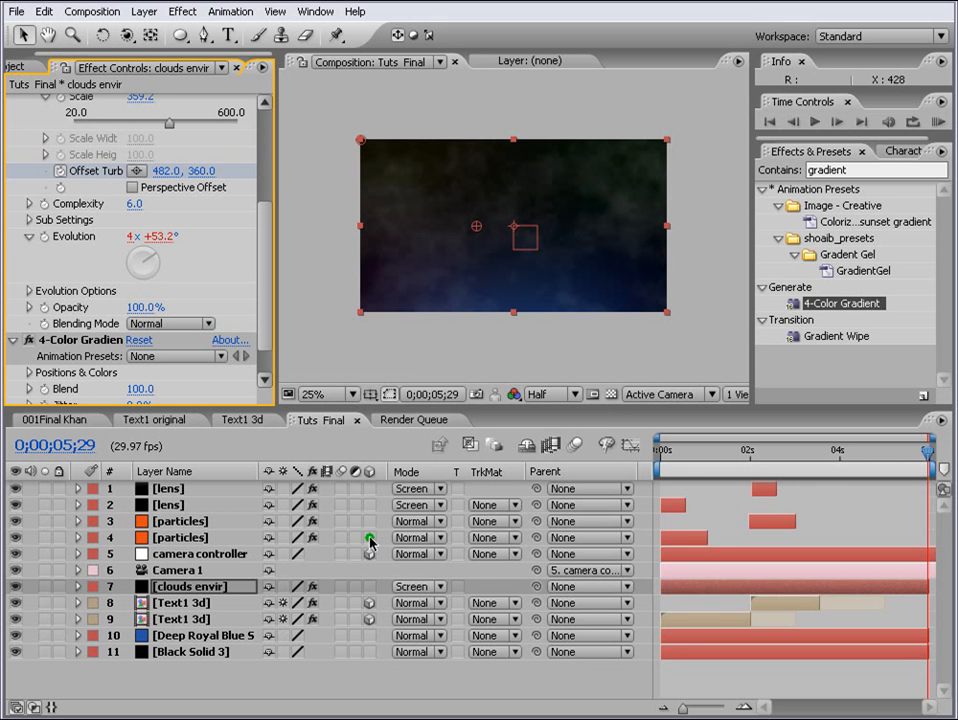
- Raise the 4-Color Gradient's opacity to 48%, move its yellow point outside the frame's upper-left corner and shift its magenta point inward
scroll(258, 348, "down", 2)
left_click_drag(140, 380, 164, 388)
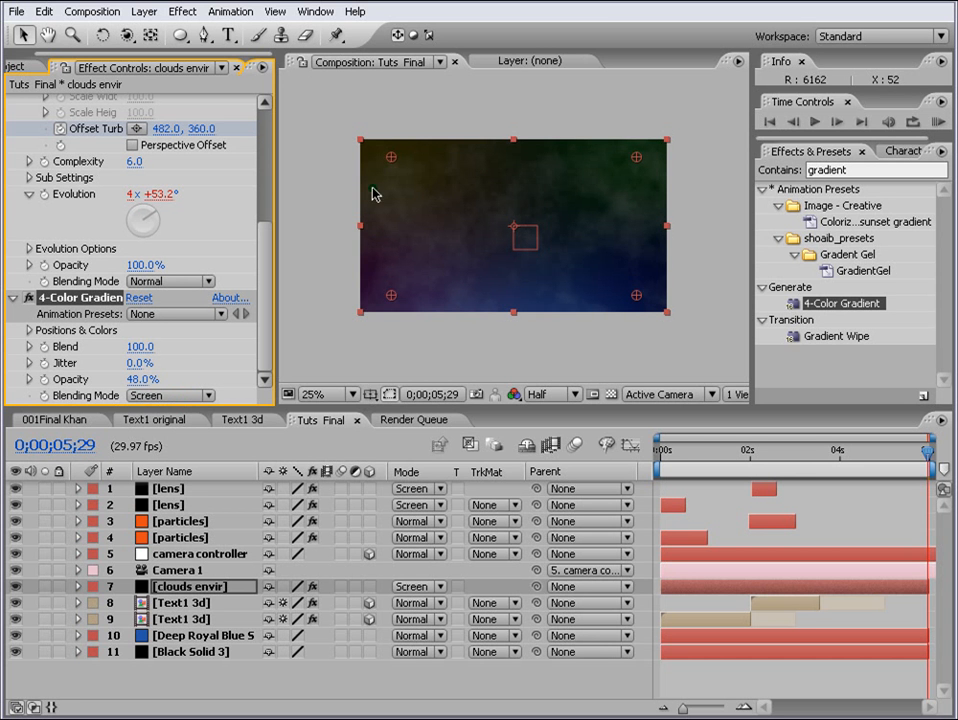
left_click_drag(391, 157, 351, 108)
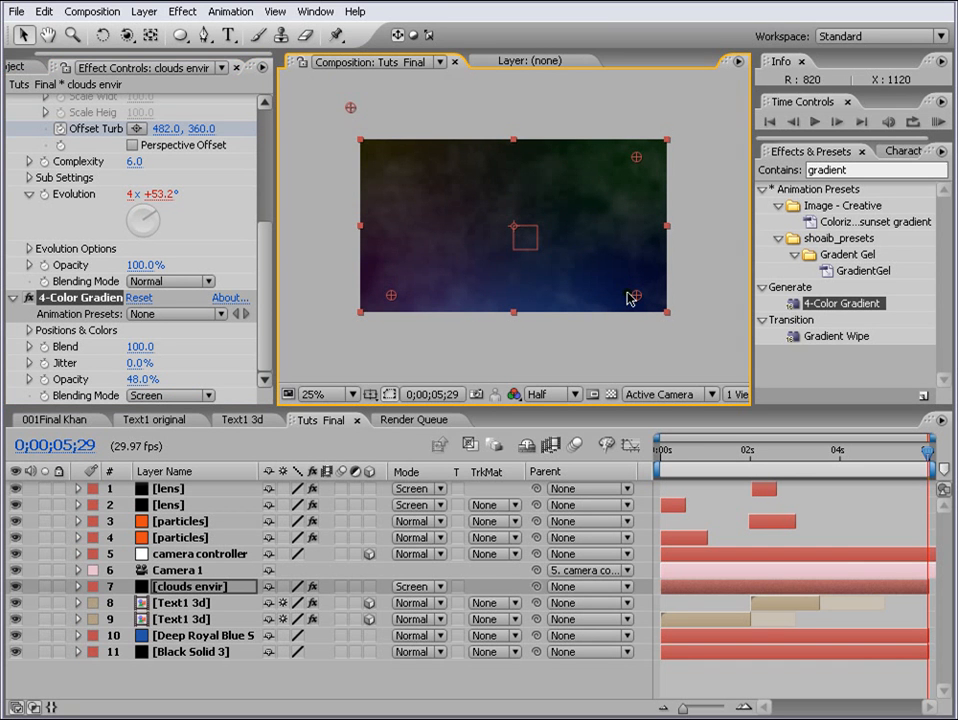
left_click_drag(391, 296, 440, 294)
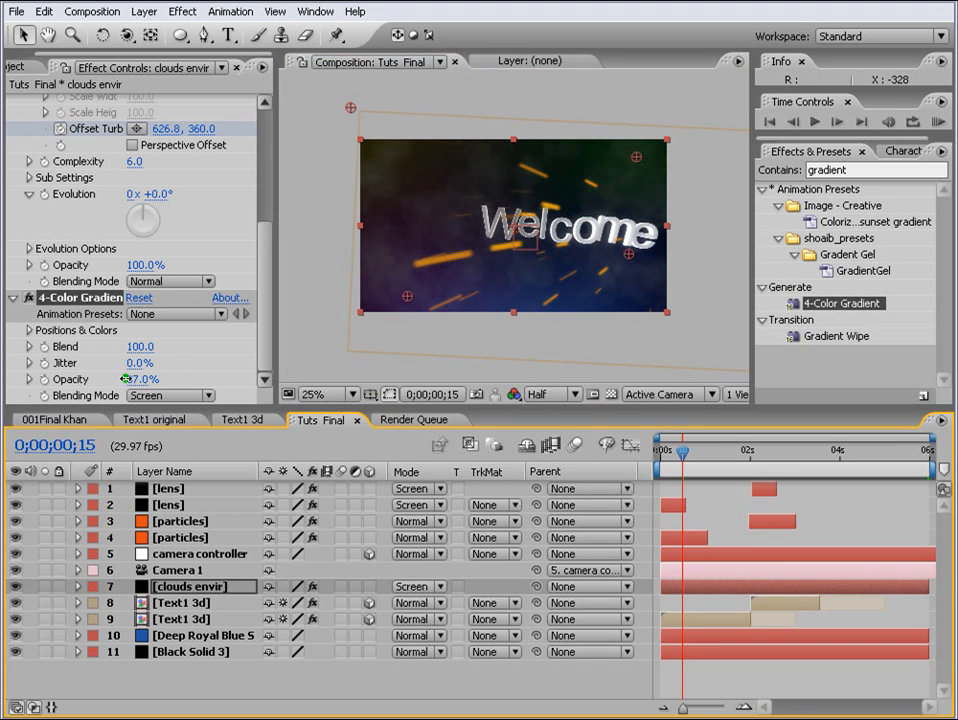
- Duplicate the clouds envir layer, make the upper copy a 3D layer and view it at 0;00;00;07
left_click(198, 601)
left_click(197, 587)
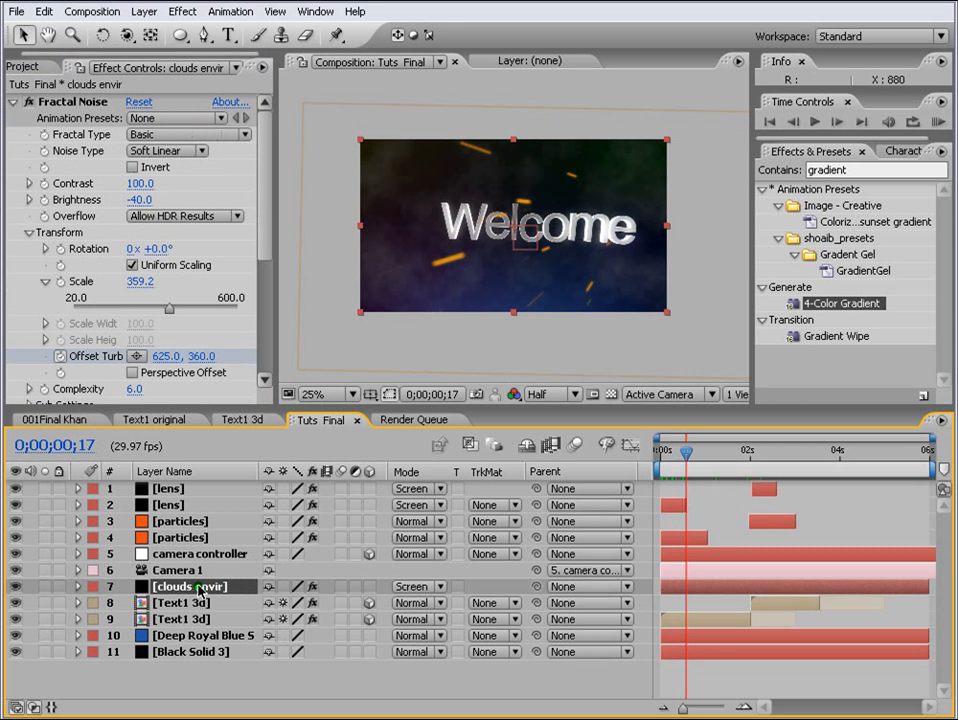
key("ctrl+d")
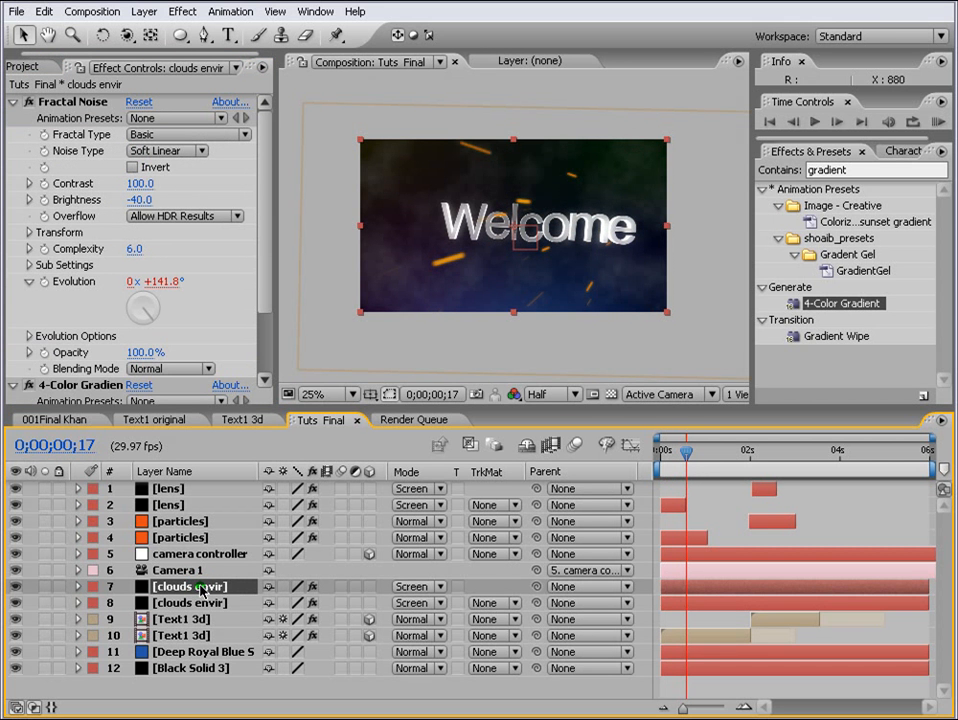
left_click(363, 587)
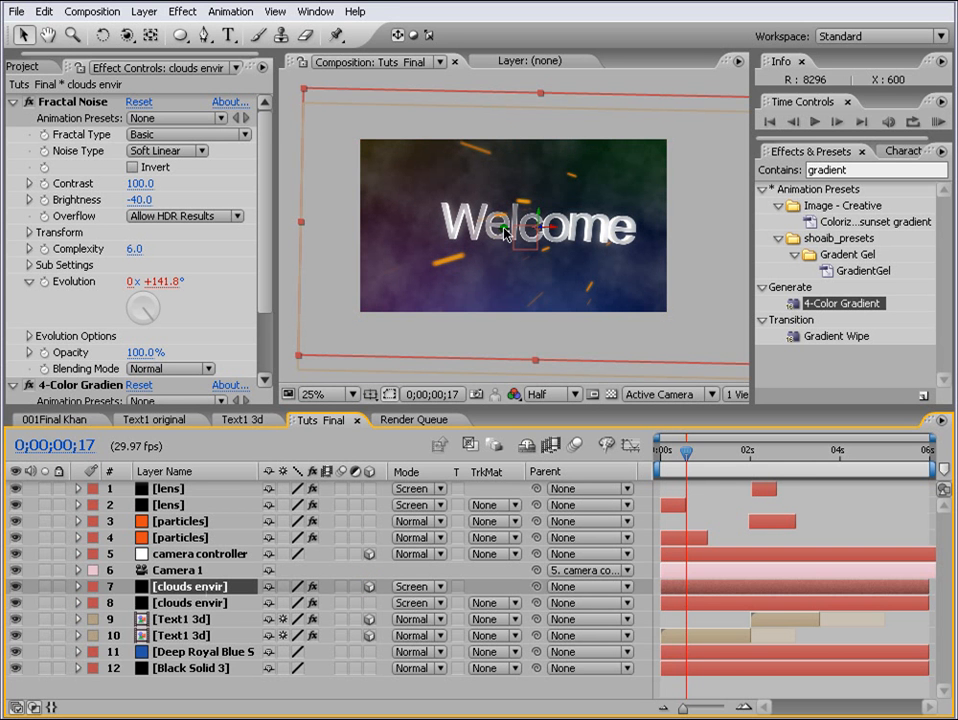
left_click(671, 453)
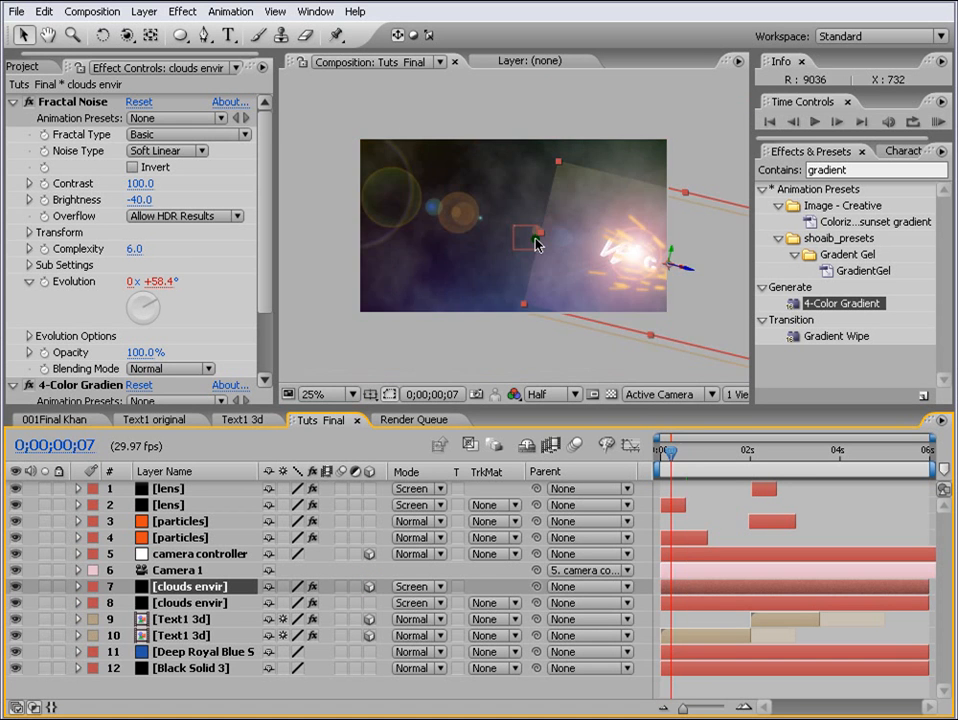
- Copy the Position property of the first Text1 3d layer, layer 10
left_click(186, 636)
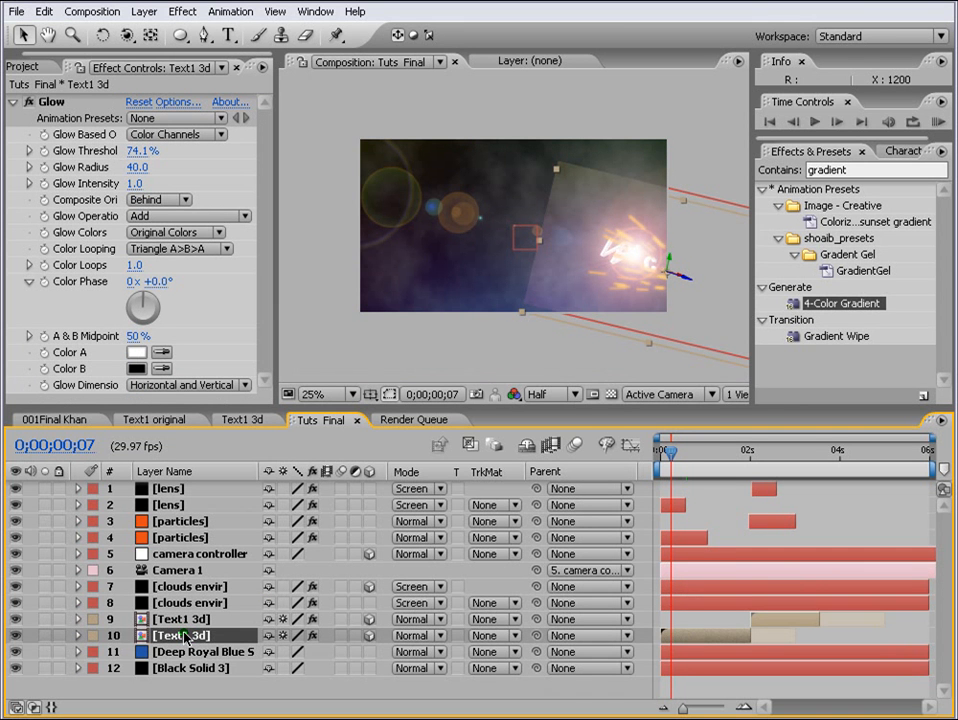
key("p")
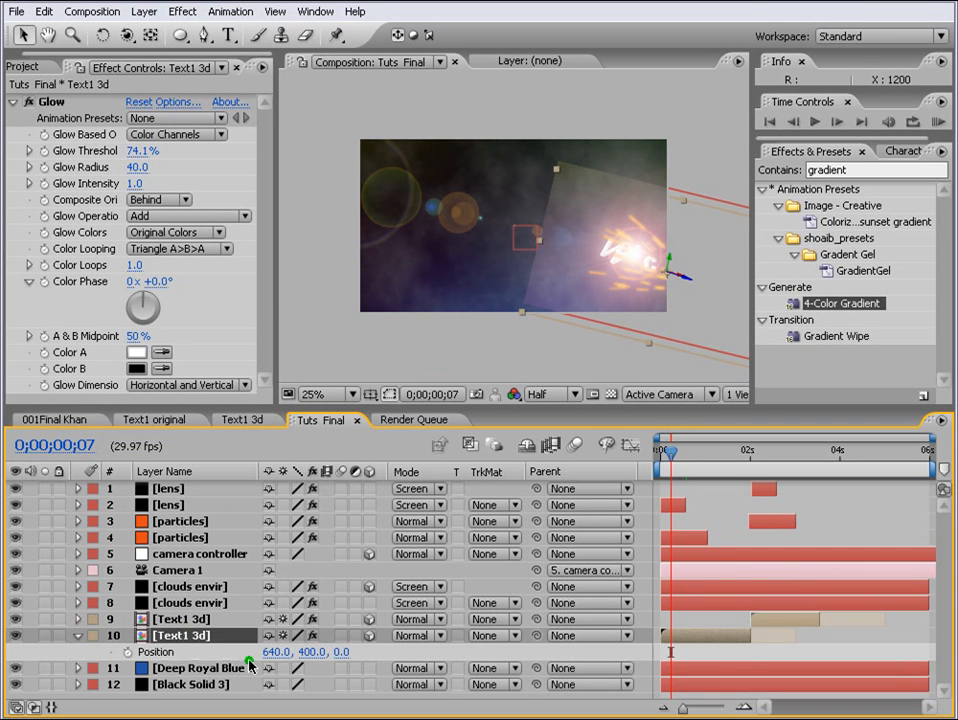
left_click(158, 652)
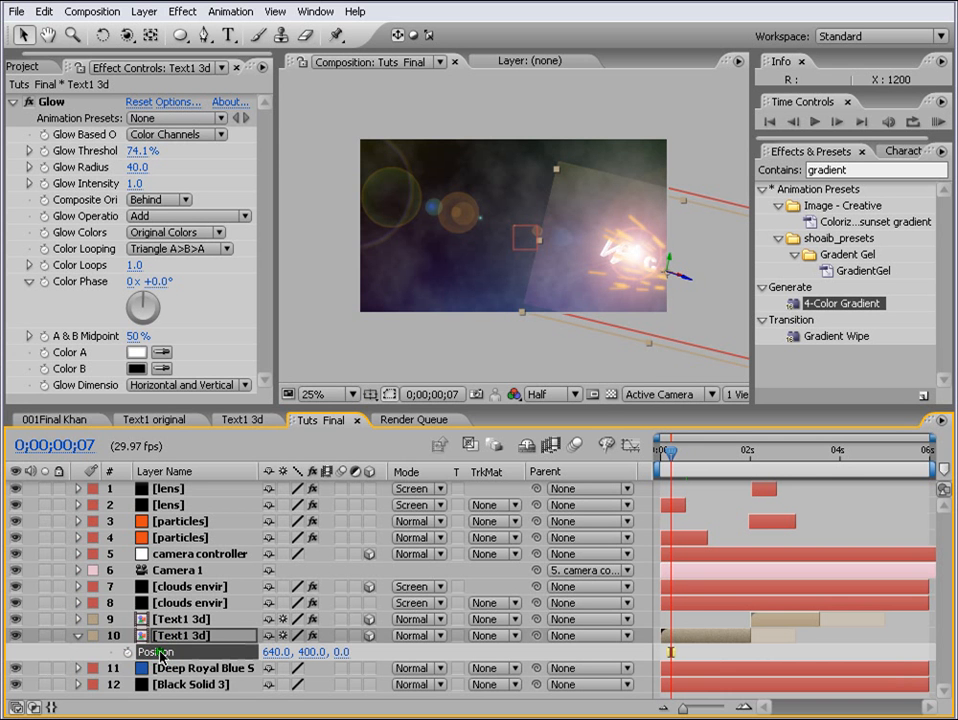
- Rename the 3D copy of the clouds layer as clouds text1
left_click(193, 587)
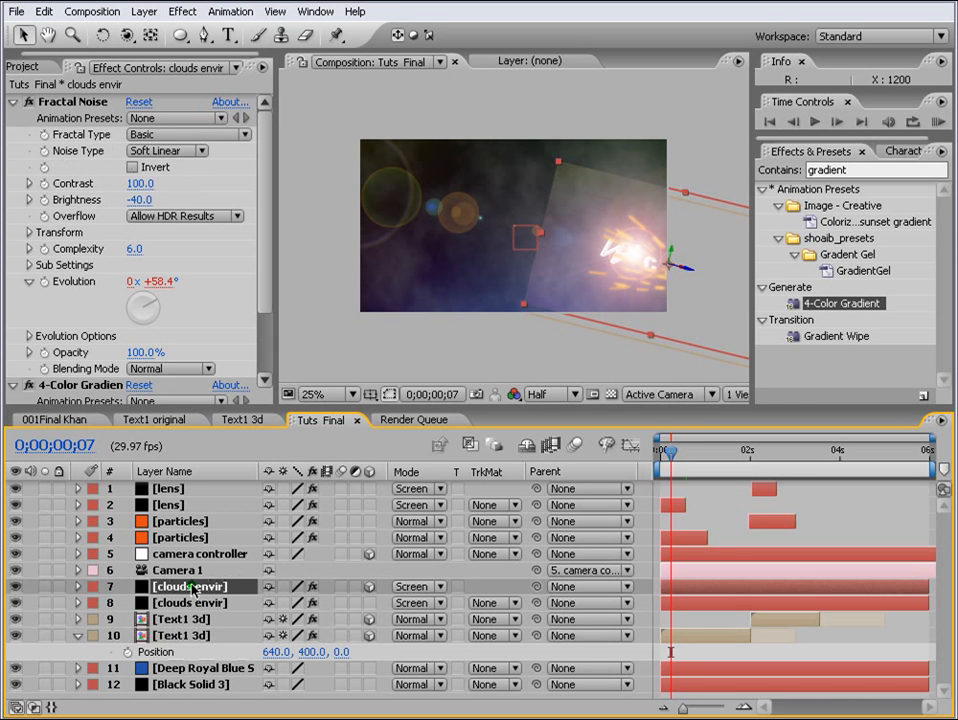
key("Return")
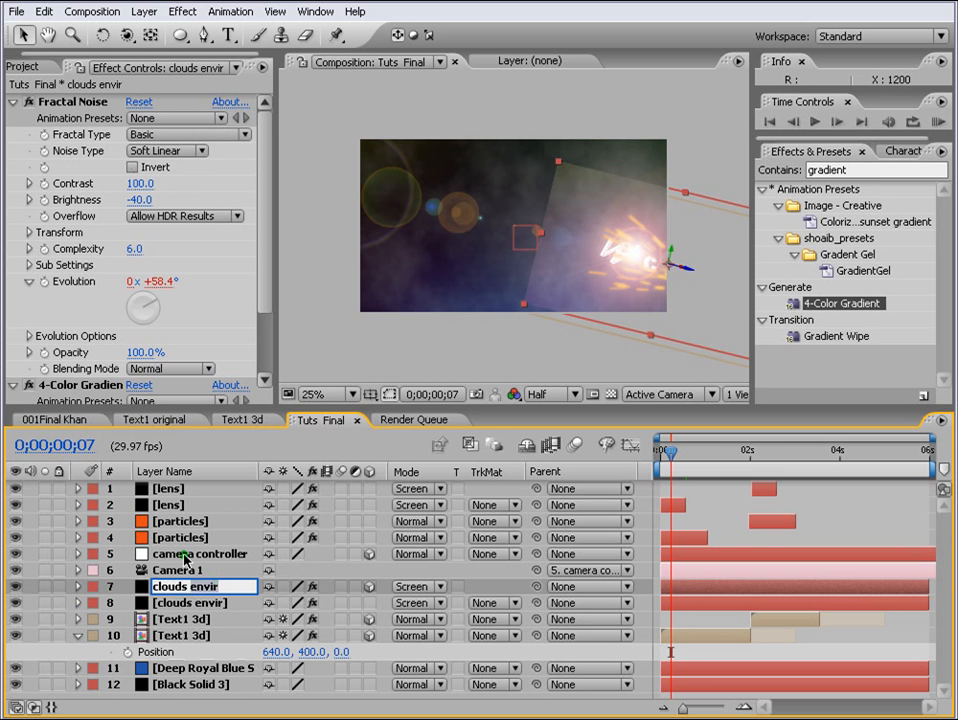
type("text1")
key("Return")
- Paste the copied position 640, 400, 0 onto clouds text1, then collapse the Position properties of both layers
key("p")
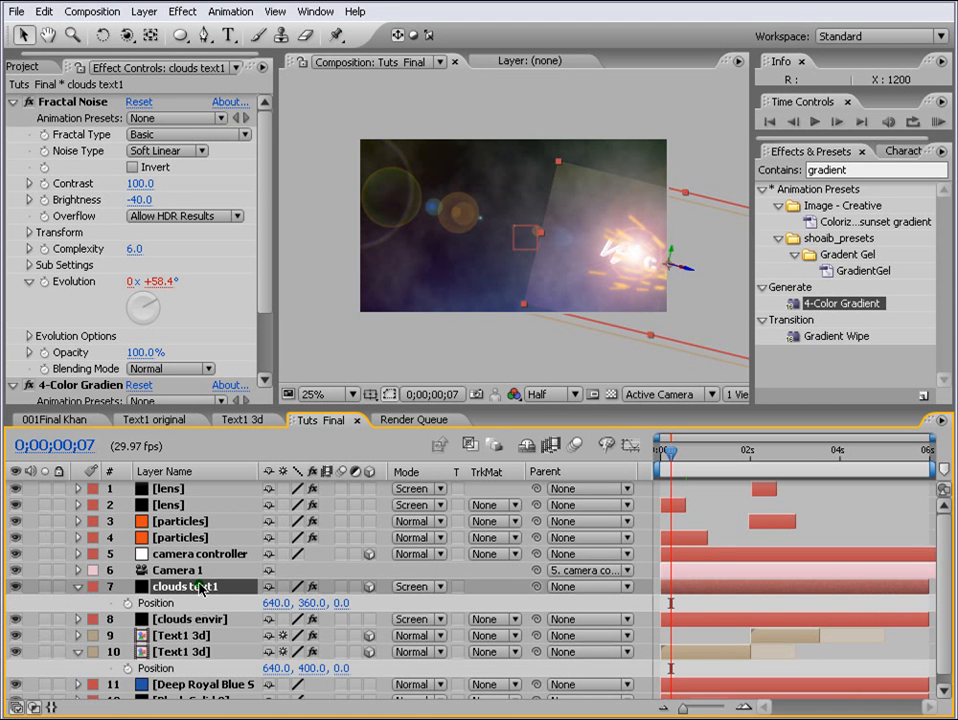
key("ctrl+v")
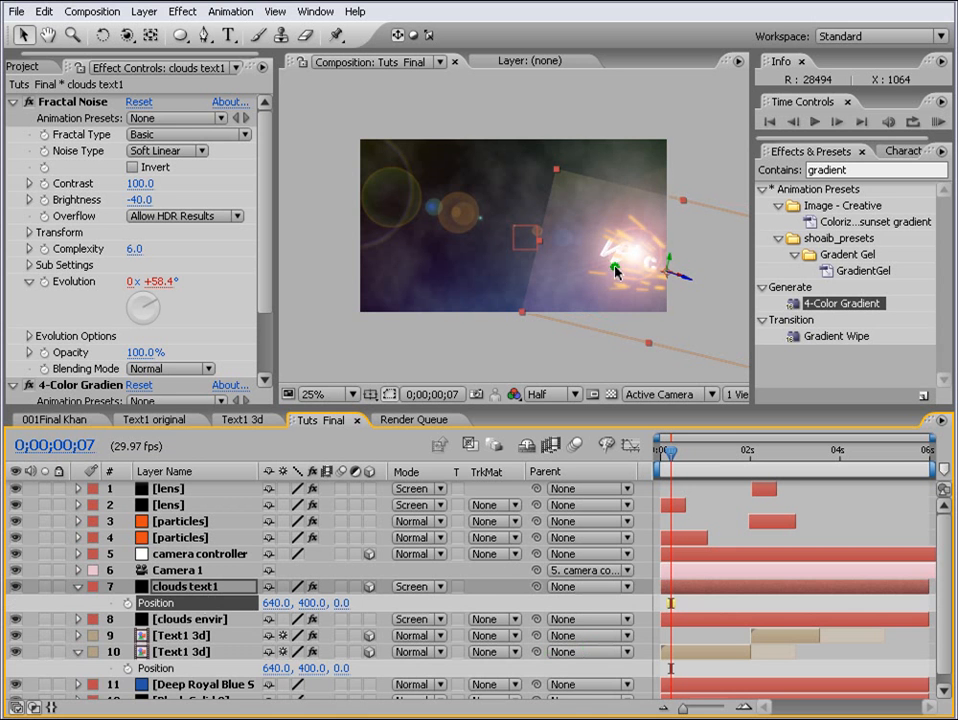
left_click(78, 652)
left_click(78, 587)
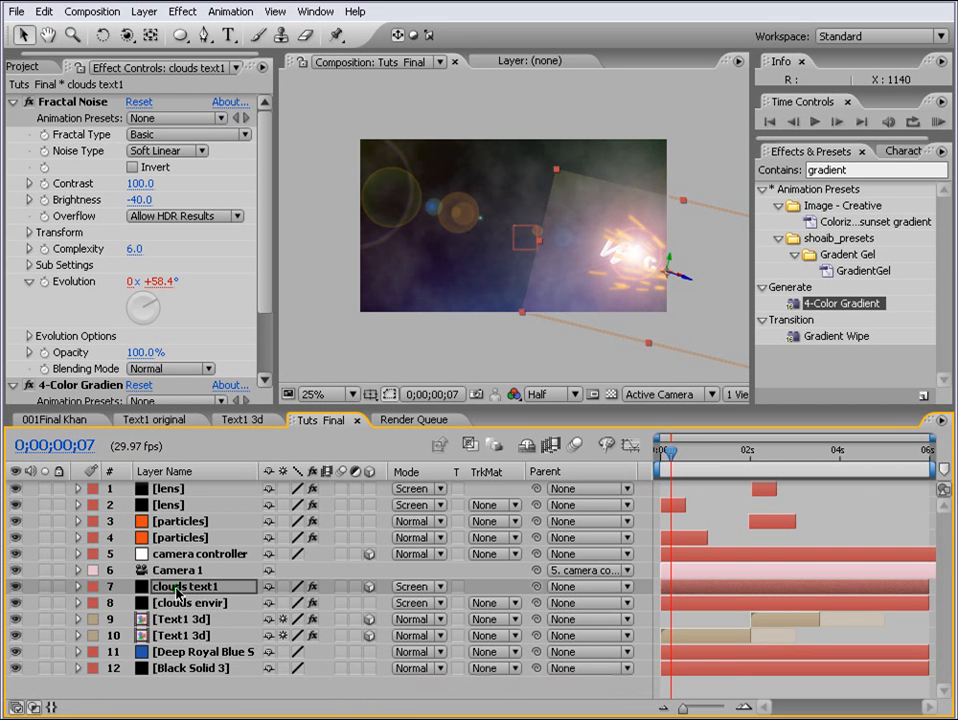
left_click(177, 588)
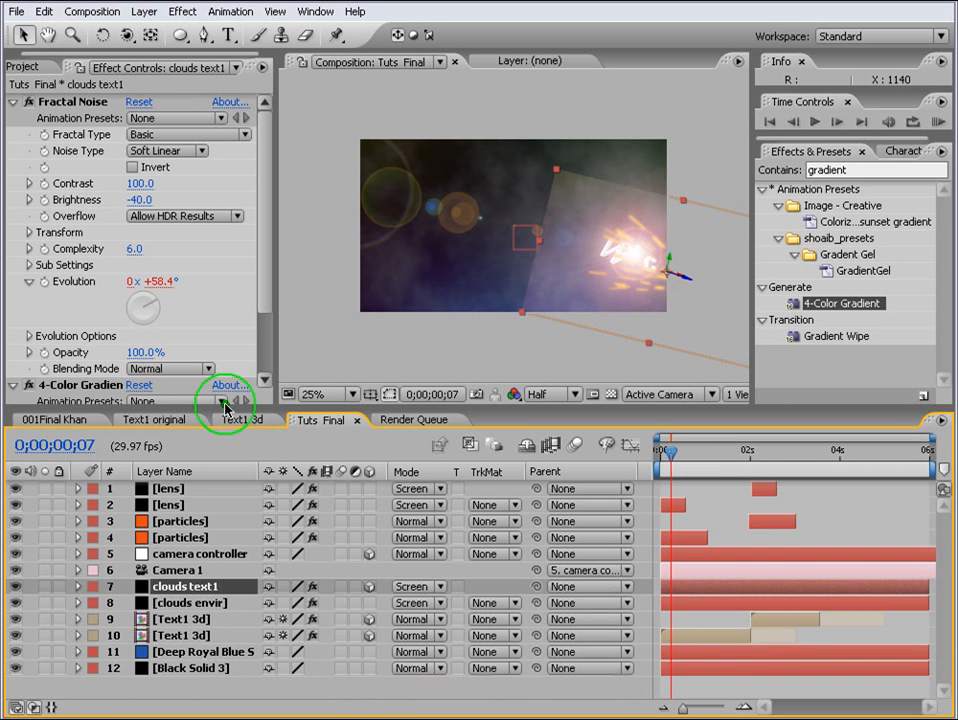
- Add a full-size elliptical mask to clouds text1 and shrink it closer around the Welcome text
double_click(181, 37)
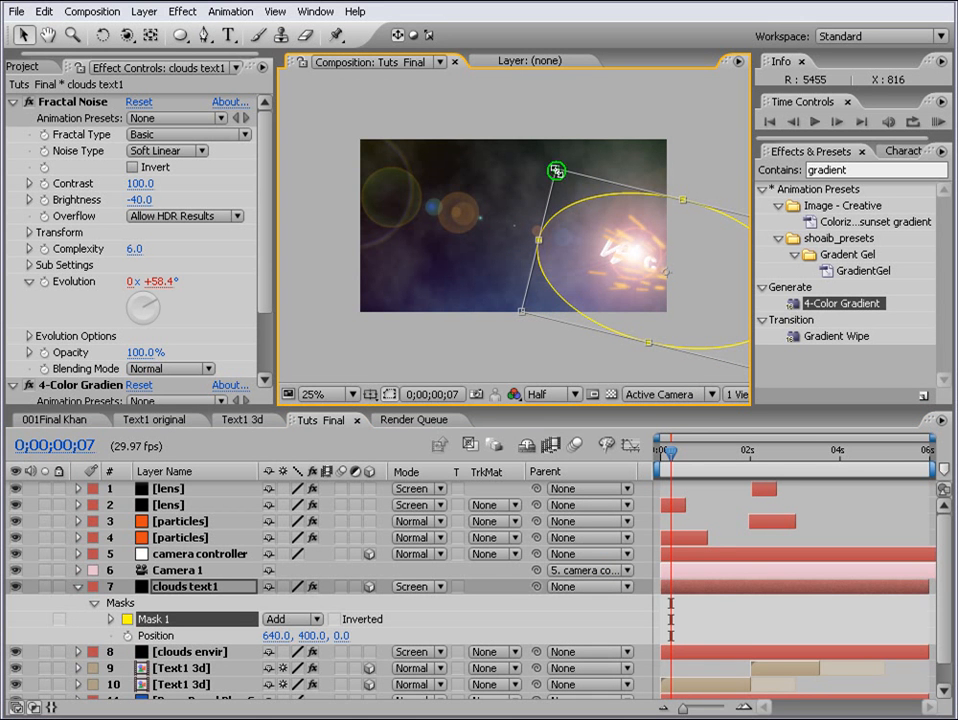
left_click_drag(556, 171, 576, 193)
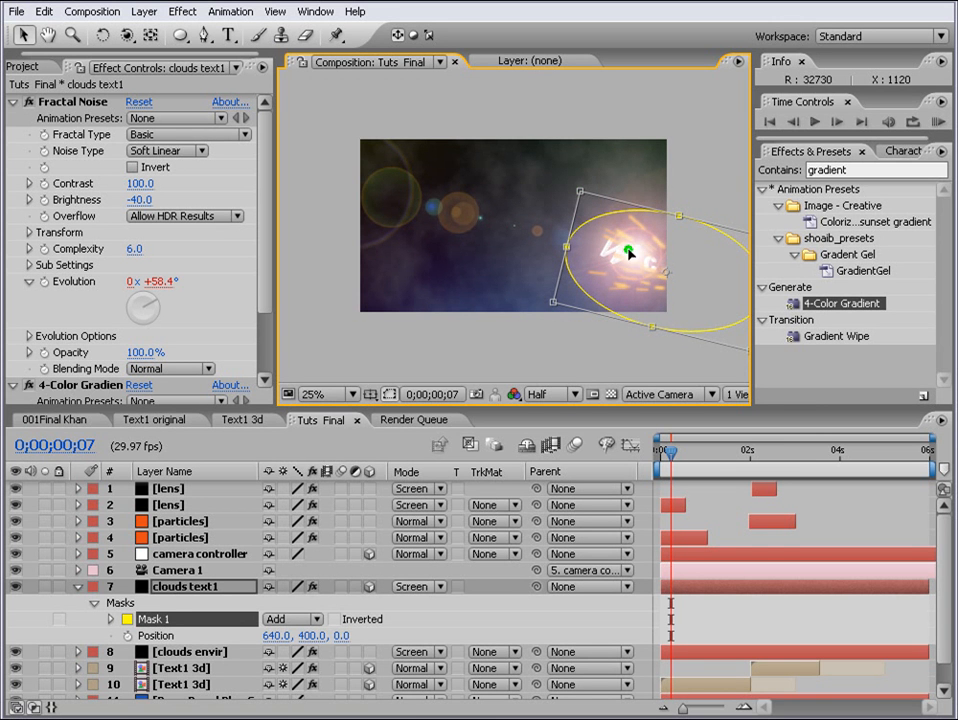
left_click_drag(581, 194, 587, 200)
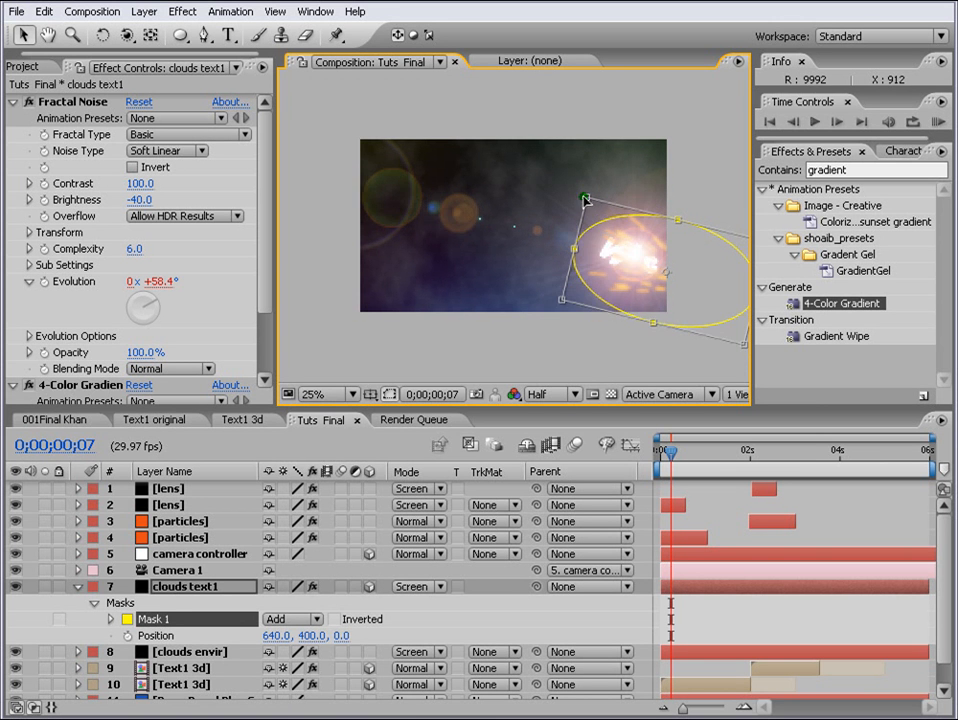
double_click(610, 237)
- Set the Mask Feather of clouds text1 to 69 pixels and view the composition at 0;00;00;14
left_click(199, 589)
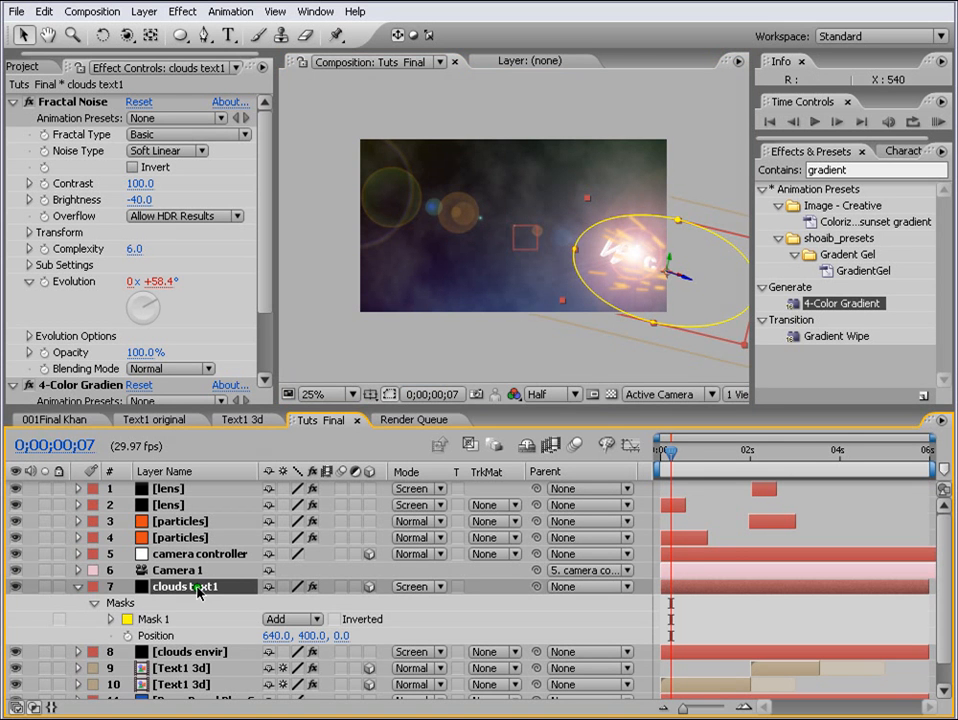
key("f")
left_click_drag(290, 620, 342, 621)
left_click(684, 455)
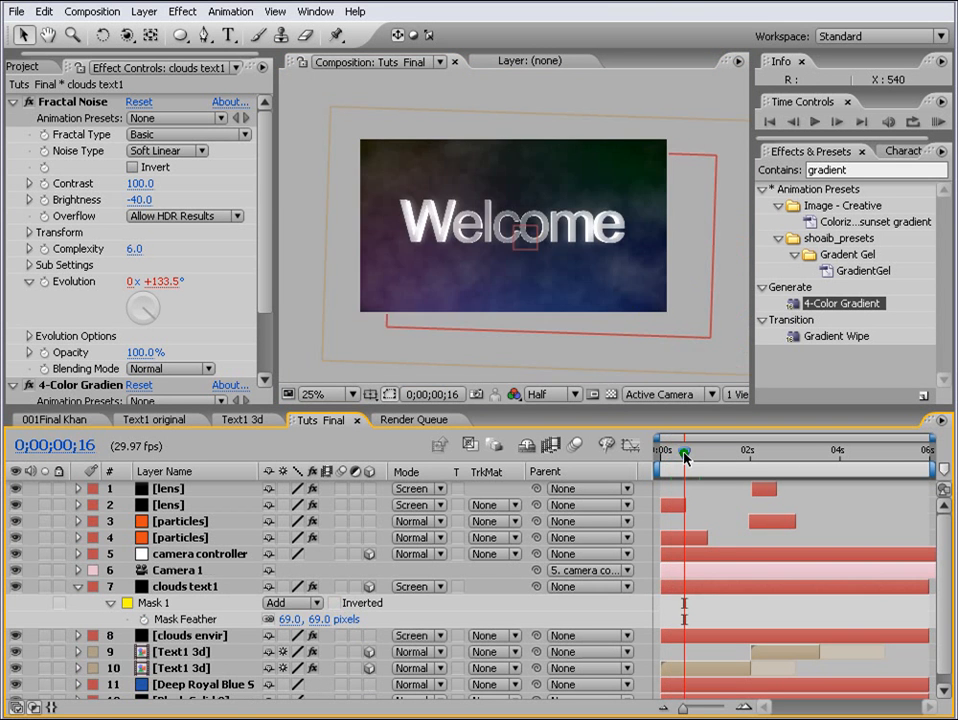
left_click_drag(684, 455, 681, 455)
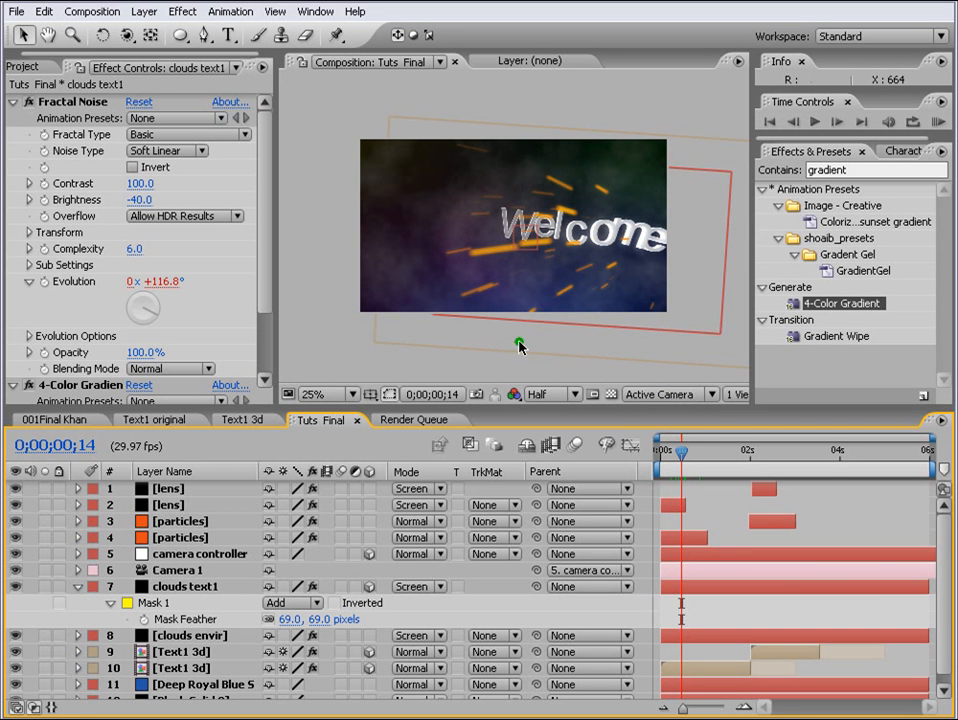
- Set the Fractal Noise transform Scale of clouds text1 to 148.9
left_click(700, 587)
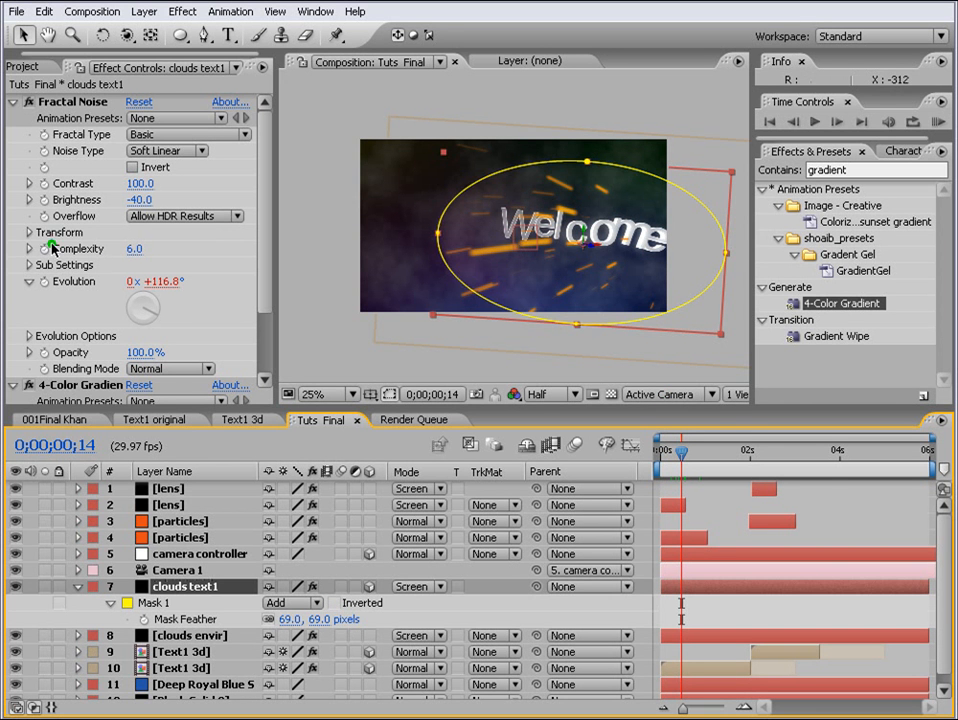
left_click(29, 232)
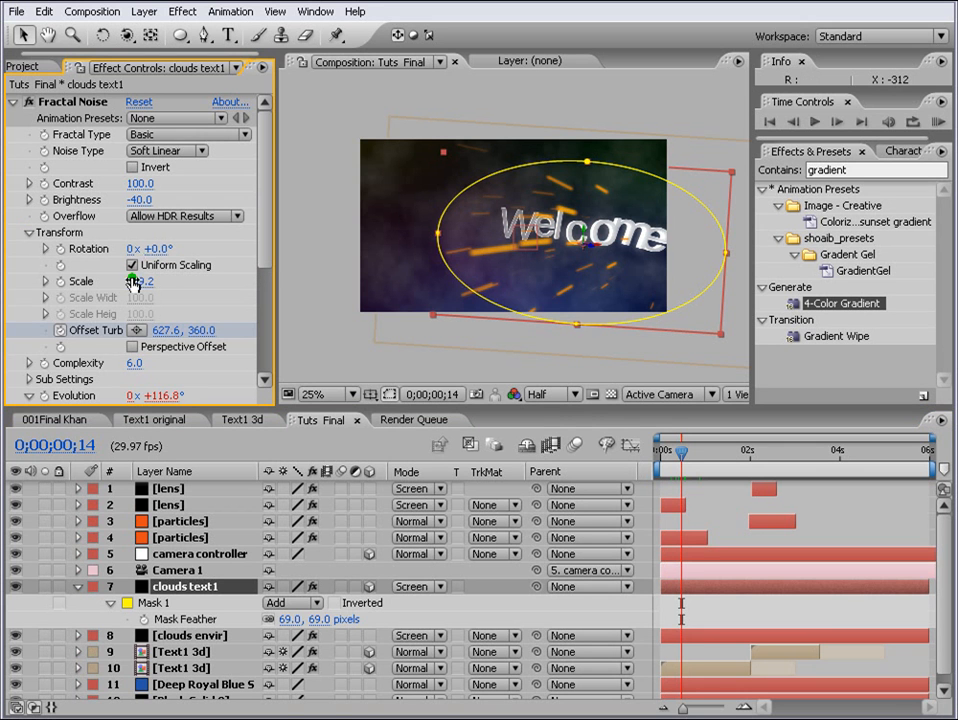
left_click(46, 282)
left_click(101, 307)
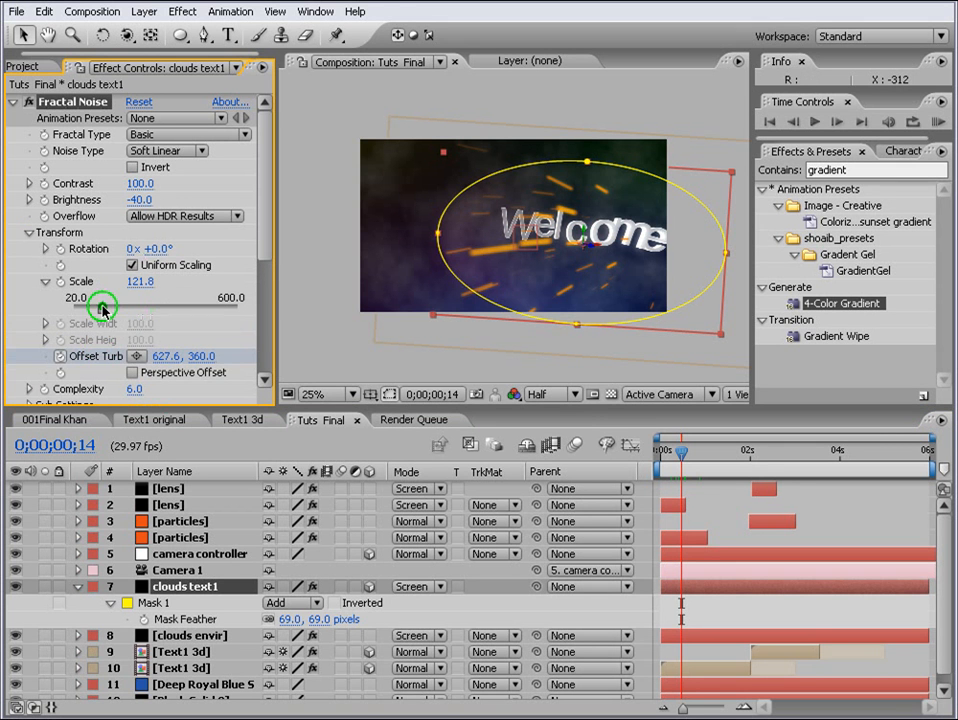
left_click_drag(102, 309, 111, 310)
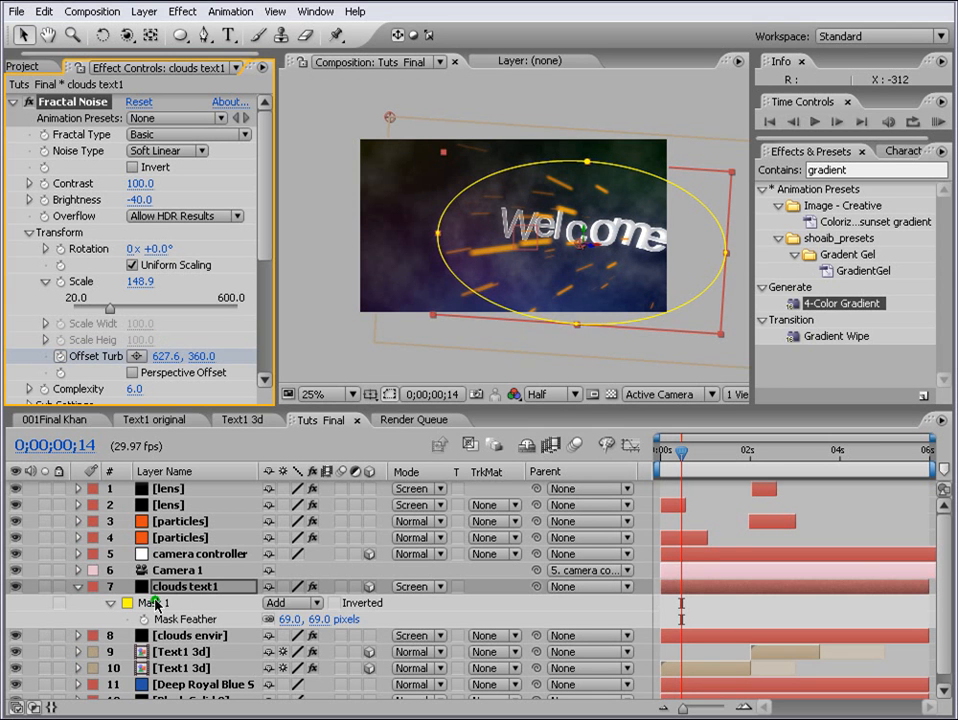
- Increase the Mask Feather of clouds text1 to 211 pixels and duplicate the layer
left_click_drag(290, 620, 360, 622)
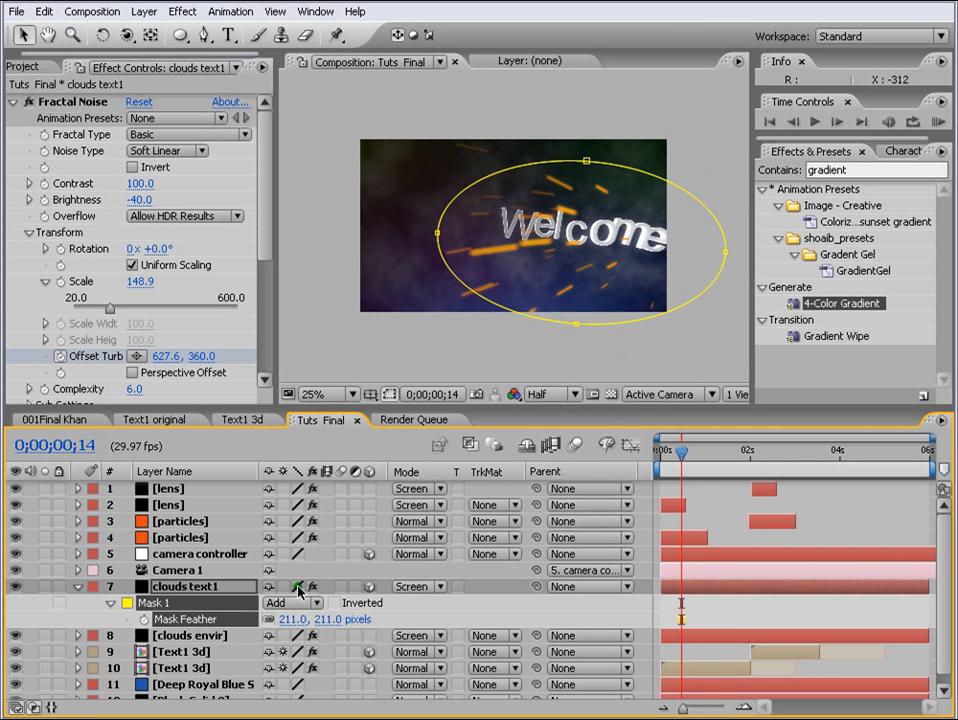
left_click(716, 686)
left_click(204, 592)
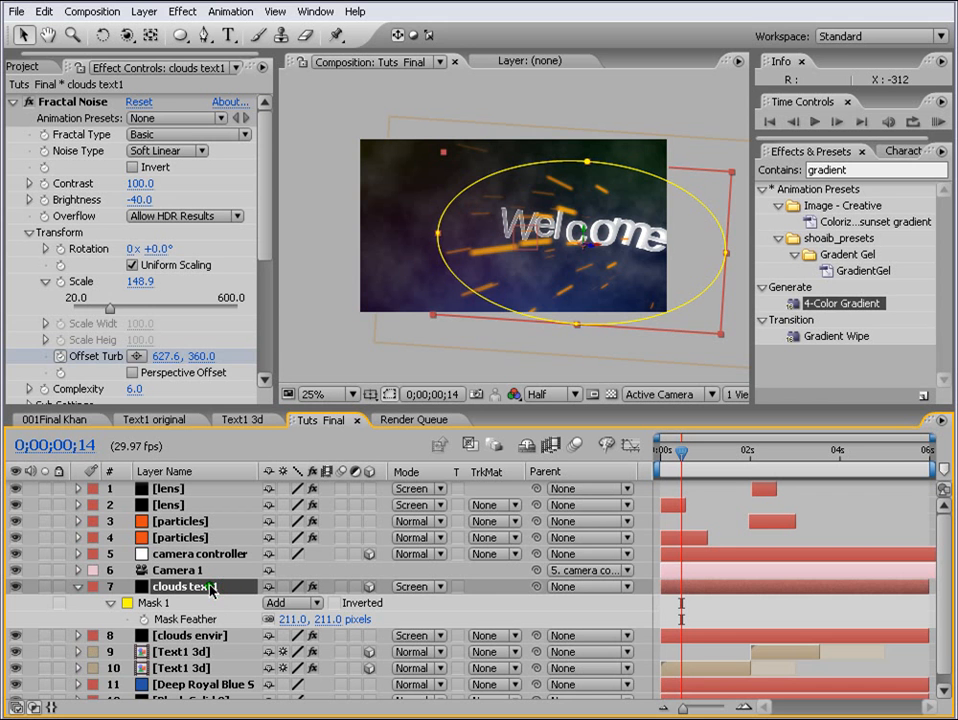
key("ctrl+d")
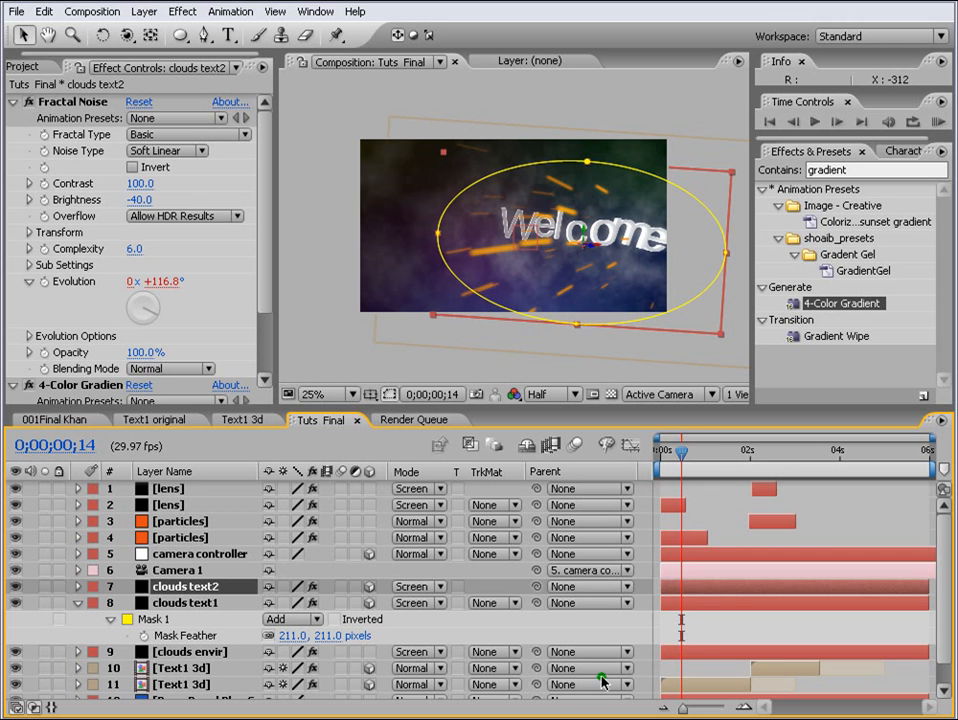
- At 0;00;02;21, copy the position -1836, 392, 2000 of the second Text1 3d layer, layer 10, onto clouds text2
left_click(779, 664)
left_click(780, 455)
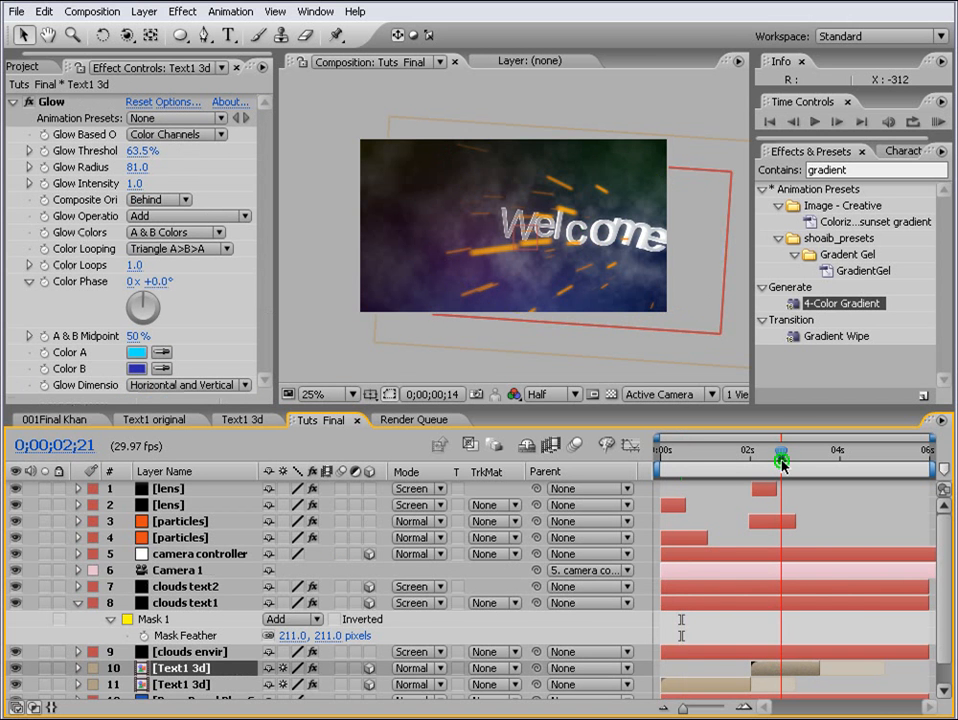
key("p")
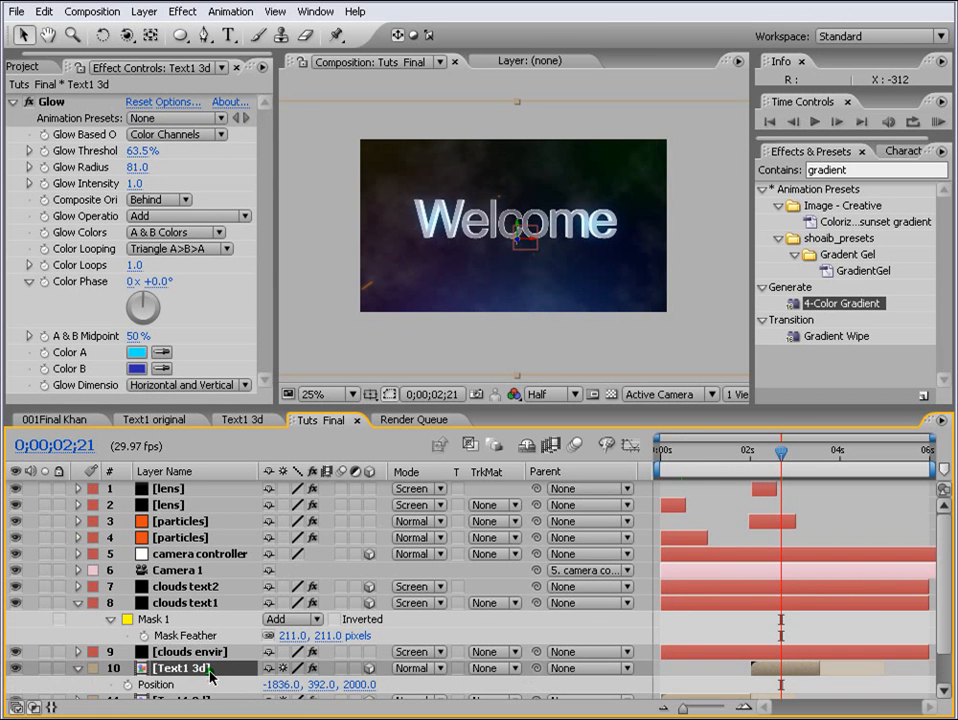
scroll(257, 670, "down", 1)
left_click(160, 641)
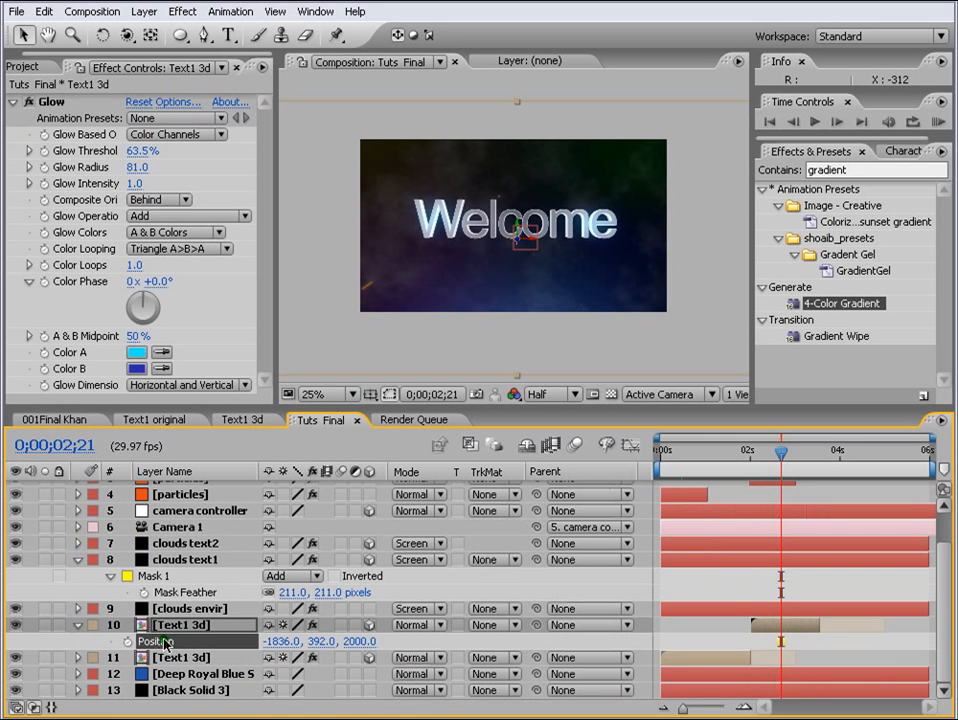
left_click(182, 544)
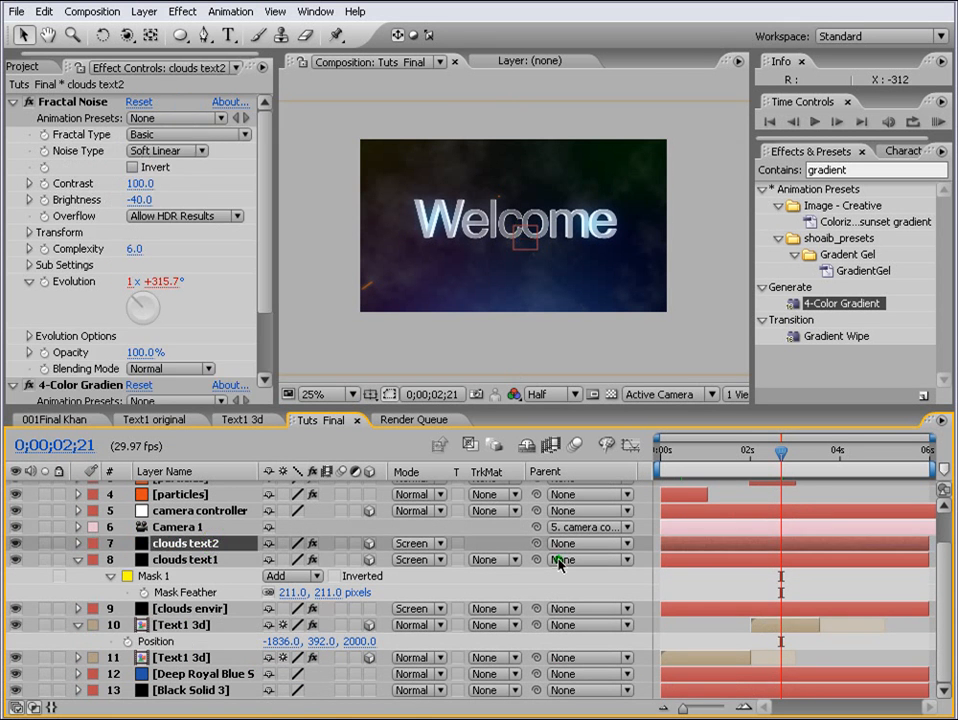
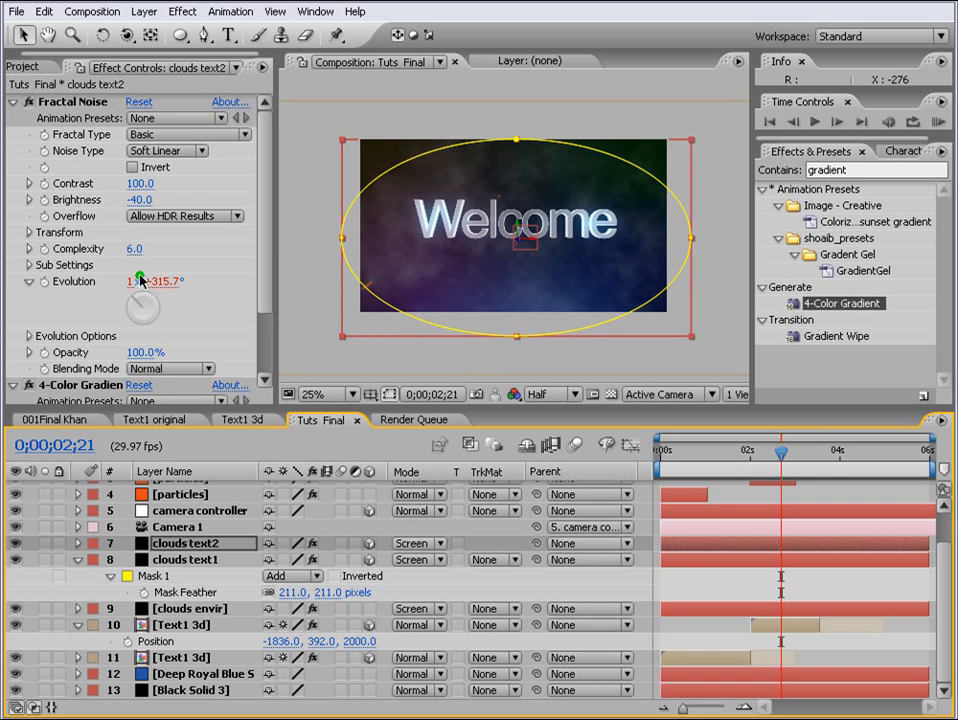
- Set the Fractal Noise transform Scale of clouds text2 to 129.9
left_click_drag(265, 246, 265, 272)
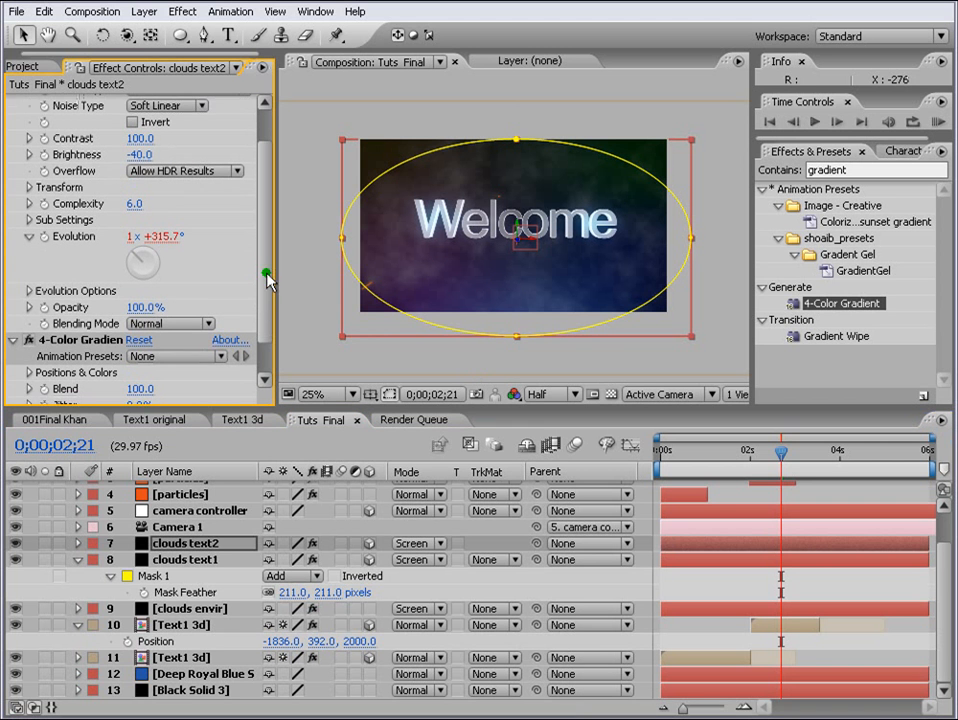
left_click(27, 190)
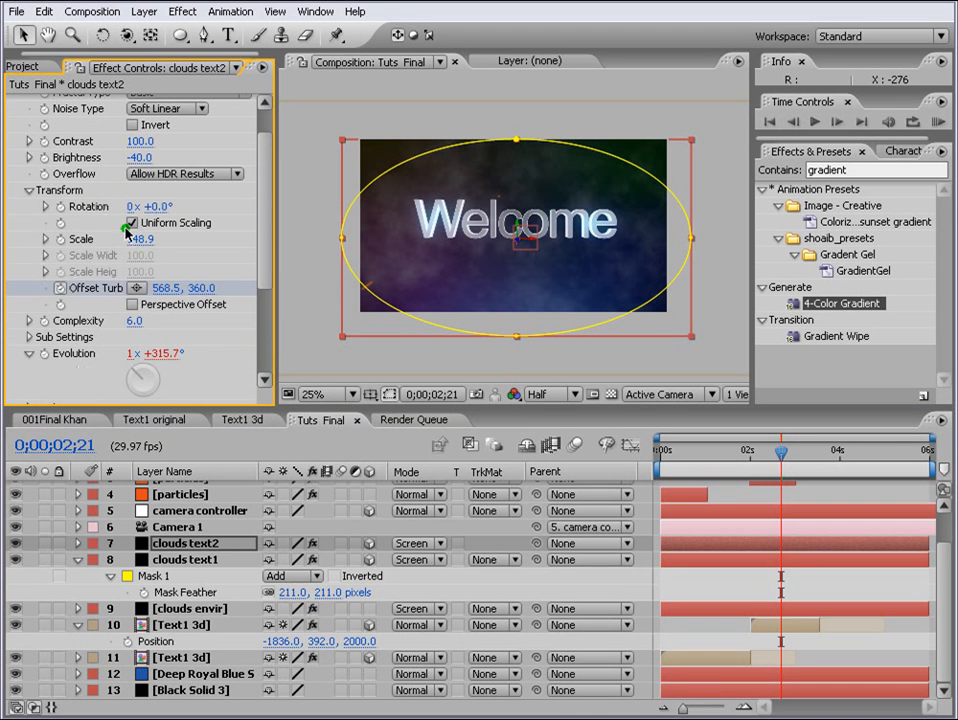
left_click_drag(141, 241, 126, 243)
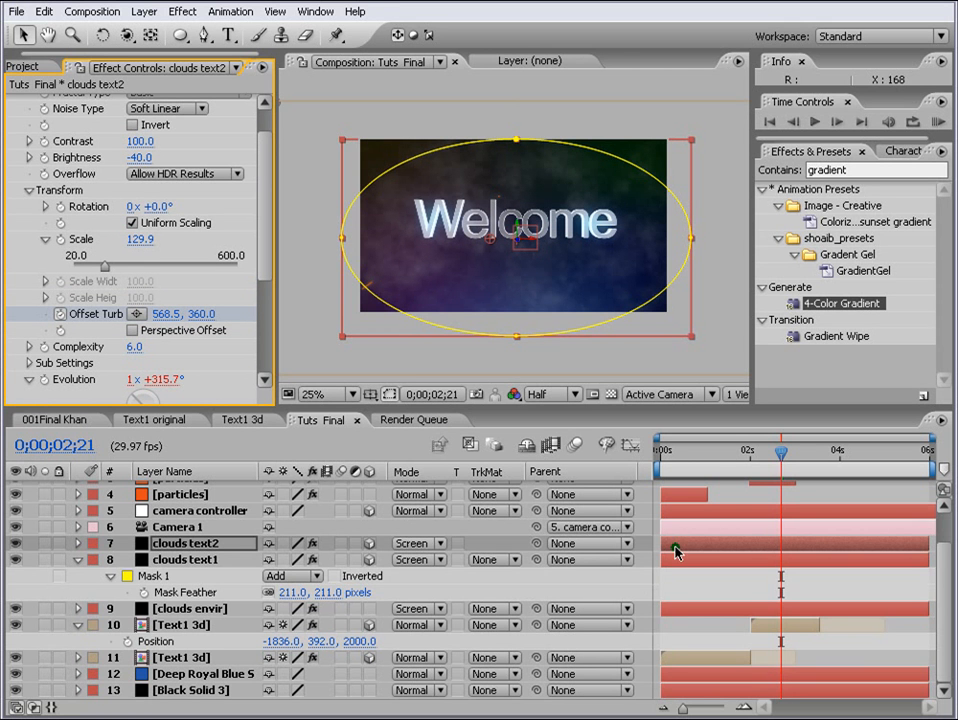
- Change the Evolution expression of clouds text2 to time*350 and collapse the layers' properties
key("e")
key("e")
left_click(718, 609)
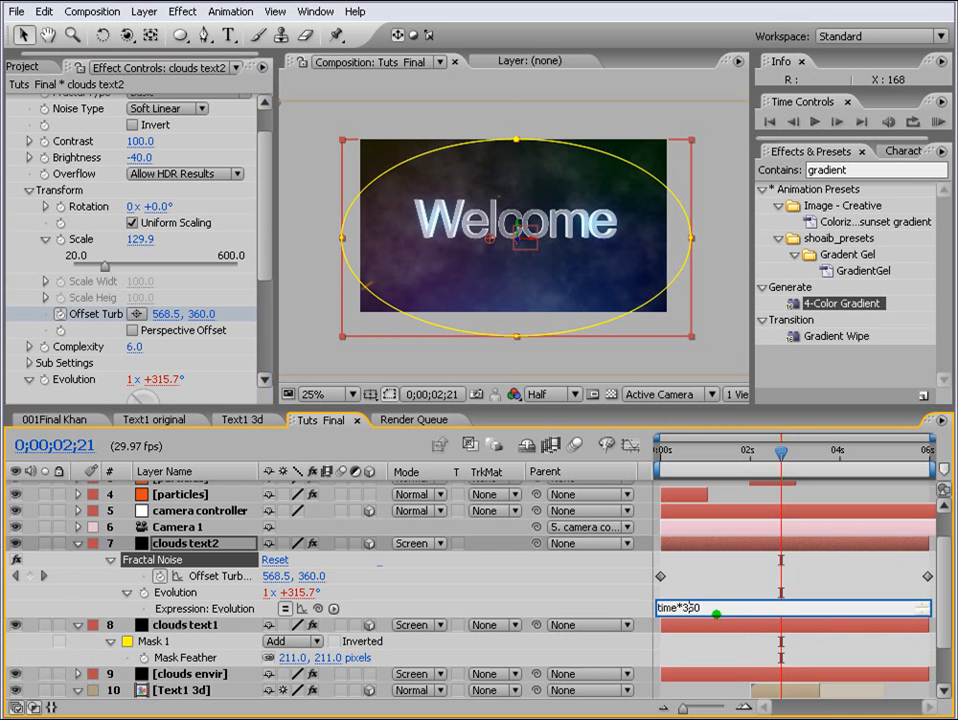
left_click(727, 583)
key("u")
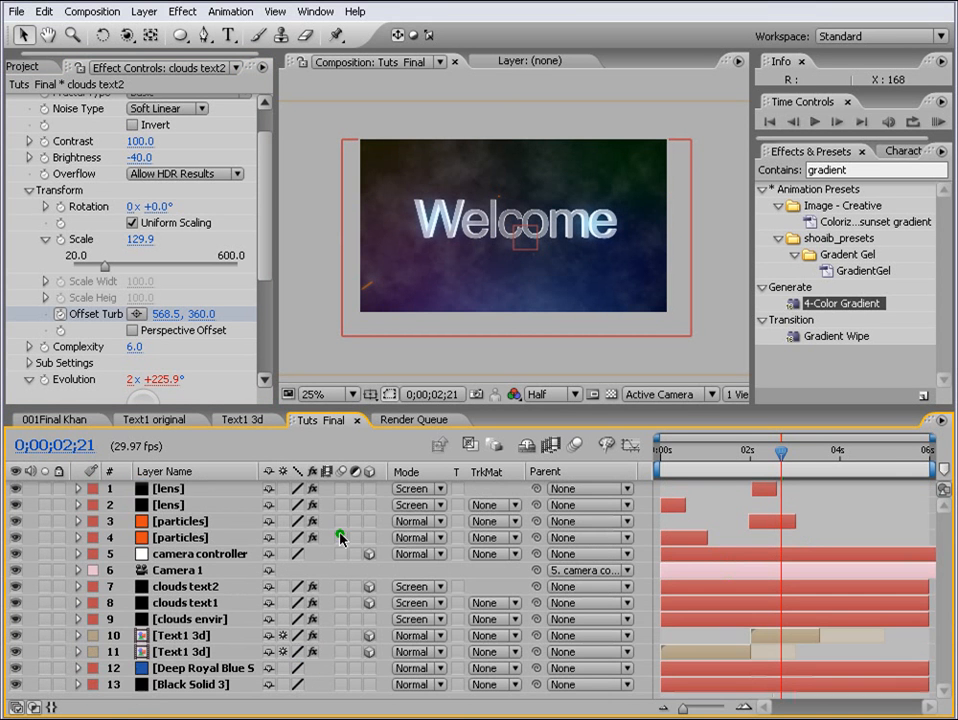
- Create a new 1280 by 720 deep royal blue solid above the top lens layer
left_click(202, 492)
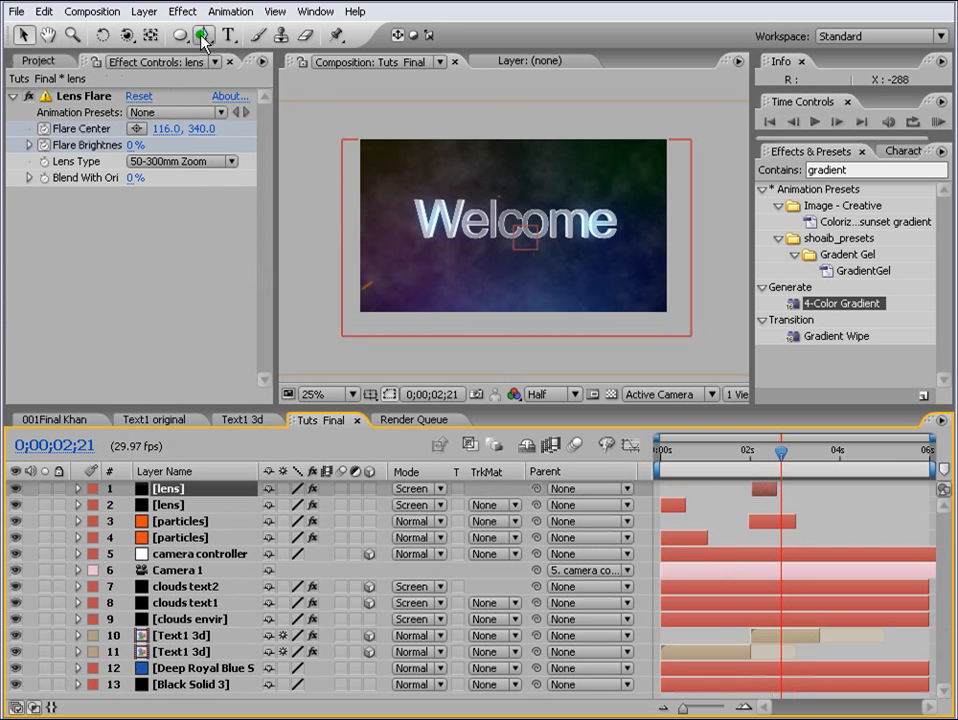
left_click(144, 11)
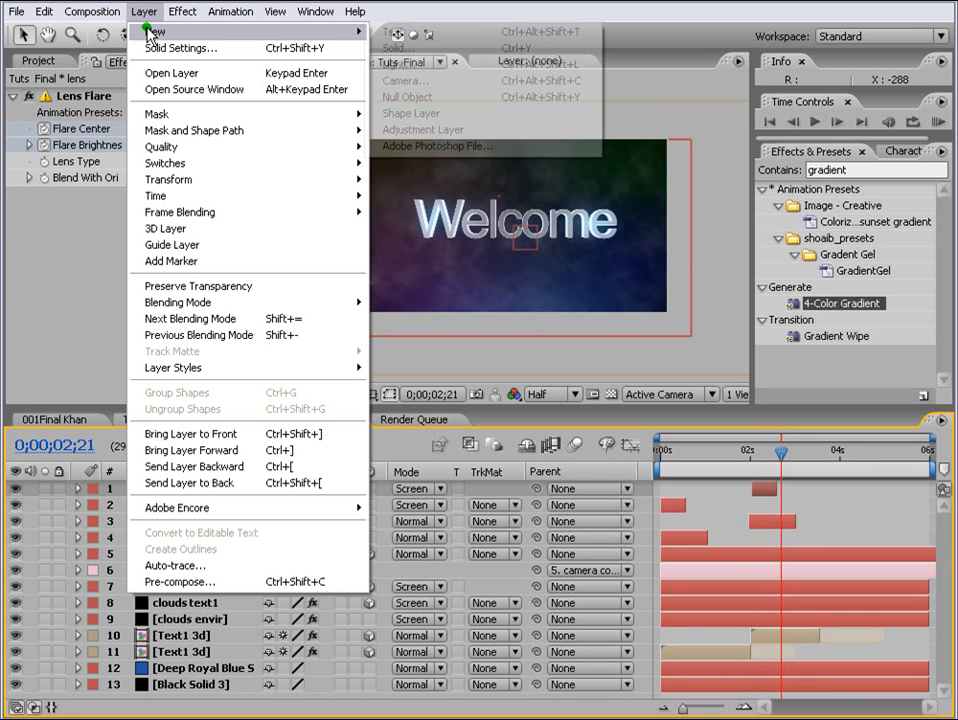
mouse_move(155, 31)
key("Return")
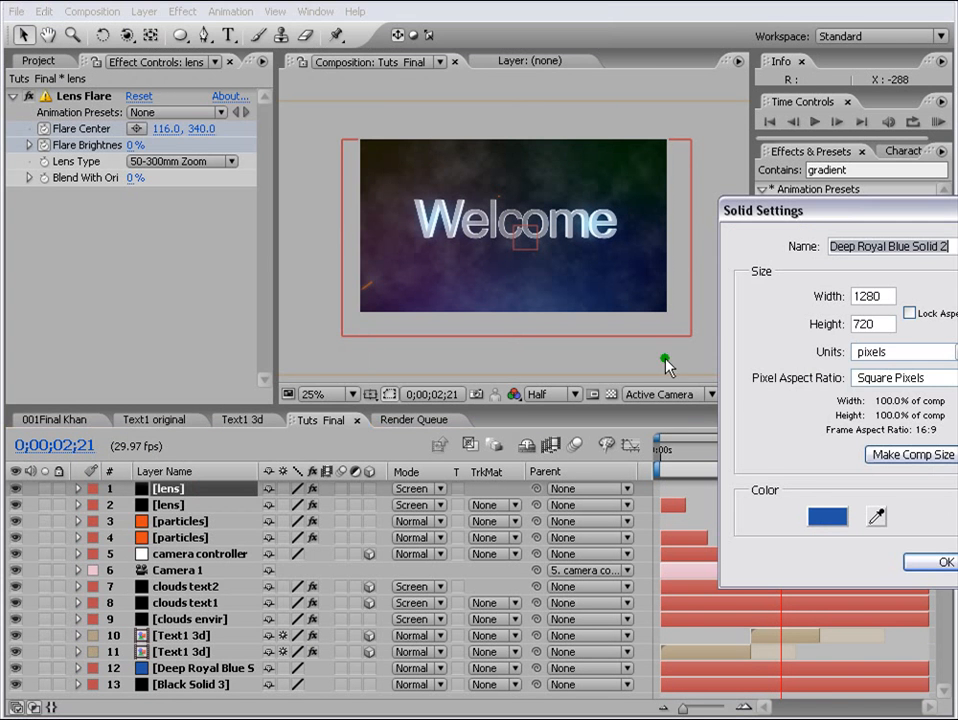
left_click(940, 561)
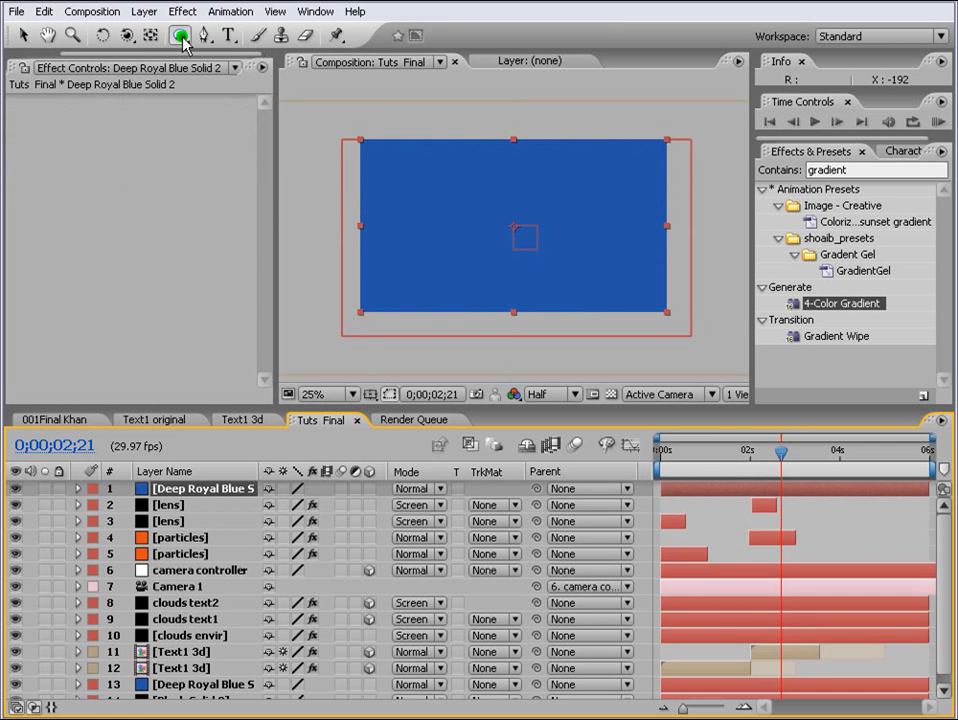
- Add a full-frame elliptical mask to the new blue solid, set it to Subtract and feather it 89 pixels
double_click(180, 35)
key("f")
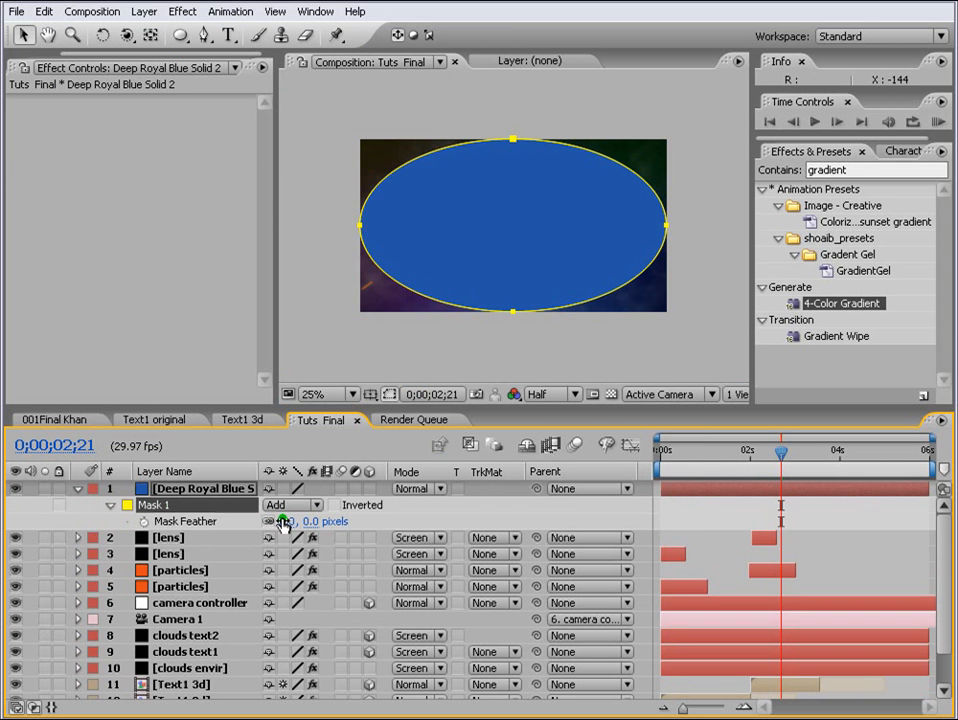
left_click_drag(284, 520, 304, 508)
left_click(304, 508)
left_click(302, 516)
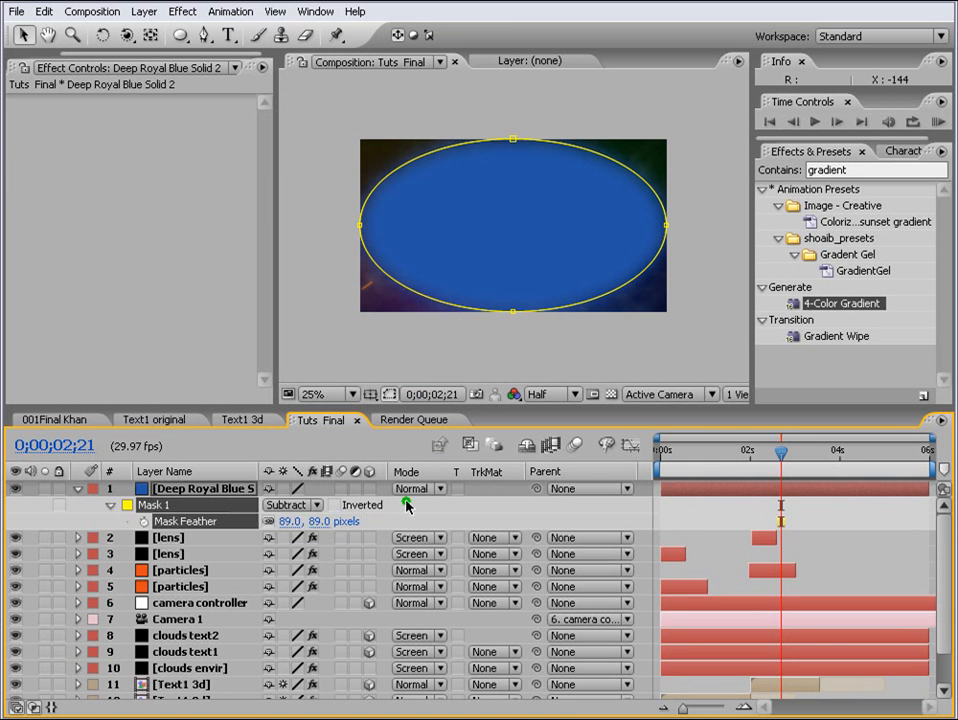
- Widen the blue solid's mask feather and lower the layer's opacity for a faint blue vignette
left_click_drag(289, 521, 487, 517)
key("t")
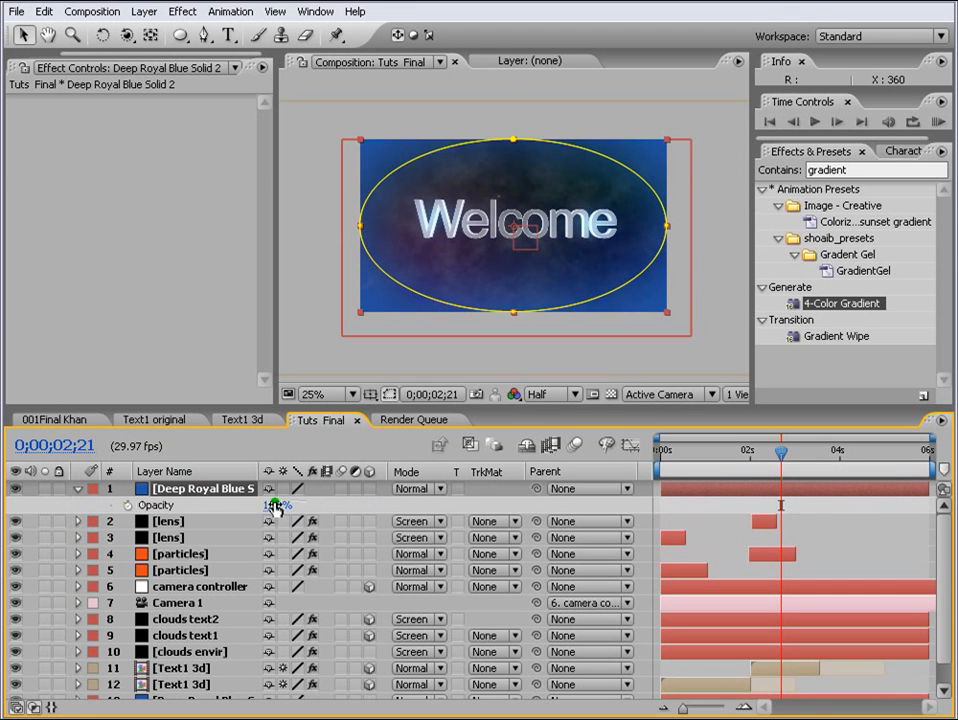
mouse_move(274, 507)
left_mouse_down()
mouse_move(263, 513)
mouse_move(271, 496)
left_mouse_up()
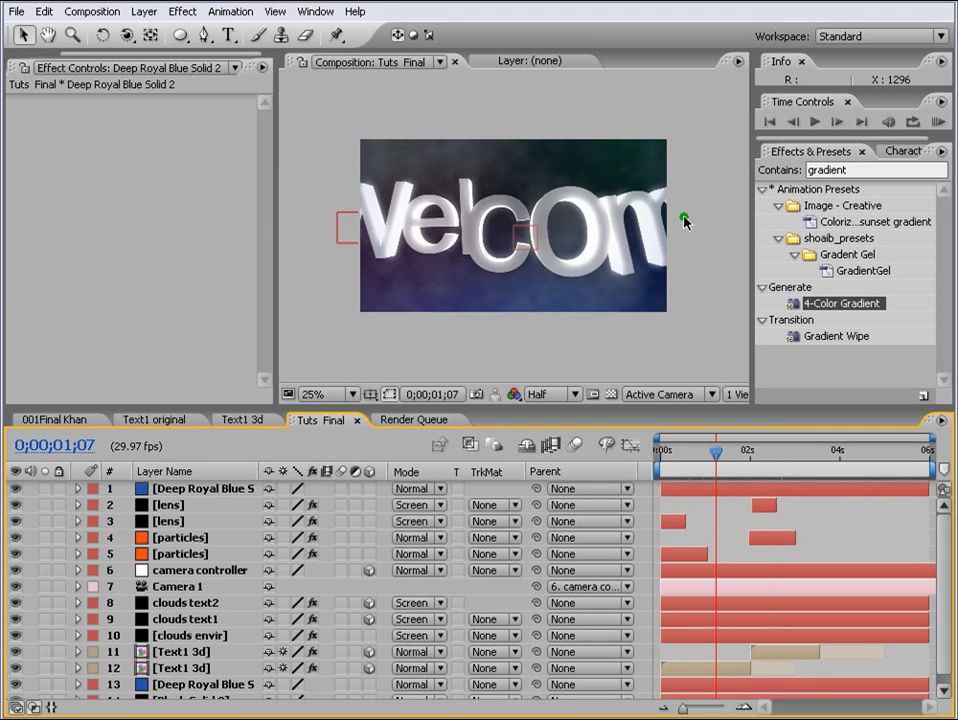
- Create an adjustment layer at the top of the stack and apply the Lens Flare effect to it
left_click(143, 11)
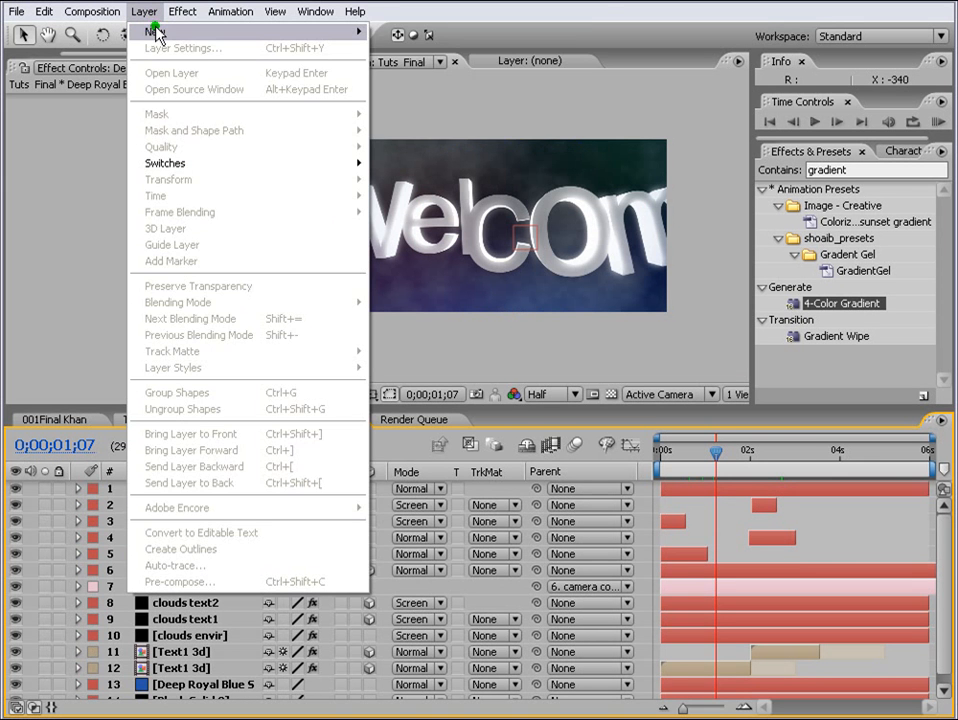
mouse_move(180, 33)
left_click(423, 129)
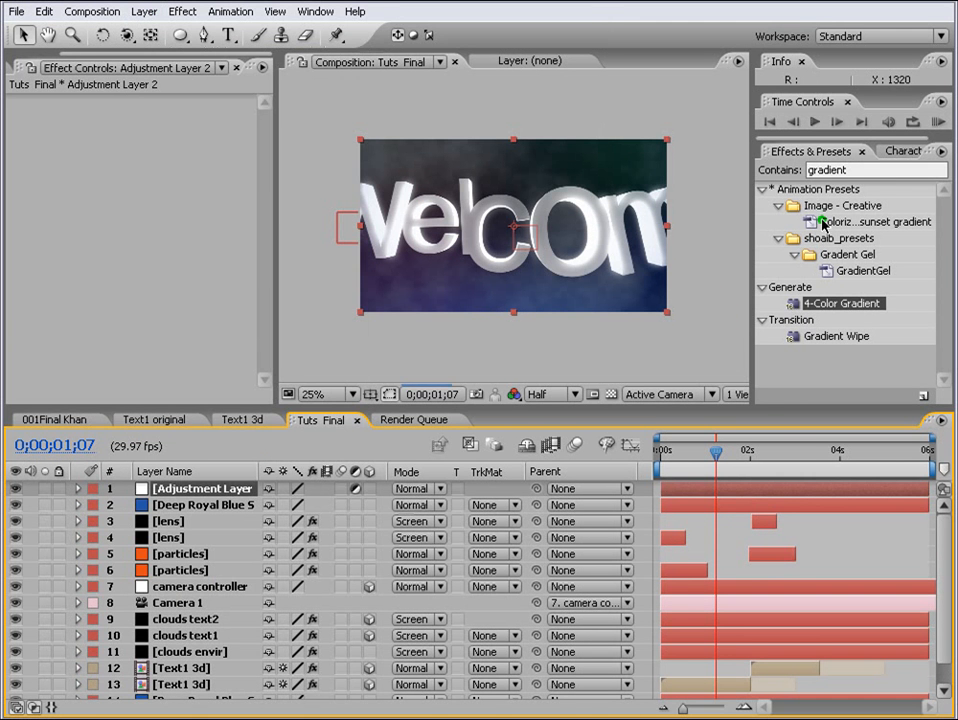
left_click(765, 155)
type("lens")
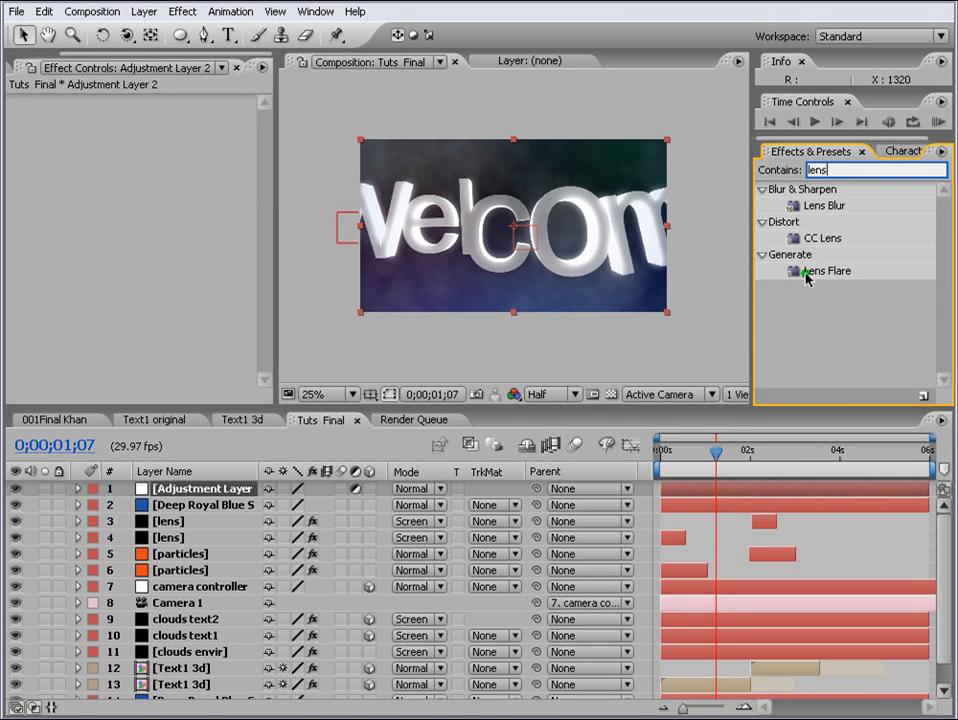
left_click_drag(807, 276, 740, 488)
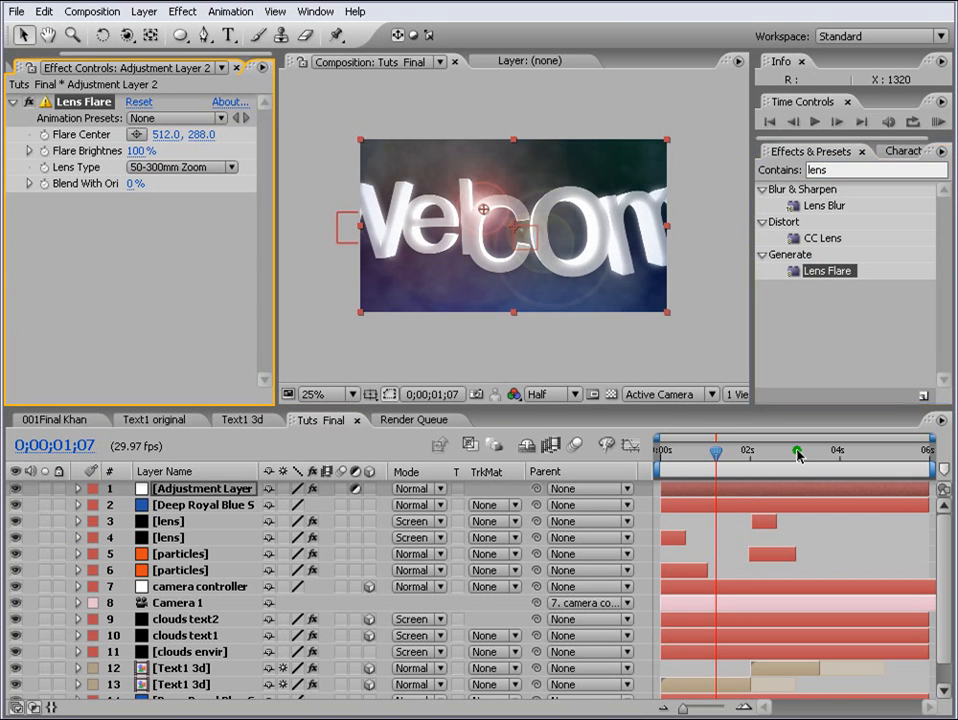
- Animate the adjustment layer's Flare Center from -124, -140 at the first frame to 1520, -140 at the last frame
left_click_drag(484, 209, 331, 106)
left_click_drag(715, 453, 582, 449)
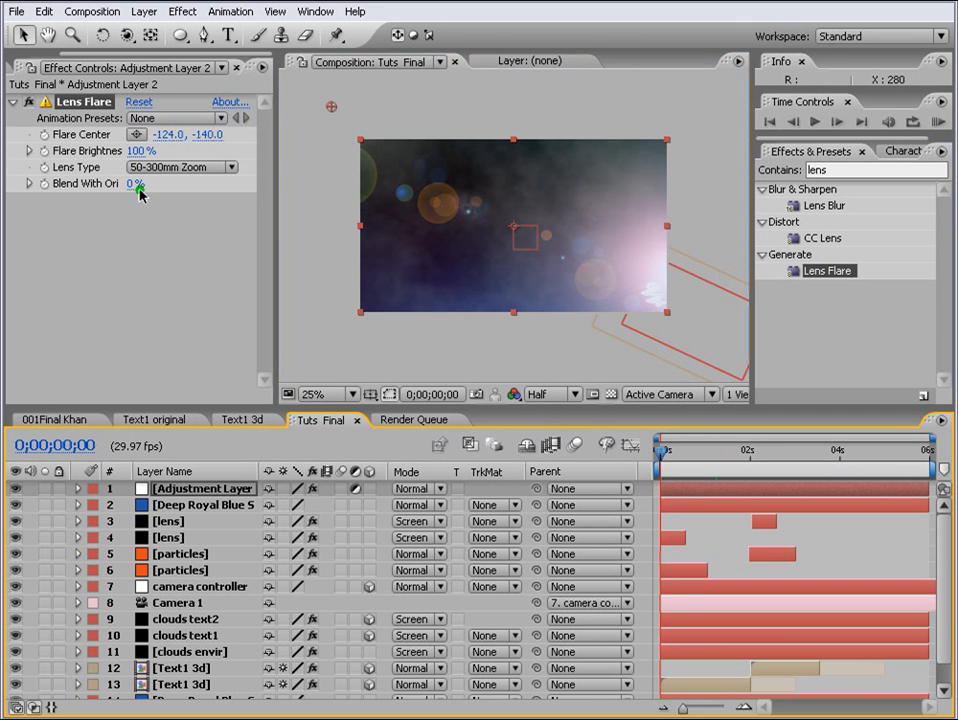
left_click(44, 134)
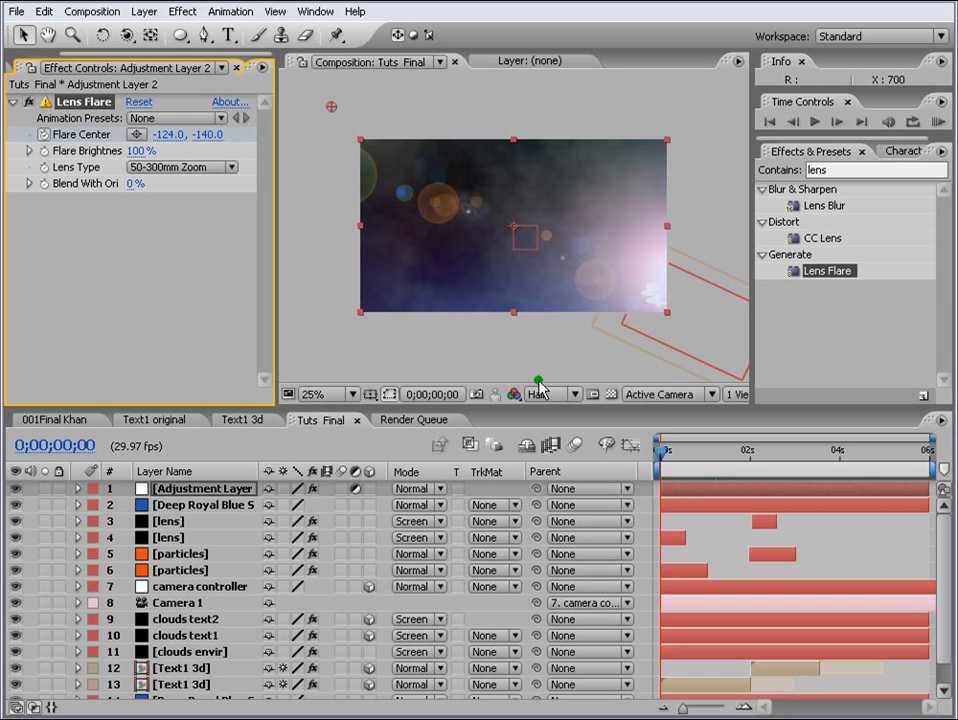
left_click(924, 446)
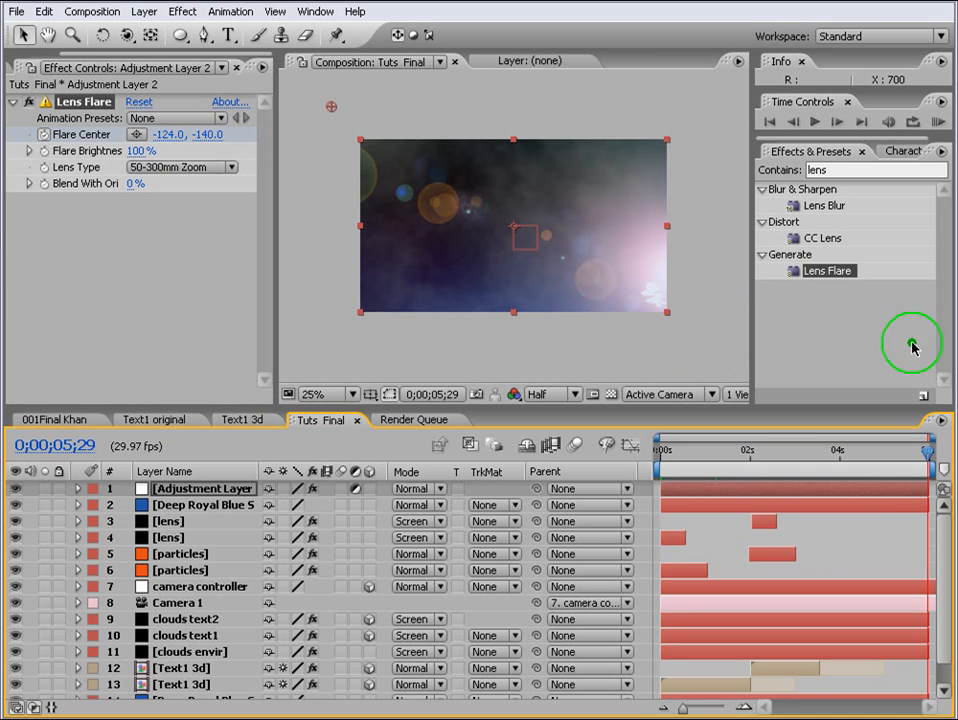
left_click_drag(331, 106, 725, 106)
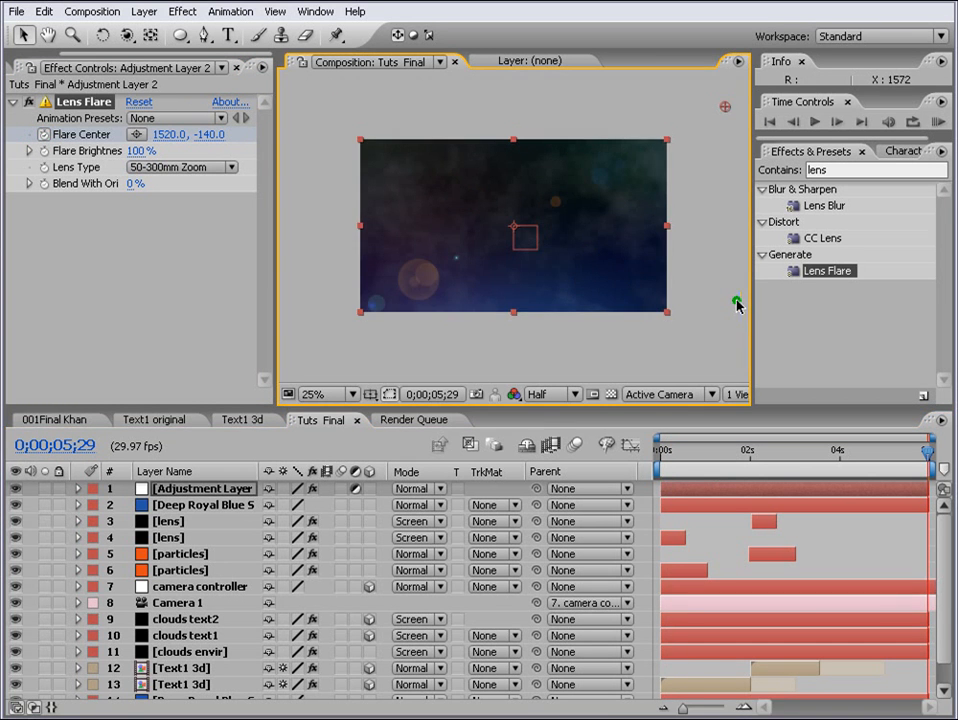
- Apply the Photo Filter effect to the top adjustment layer and set its filter to Cooling Filter (80)
double_click(819, 170)
type("phot")
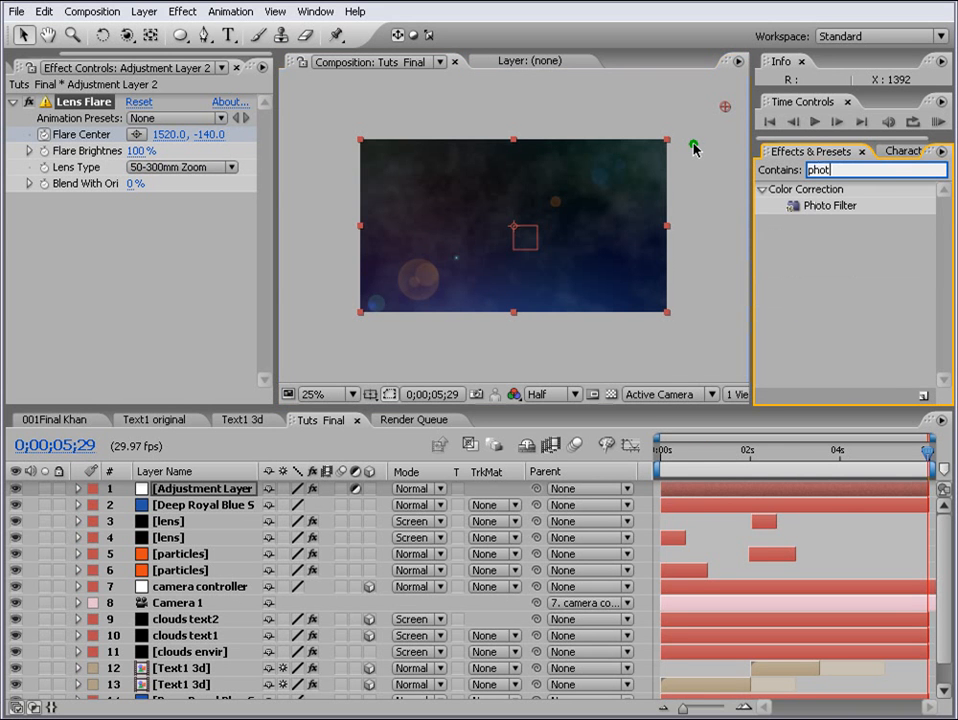
left_click_drag(812, 210, 731, 490)
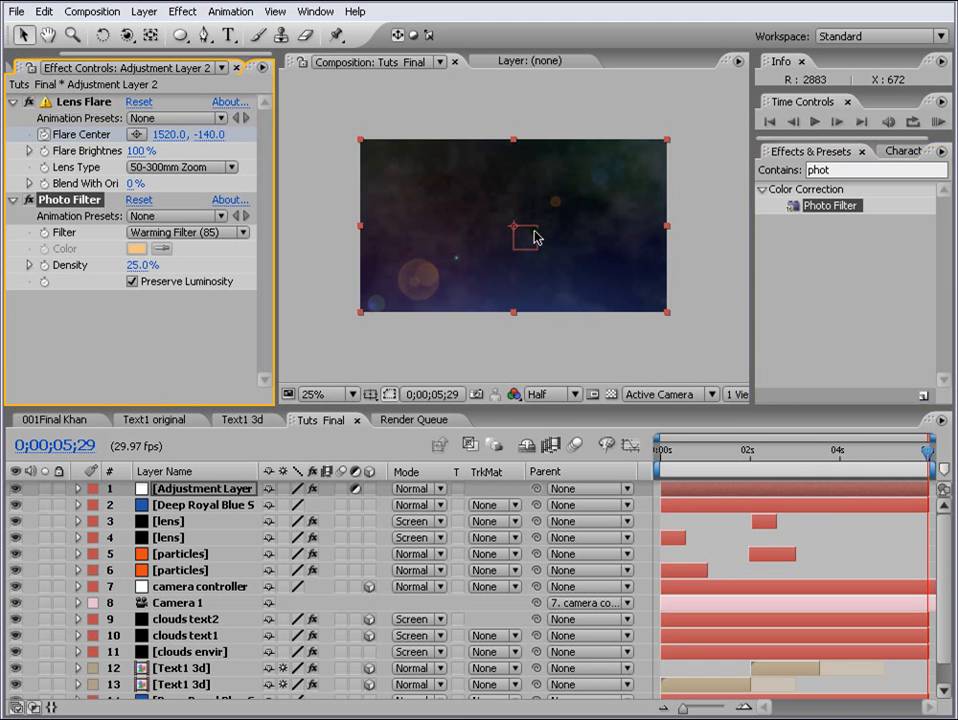
left_click(161, 240)
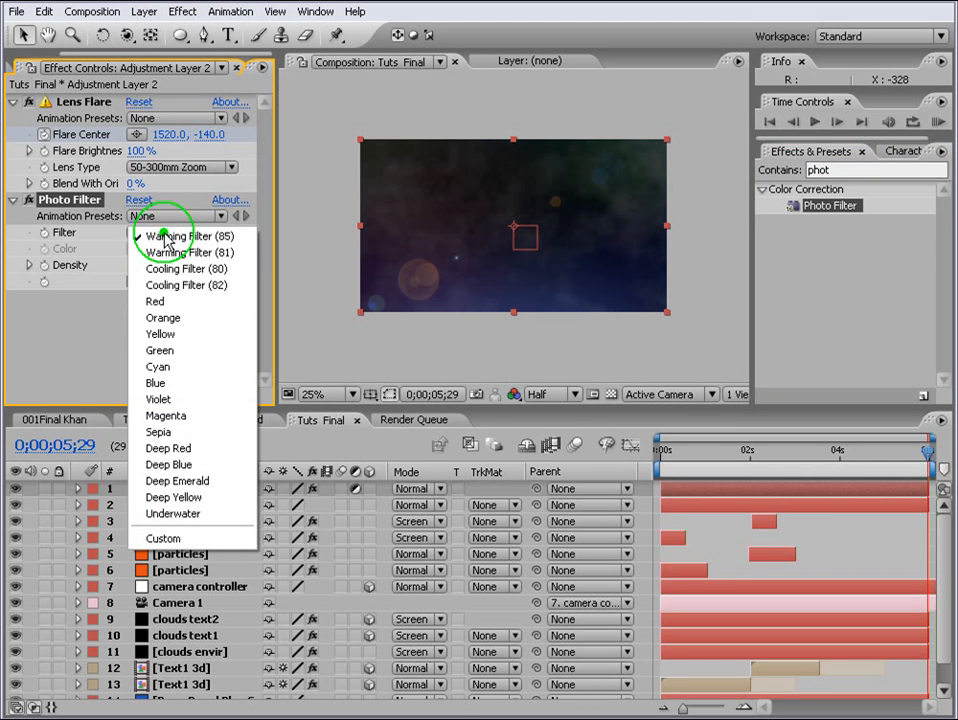
left_click(170, 280)
left_click(195, 231)
left_click(193, 217)
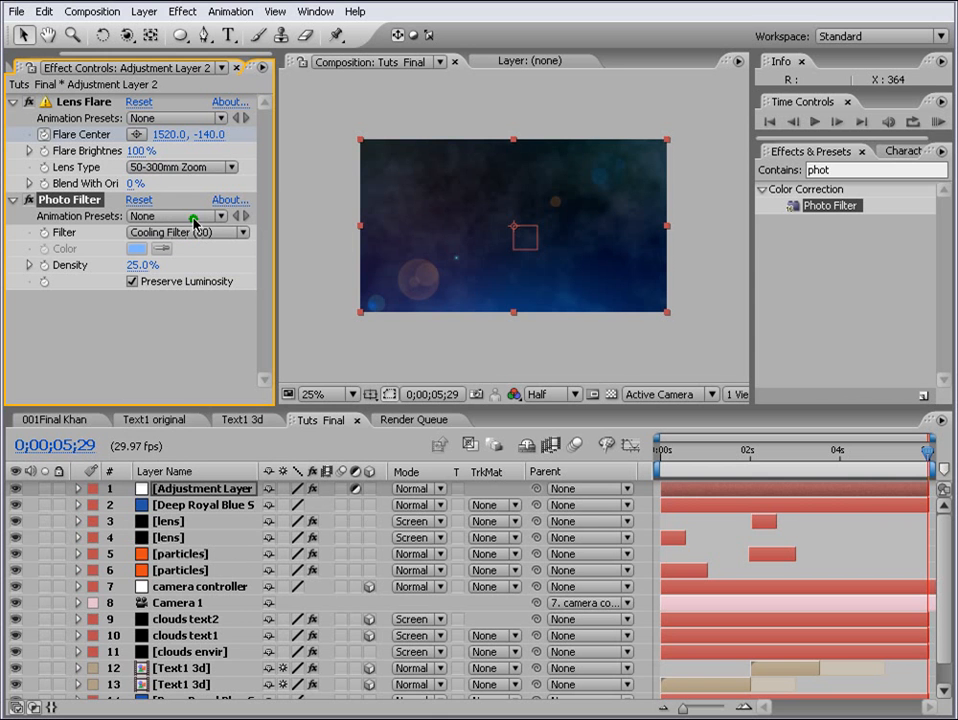
- Apply the Curves effect to the top adjustment layer and raise the upper part of the RGB curve slightly
double_click(843, 179)
key("BackSpace")
type("curve")
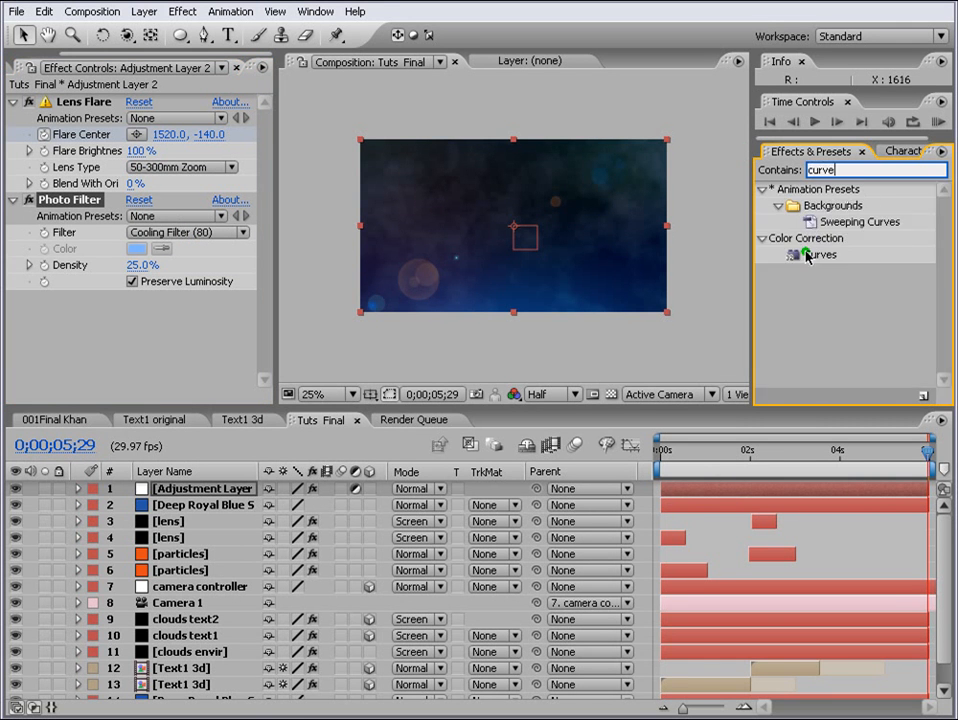
left_click_drag(806, 256, 693, 417)
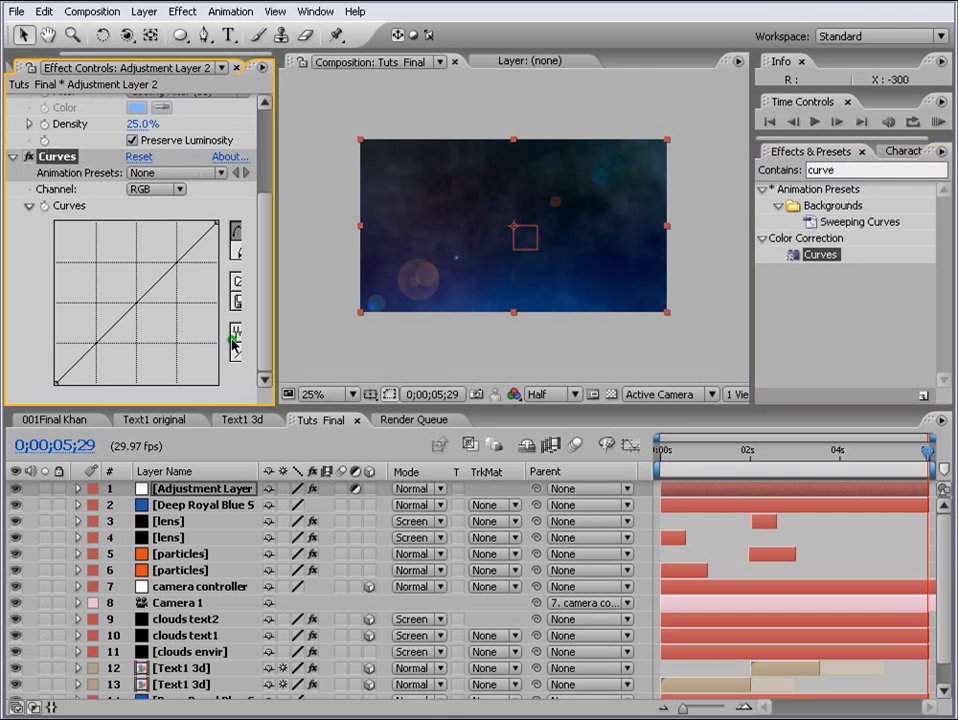
left_click(167, 262)
- Raise the midtones slightly in the Green and Red channels of the Curves effect
left_click(154, 190)
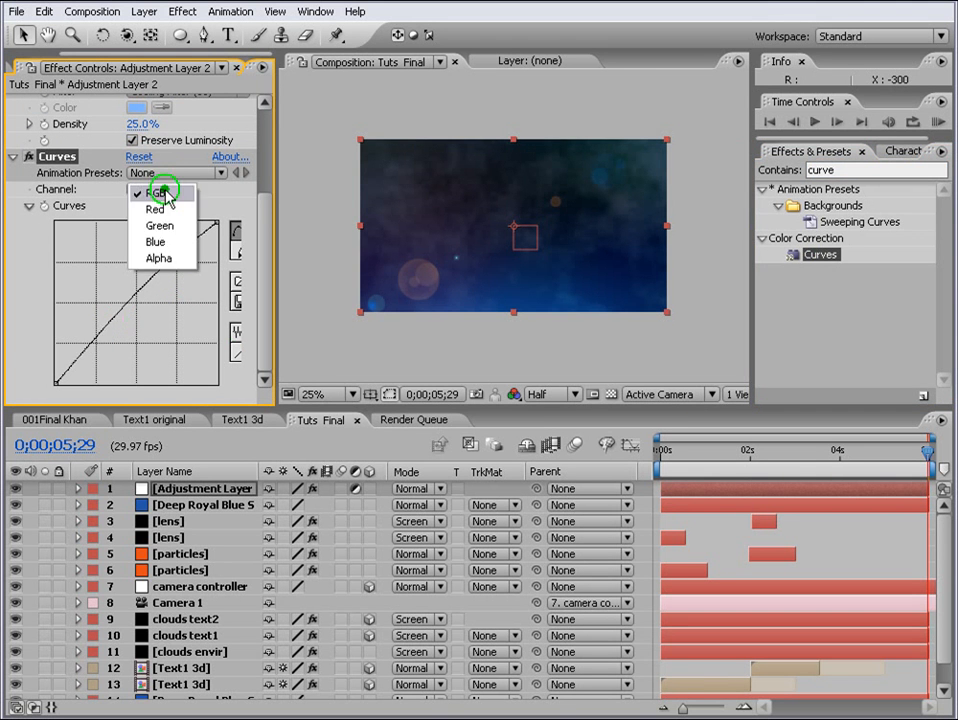
left_click(156, 241)
left_click(156, 189)
left_click(170, 174)
left_click_drag(137, 301, 135, 291)
left_click(172, 189)
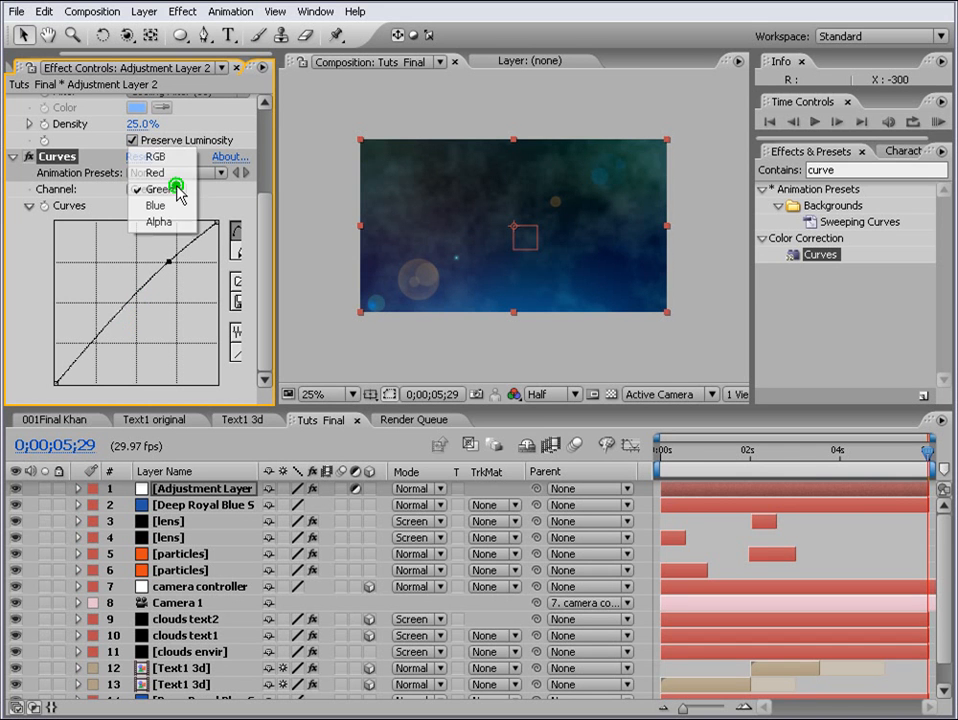
left_click(176, 177)
left_click_drag(146, 292, 140, 283)
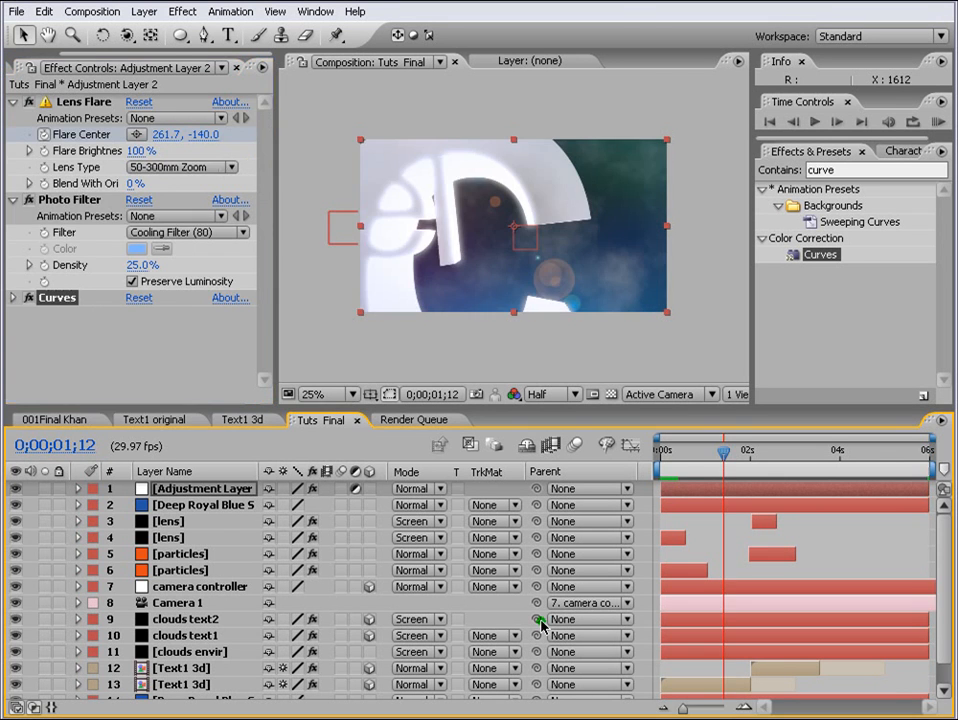
- At 0;00;00;14, draw a closed wavy Pen mask on the clouds envir layer, spanning the frame's width from above its upper edge to its middle
left_click_drag(729, 467, 680, 455)
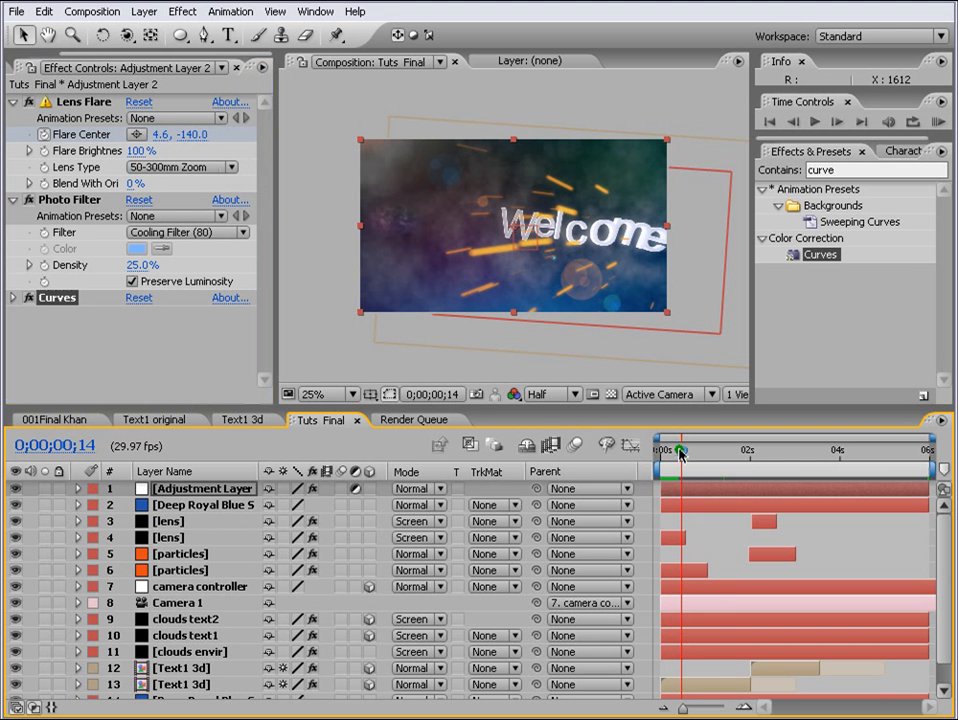
scroll(200, 682, "down", 1)
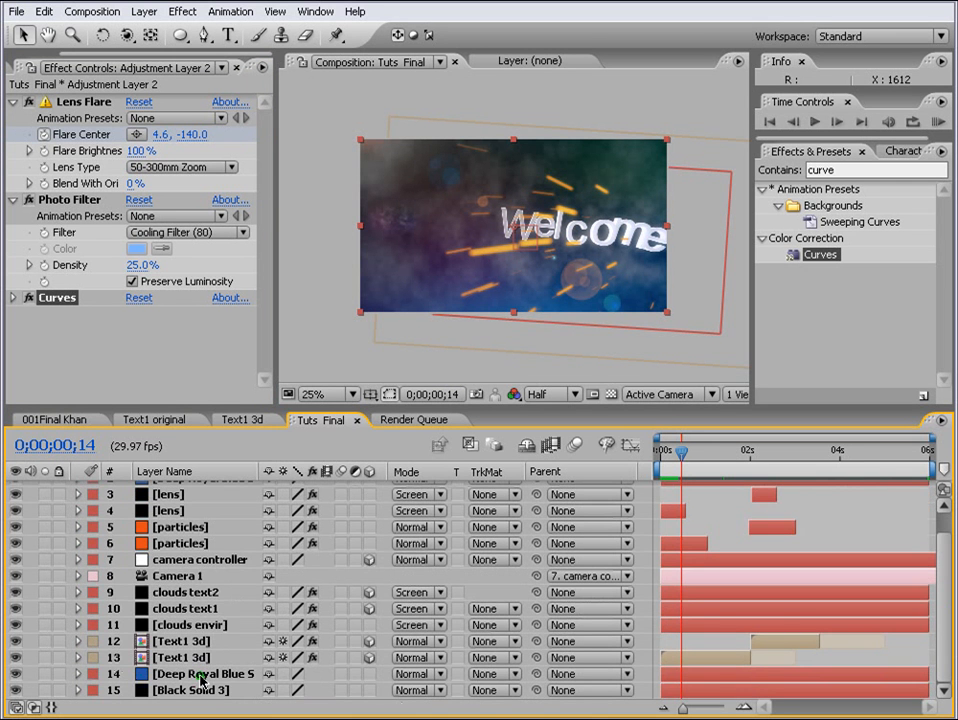
left_click(173, 624)
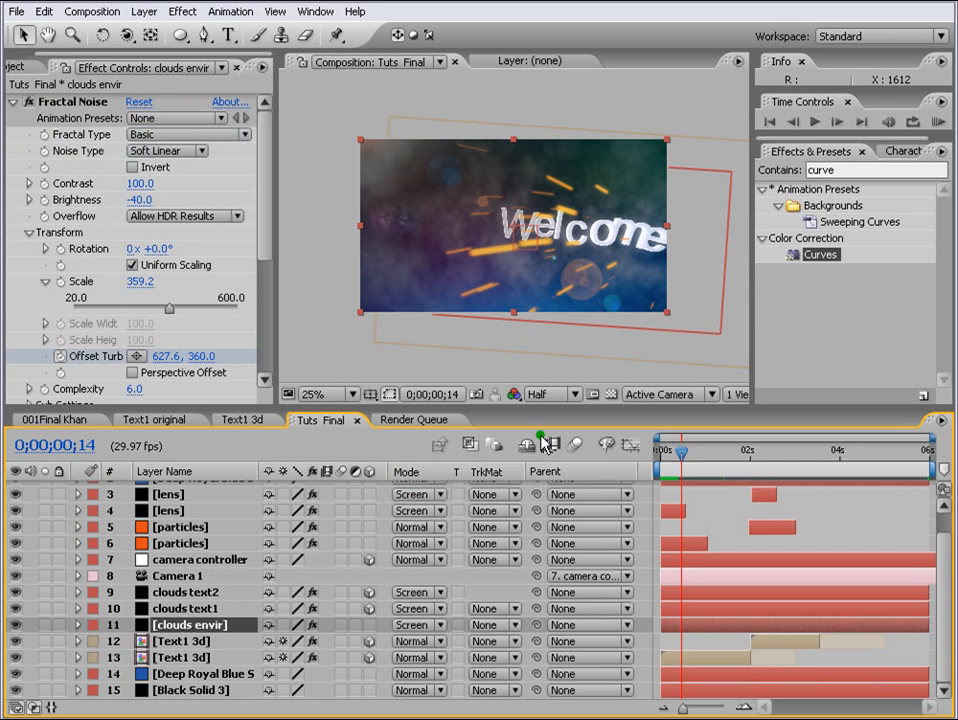
left_click(202, 40)
key("comma")
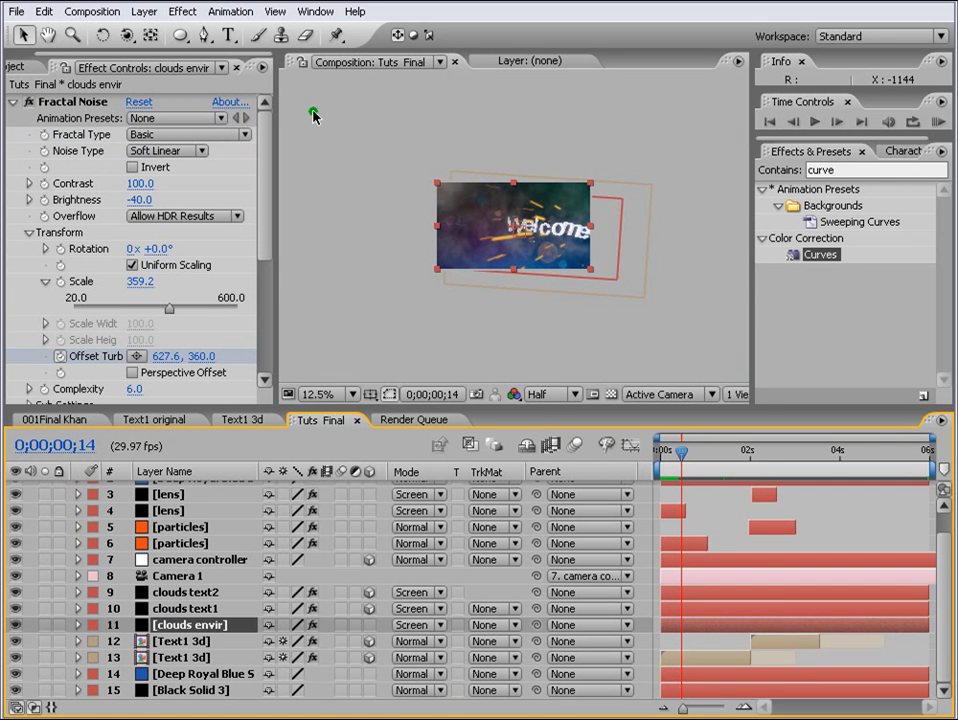
left_click(408, 231)
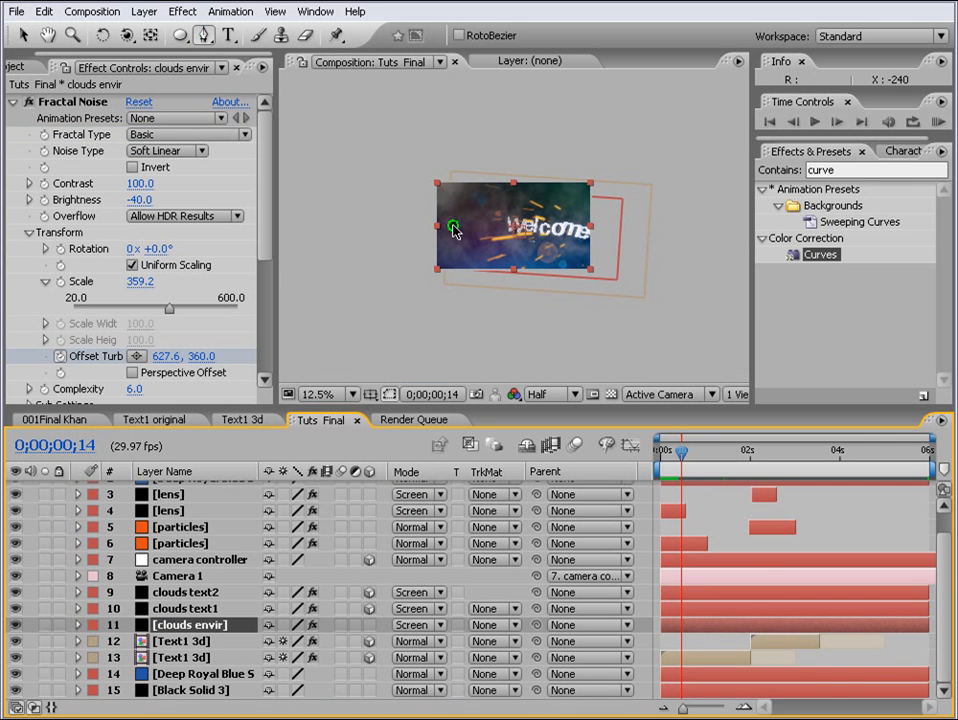
left_click_drag(452, 225, 612, 229)
left_click_drag(643, 190, 648, 183)
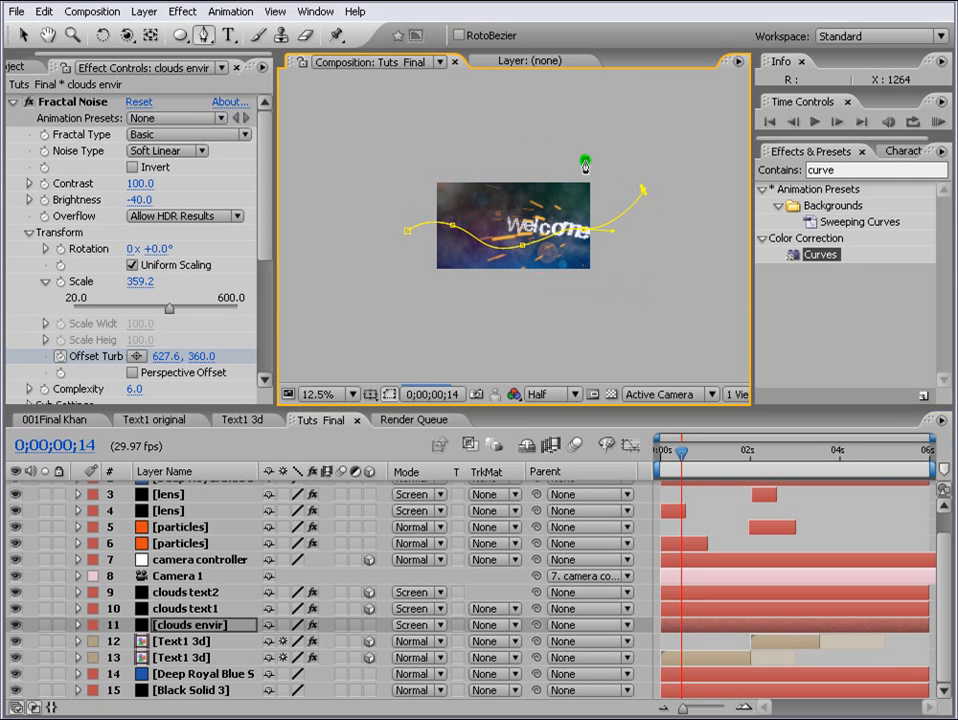
left_click_drag(585, 160, 547, 165)
left_click_drag(515, 181, 396, 207)
left_click(408, 231)
key("period")
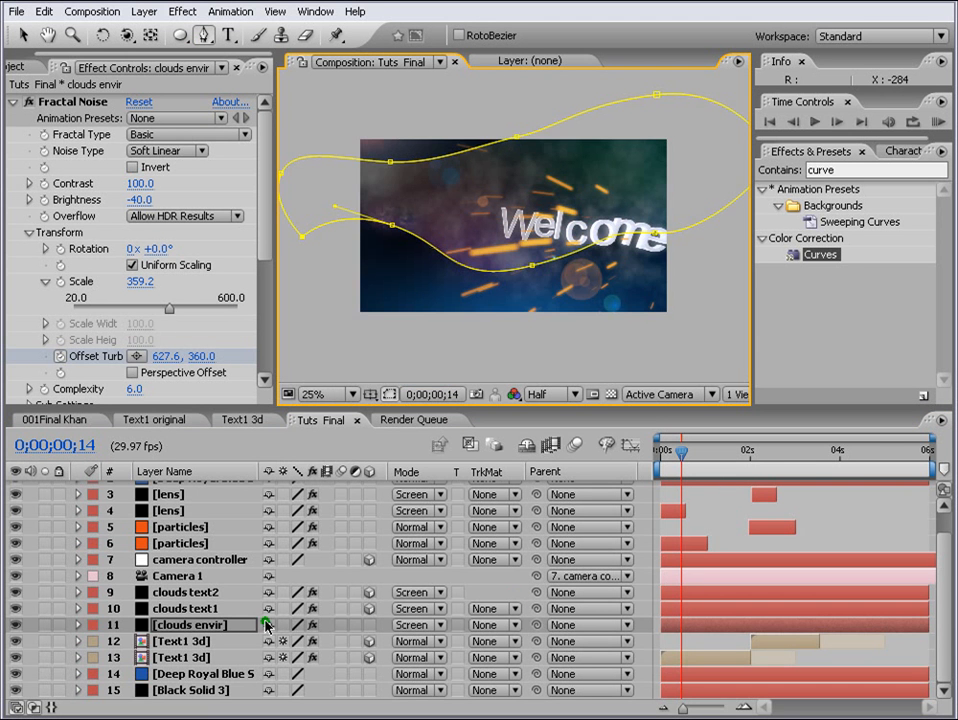
- Set the clouds envir mask to Subtract with a 241-pixel feather, and show the layer's opacity
key("m")
left_click(316, 641)
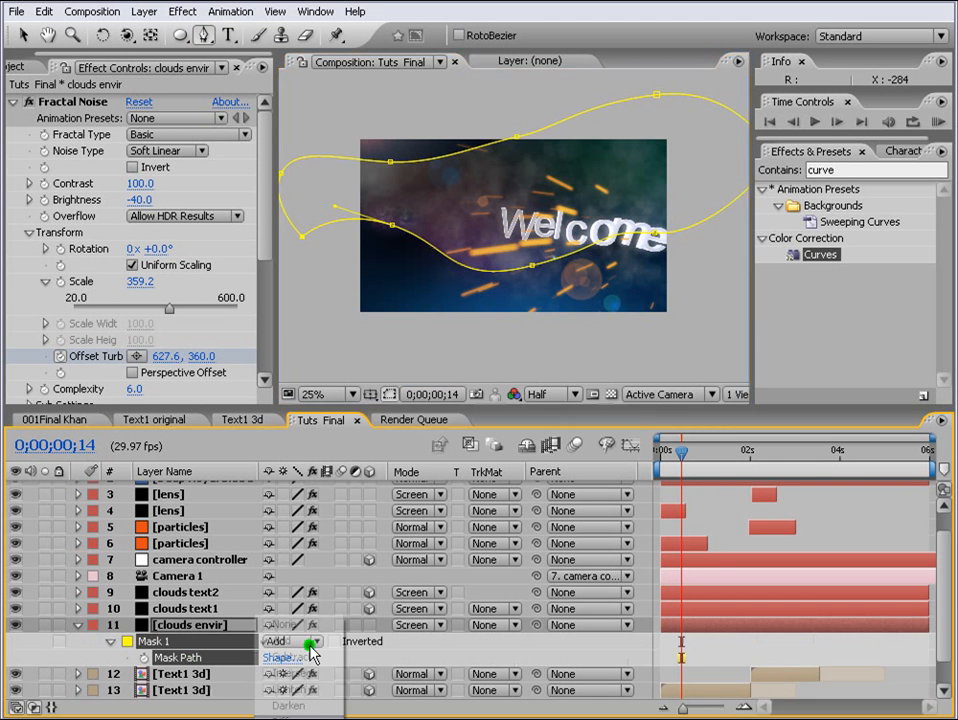
left_click(316, 658)
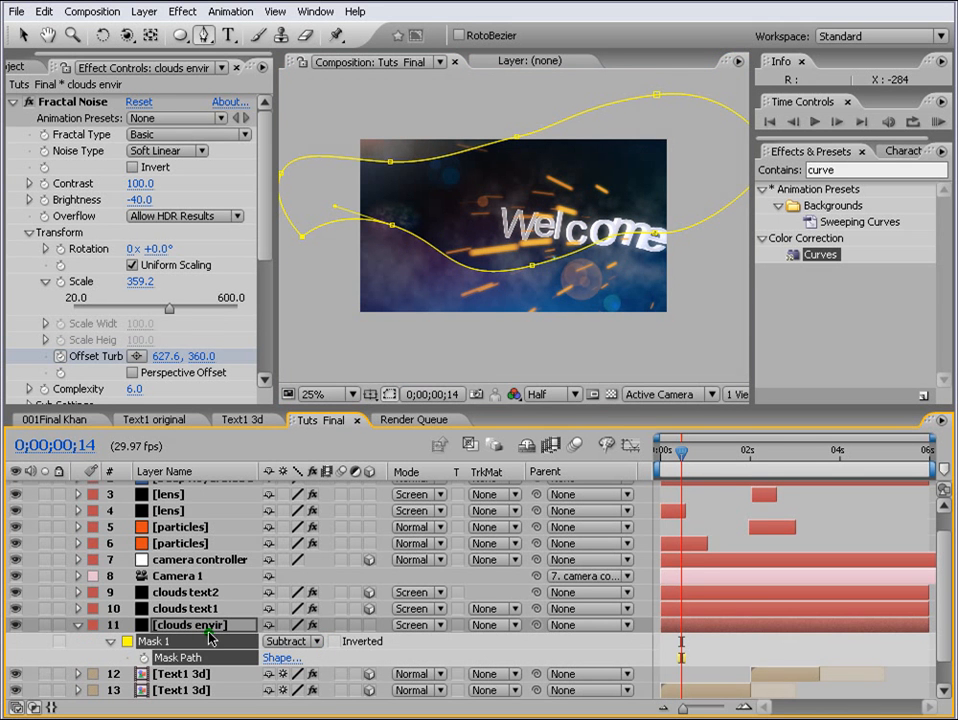
key("f")
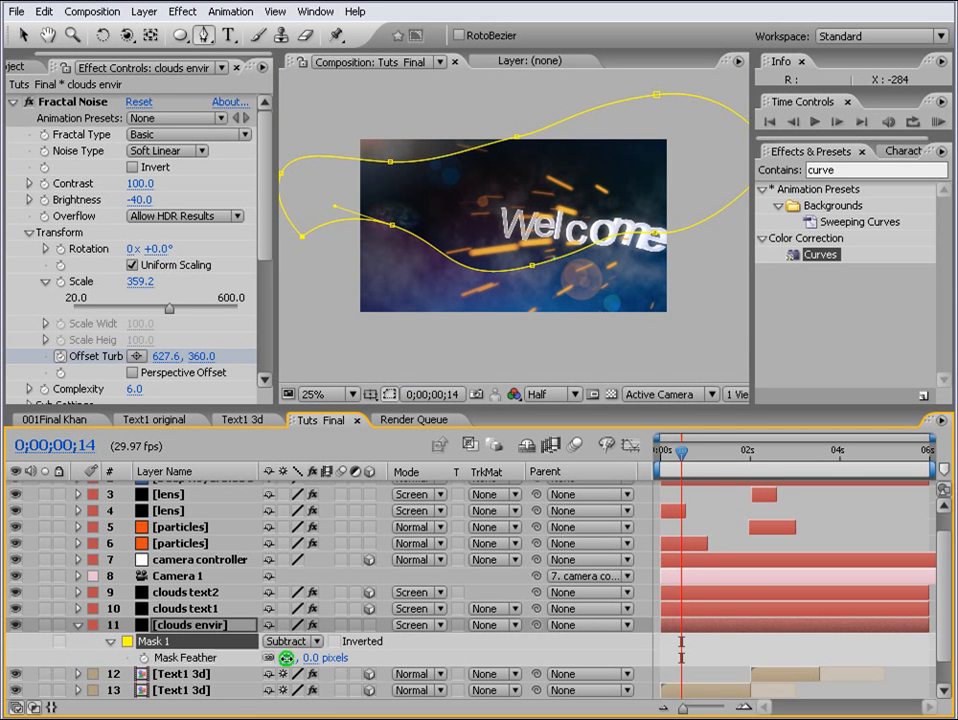
left_click_drag(284, 658, 488, 557)
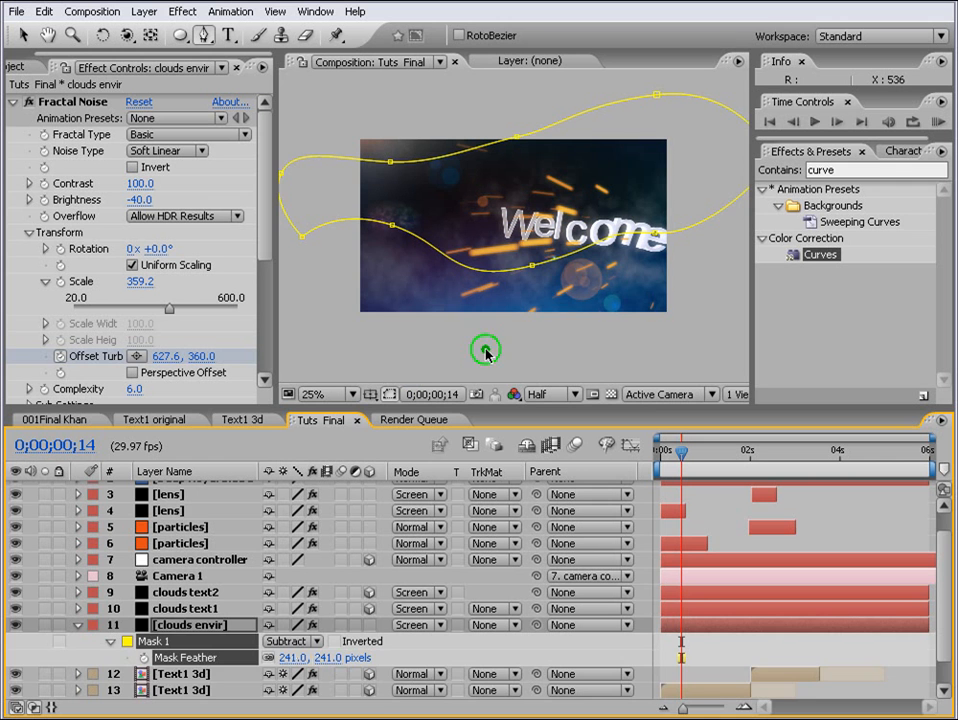
key("v")
left_click(181, 630)
key("t")
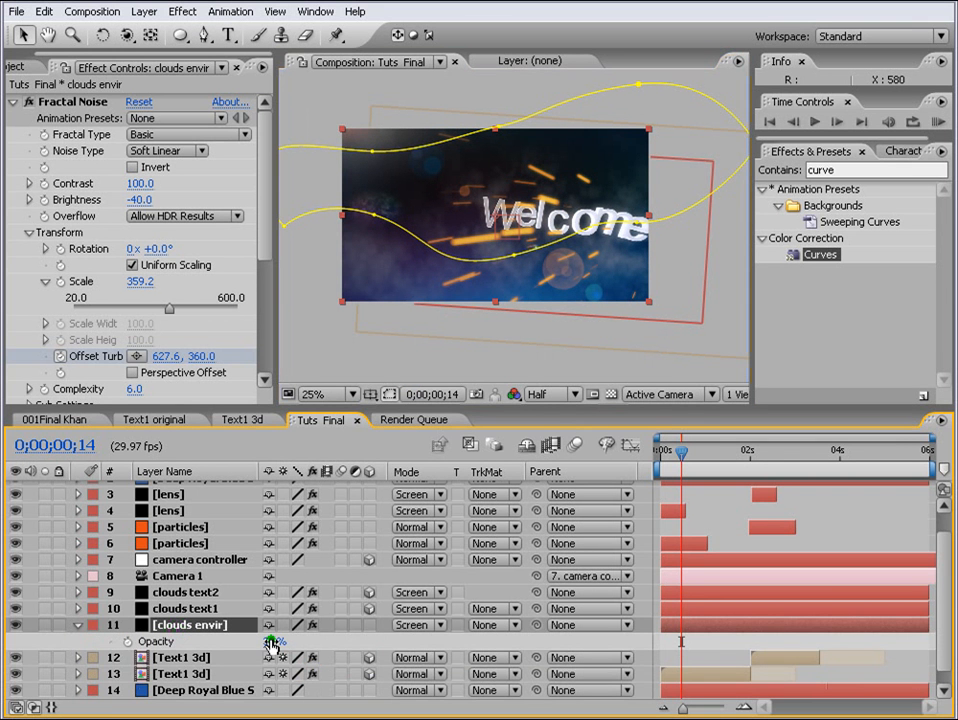
- In the adjustment layer's Curves effect, pull the Red channel's midtones down and shape the RGB curve into a gentle S
scroll(188, 342, "down", 5)
scroll(170, 560, "up", 2)
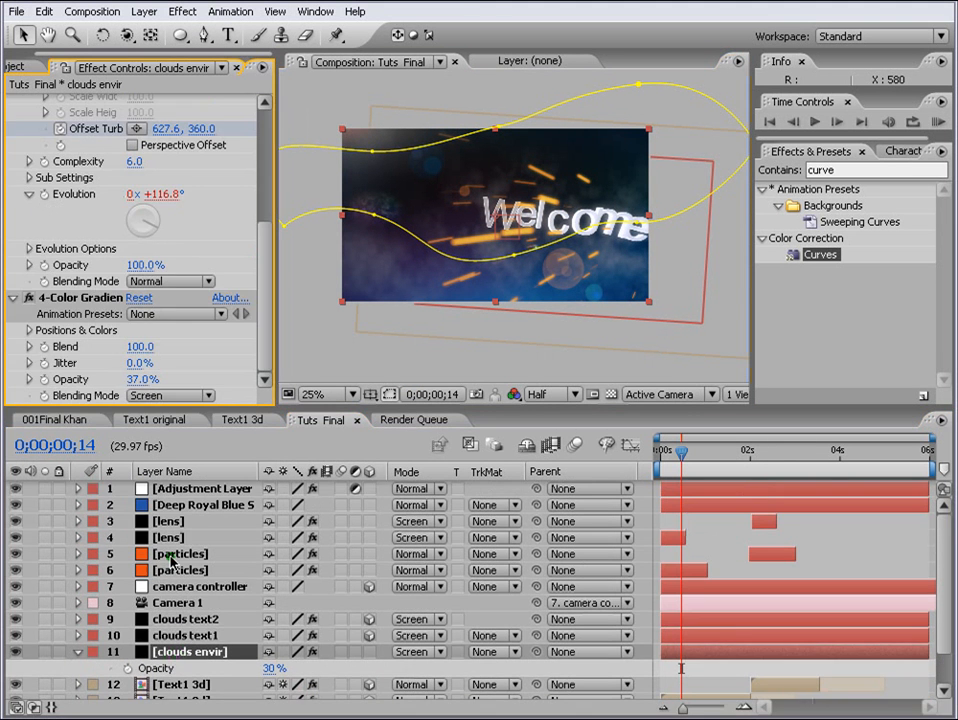
left_click(188, 490)
left_click(13, 298)
scroll(100, 393, "down", 3)
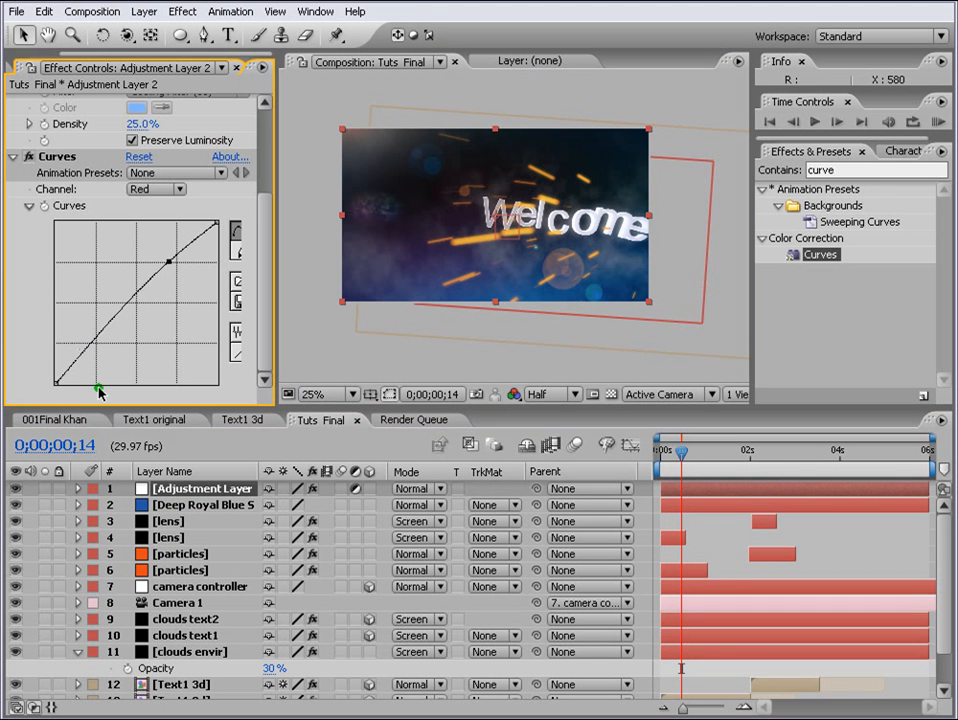
left_click_drag(156, 284, 144, 303)
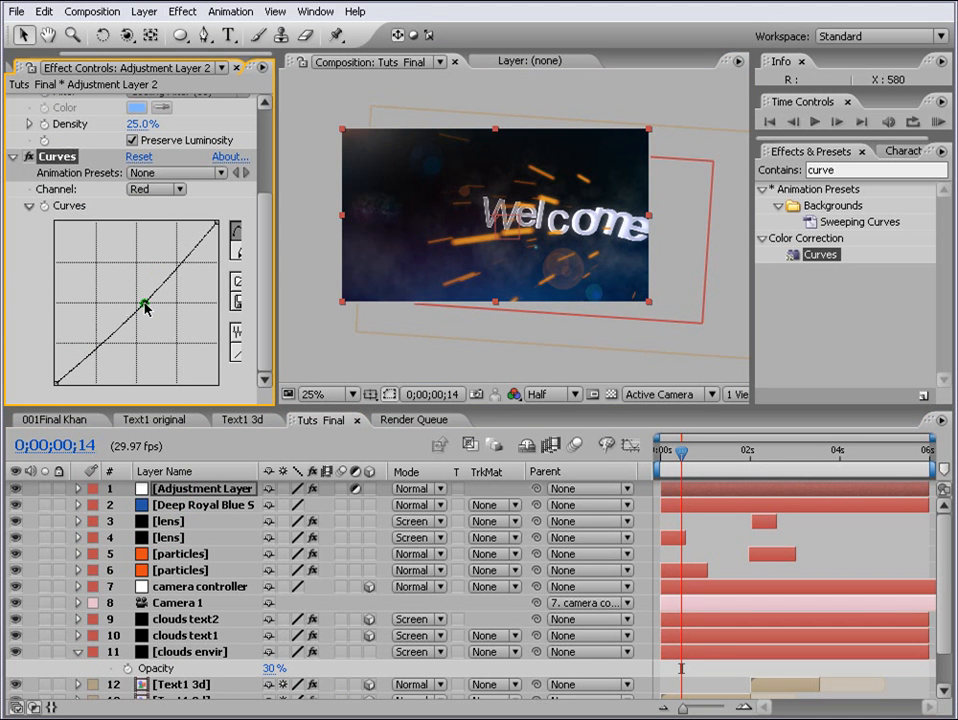
left_click(180, 190)
left_click(152, 172)
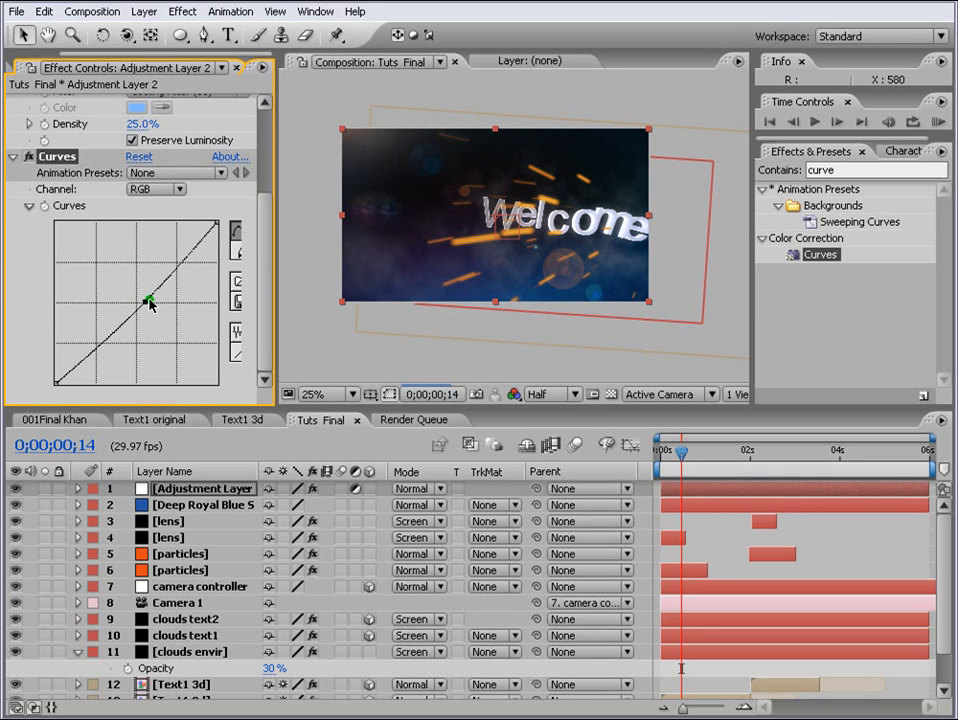
left_click_drag(148, 291, 127, 325)
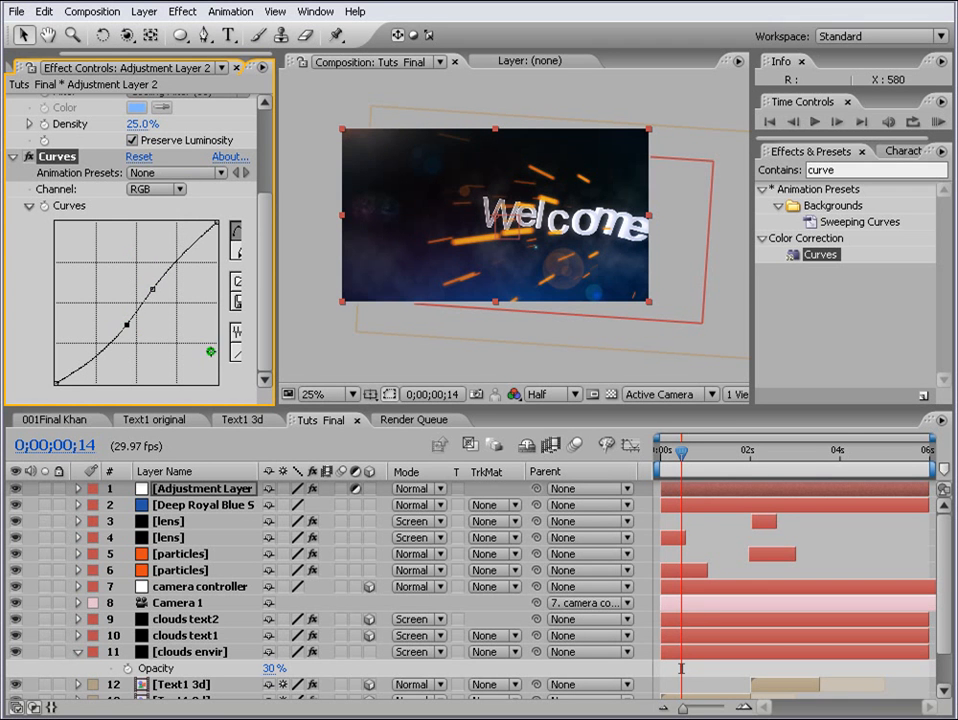
- Bow the Red channel curve strongly upward through the midtones and collapse the Curves settings
left_click(155, 189)
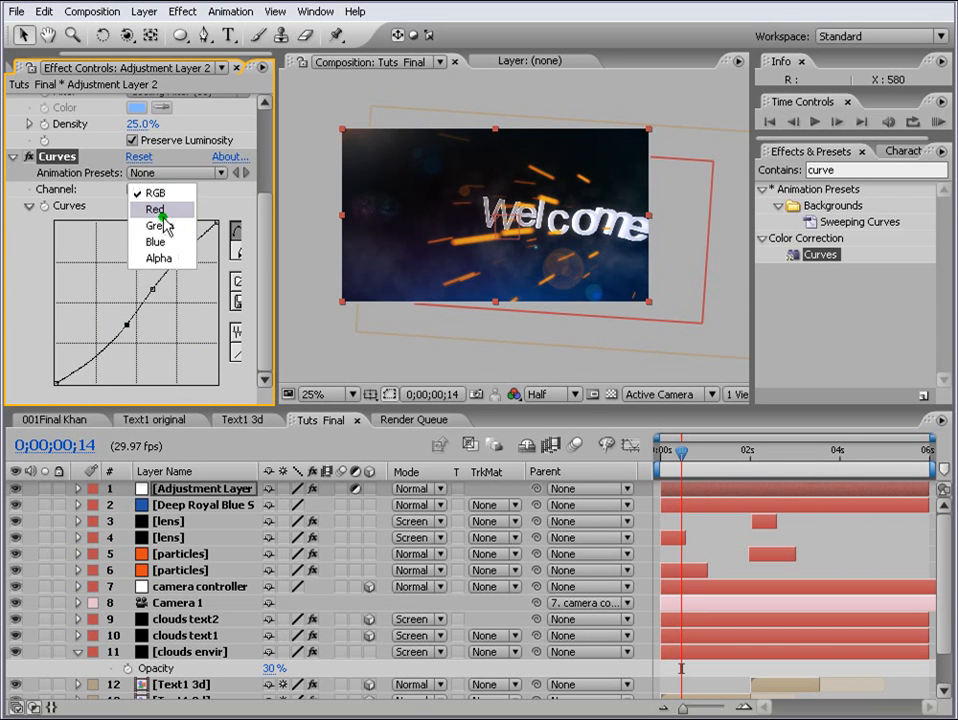
left_click(150, 207)
left_click_drag(138, 278, 121, 287)
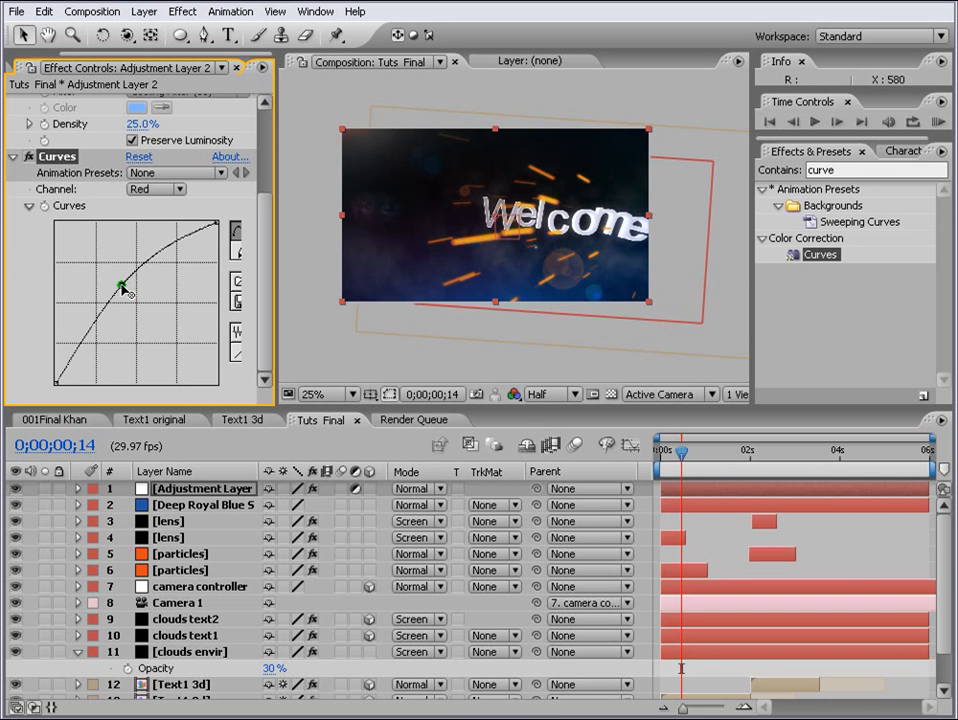
left_click(13, 157)
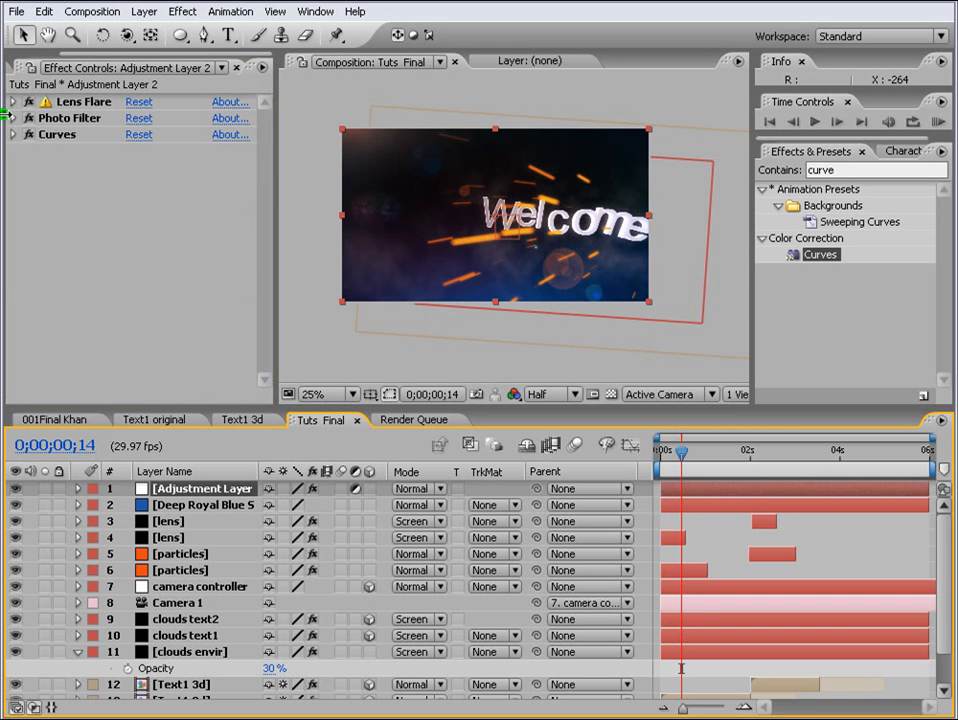
- Set the adjustment layer's Photo Filter to Violet
left_click(13, 118)
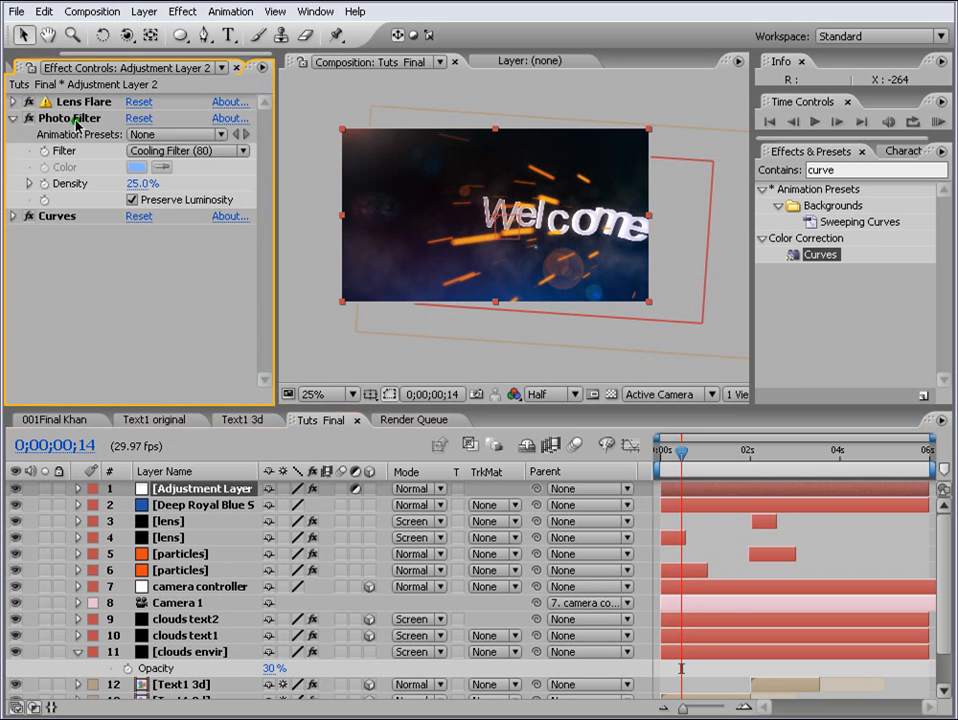
left_click(167, 152)
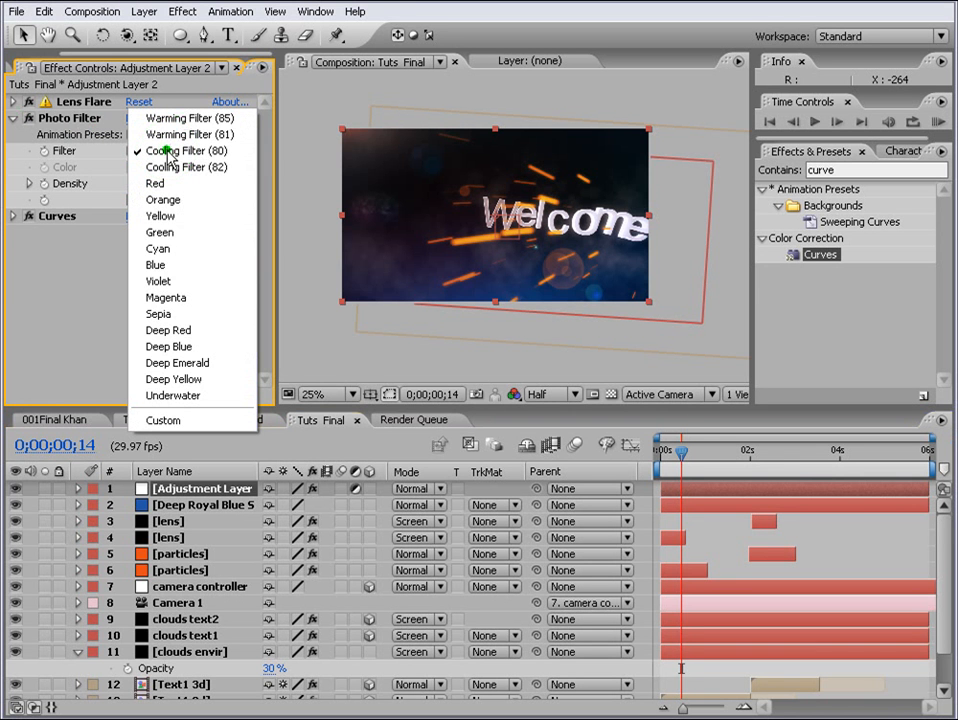
left_click(177, 281)
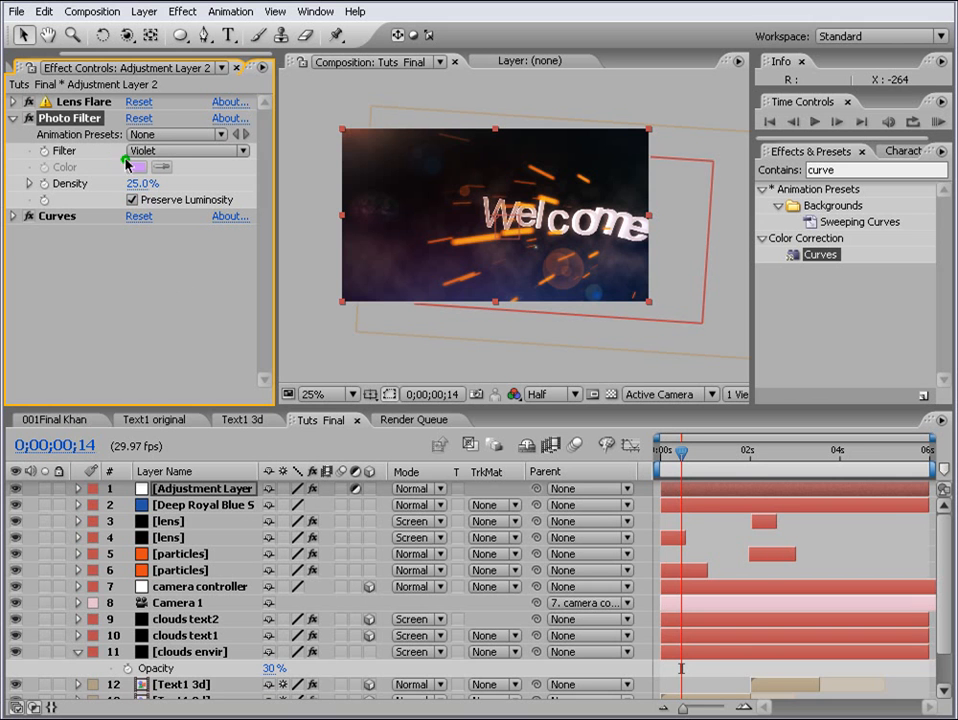
- Select the second Text1 3d layer, layer 12, and inspect its text in the composition at 0;00;02;23
left_click(763, 455)
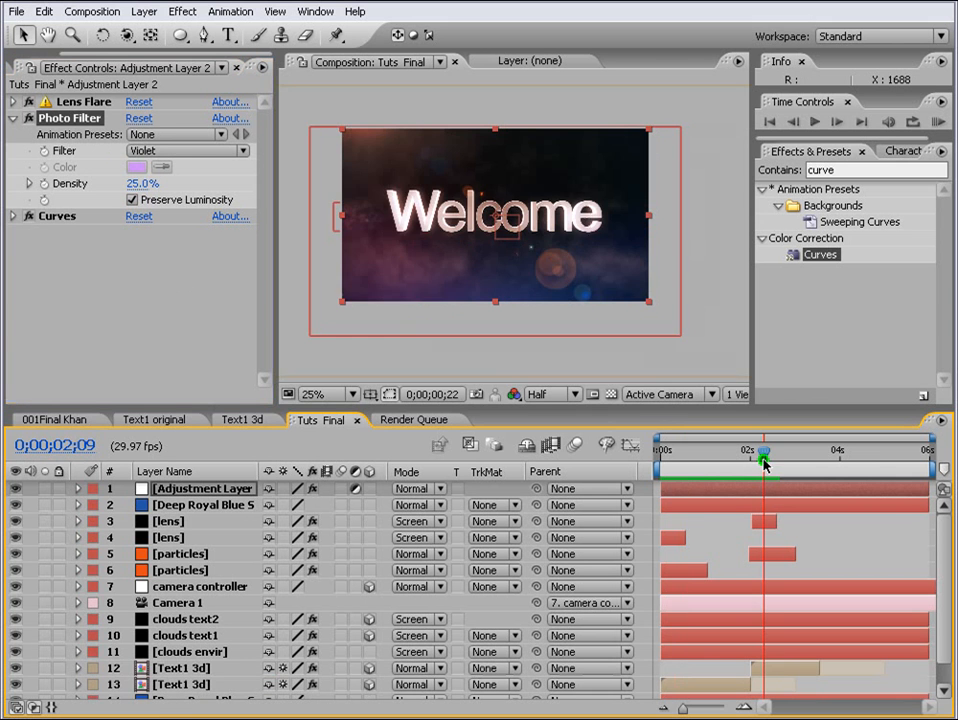
left_click(760, 667)
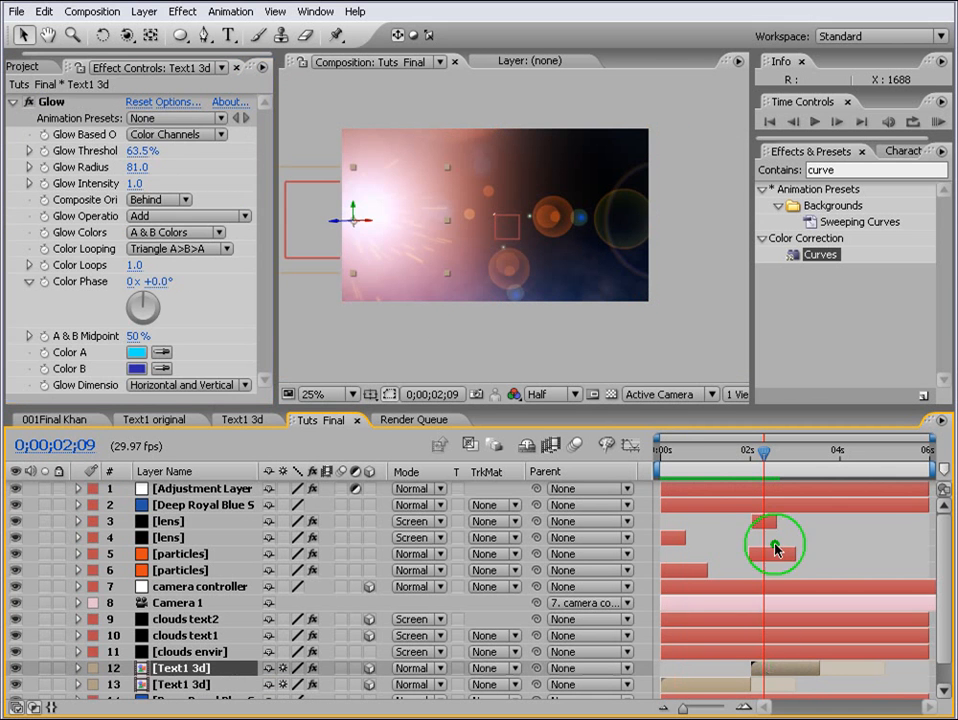
left_click(787, 455)
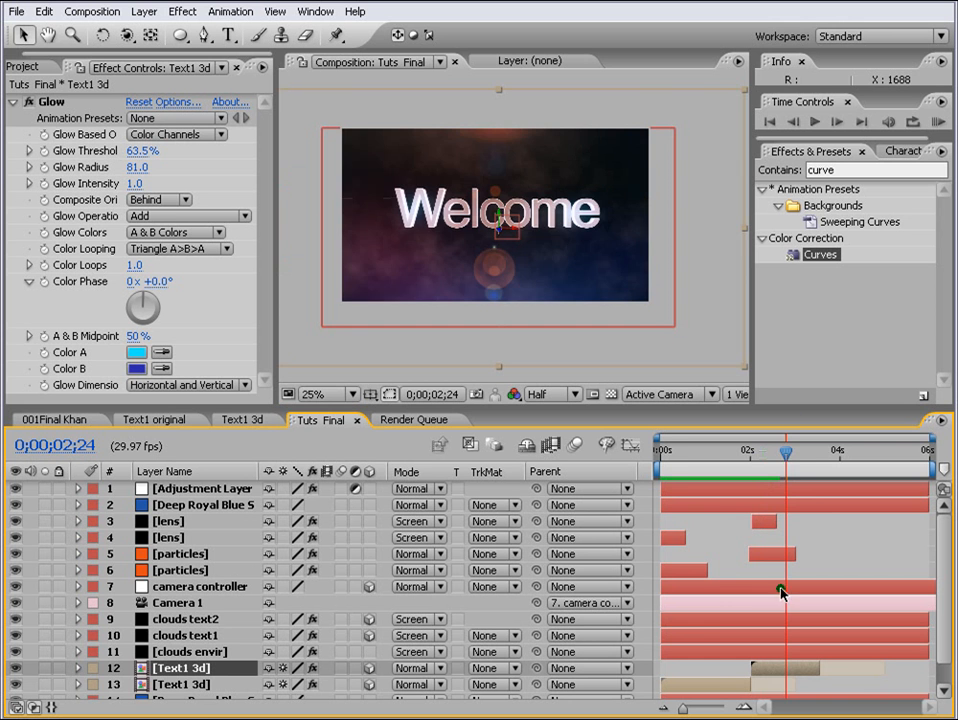
left_click(713, 458)
left_click(785, 460)
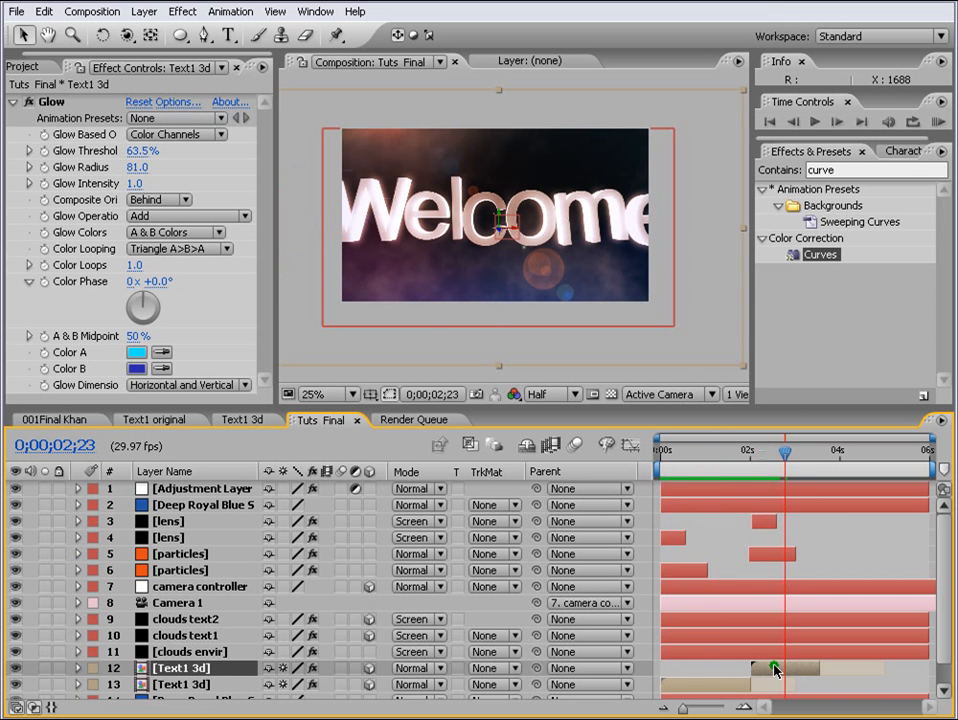
- Duplicate the Text1 original composition in the project's tuts comps folder
left_click(36, 66)
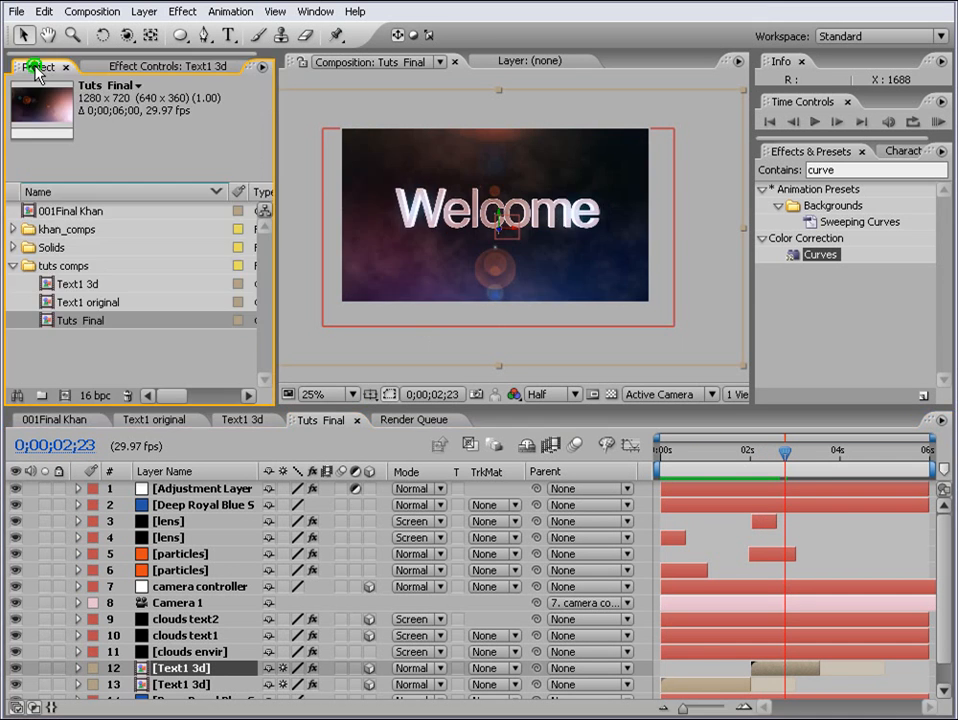
left_click(67, 355)
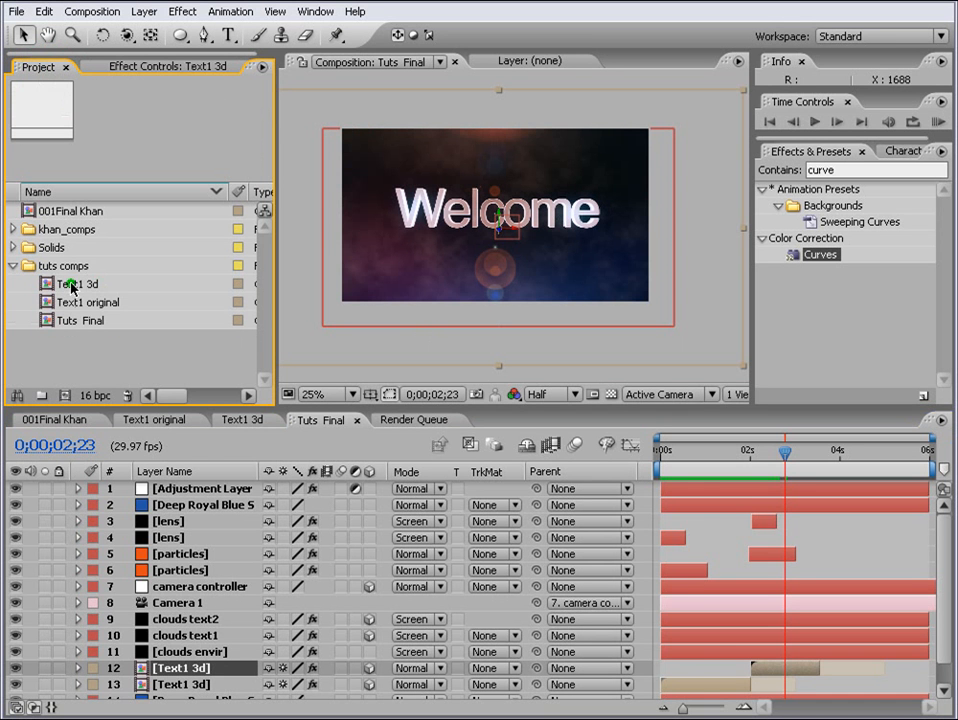
left_click(79, 307)
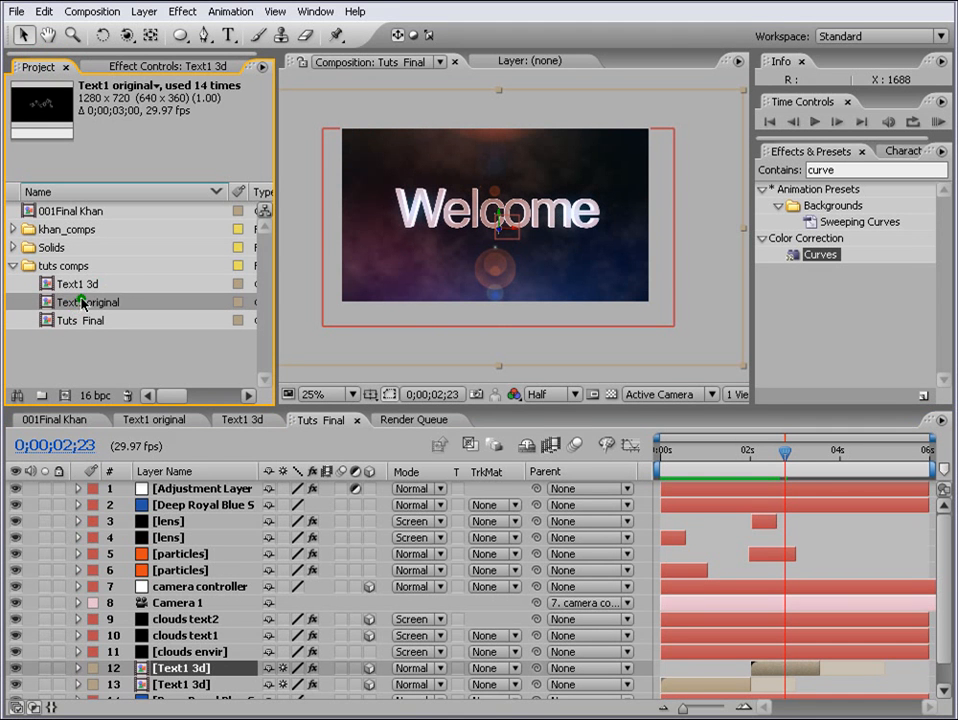
key("ctrl+d")
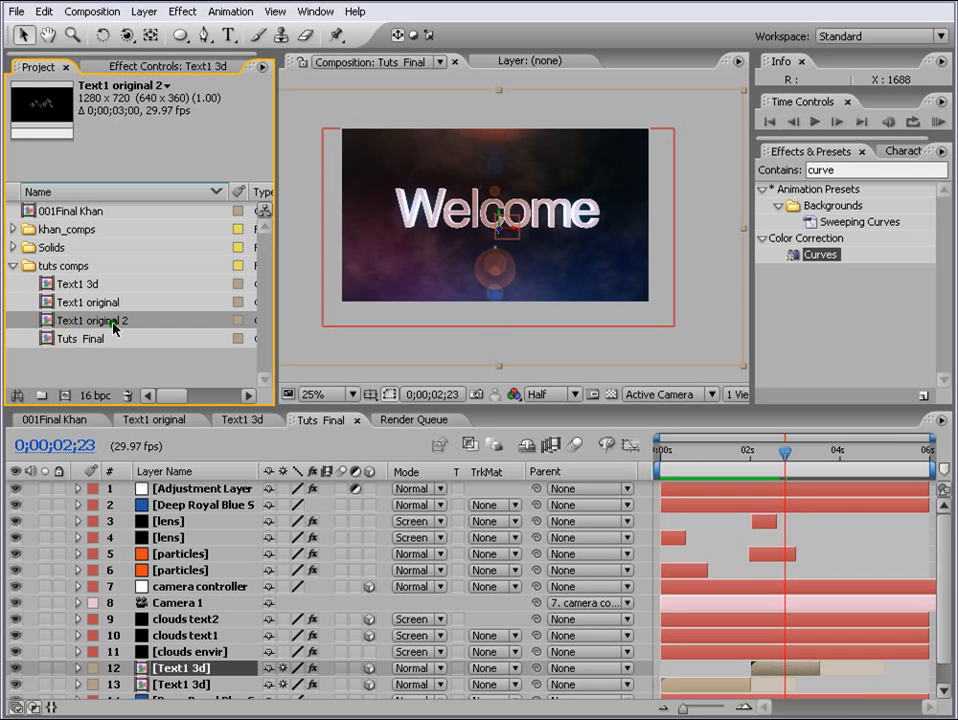
- In the Text1 original 2 composition, replace the Welcome text with Maxafter and collapse the layer's properties
double_click(50, 322)
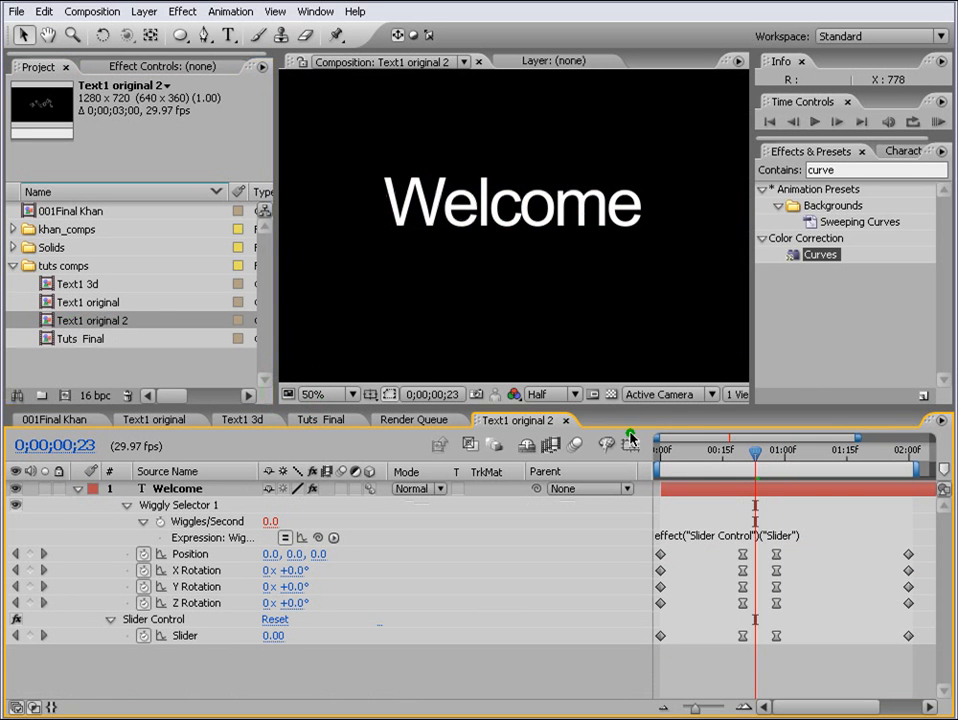
double_click(718, 491)
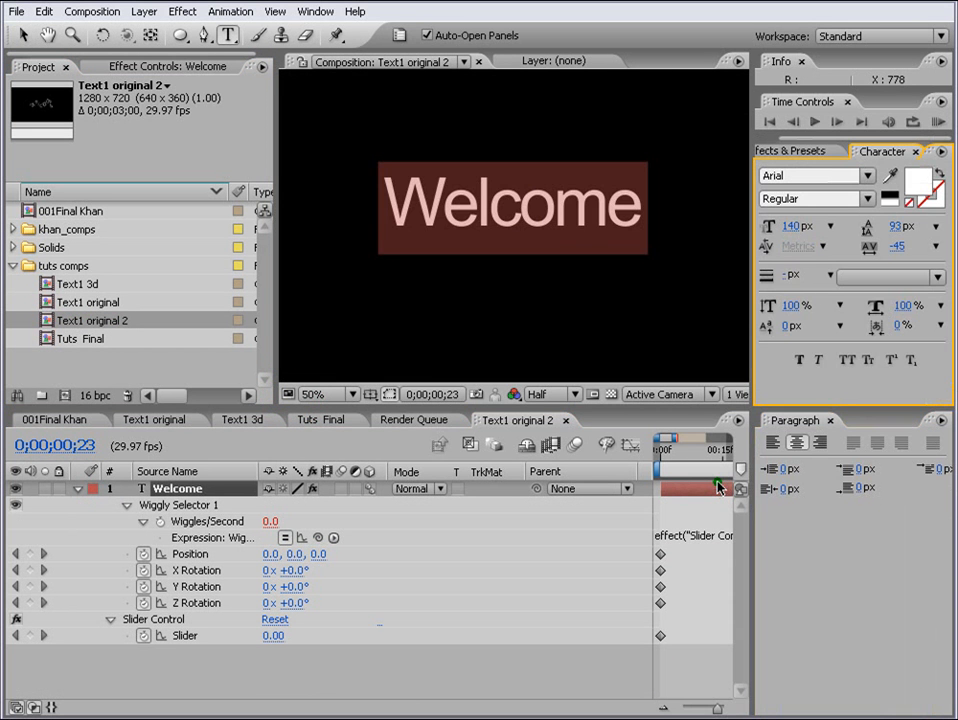
type("Maxafter")
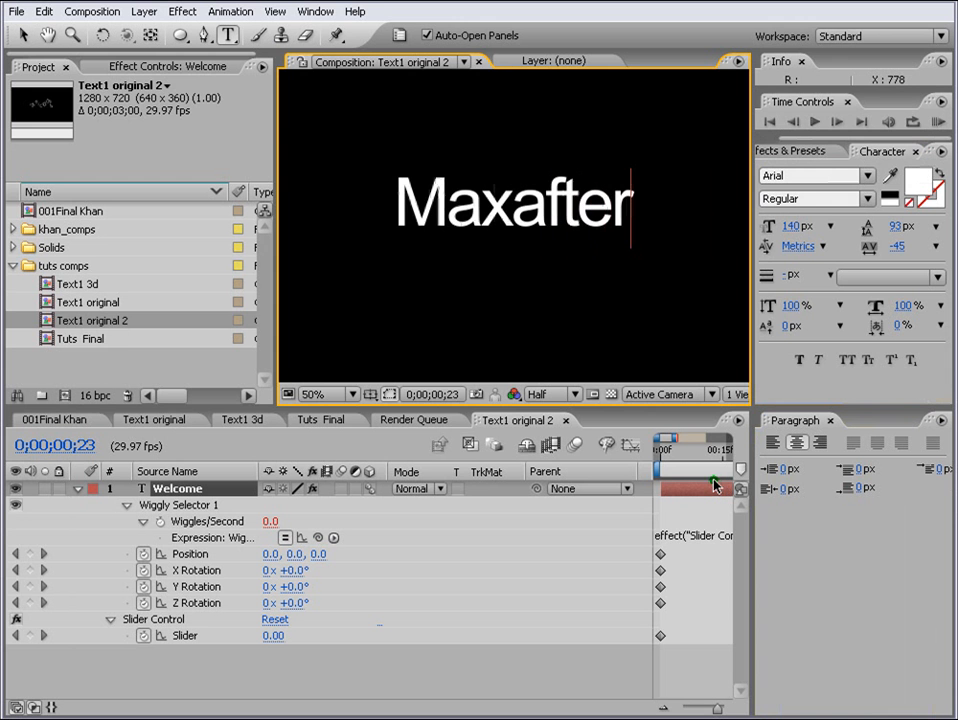
left_click(150, 359)
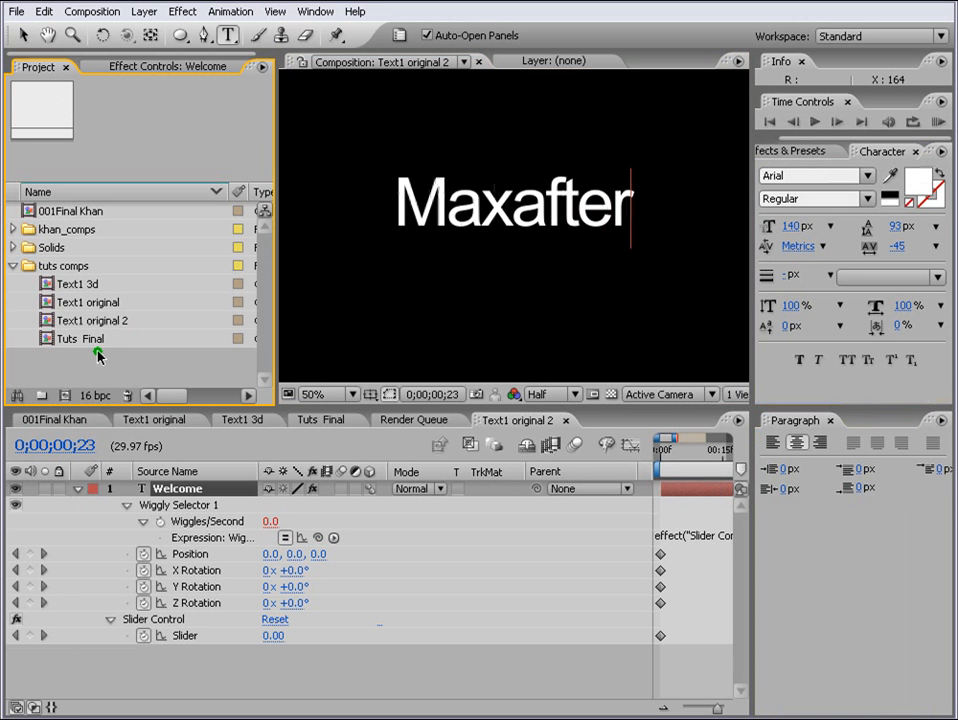
left_click(79, 489)
- Open the Text1 3d composition to review its layers, close the Paragraph settings, and duplicate the composition in the project
left_click(87, 285)
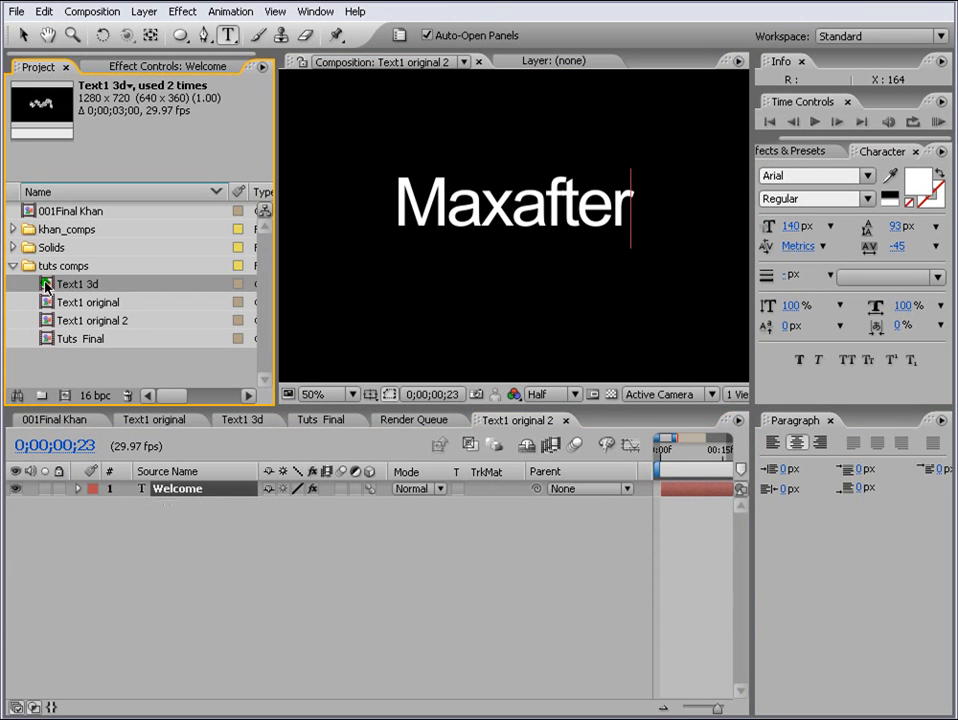
double_click(65, 285)
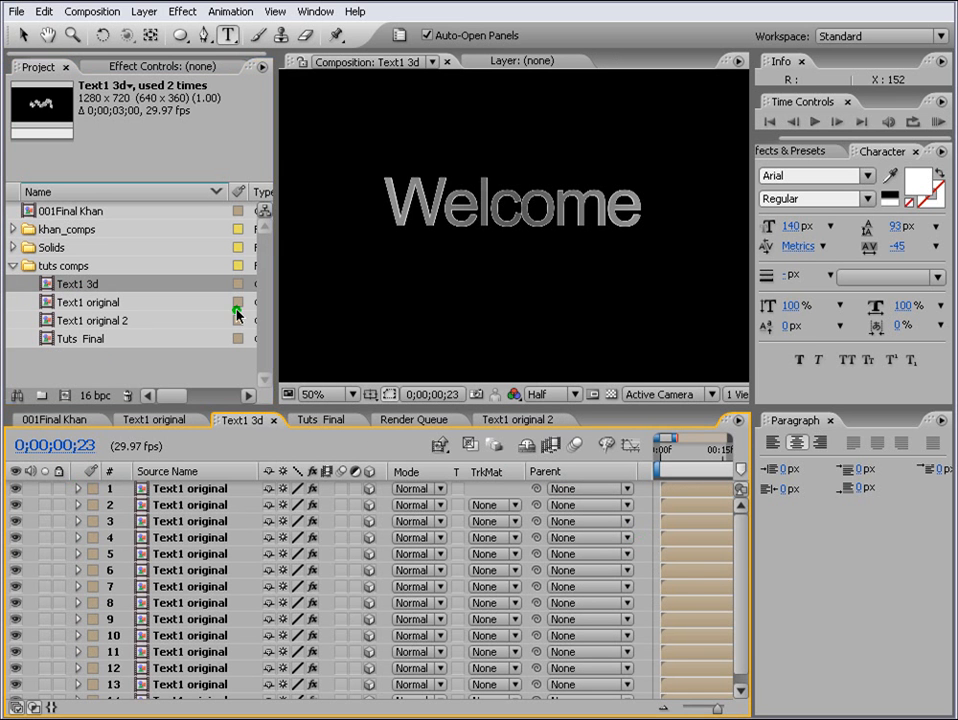
left_click(830, 421)
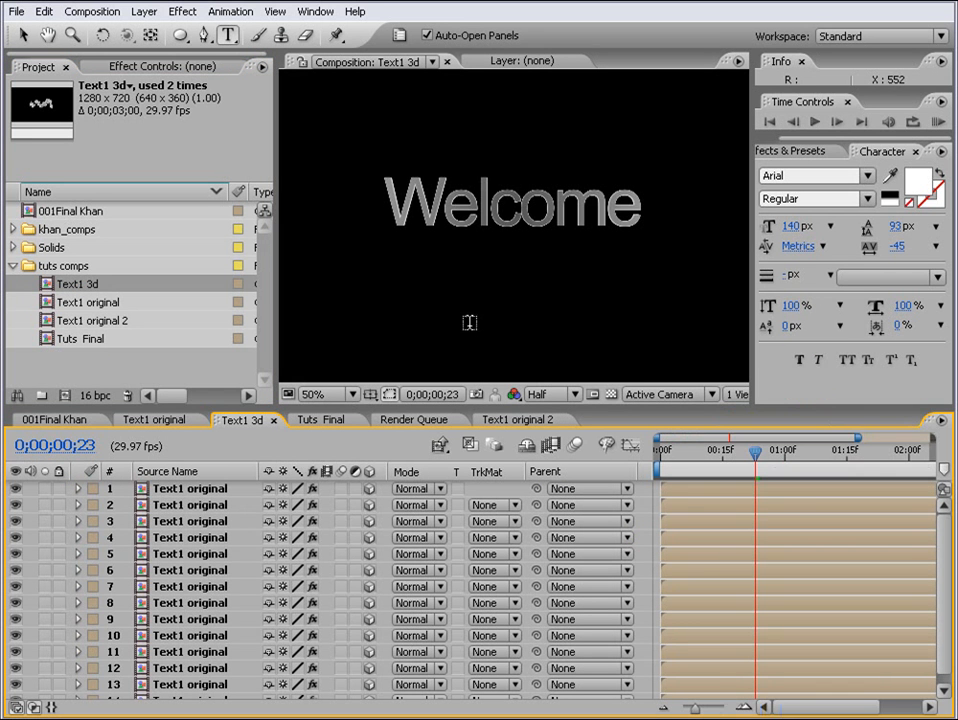
left_click(60, 284)
key("ctrl+d")
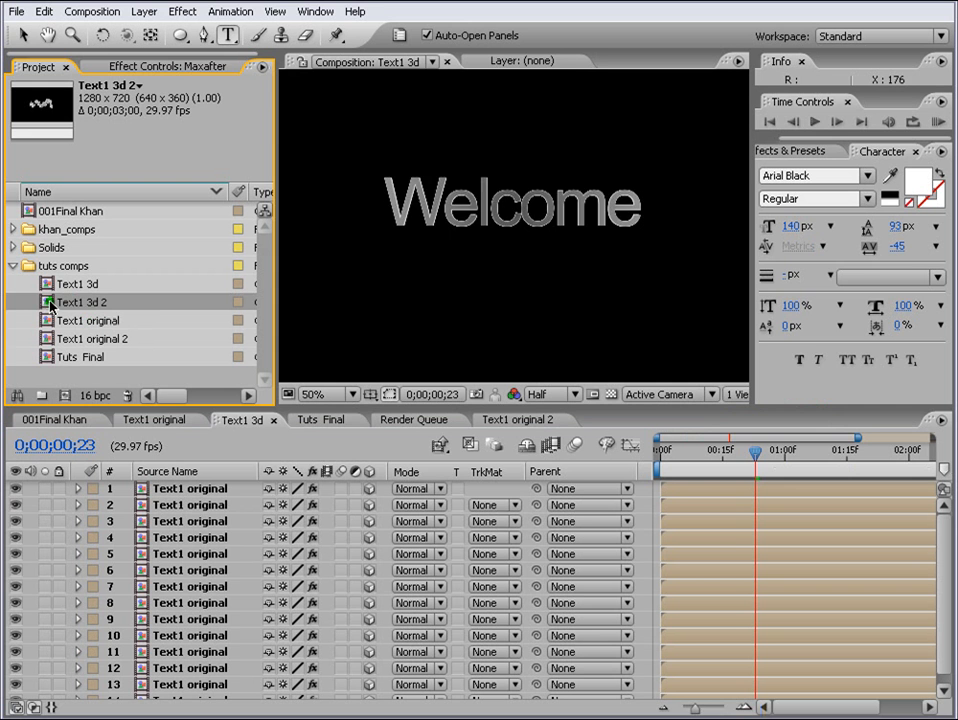
- In the Text1 3d 2 composition, replace the source of all 14 Text1 original layers with Text1 original 2
double_click(50, 304)
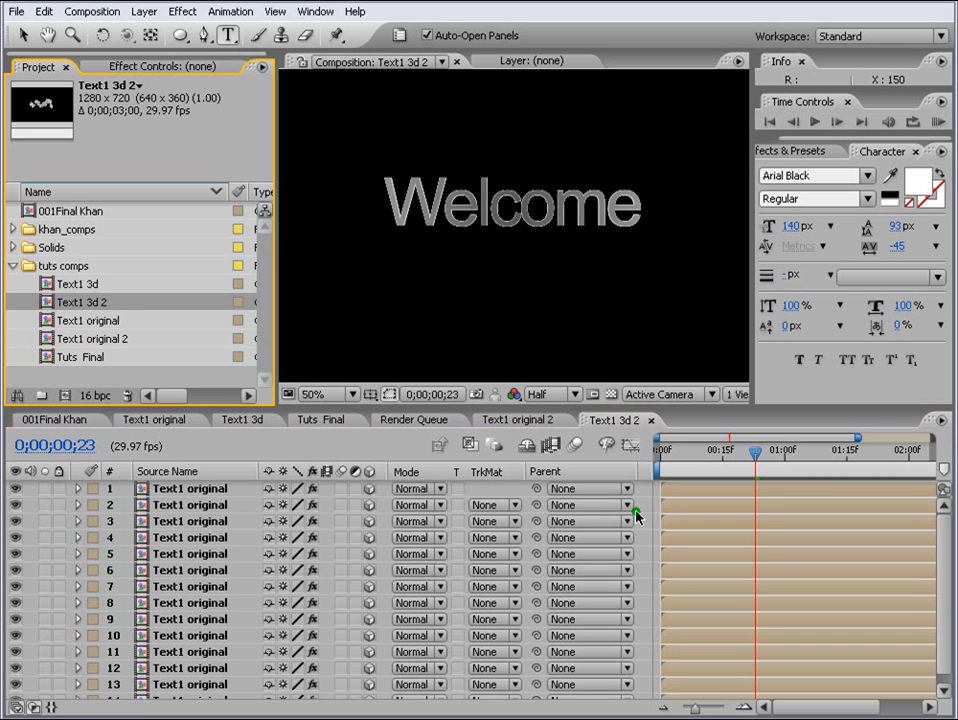
left_click_drag(552, 408, 594, 289)
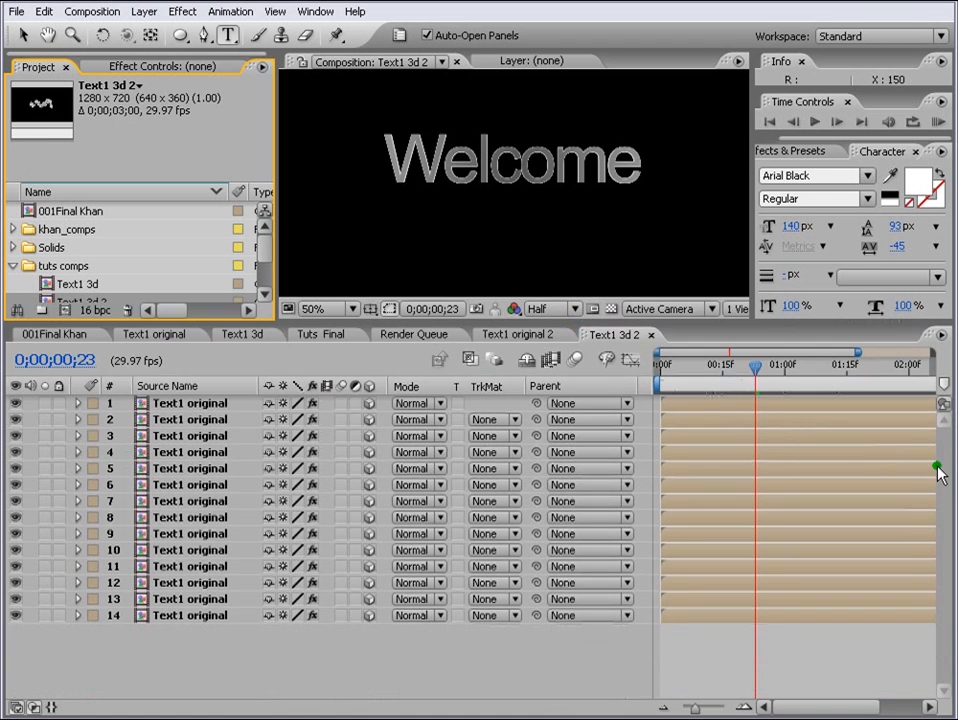
left_click(195, 617)
key("ctrl+a")
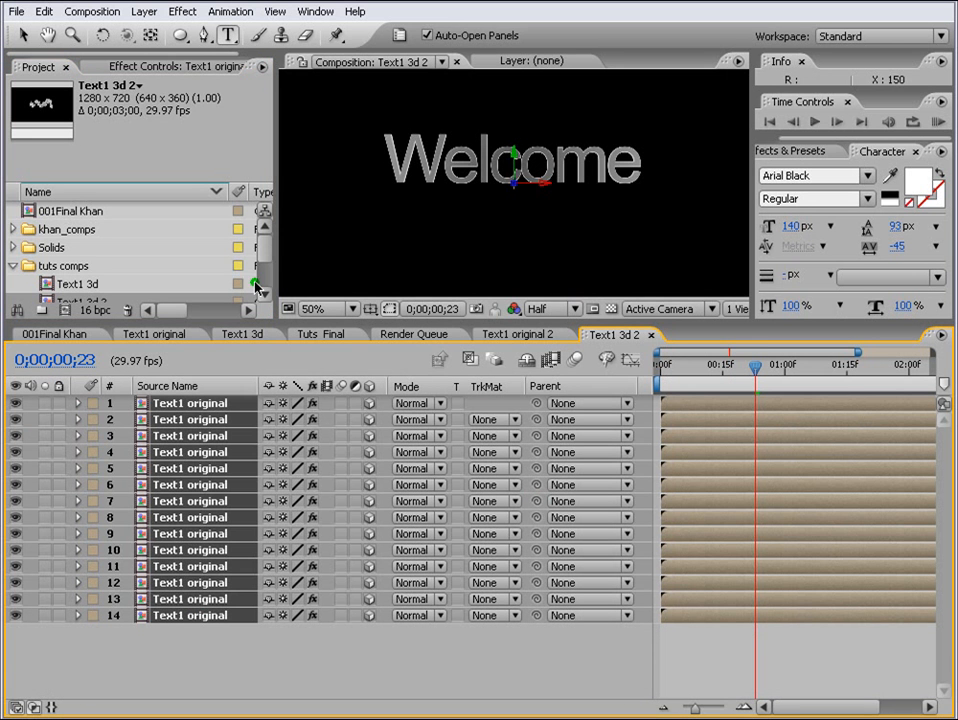
left_click_drag(257, 245, 264, 273)
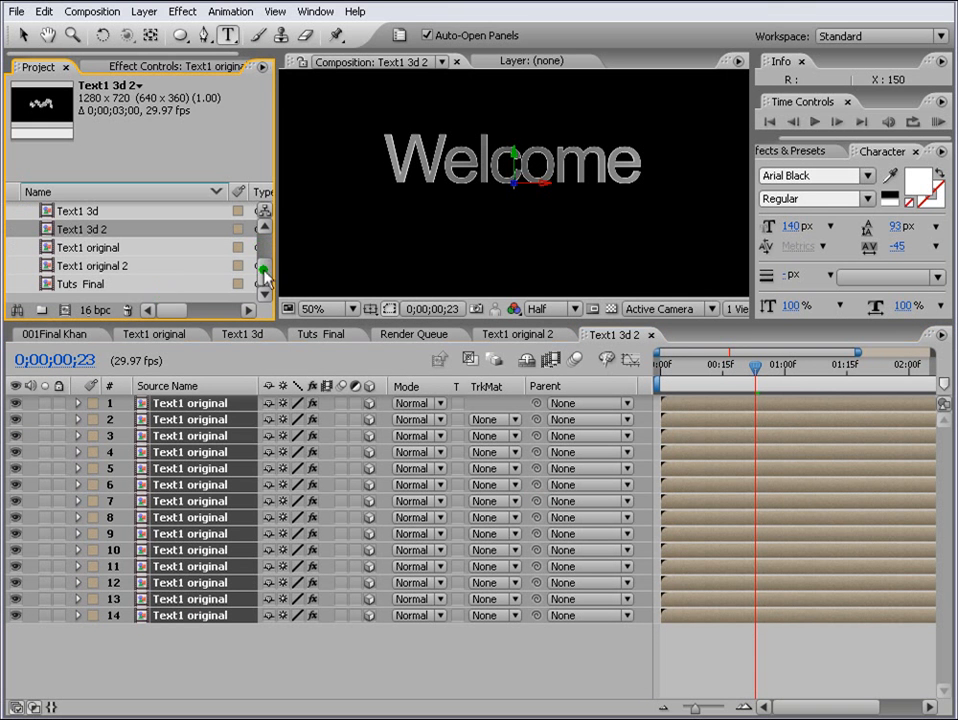
left_click(99, 268)
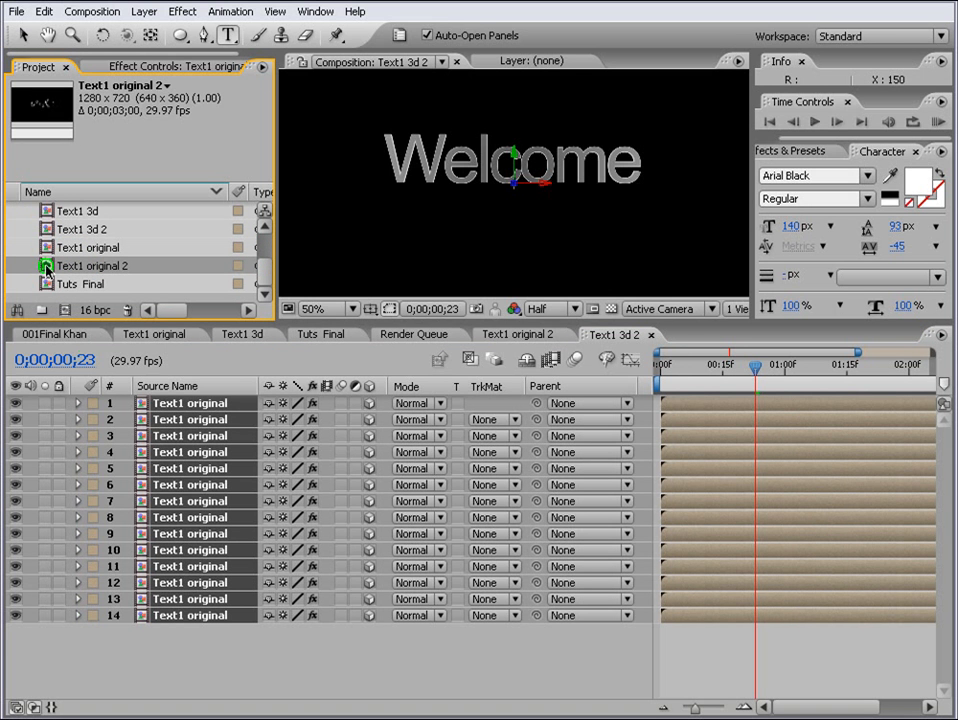
left_click_drag(46, 269, 139, 404)
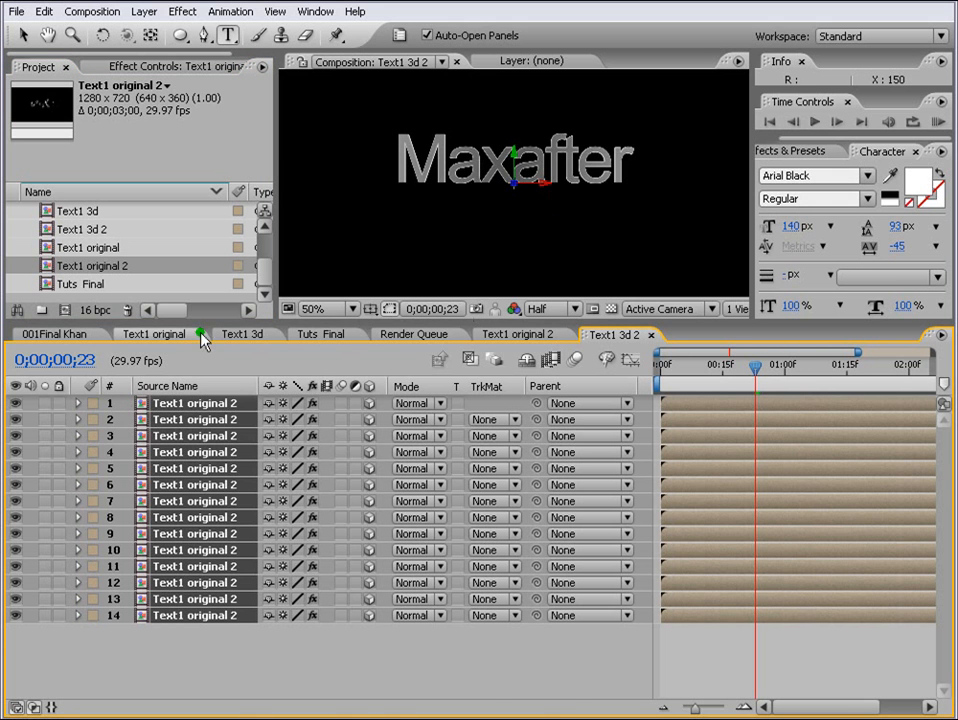
left_click_drag(201, 327, 201, 423)
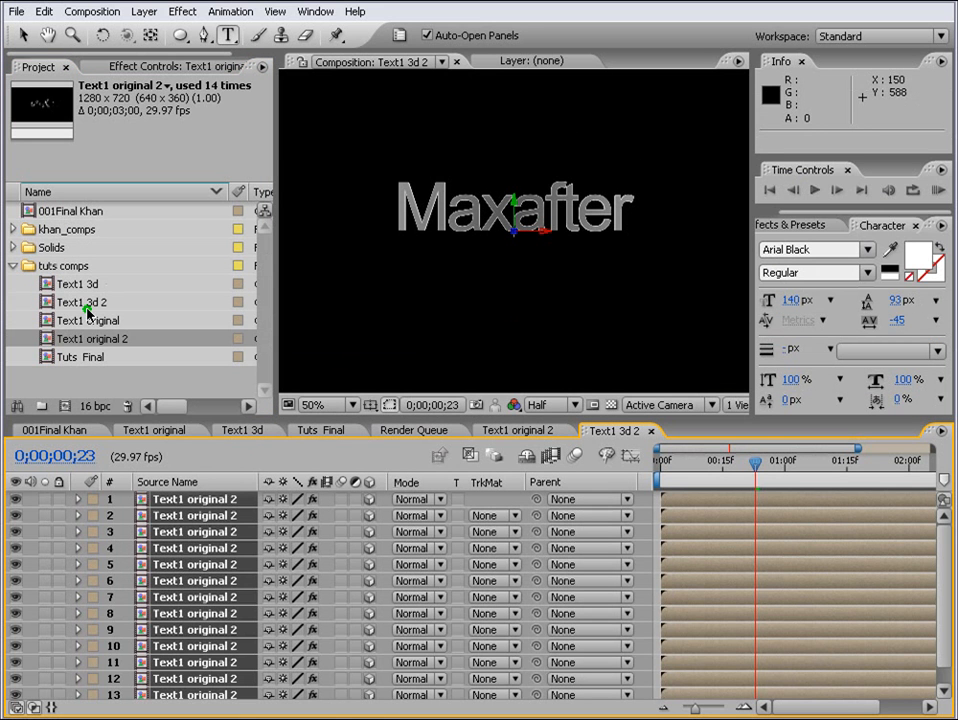
- In Tuts Final, replace the source of the second Text1 3d layer with Text1 3d 2 and run a RAM preview
double_click(87, 358)
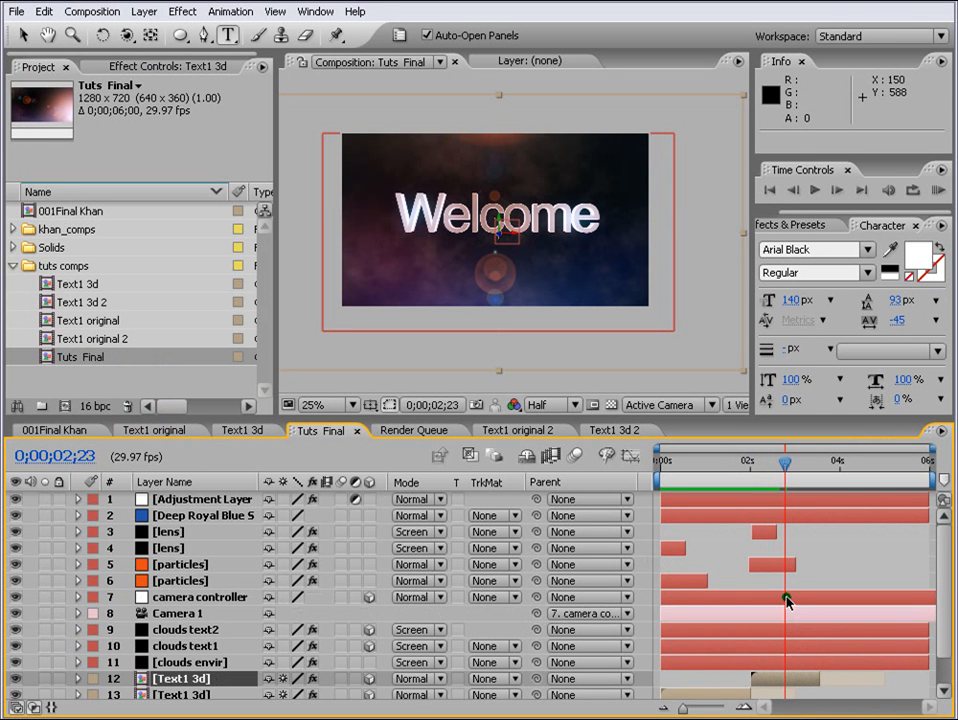
scroll(906, 627, "down", 2)
left_click(732, 657)
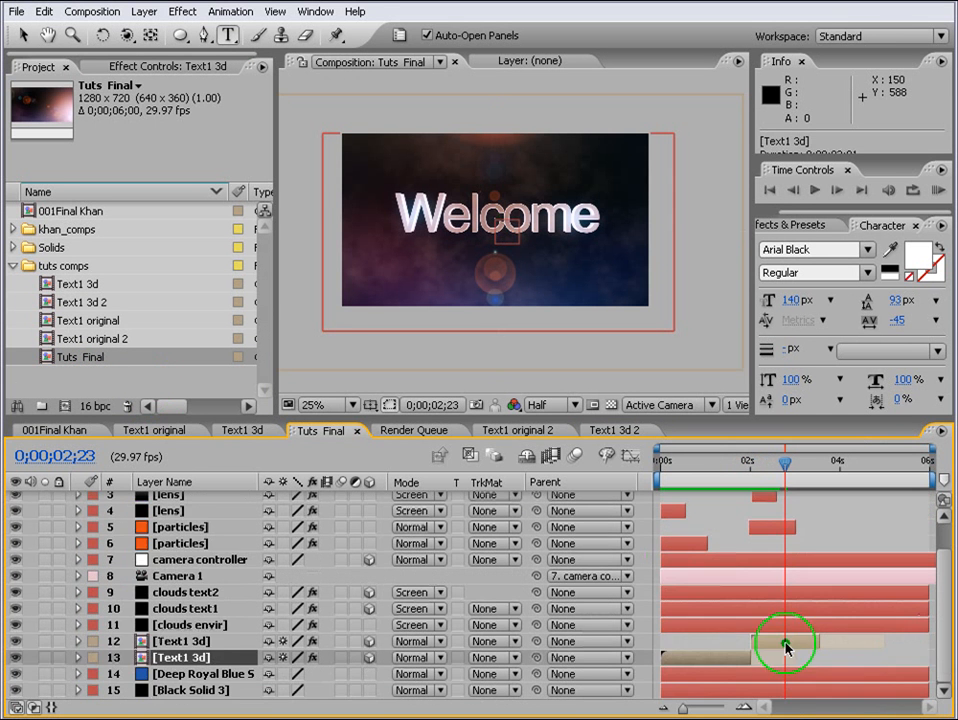
left_click(787, 643)
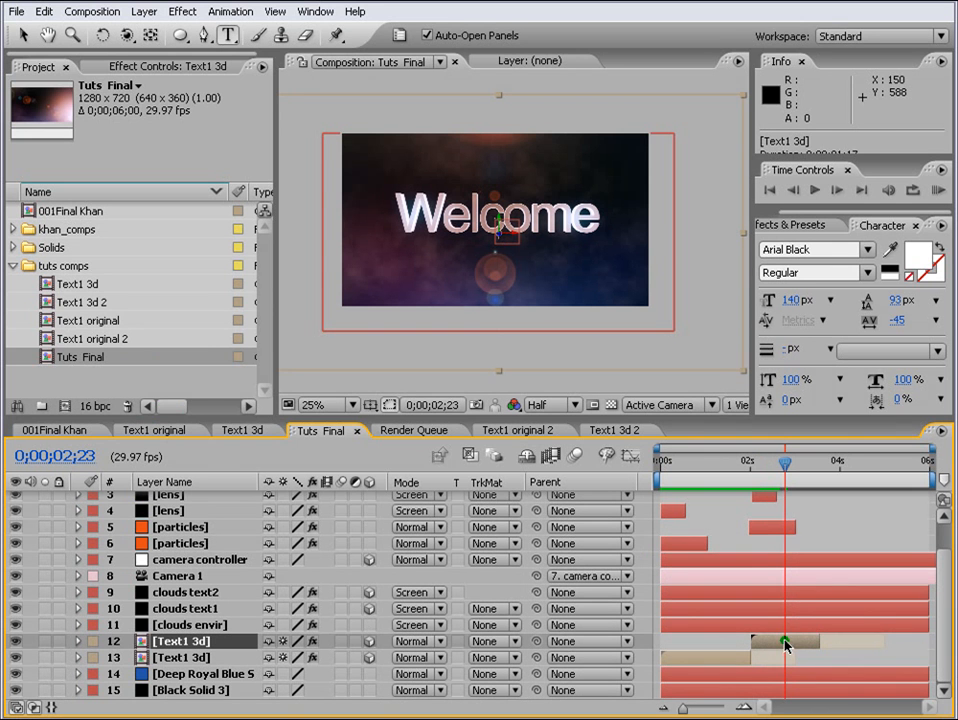
left_click(44, 304)
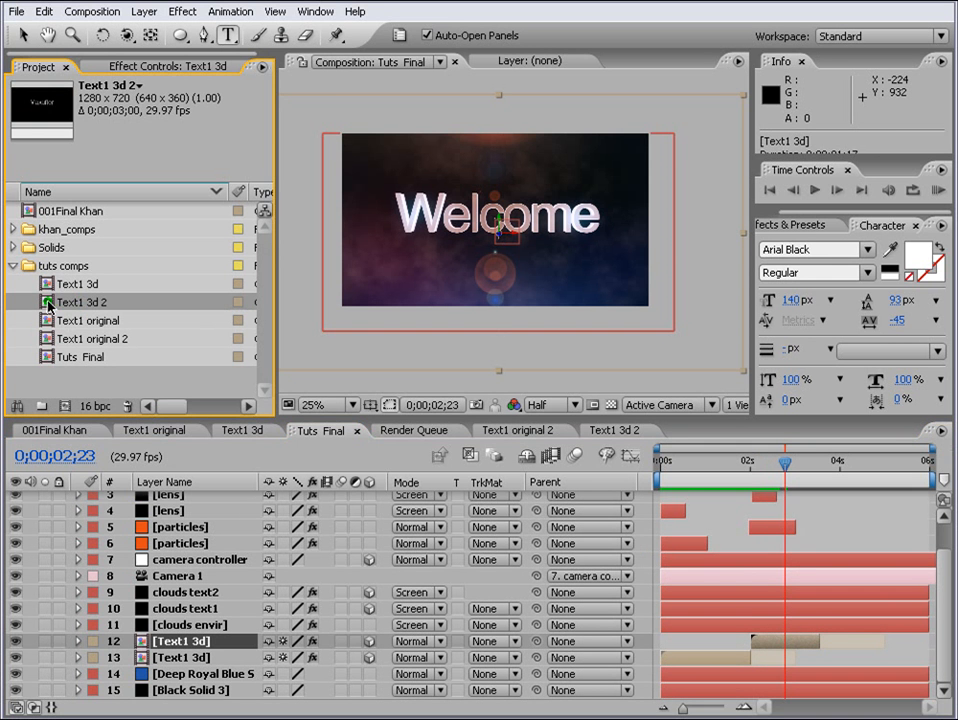
left_click_drag(48, 306, 139, 640)
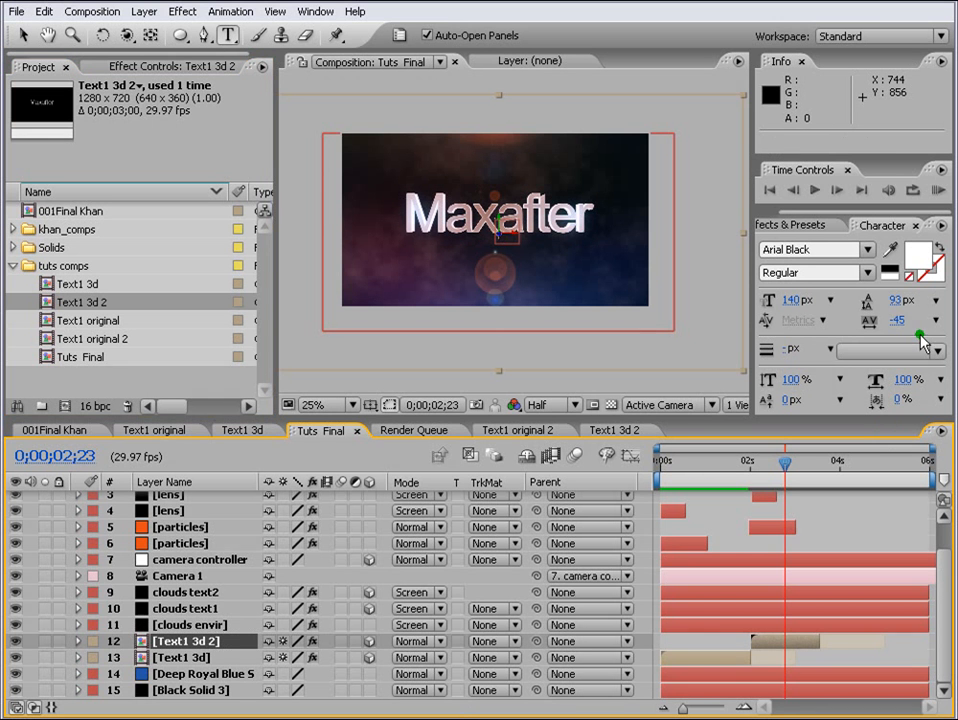
left_click(937, 189)
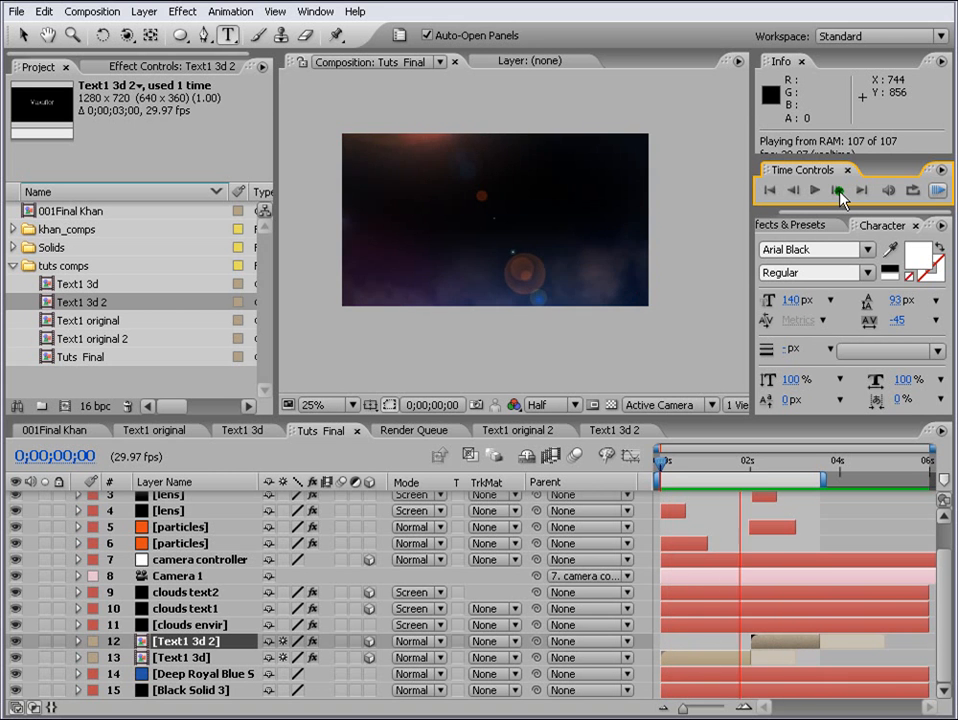
left_click(830, 453)
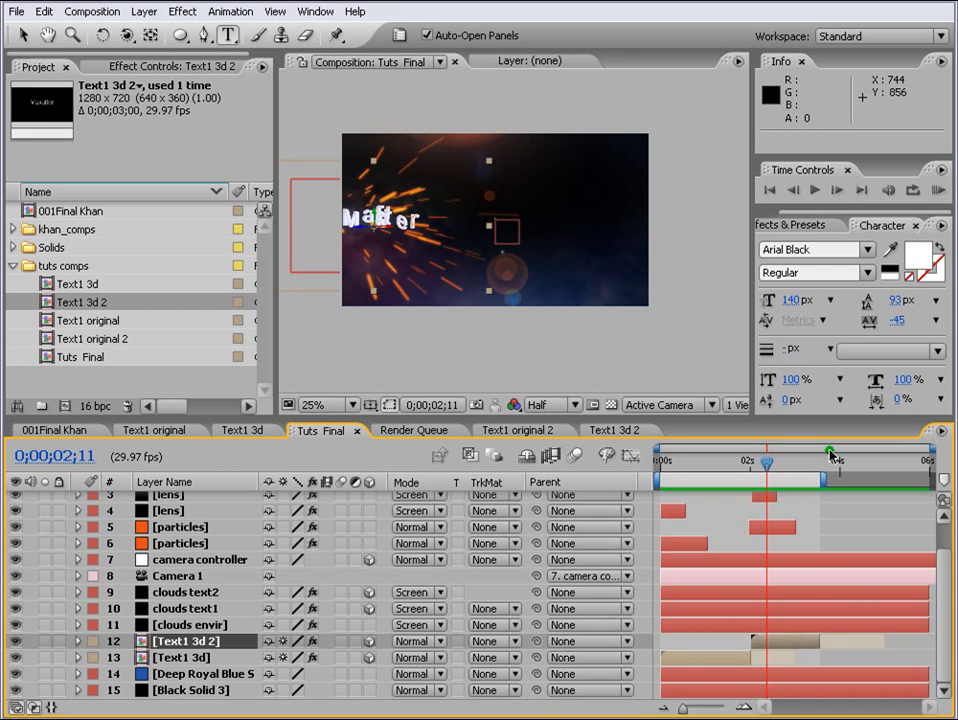